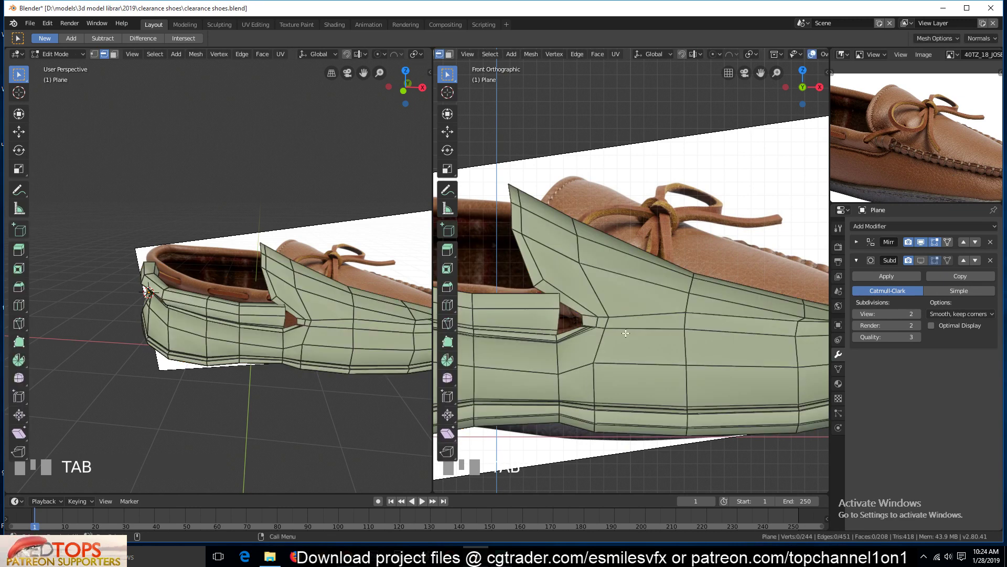
# Select the lengthwise edge loop on the shoe's upper side and compare its course with the stitched seam in the reference photo
pyautogui.scroll(-2, 629, 315)
pyautogui.press('`')
pyautogui.moveTo(566, 378); pyautogui.dragTo(635, 352, button='middle')
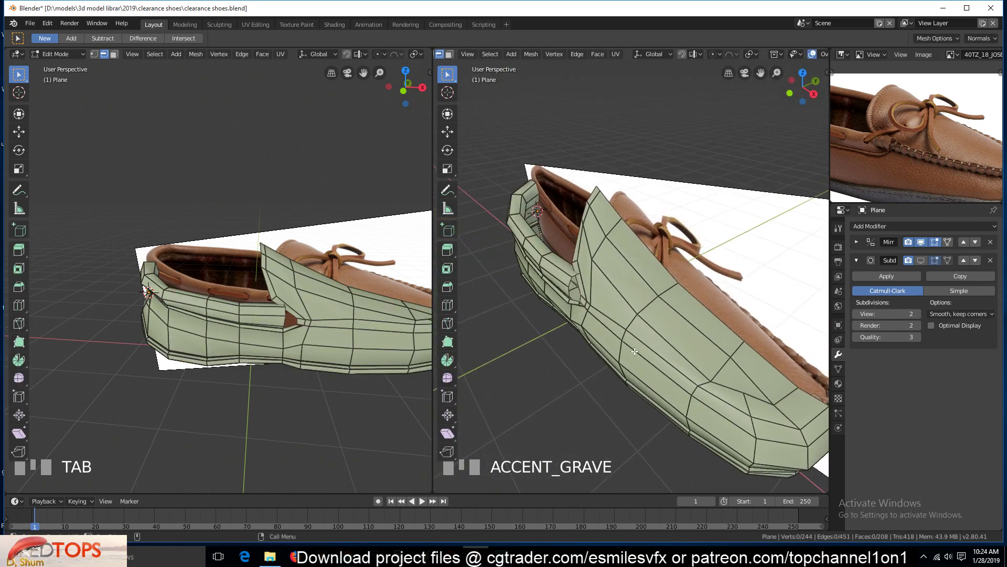
pyautogui.keyDown('alt'); pyautogui.click(661, 357); pyautogui.keyUp('alt')
pyautogui.scroll(-3, 661, 357)
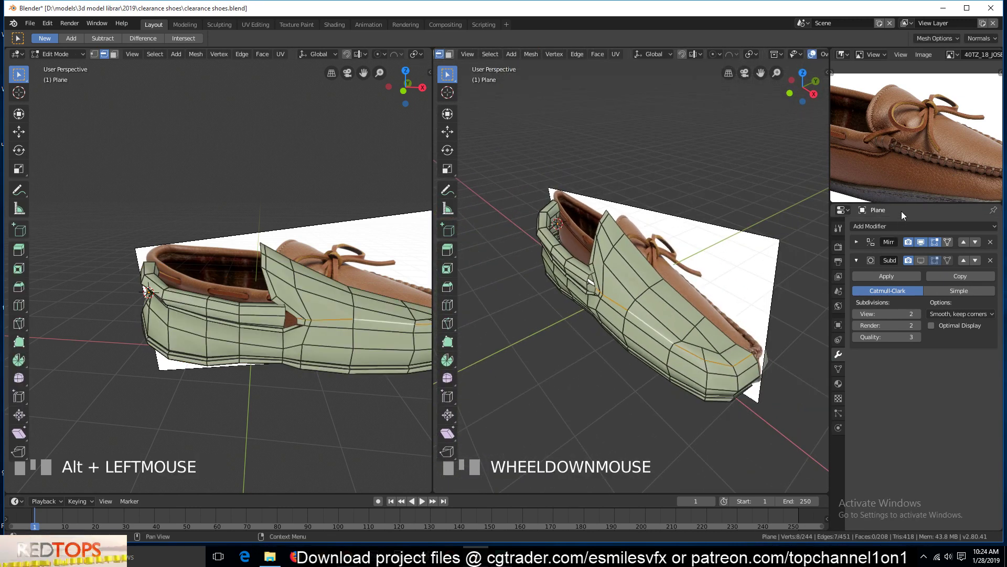
pyautogui.moveTo(898, 200); pyautogui.dragTo(850, 168, button='middle')
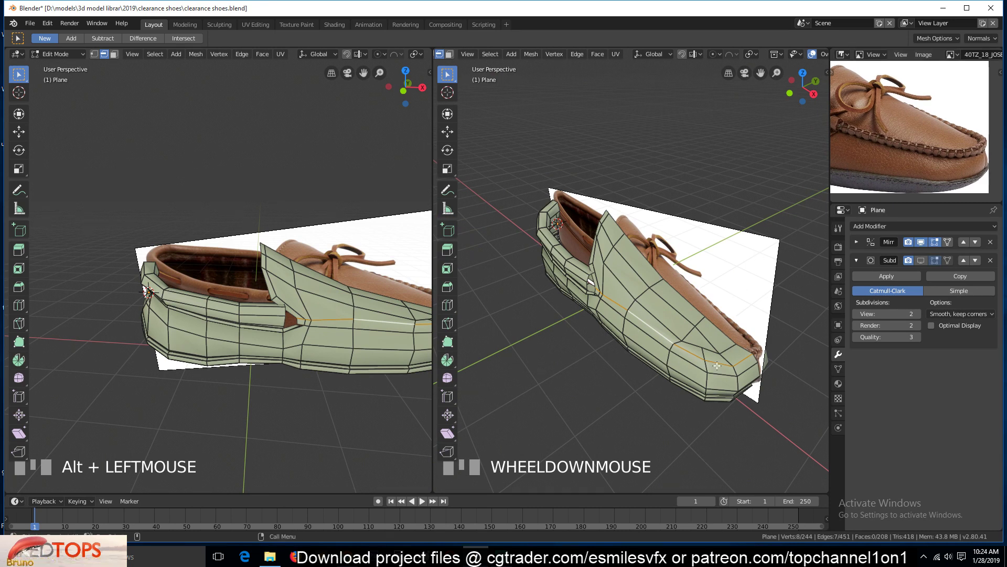
# In a see-through front view, pick the path of vertices above the side notch and move it upward
pyautogui.press('KP_1')
pyautogui.moveTo(763, 292); pyautogui.dragTo(579, 351, button='middle')
pyautogui.scroll(2, 580, 351)
pyautogui.press('1')
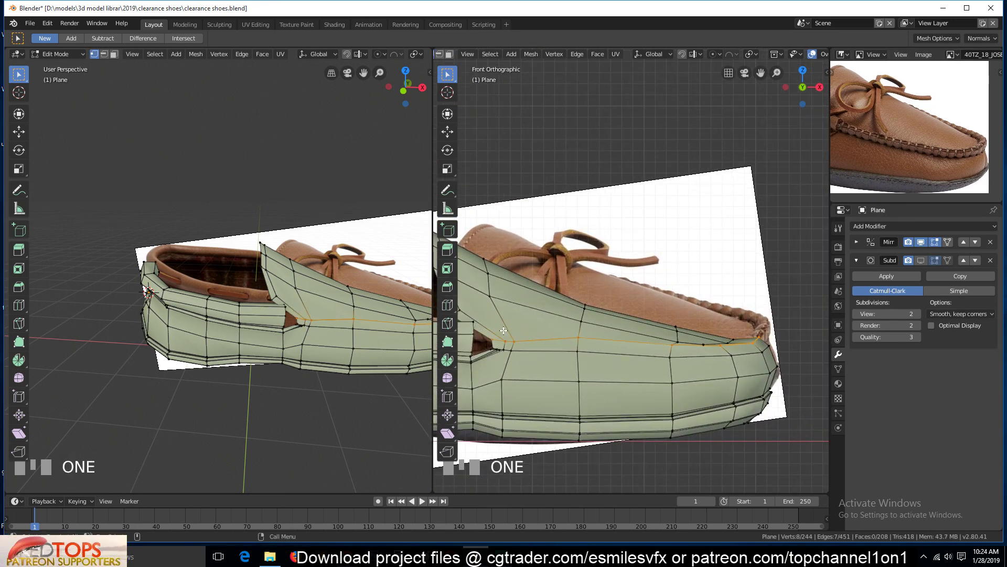
pyautogui.press('z')
pyautogui.hotkey('alt', 'a')
pyautogui.click(488, 337)
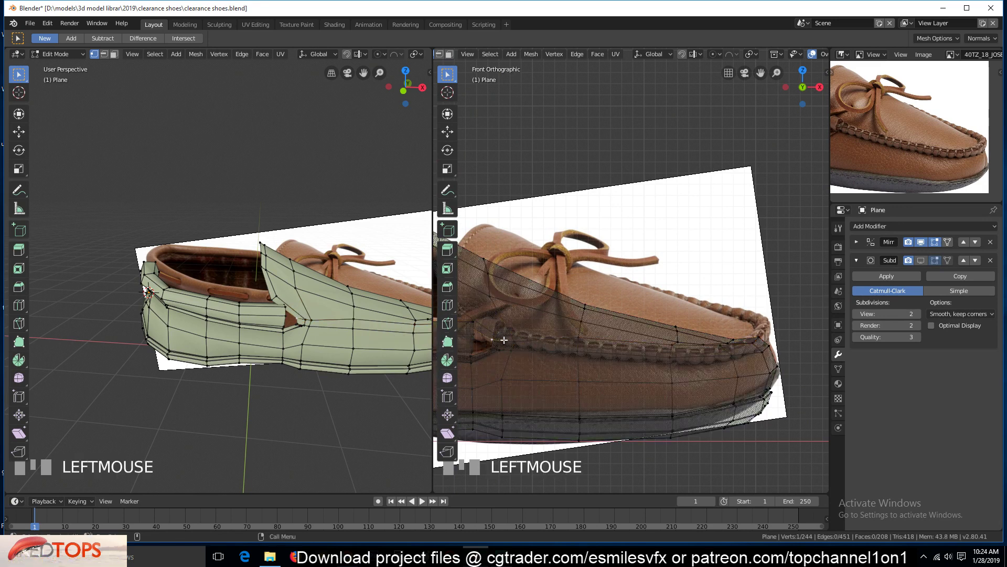
pyautogui.keyDown('ctrl'); pyautogui.click(524, 340); pyautogui.keyUp('ctrl')
pyautogui.press('g')
pyautogui.click(524, 324)
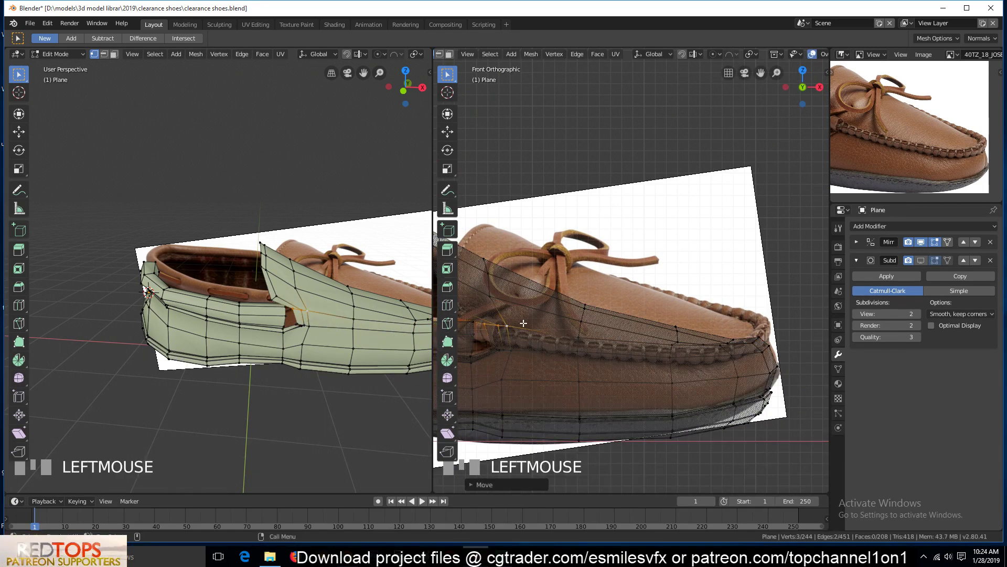
# Reposition the single vertex at the side notch's upper edge slightly forward in the front view
pyautogui.click(493, 326)
pyautogui.press('g')
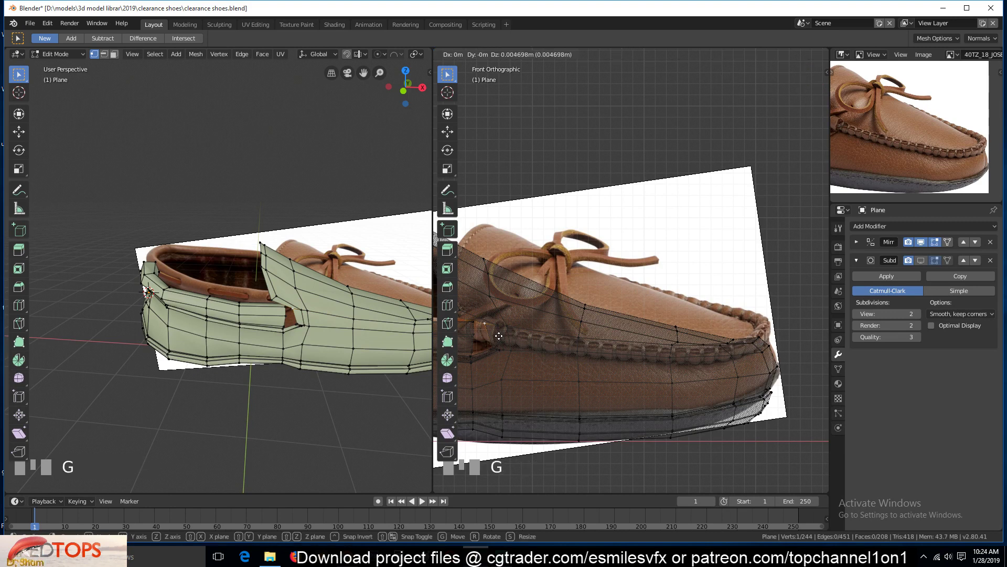
pyautogui.rightClick(499, 339)
pyautogui.press('g')
pyautogui.click(501, 332)
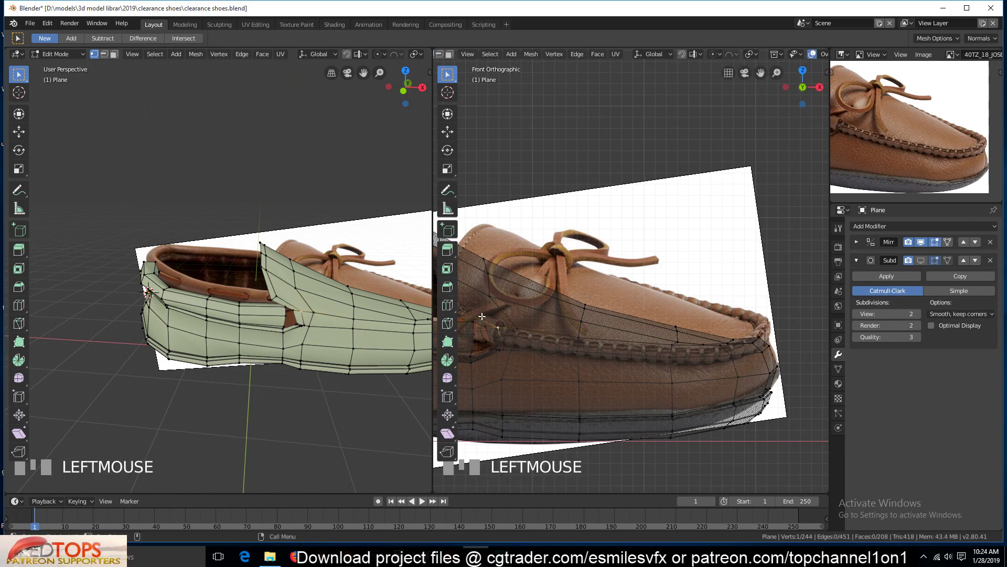
# Edge-slide the short vertical edge path on the upper, ahead of the notch, by about -0.34
pyautogui.keyDown('ctrl'); pyautogui.click(521, 305); pyautogui.keyUp('ctrl')
pyautogui.press('g')
pyautogui.press('g')
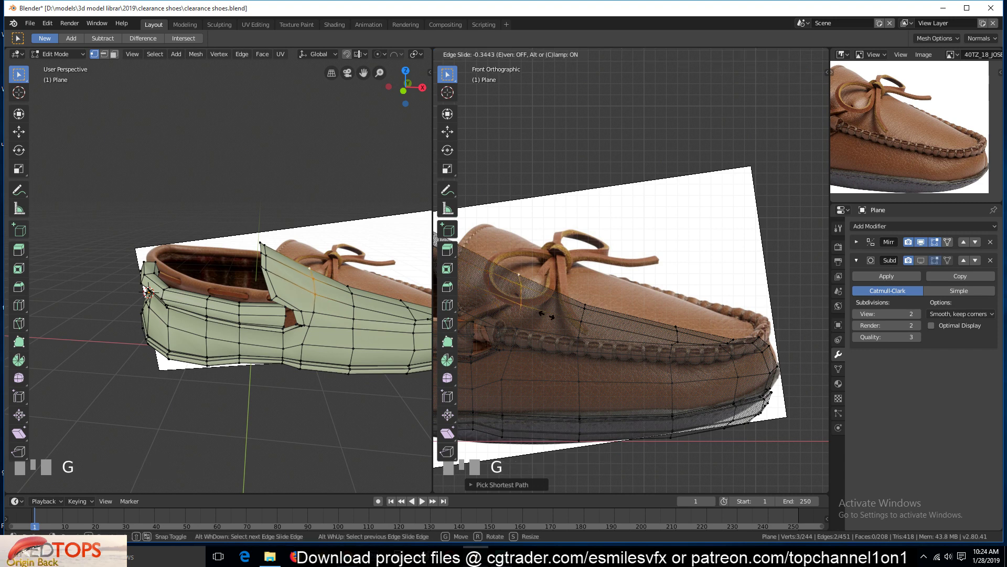
pyautogui.click(548, 316)
# Select the edge path running parallel to the raised flap's rear edge and edge-slide it slightly forward
pyautogui.scroll(3, 664, 382)
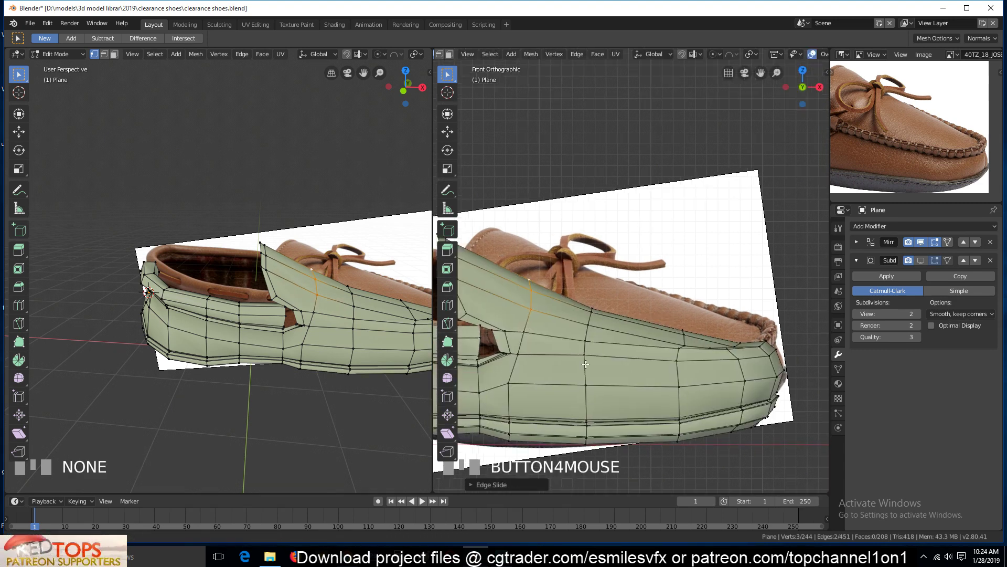
pyautogui.hotkey('alt', 'a')
pyautogui.click(557, 341)
pyautogui.keyDown('ctrl'); pyautogui.click(548, 262); pyautogui.keyUp('ctrl')
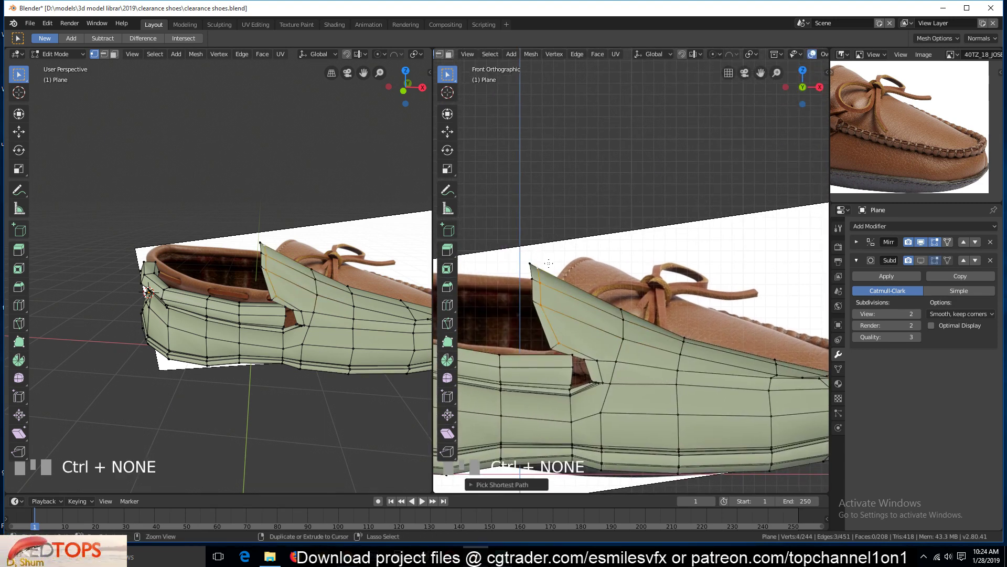
pyautogui.press('g')
pyautogui.click(577, 302)
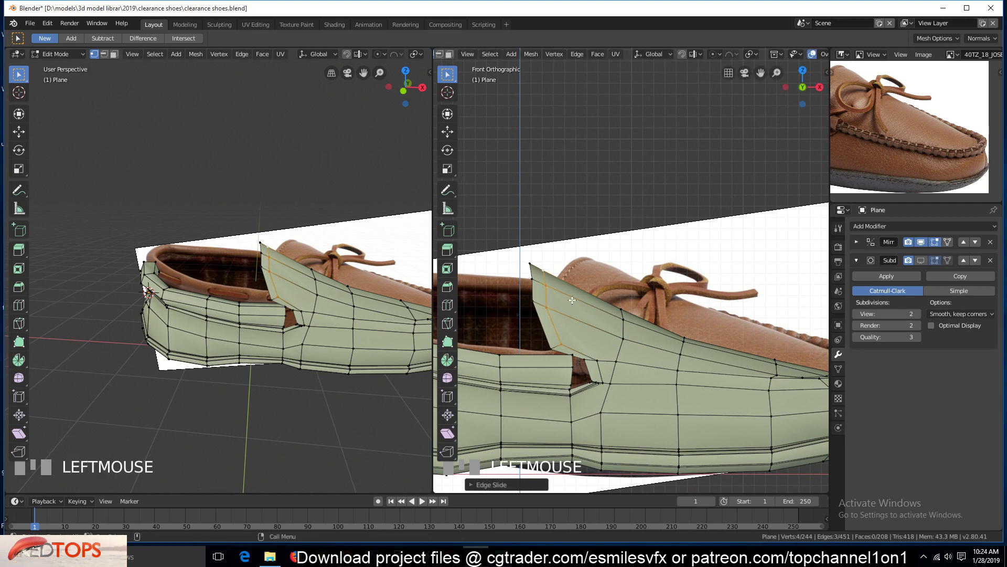
# Move the notch's upper front vertex about 0.038 m back and 0.066 m up, checking it against the reference photo
pyautogui.click(584, 351)
pyautogui.press('g')
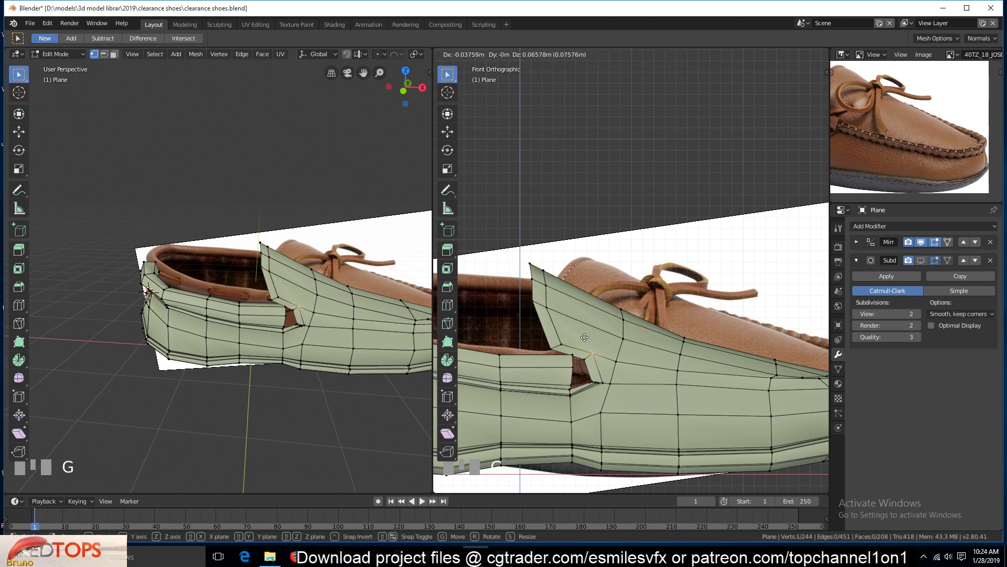
pyautogui.click(585, 337)
pyautogui.scroll(3, 620, 390)
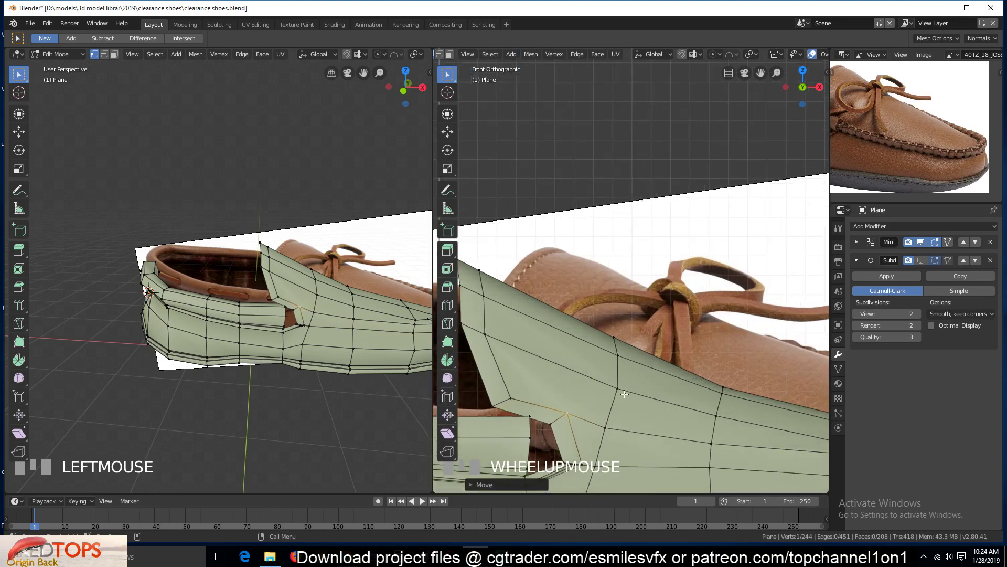
pyautogui.scroll(-2, 625, 393)
pyautogui.scroll(-2, 861, 154)
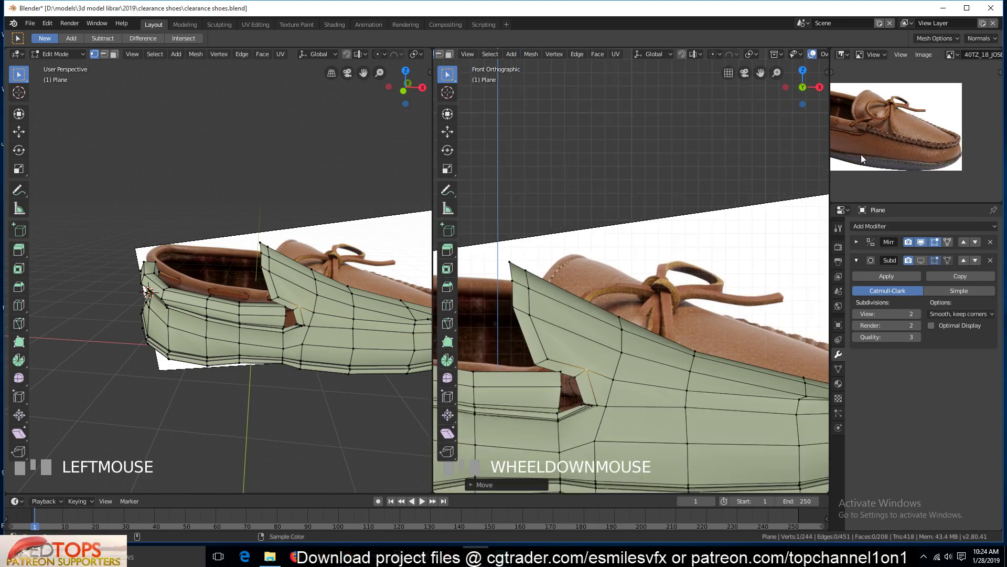
# Add the neighbouring vertex to the selection and lower both vertices at the notch's upper front edge to narrow the opening
pyautogui.click(583, 371)
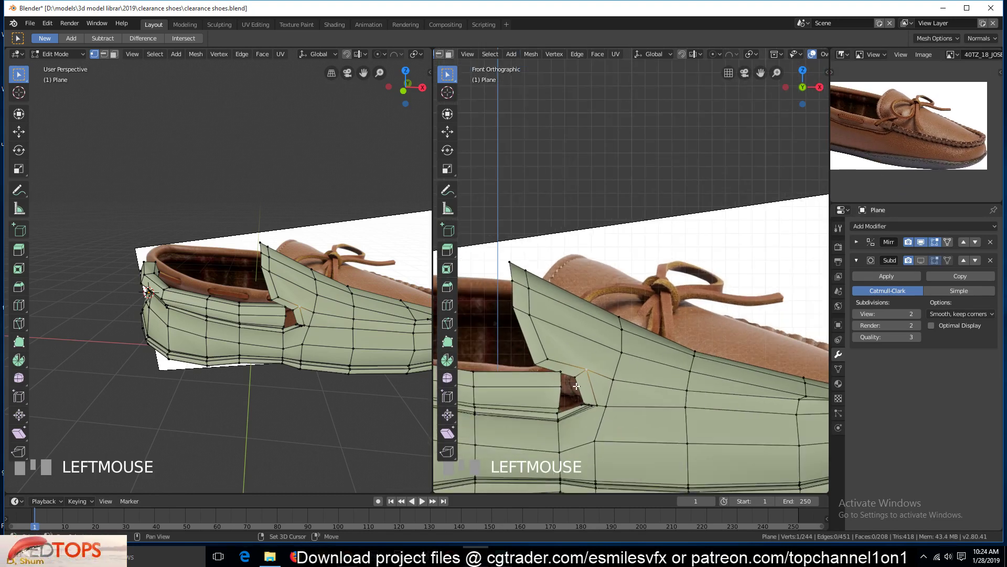
pyautogui.keyDown('shift'); pyautogui.click(593, 369); pyautogui.keyUp('shift')
pyautogui.press('g')
pyautogui.click(612, 391)
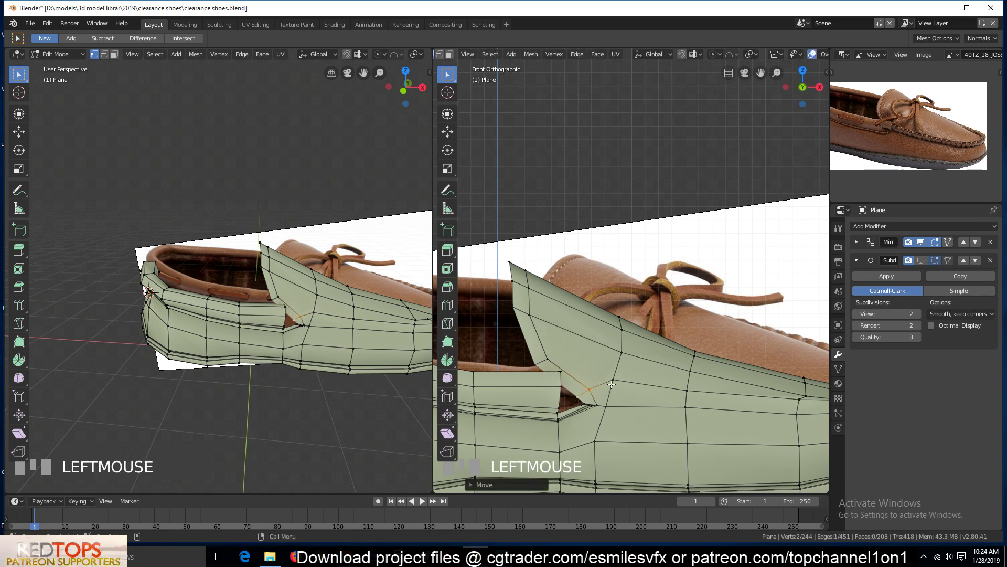
# Lower the individual vertices of the seam row just ahead of the notch and adjust the vertex near the notch's tip
pyautogui.press('g')
pyautogui.click(612, 399)
pyautogui.press('g')
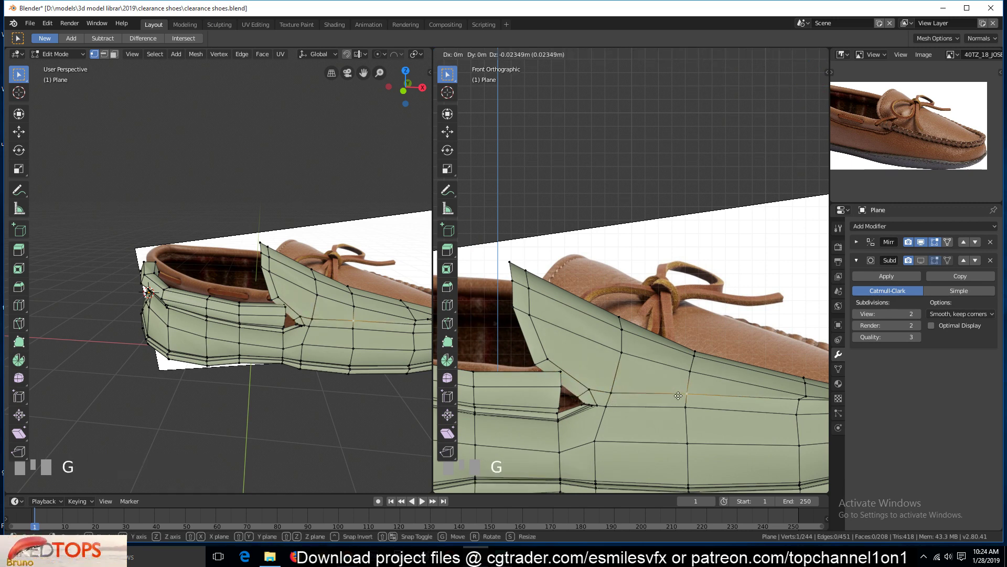
pyautogui.click(600, 396)
pyautogui.press('g')
pyautogui.click(583, 392)
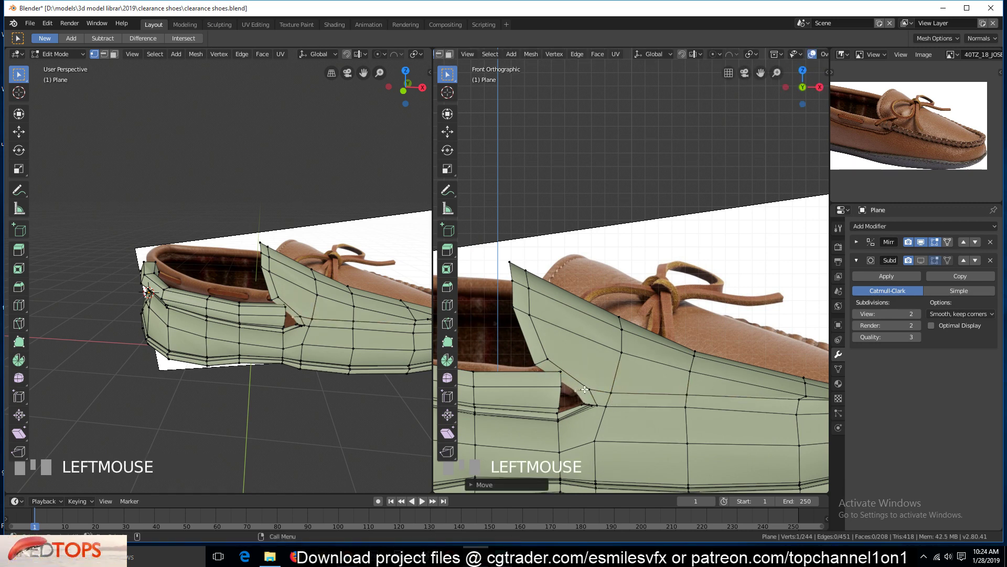
# Examine the edge flow around the side notch and along the upper from the front and at an angle
pyautogui.scroll(2, 595, 405)
pyautogui.moveTo(595, 405); pyautogui.dragTo(653, 315, button='middle')
pyautogui.scroll(-1, 663, 321)
pyautogui.hotkey('alt', 'a')
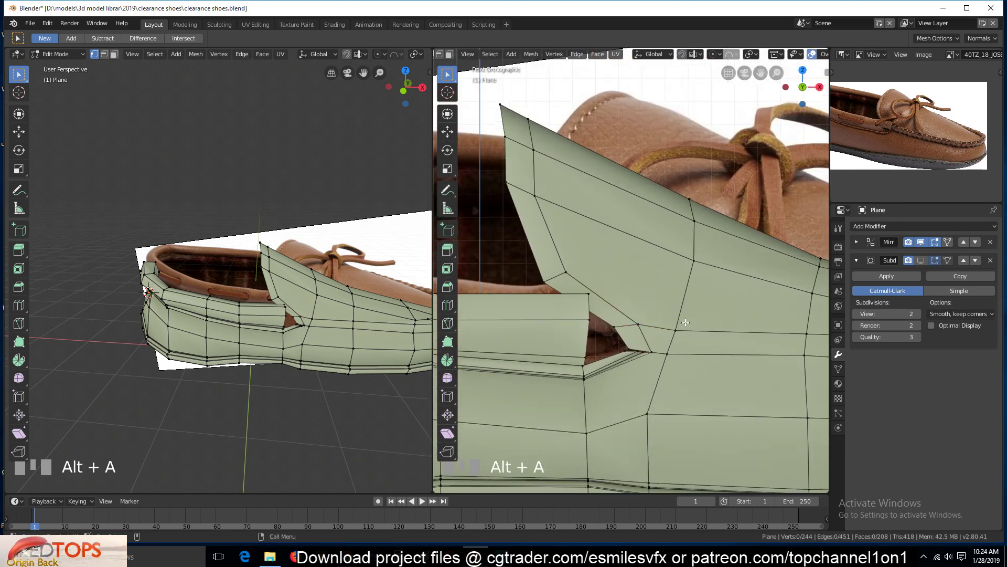
pyautogui.scroll(-2, 690, 297)
pyautogui.moveTo(677, 308); pyautogui.dragTo(565, 311, button='middle')
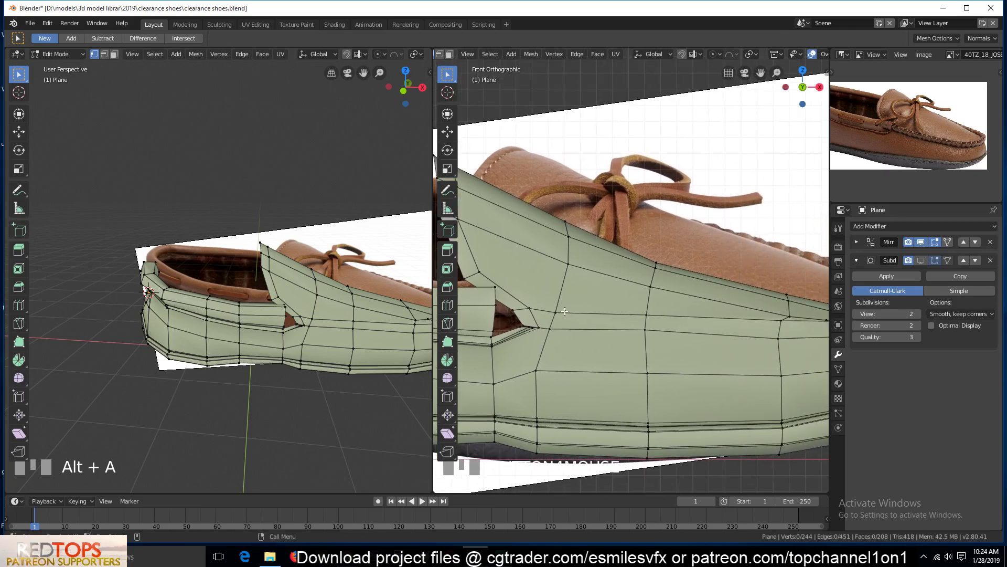
pyautogui.scroll(-1, 619, 310)
pyautogui.scroll(1, 623, 310)
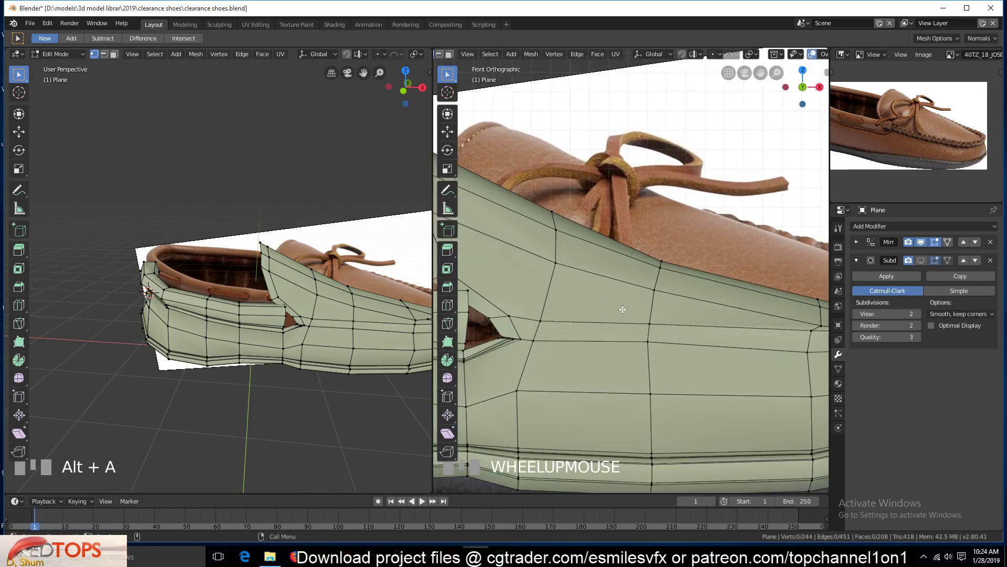
pyautogui.press('`')
pyautogui.moveTo(622, 309); pyautogui.dragTo(594, 365, button='middle')
# From the top view, move the inner corner vertex near the toe forward to even the edge flow, and save the file
pyautogui.press('KP_7')
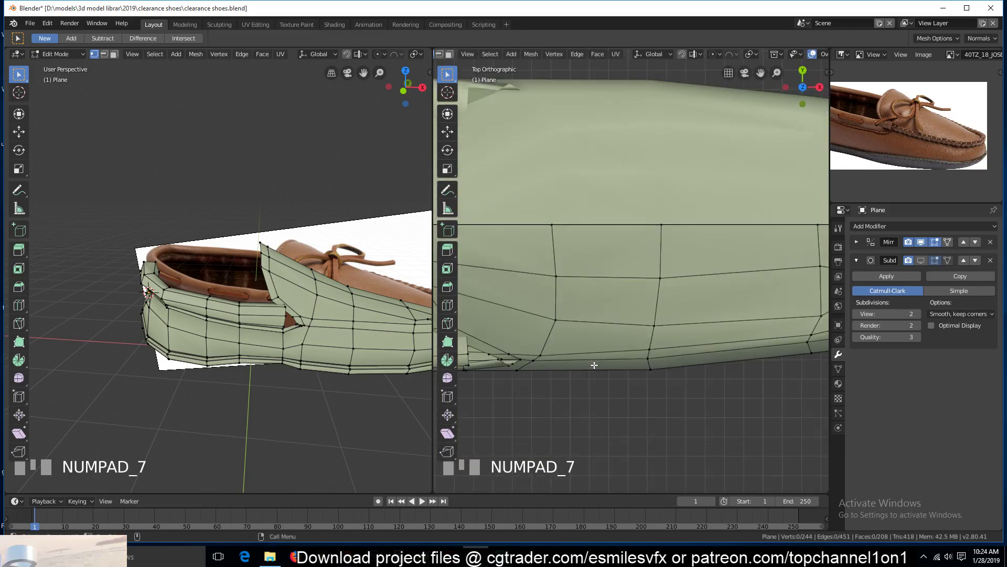
pyautogui.scroll(-1, 589, 370)
pyautogui.scroll(1, 590, 371)
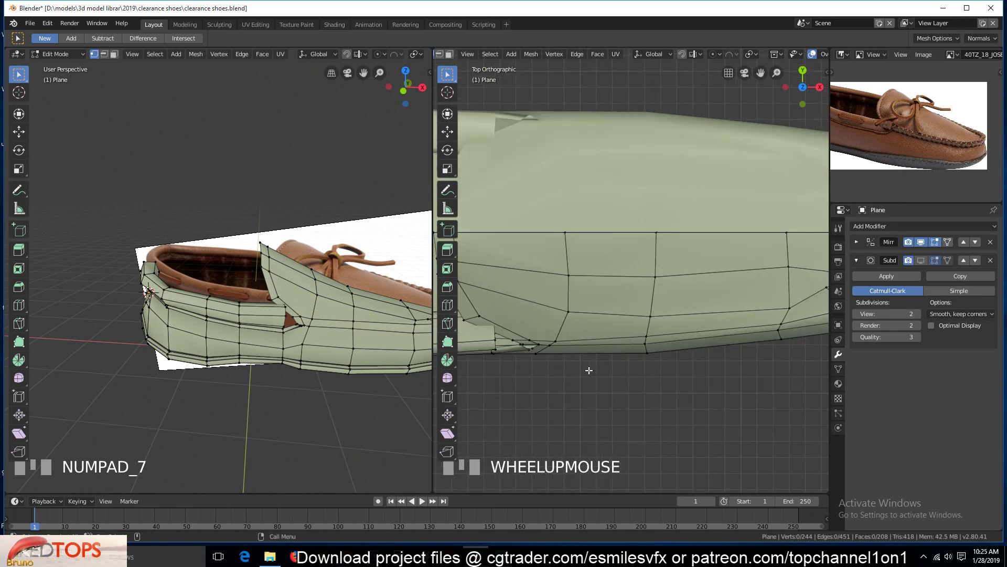
pyautogui.scroll(-2, 589, 370)
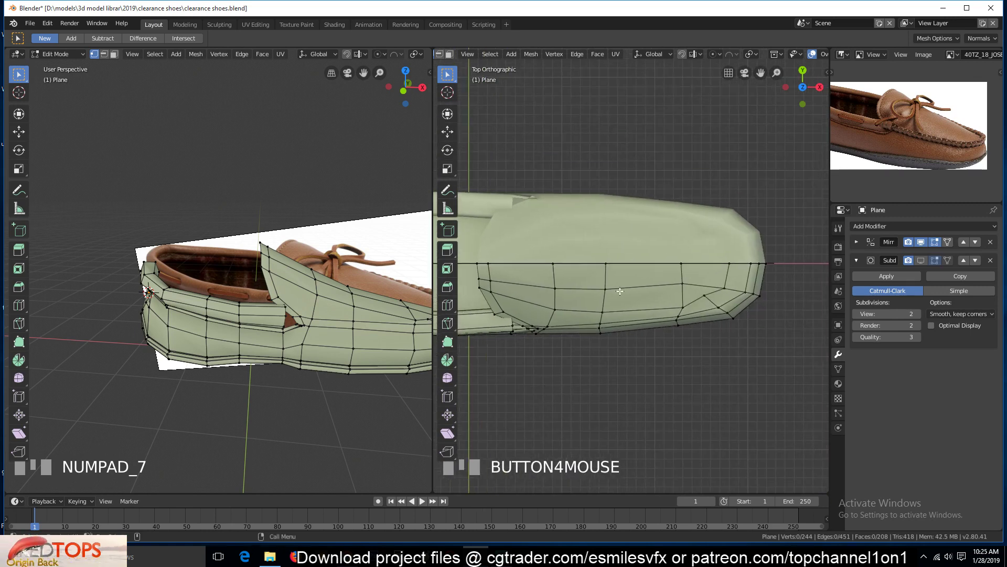
pyautogui.click(707, 295)
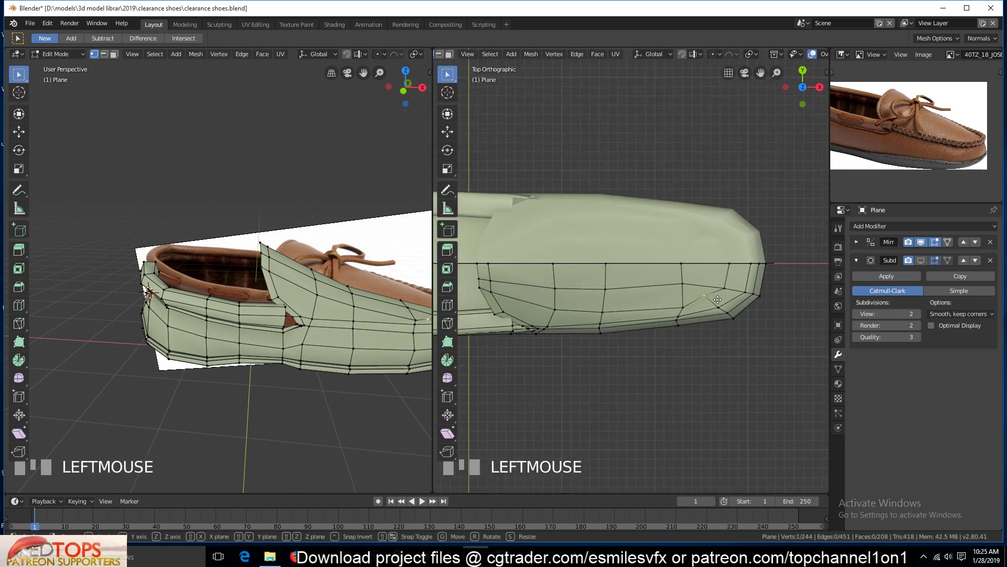
pyautogui.press('g')
pyautogui.click(724, 304)
pyautogui.press('g')
pyautogui.click(726, 288)
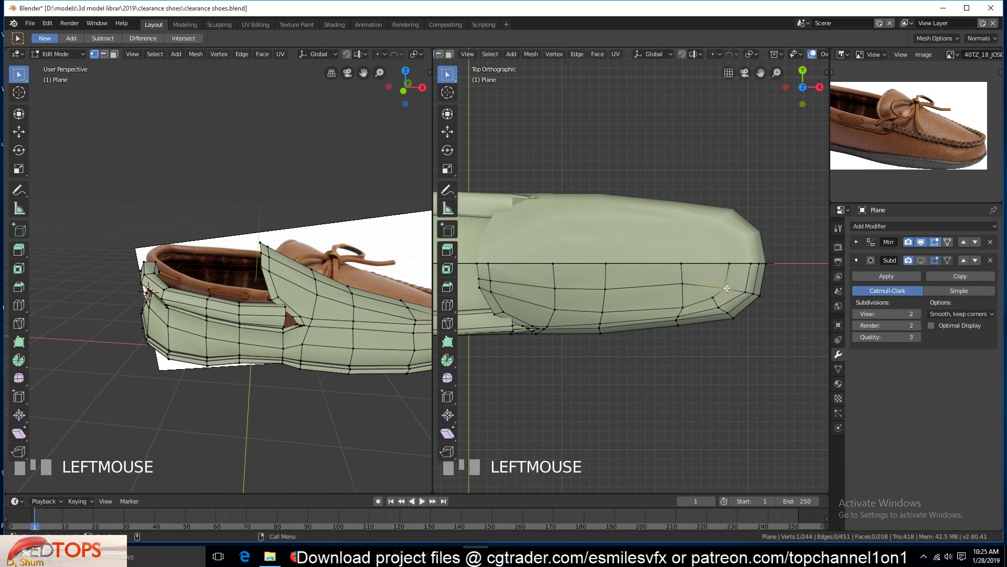
pyautogui.hotkey('ctrl', 's')
# Select the seam edge loop running from the notch to the toe and bevel it into a narrow strip of faces
pyautogui.press('KP_1')
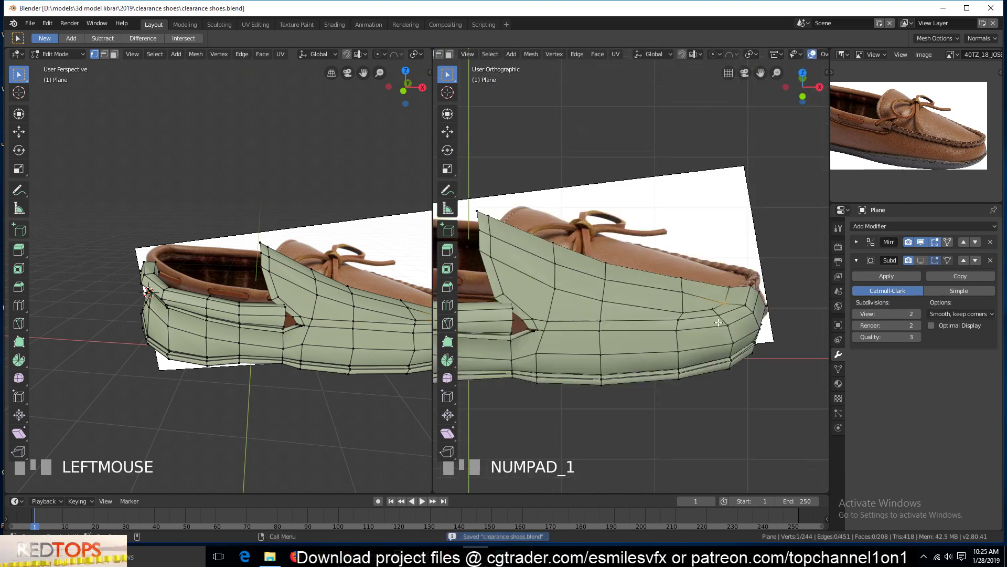
pyautogui.press('2')
pyautogui.keyDown('alt'); pyautogui.click(561, 300); pyautogui.keyUp('alt')
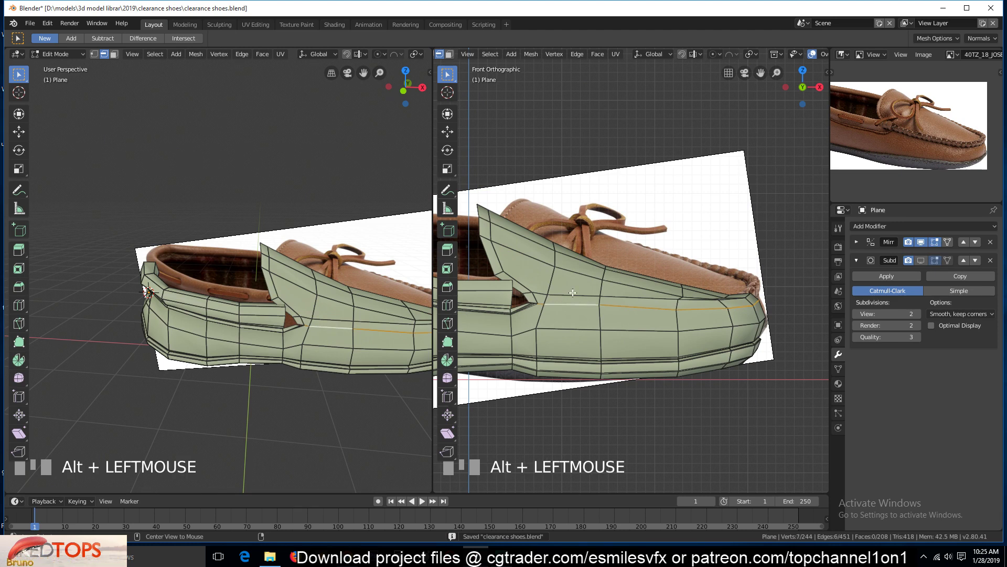
pyautogui.keyDown('alt'); pyautogui.click(613, 306); pyautogui.keyUp('alt')
pyautogui.press('`')
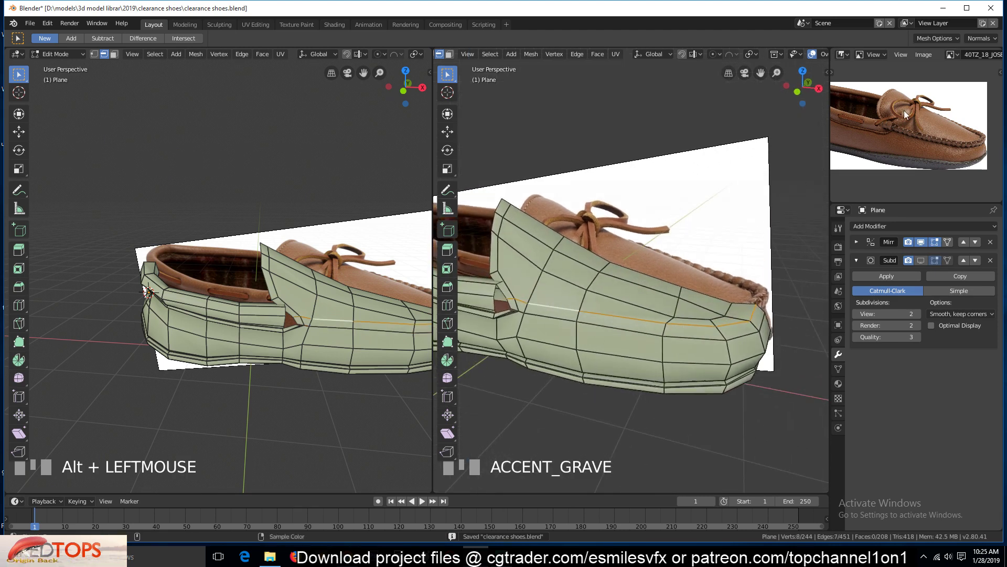
pyautogui.scroll(5, 911, 119)
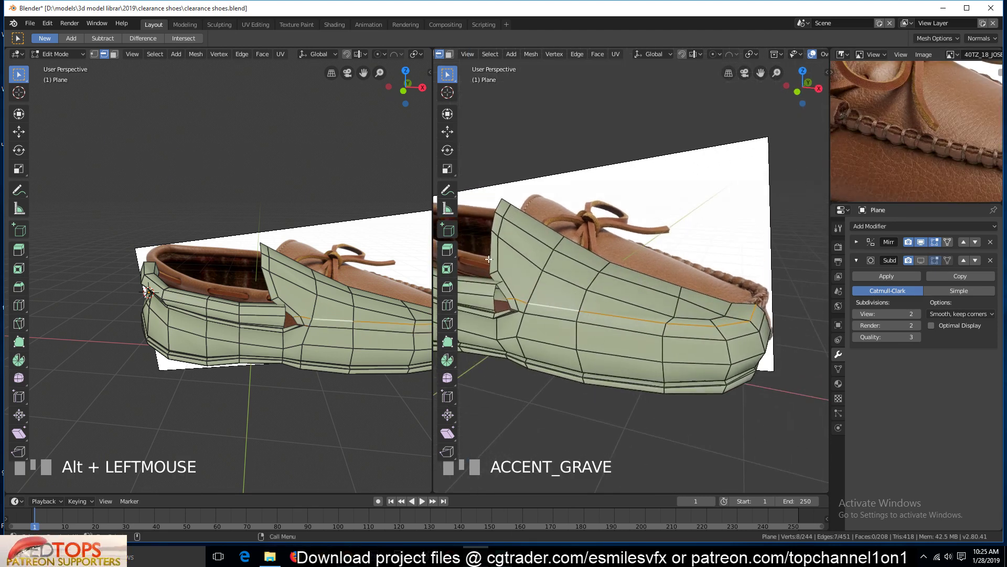
pyautogui.scroll(4, 651, 300)
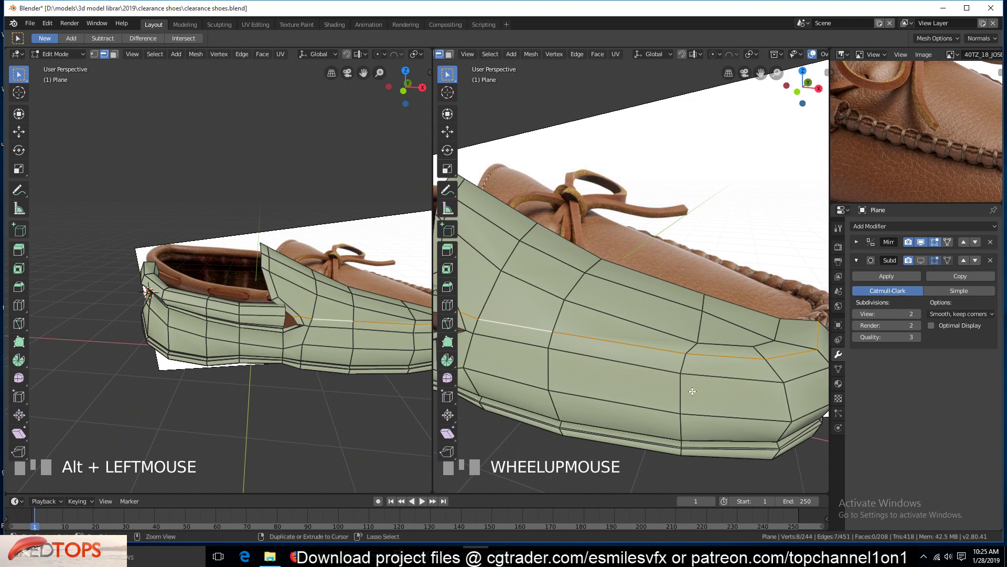
pyautogui.hotkey('ctrl', 'b')
pyautogui.click(705, 408)
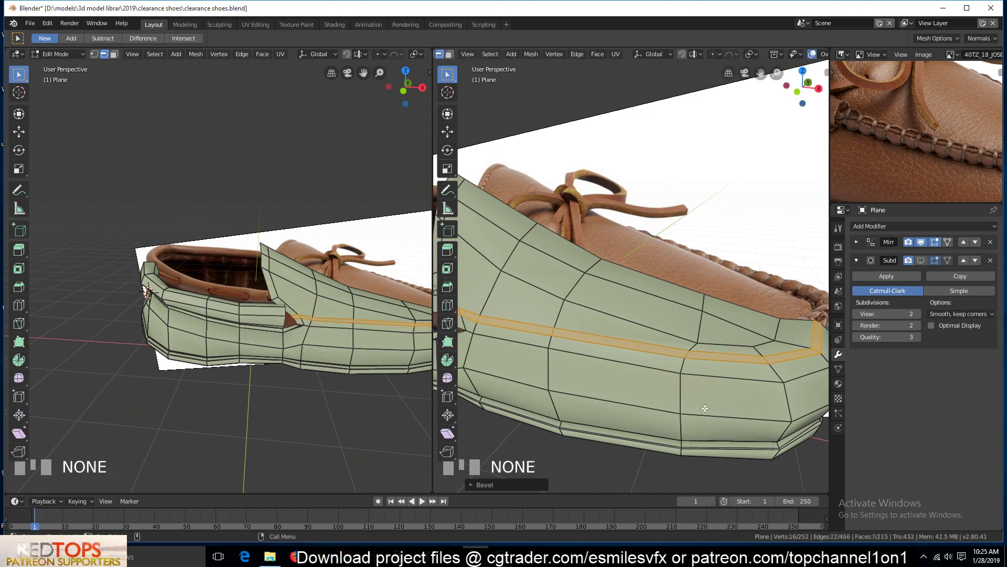
# Extrude the selected seam strip faces slightly outward along their normals to form a raised band around the toe
pyautogui.click(853, 186)
pyautogui.hotkey('shift', '`')
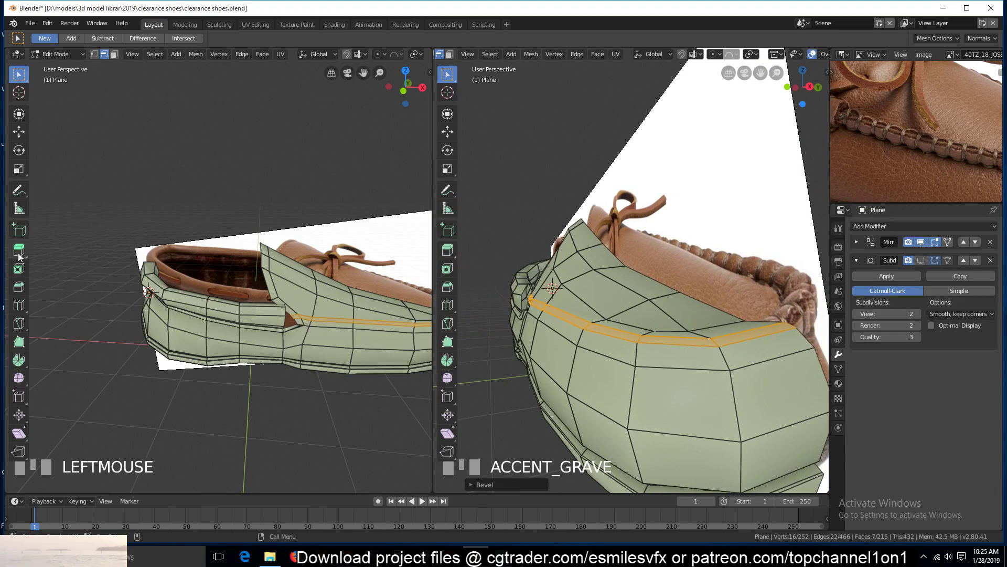
pyautogui.moveTo(19, 249); pyautogui.dragTo(46, 276)
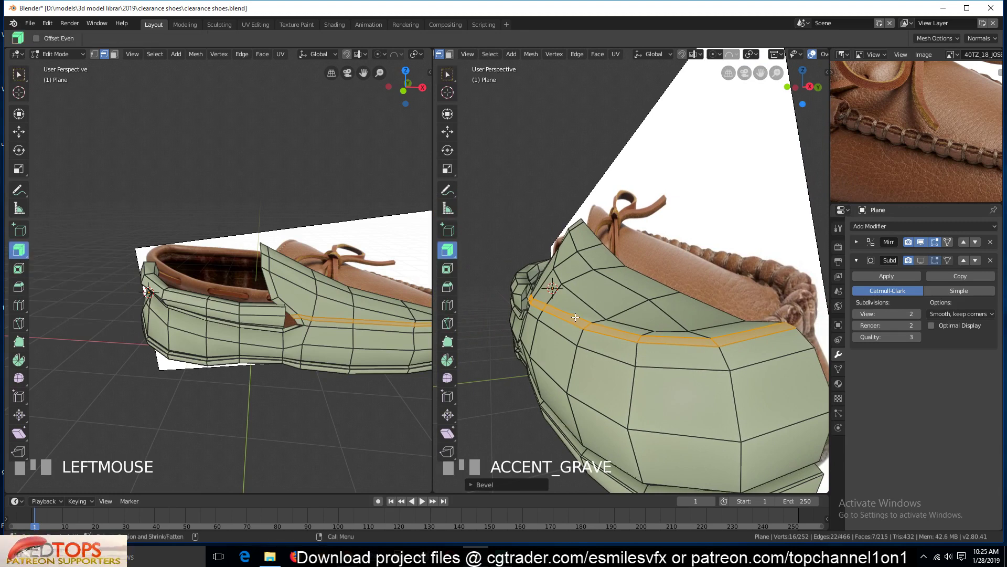
pyautogui.moveTo(576, 317)
pyautogui.mouseDown()
pyautogui.moveTo(570, 300)
pyautogui.moveTo(581, 324)
pyautogui.mouseUp()
pyautogui.hotkey('shift', '`')
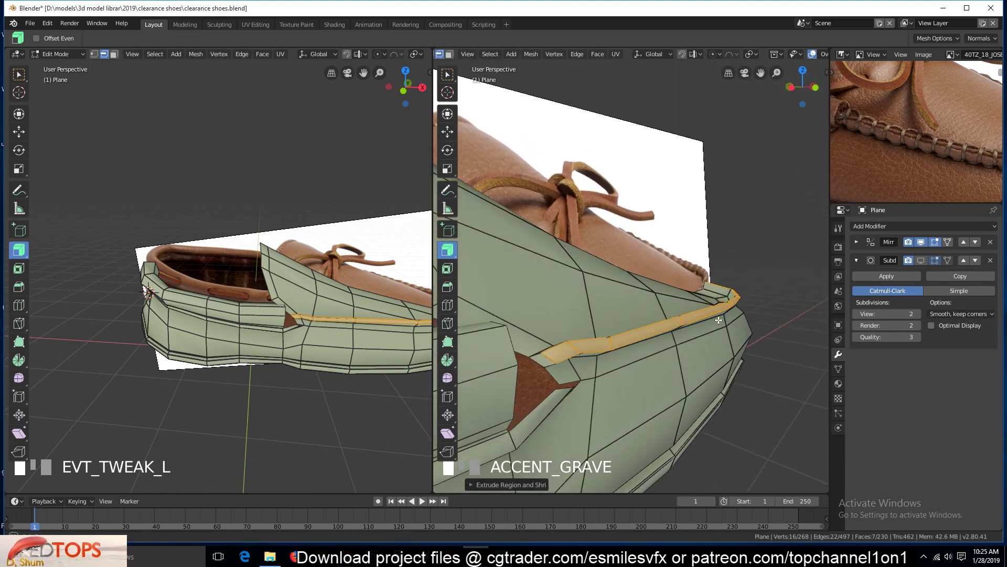
pyautogui.click(314, 91)
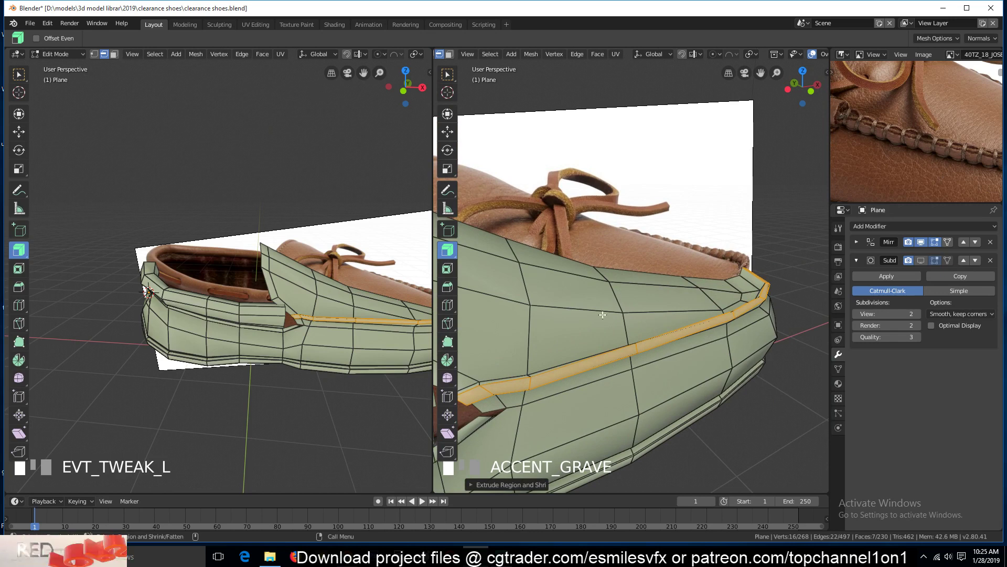
# Select the small end face of the extruded seam strip beside the notch and delete it
pyautogui.click(19, 132)
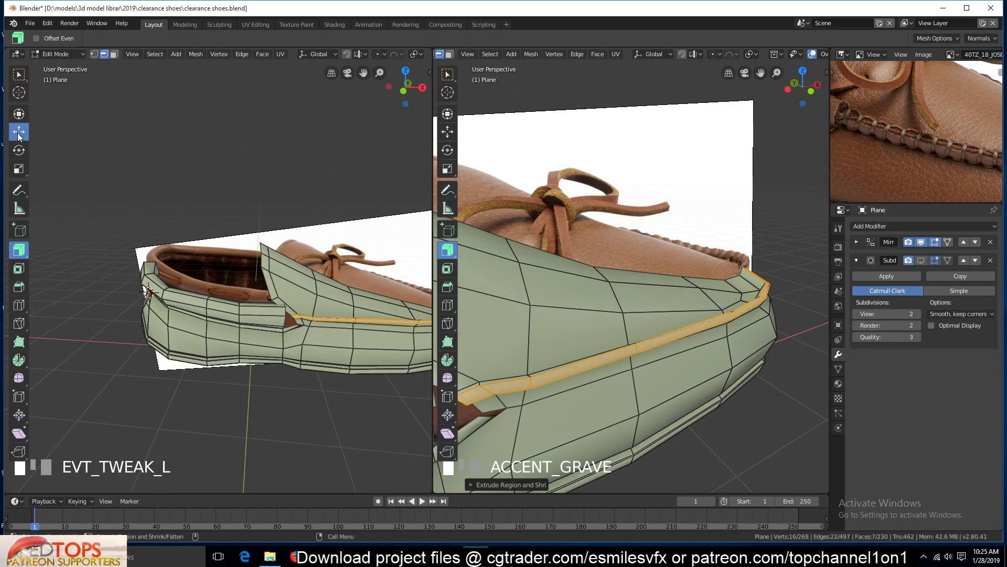
pyautogui.click(688, 334)
pyautogui.hotkey('shift', '`')
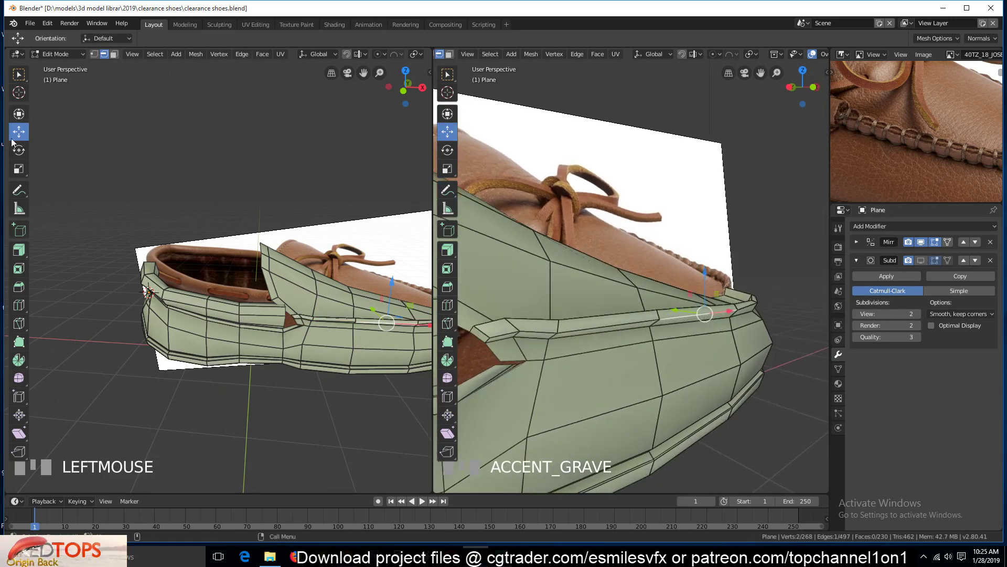
pyautogui.click(114, 54)
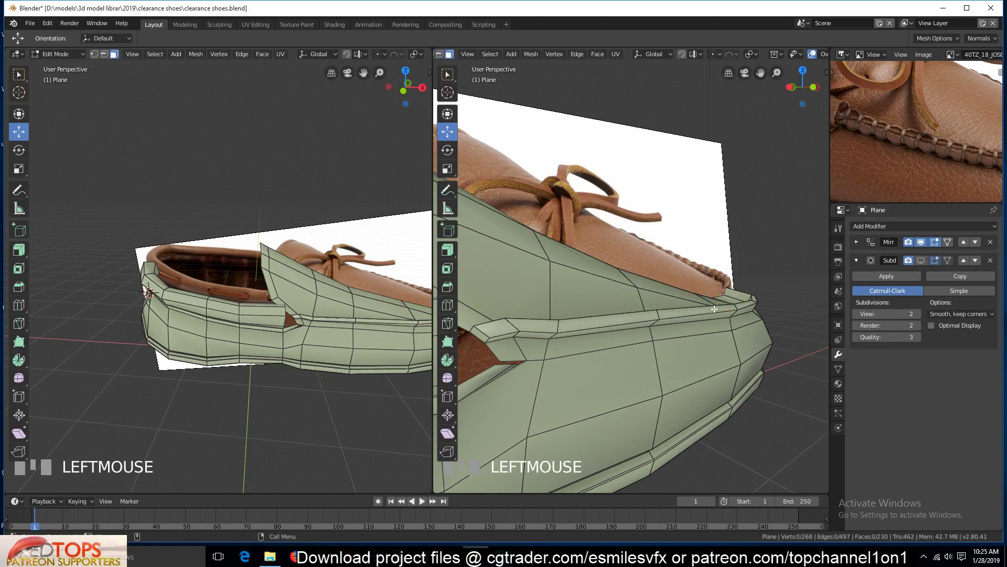
pyautogui.hotkey('shift', '`')
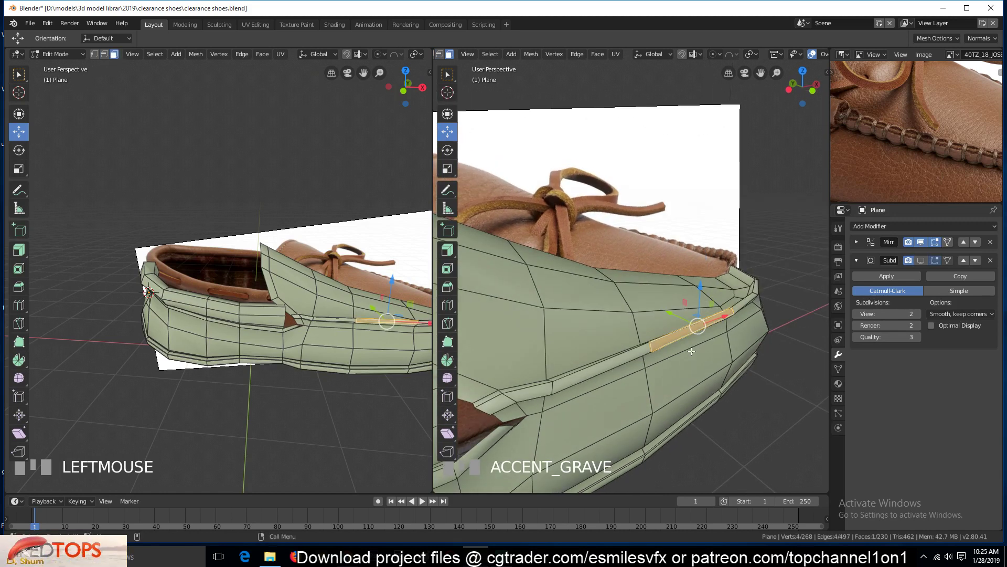
pyautogui.click(569, 321)
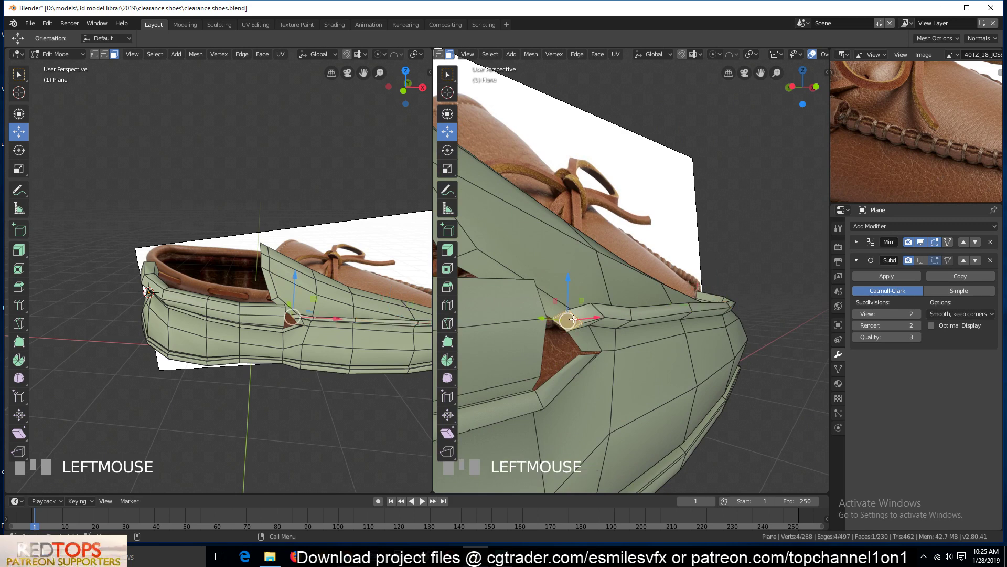
pyautogui.press('x')
pyautogui.click(574, 342)
# Examine the seam strip at the toe's mirror centre in wireframe and solid view for hidden inner faces
pyautogui.hotkey('shift', '`')
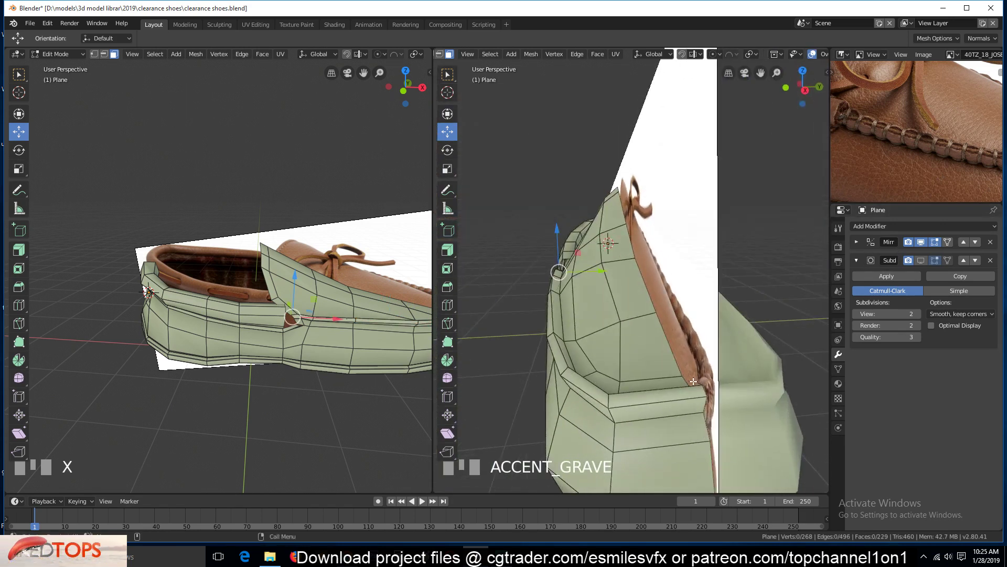
pyautogui.moveTo(693, 382); pyautogui.dragTo(676, 393, button='middle')
pyautogui.hotkey('shift', 'z')
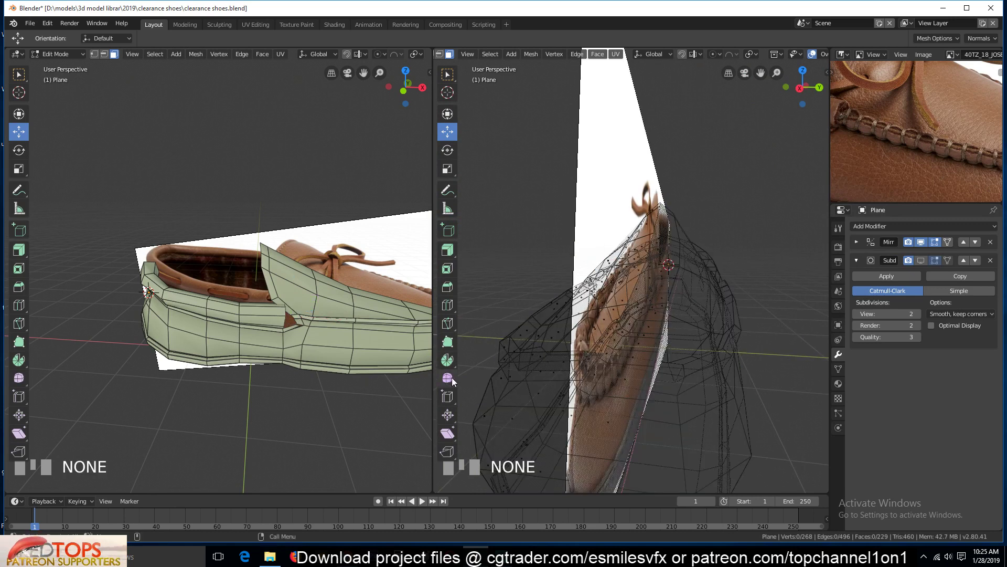
pyautogui.click(582, 361)
pyautogui.hotkey('shift', 'z')
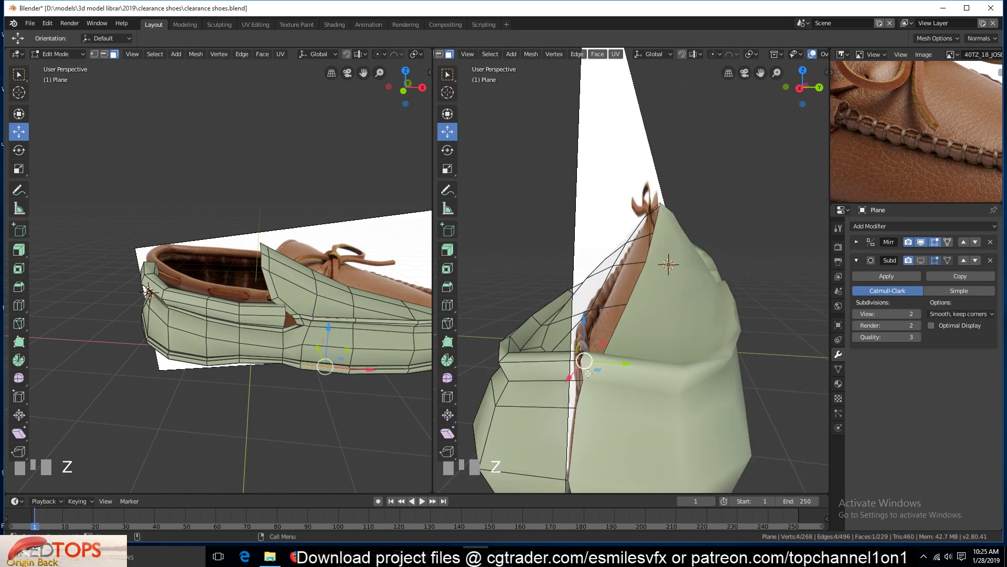
pyautogui.press('`')
pyautogui.hotkey('shift', 'z')
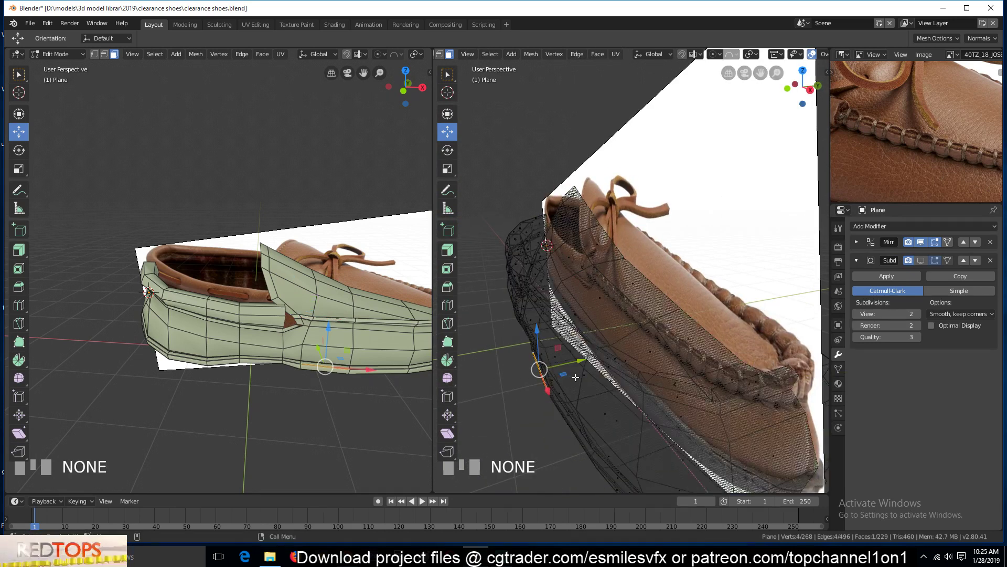
pyautogui.click(784, 376)
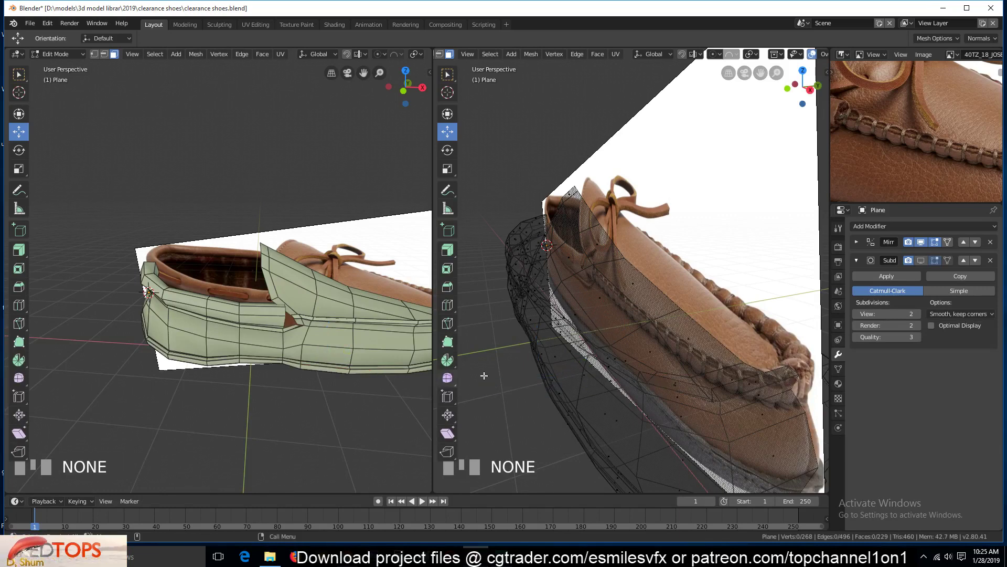
pyautogui.hotkey('shift', 'z')
pyautogui.press('`')
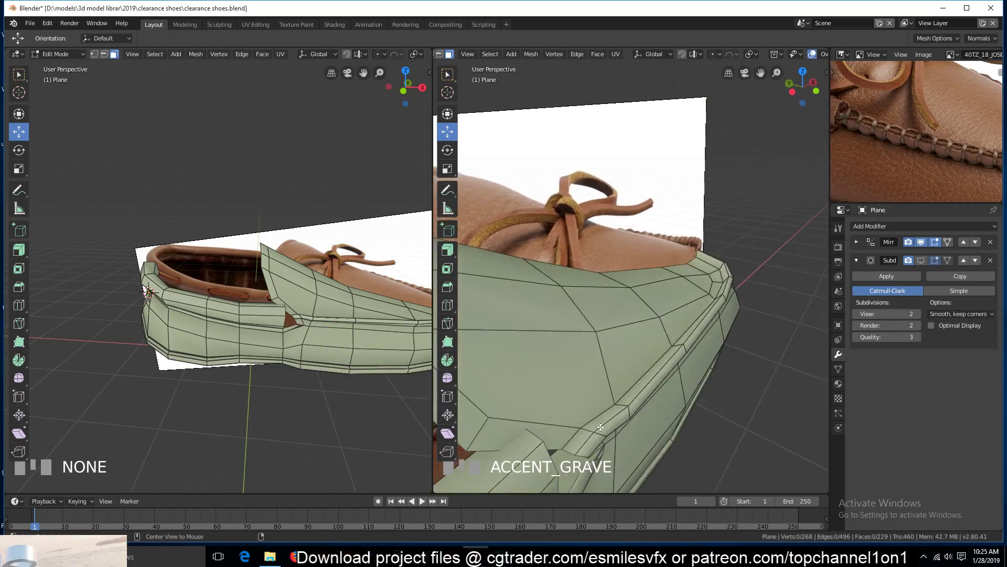
pyautogui.keyDown('alt'); pyautogui.click(602, 435); pyautogui.keyUp('alt')
pyautogui.press('`')
pyautogui.moveTo(602, 346); pyautogui.dragTo(650, 367, button='middle')
pyautogui.hotkey('alt', 's')
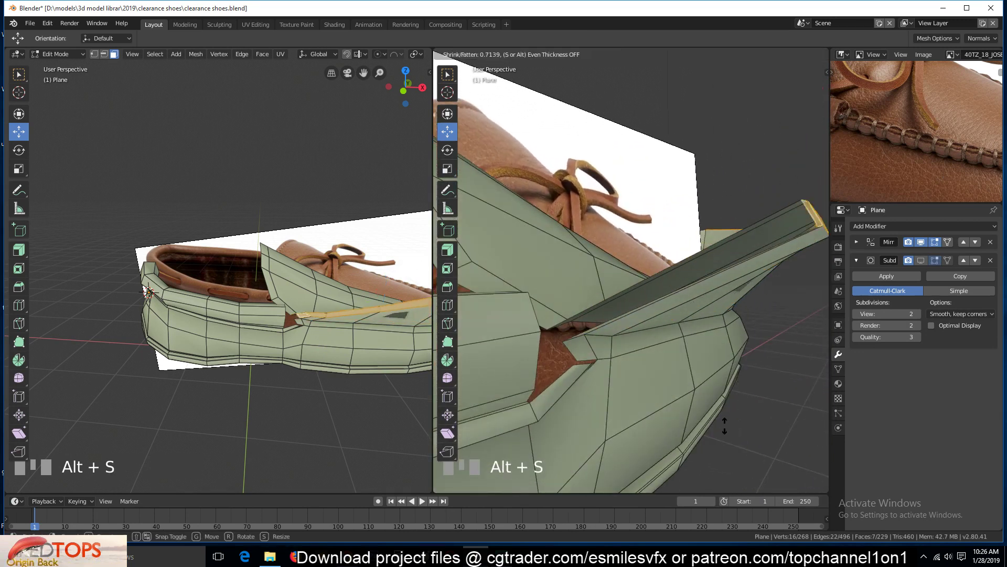
pyautogui.rightClick(724, 412)
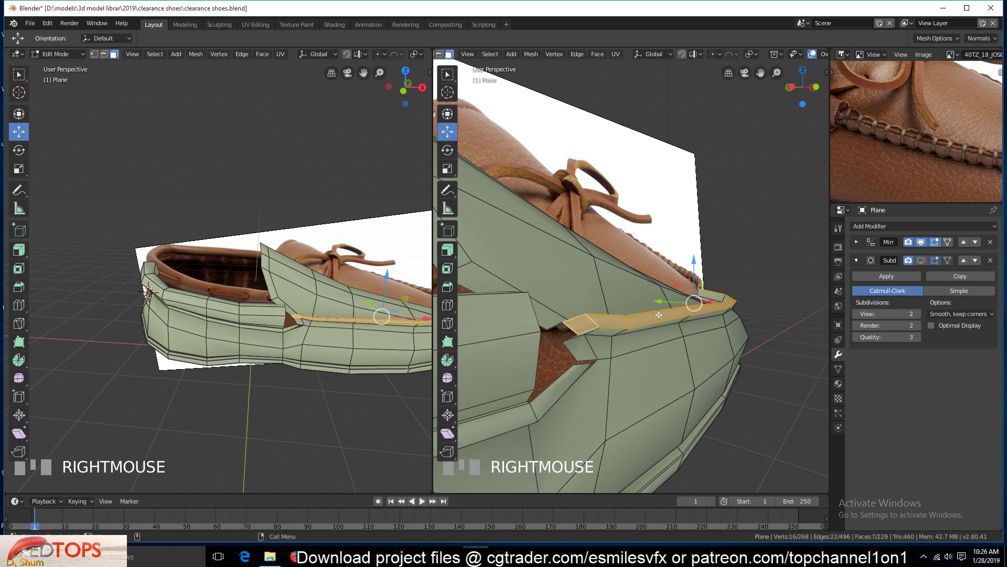
# Select the outer face of the seam strip near the toe and create a custom transform orientation from it
pyautogui.press('`')
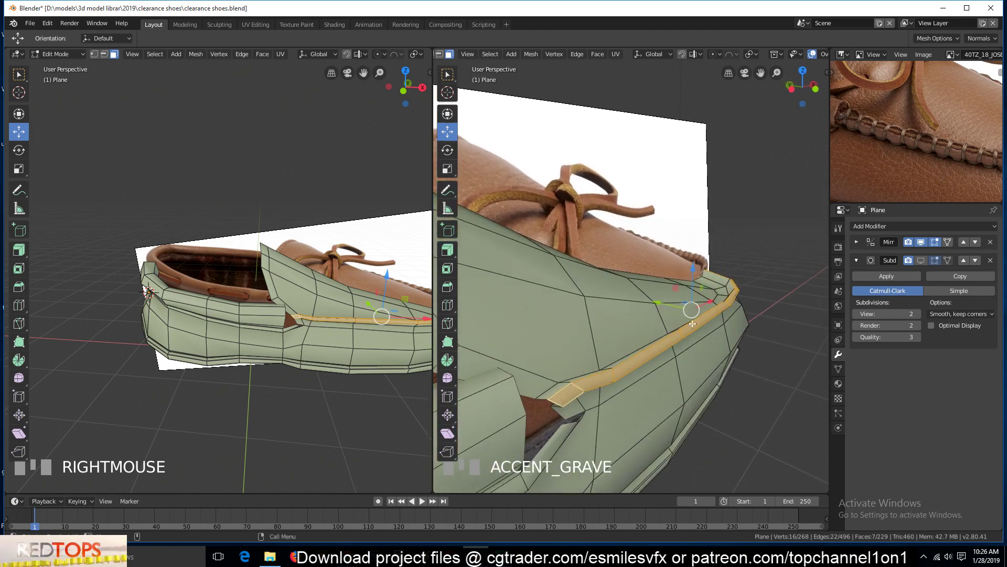
pyautogui.click(693, 328)
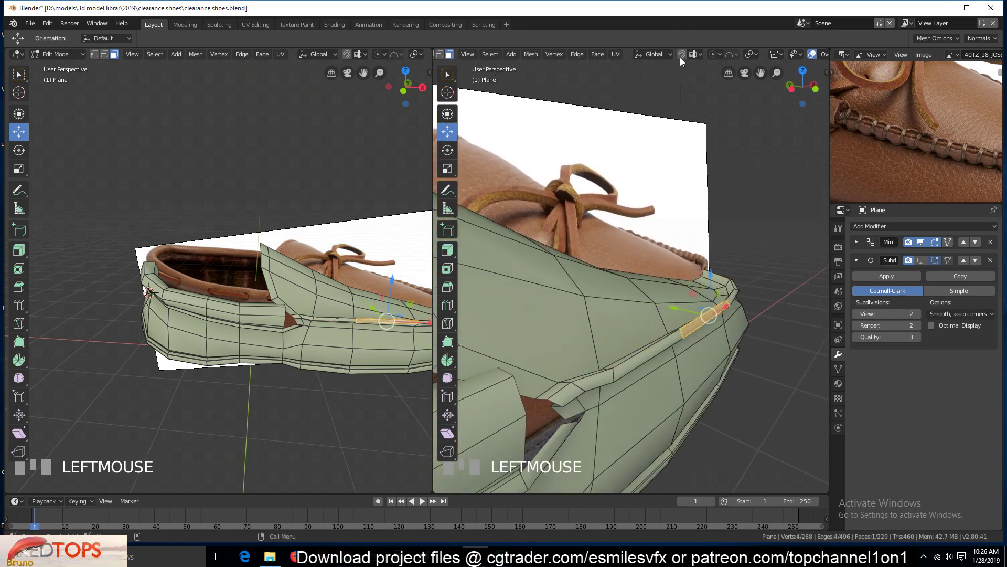
pyautogui.click(655, 54)
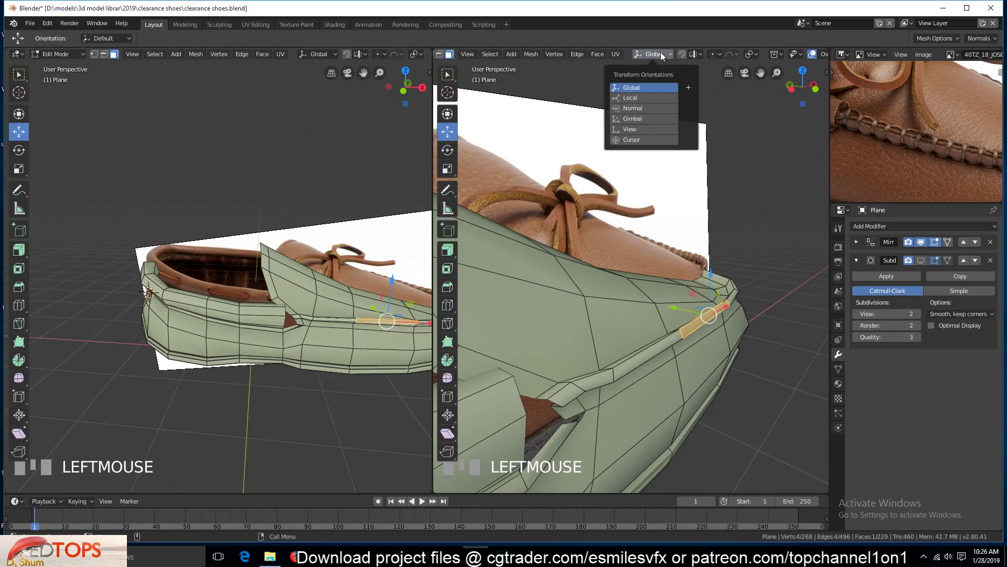
pyautogui.click(689, 88)
pyautogui.press('`')
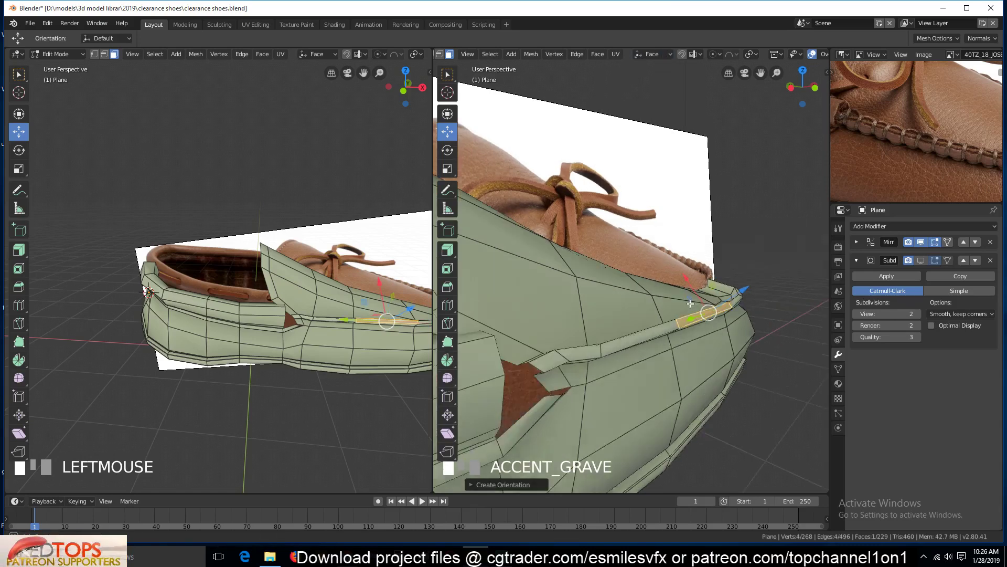
pyautogui.press('`')
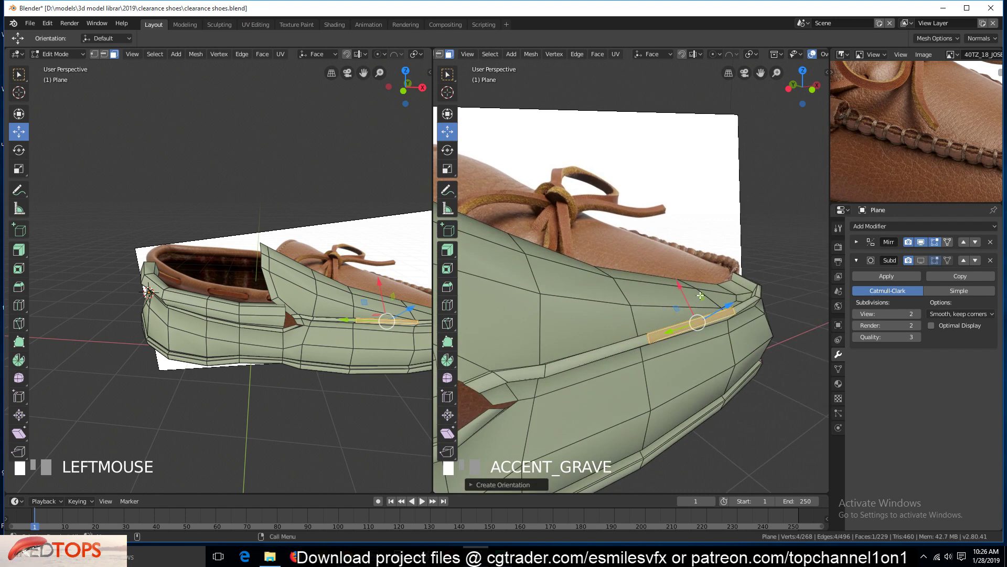
pyautogui.click(666, 55)
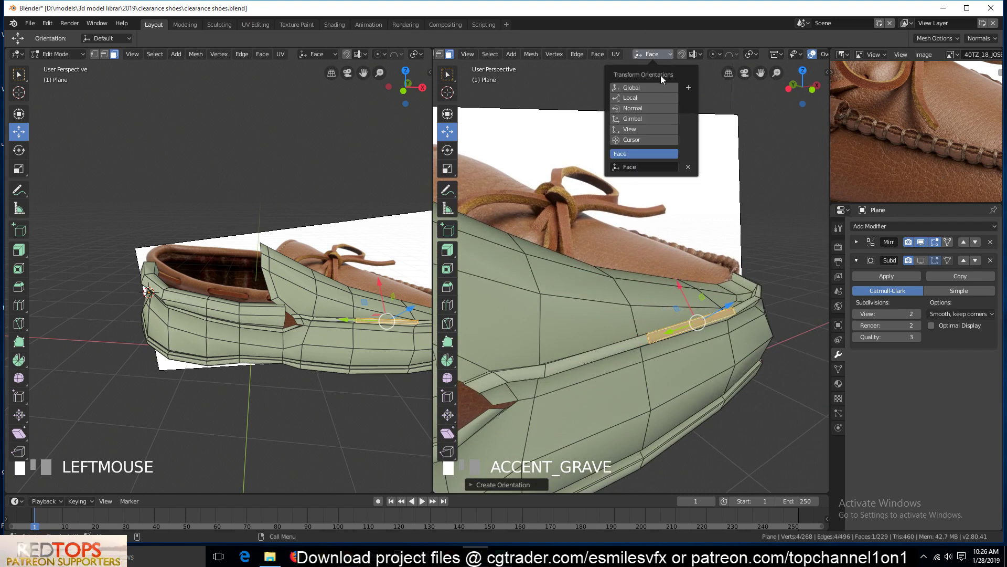
pyautogui.click(698, 219)
pyautogui.press('`')
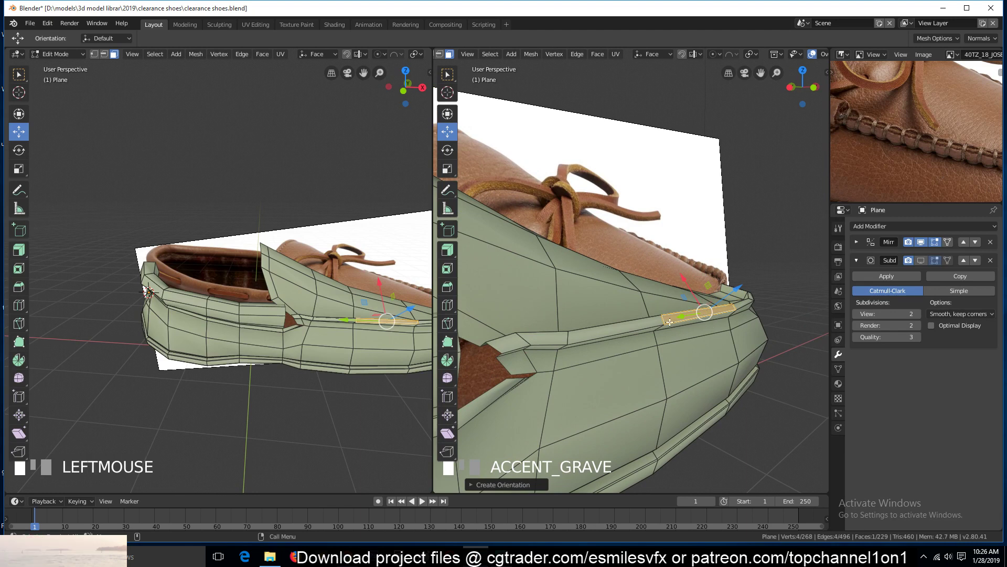
# Try scaling the seam strip's face loop along the custom orientation's X axis, and undo the scaling
pyautogui.keyDown('alt'); pyautogui.click(568, 336); pyautogui.keyUp('alt')
pyautogui.press('`')
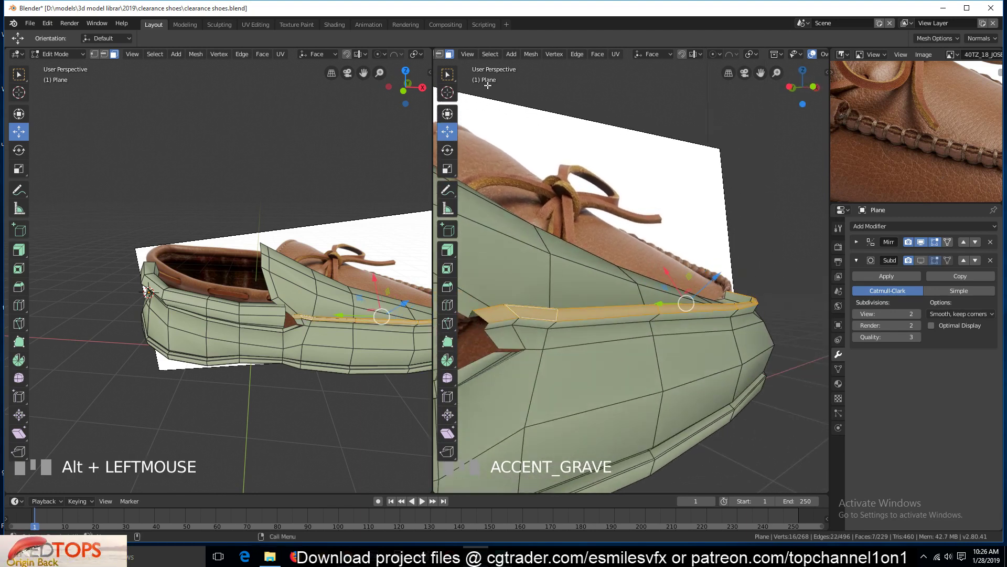
pyautogui.click(448, 169)
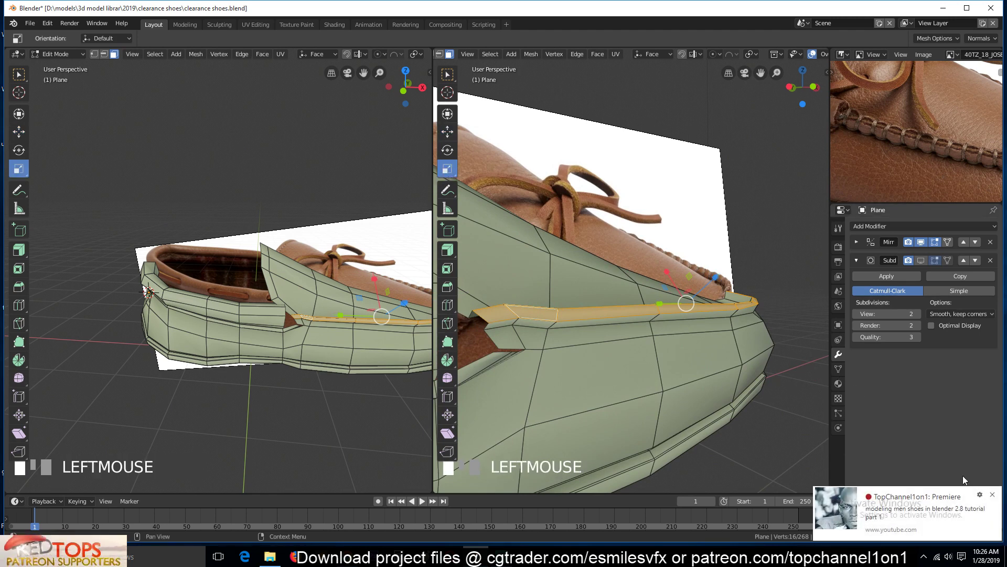
pyautogui.click(991, 496)
pyautogui.press('`')
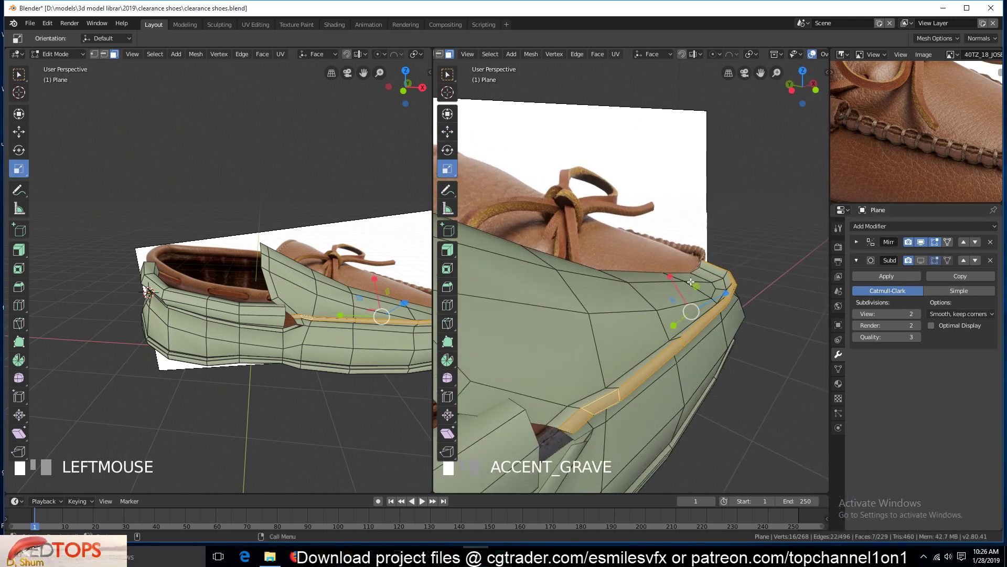
pyautogui.moveTo(672, 276); pyautogui.dragTo(652, 238)
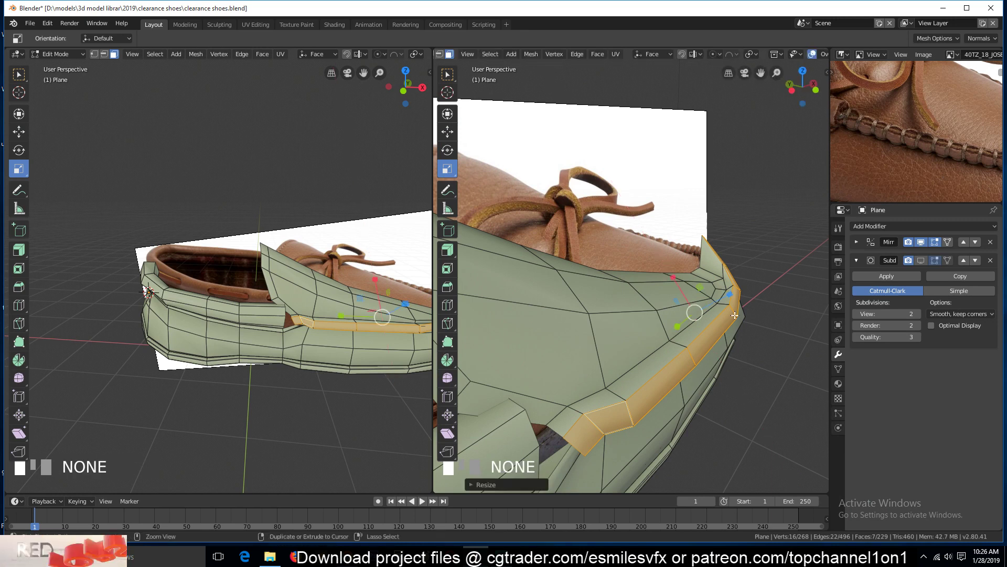
pyautogui.hotkey('ctrl', 'z')
# Select the edge loop running along the seam strip and move it upward along the custom orientation's X axis
pyautogui.press('`')
pyautogui.moveTo(720, 288); pyautogui.dragTo(656, 210, button='middle')
pyautogui.press('2')
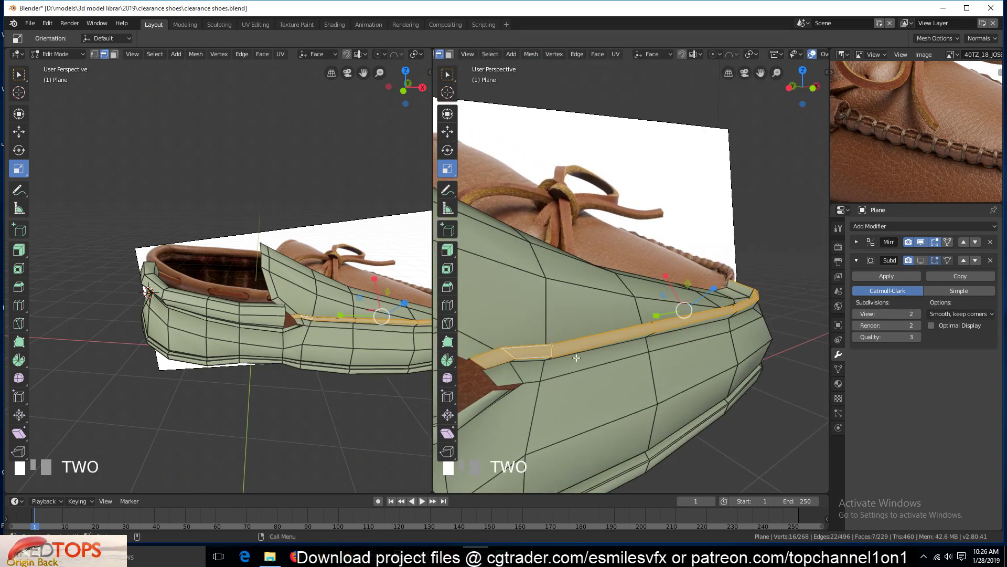
pyautogui.keyDown('alt'); pyautogui.click(653, 330); pyautogui.keyUp('alt')
pyautogui.moveTo(653, 330); pyautogui.dragTo(670, 322, button='middle')
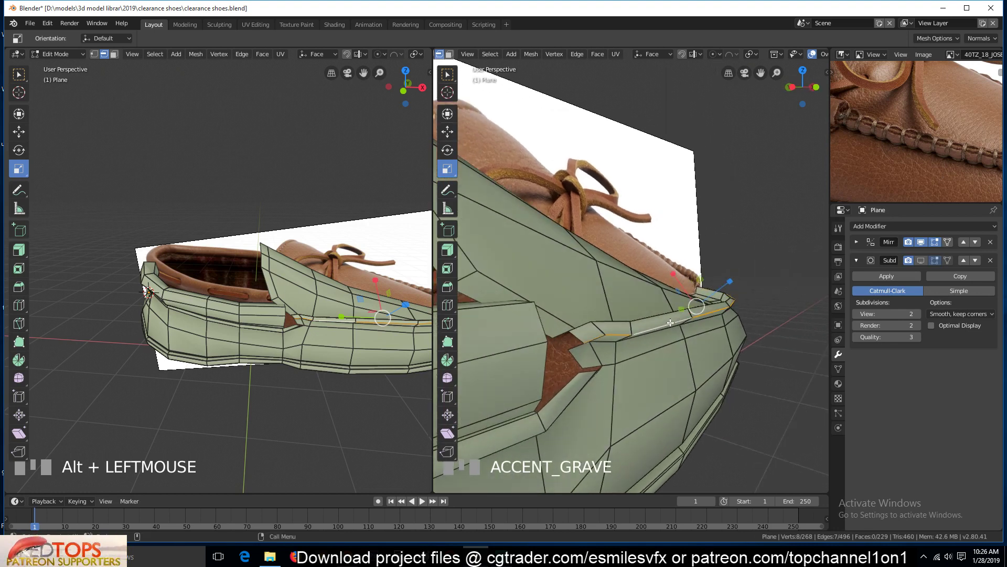
pyautogui.click(454, 133)
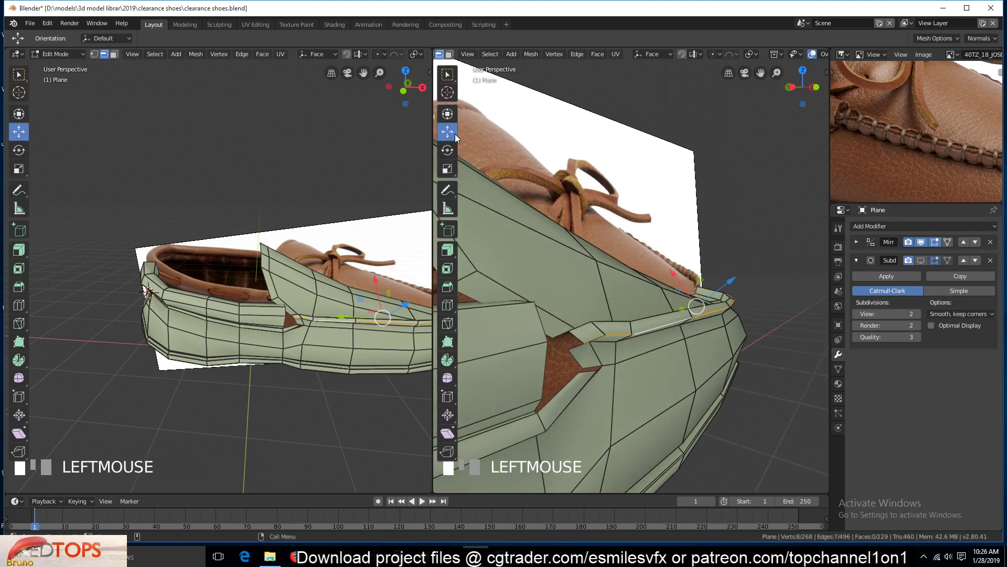
pyautogui.moveTo(680, 267); pyautogui.dragTo(670, 272)
pyautogui.keyDown('alt'); pyautogui.click(681, 273); pyautogui.keyUp('alt')
pyautogui.press('`')
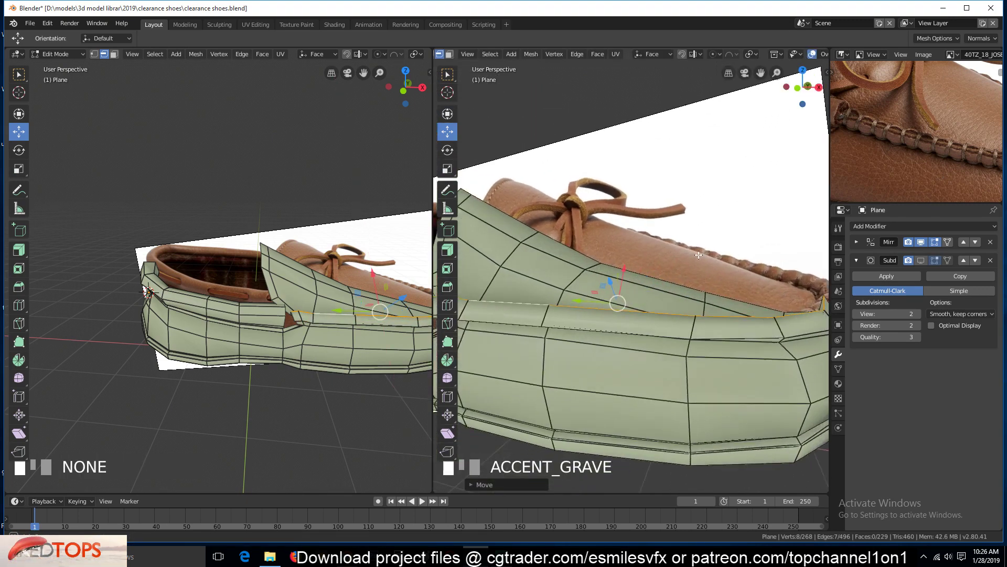
pyautogui.moveTo(698, 255); pyautogui.dragTo(653, 314, button='middle')
# Leave Edit Mode, save the file, and display the Subdivision Surface modifier in the viewport to check the smoothed shoe
pyautogui.press('Tab')
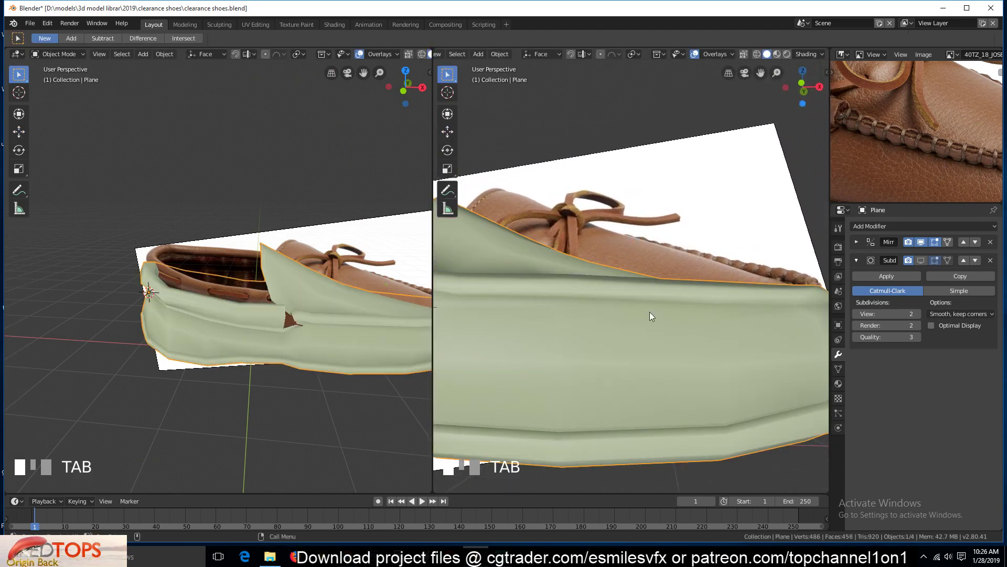
pyautogui.scroll(-3, 641, 313)
pyautogui.hotkey('ctrl', 's')
pyautogui.press('`')
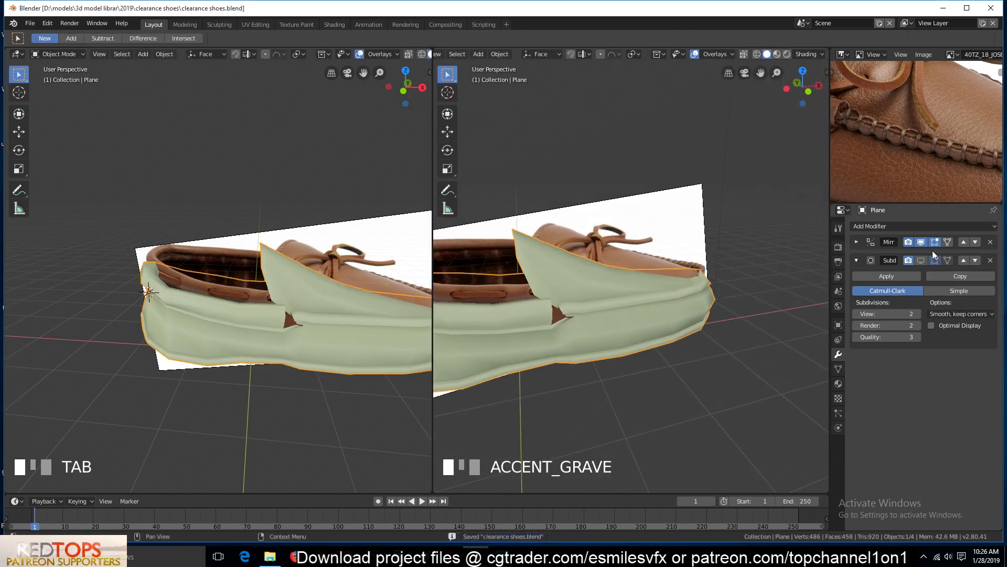
pyautogui.click(921, 260)
pyautogui.press('`')
pyautogui.moveTo(683, 274); pyautogui.dragTo(632, 246, button='middle')
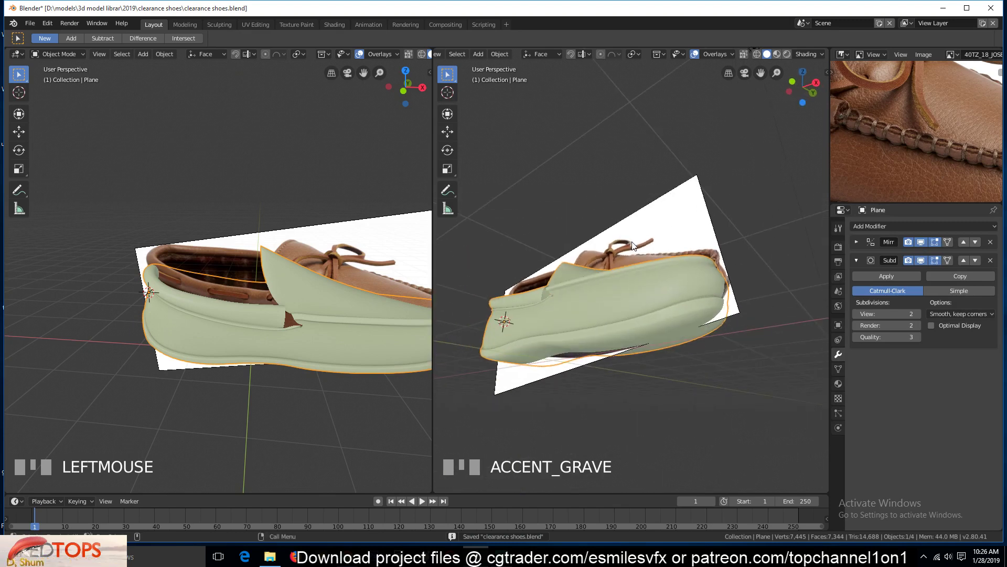
# Save the file and return to Edit Mode with the Subdivision Surface modifier hidden in the viewport
pyautogui.scroll(4, 632, 245)
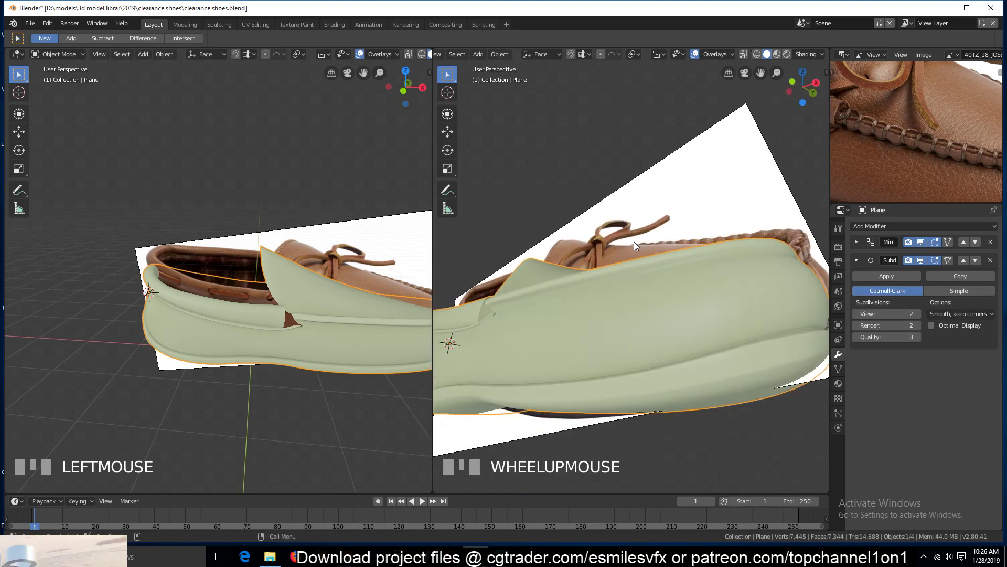
pyautogui.hotkey('ctrl', 's')
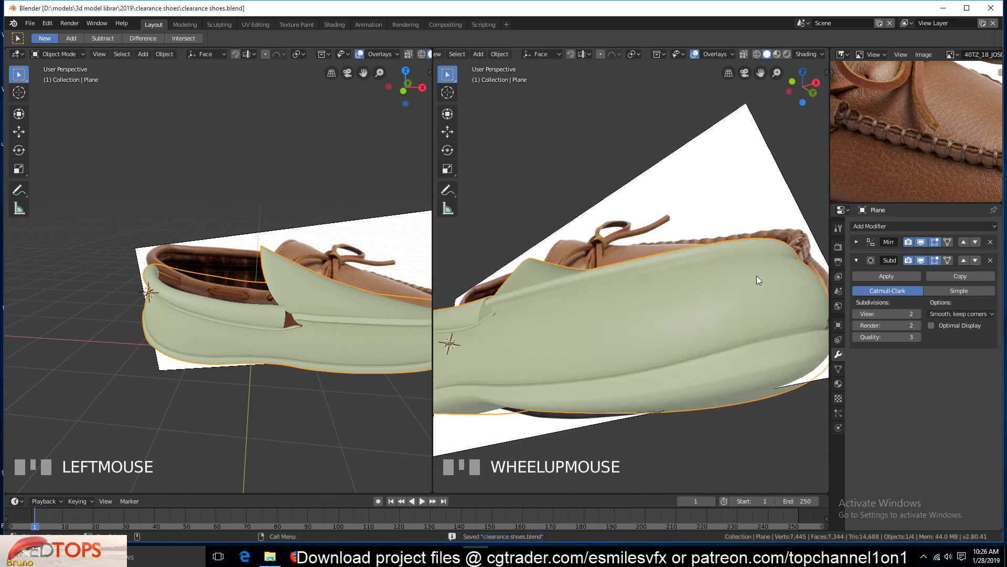
pyautogui.click(921, 260)
pyautogui.press('Tab')
pyautogui.press('`')
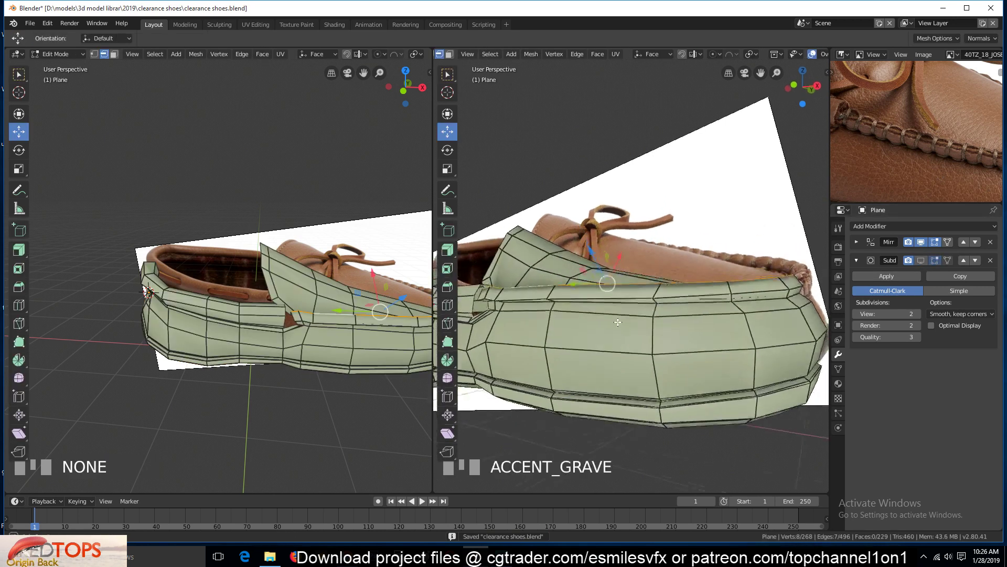
# Add two supporting edge loops alongside the seam strip, one just beneath it and one on the vamp panel close to the strip
pyautogui.hotkey('ctrl', 'r')
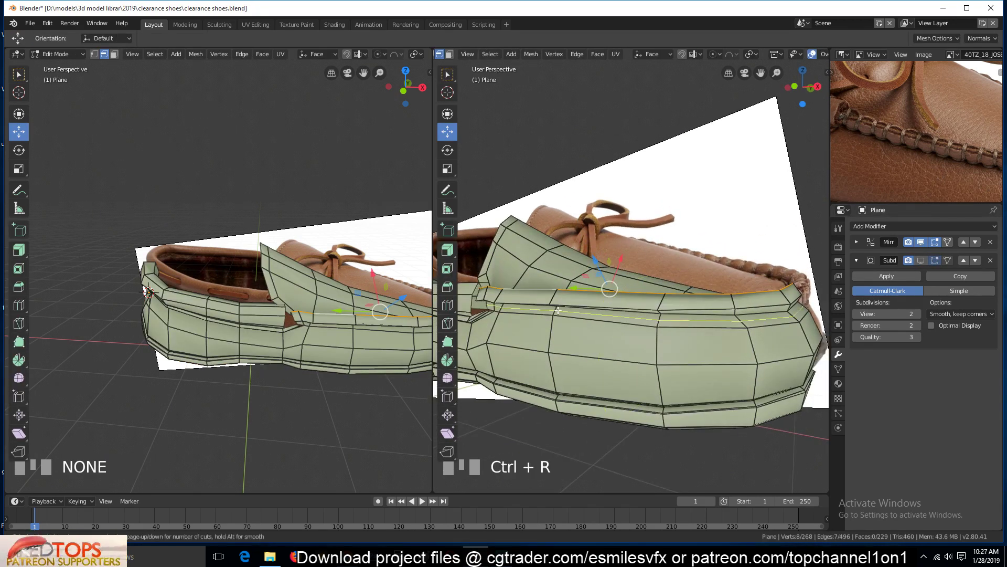
pyautogui.click(557, 310)
pyautogui.click(562, 307)
pyautogui.press('`')
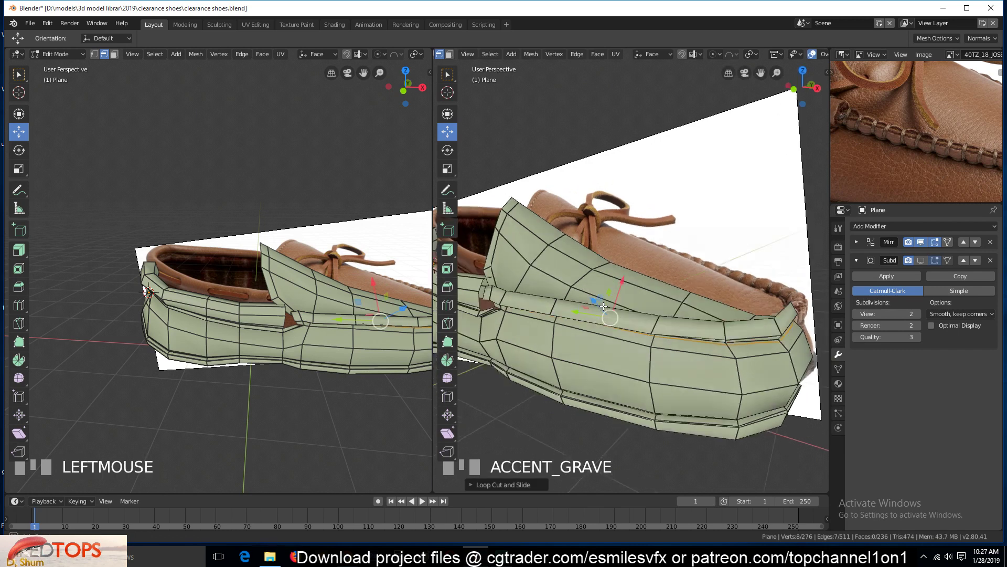
pyautogui.click(566, 292)
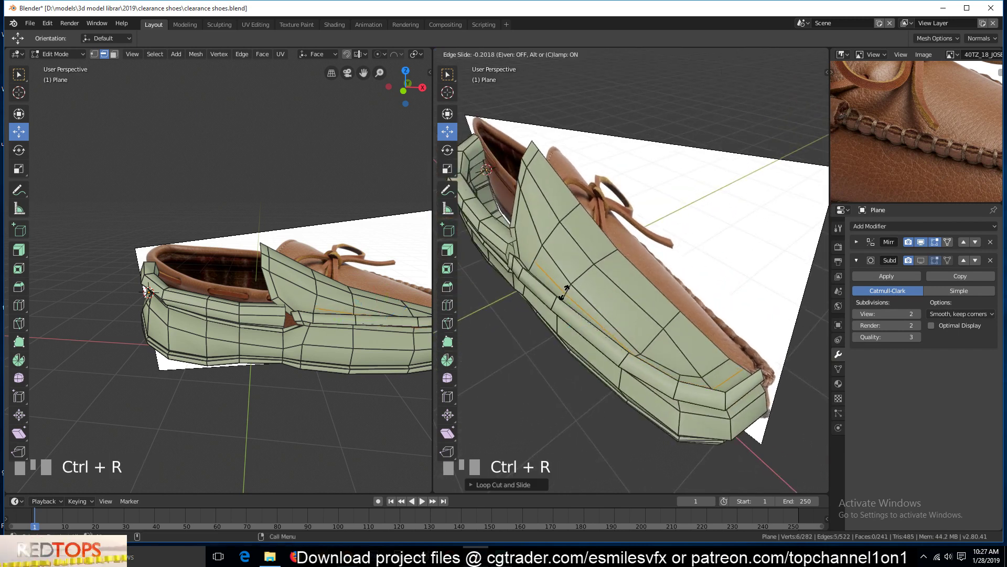
pyautogui.click(560, 296)
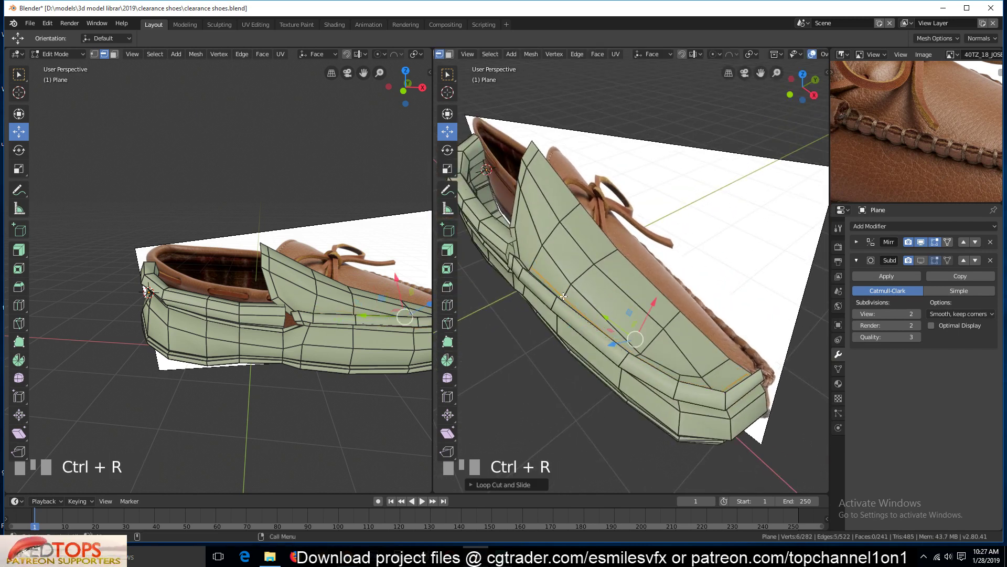
# Display the subdivision in the viewport and fill between the two vertices beside the rear end of the seam strip, on the vamp's lower edge
pyautogui.press('1')
pyautogui.click(530, 266)
pyautogui.keyDown('shift'); pyautogui.click(560, 284); pyautogui.keyUp('shift')
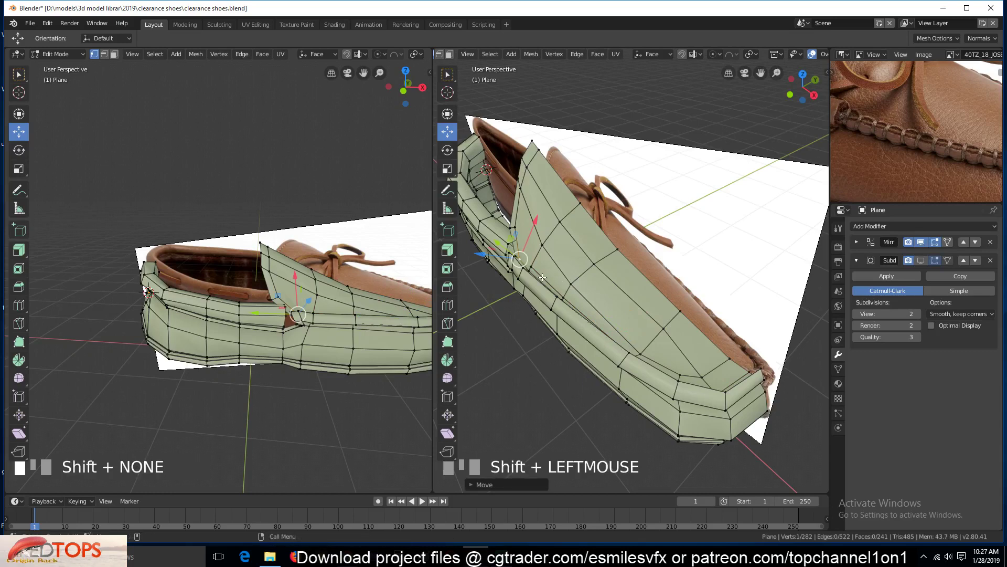
pyautogui.press('KP_Decimal')
pyautogui.scroll(-2, 692, 285)
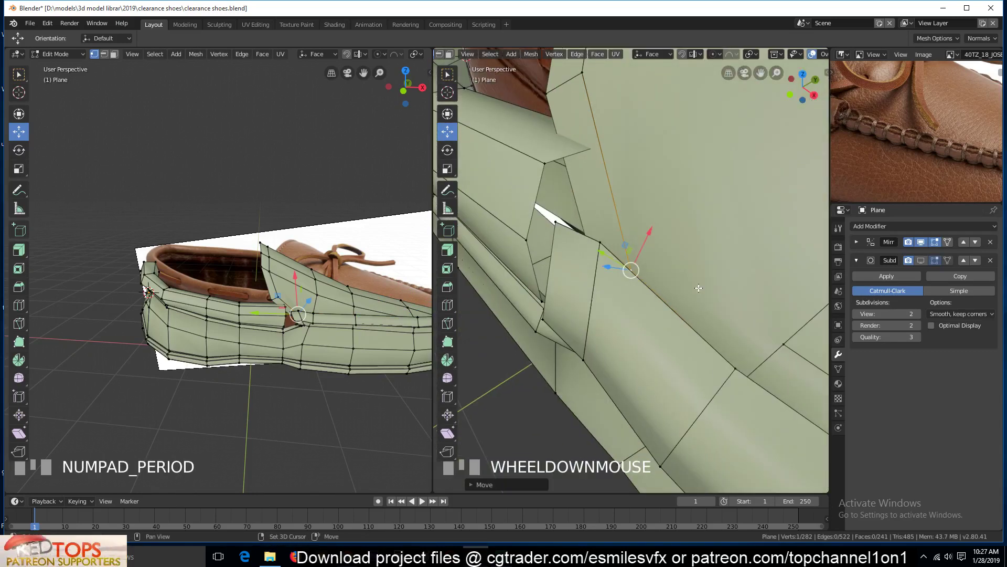
pyautogui.keyDown('shift'); pyautogui.click(783, 342); pyautogui.keyUp('shift')
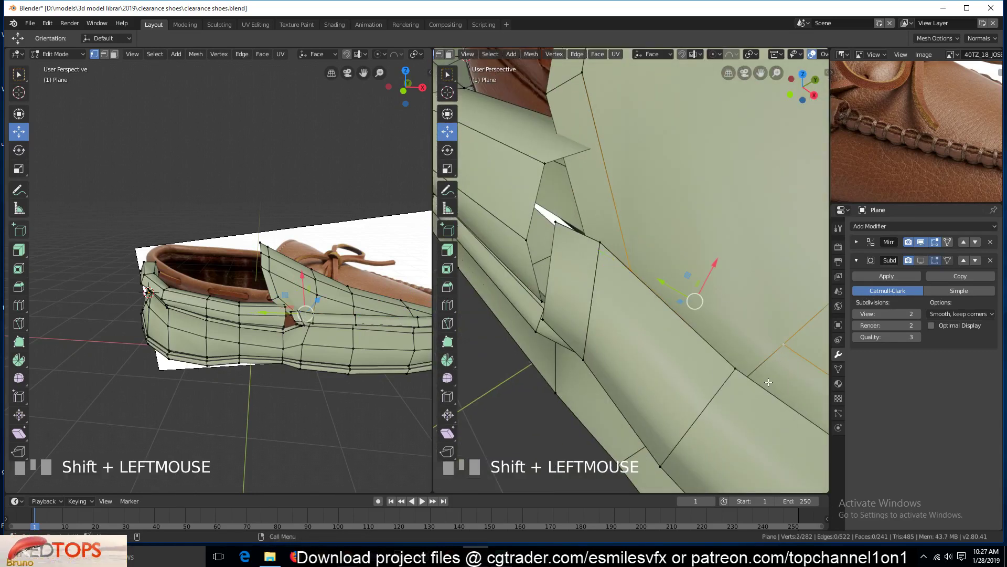
pyautogui.click(921, 260)
pyautogui.press('f')
# Clear the selection, leave Edit Mode to check the smoothed seam from the side, and save the file
pyautogui.hotkey('alt', 'a')
pyautogui.scroll(-2, 398, 308)
pyautogui.scroll(-2, 397, 309)
pyautogui.moveTo(504, 291); pyautogui.dragTo(543, 269, button='middle')
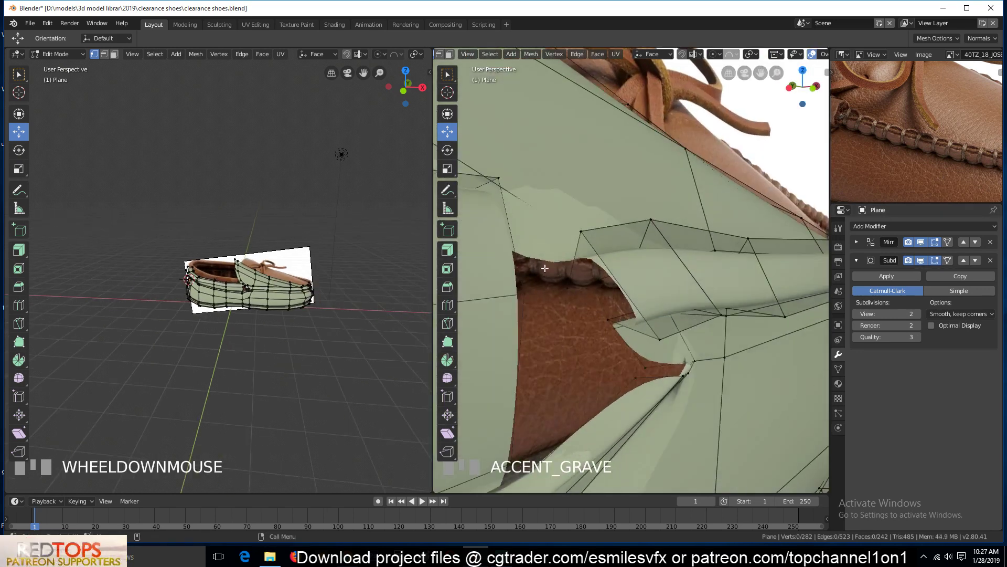
pyautogui.press('Tab')
pyautogui.scroll(-4, 628, 298)
pyautogui.moveTo(628, 298); pyautogui.dragTo(580, 278, button='middle')
pyautogui.scroll(-3, 580, 283)
pyautogui.moveTo(673, 273); pyautogui.dragTo(622, 284, button='middle')
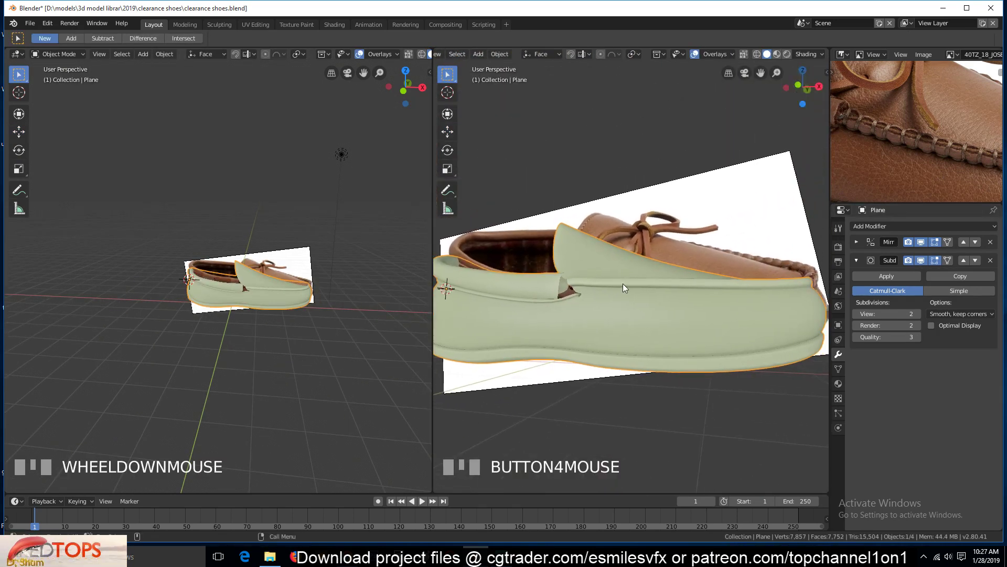
pyautogui.hotkey('ctrl', 's')
# Duplicate the shoe object, place the copy well away from the original, and save the file
pyautogui.scroll(3, 934, 132)
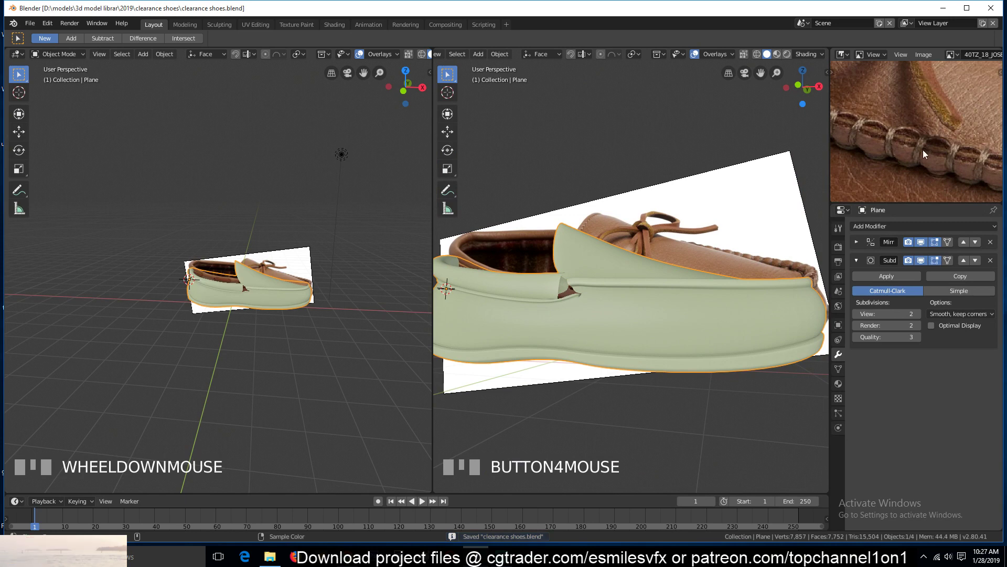
pyautogui.scroll(-3, 955, 165)
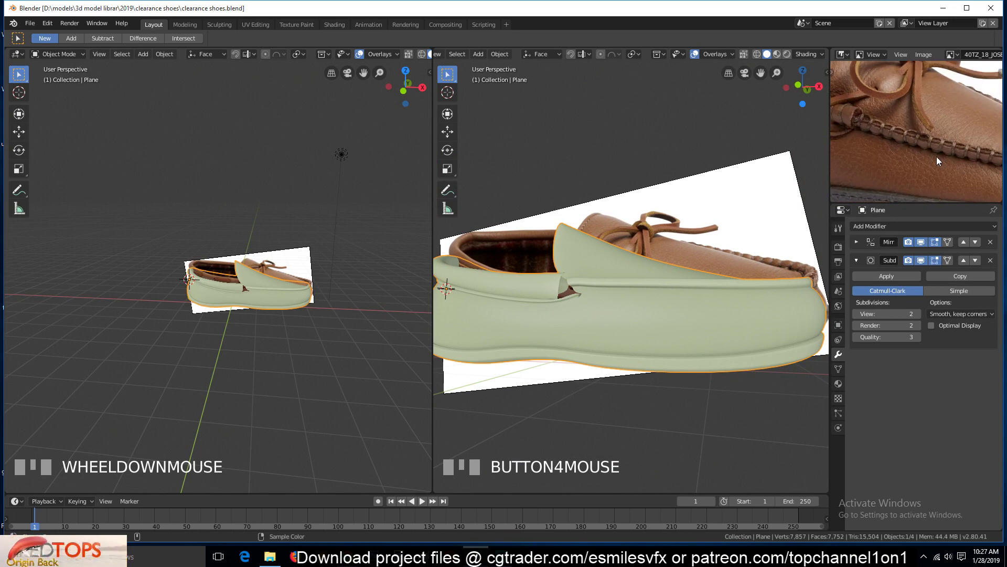
pyautogui.moveTo(936, 157); pyautogui.dragTo(877, 146, button='middle')
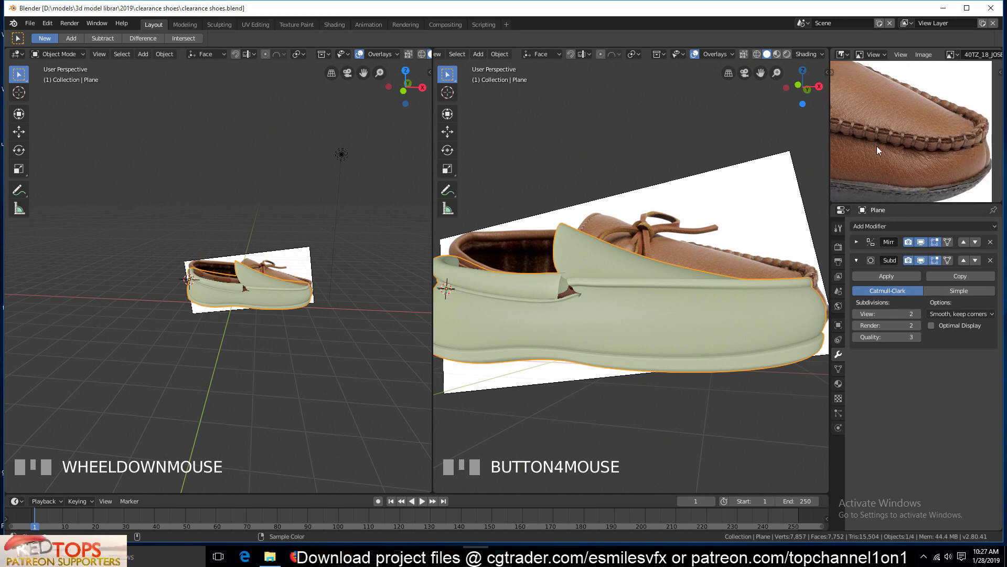
pyautogui.click(645, 311)
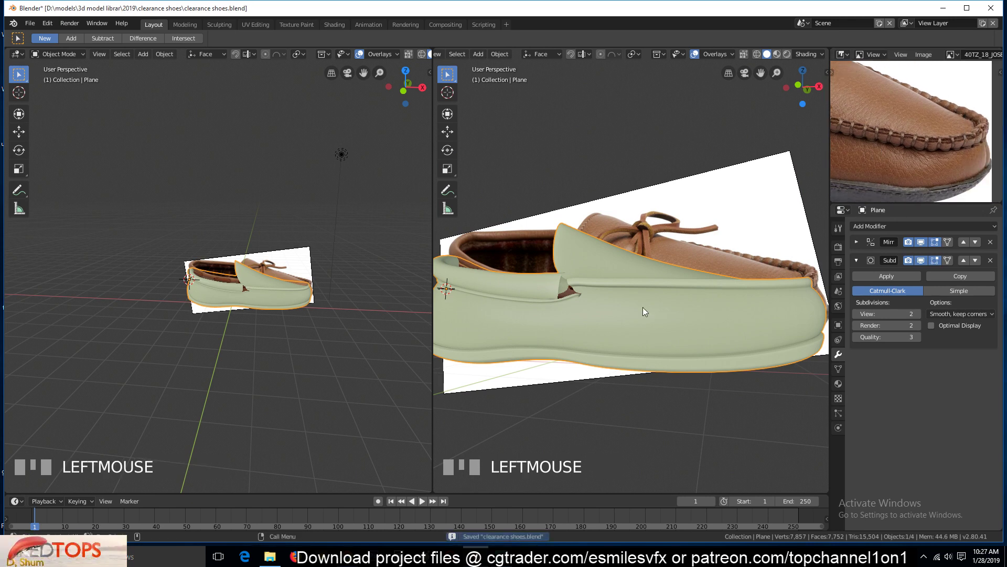
pyautogui.hotkey('shift', 'd')
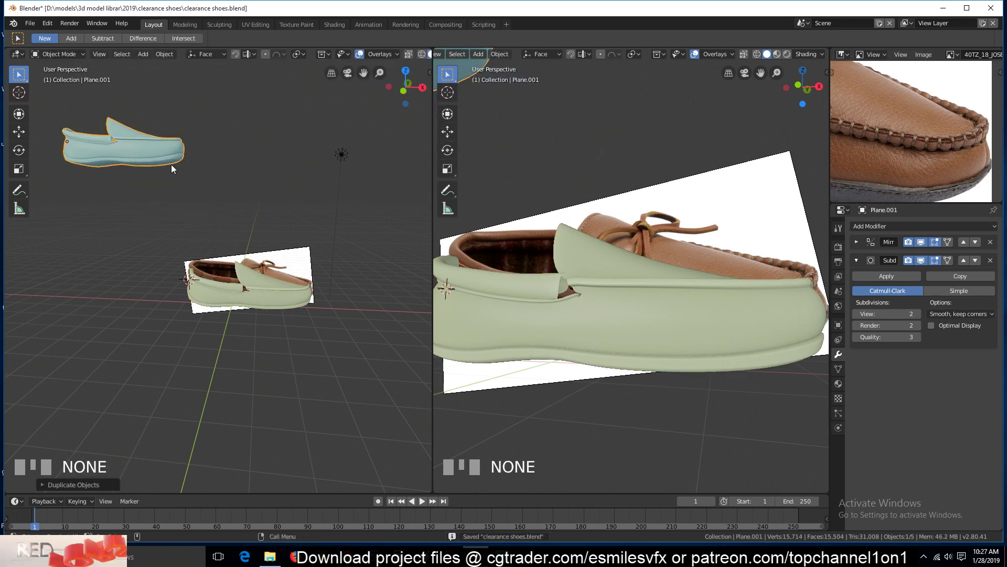
pyautogui.click(171, 164)
pyautogui.hotkey('ctrl', 's')
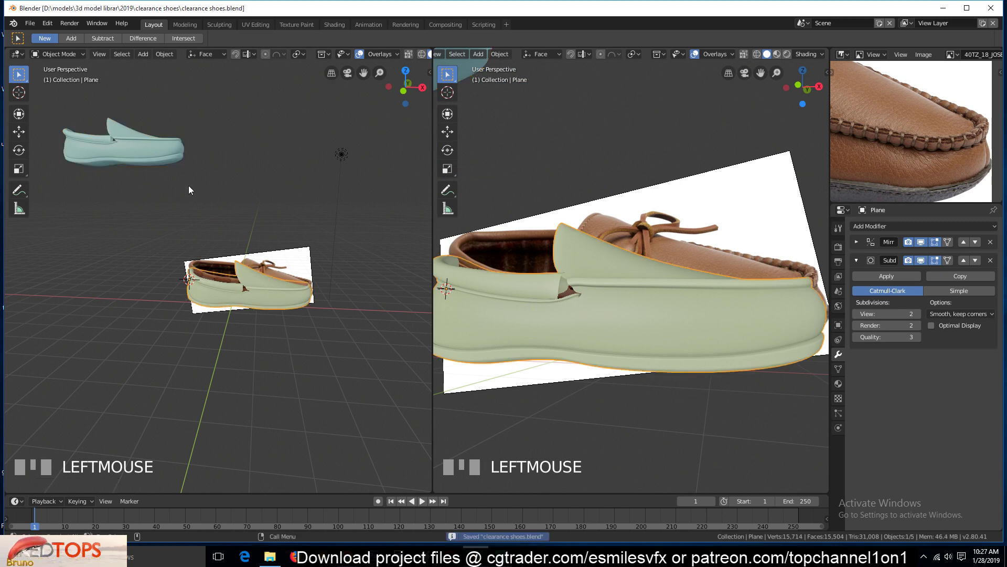
# Examine the duplicated shoe, the original's seam mesh, and the stitched seam in the reference photo
pyautogui.hotkey('shift', '`')
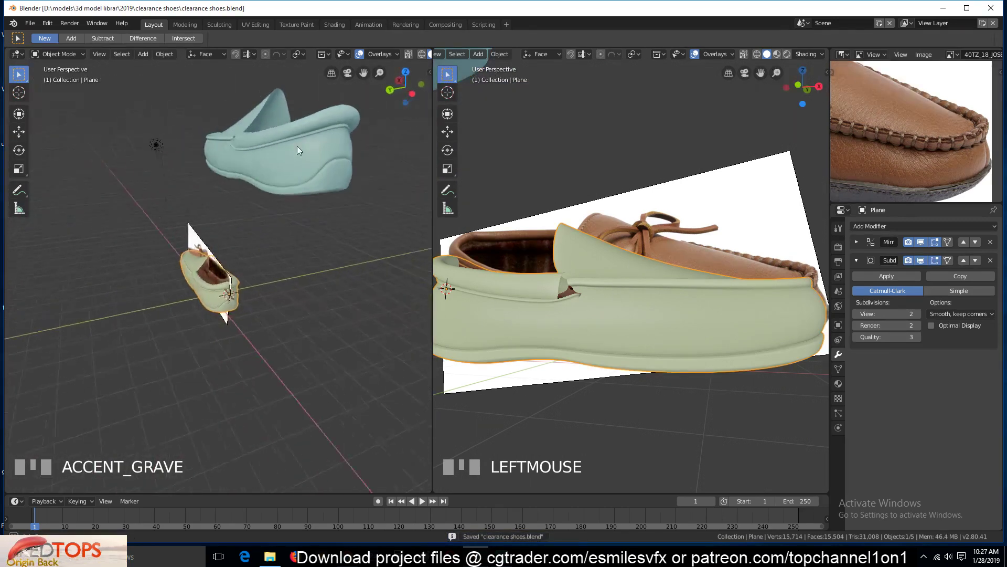
pyautogui.moveTo(334, 149); pyautogui.dragTo(100, 136, button='middle')
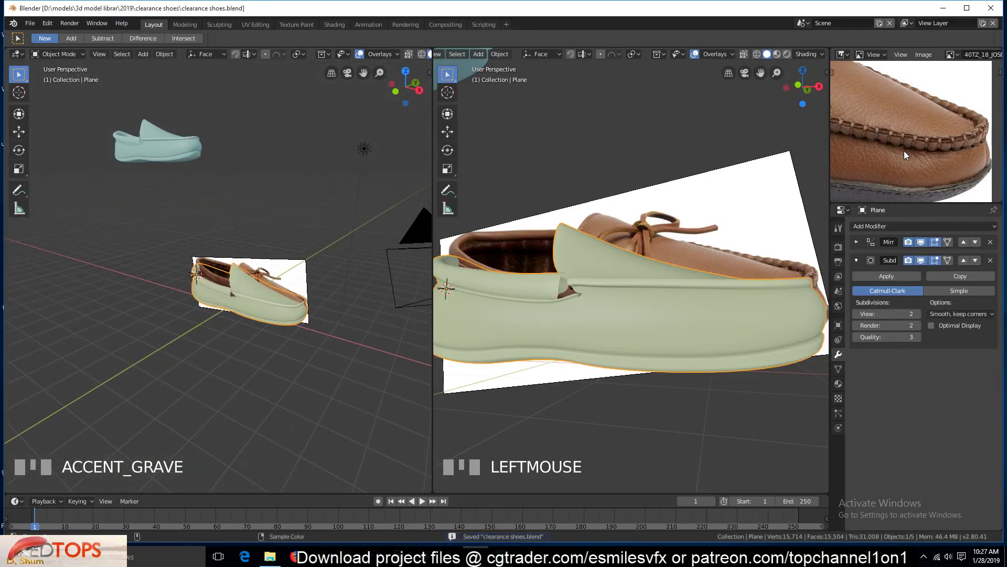
pyautogui.scroll(2, 933, 140)
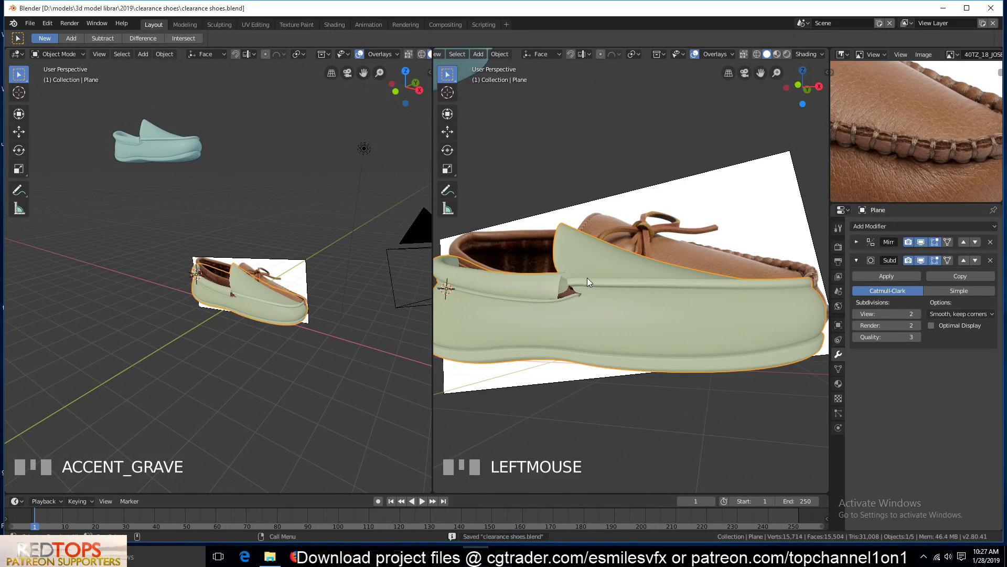
pyautogui.scroll(2, 619, 310)
pyautogui.scroll(1, 622, 314)
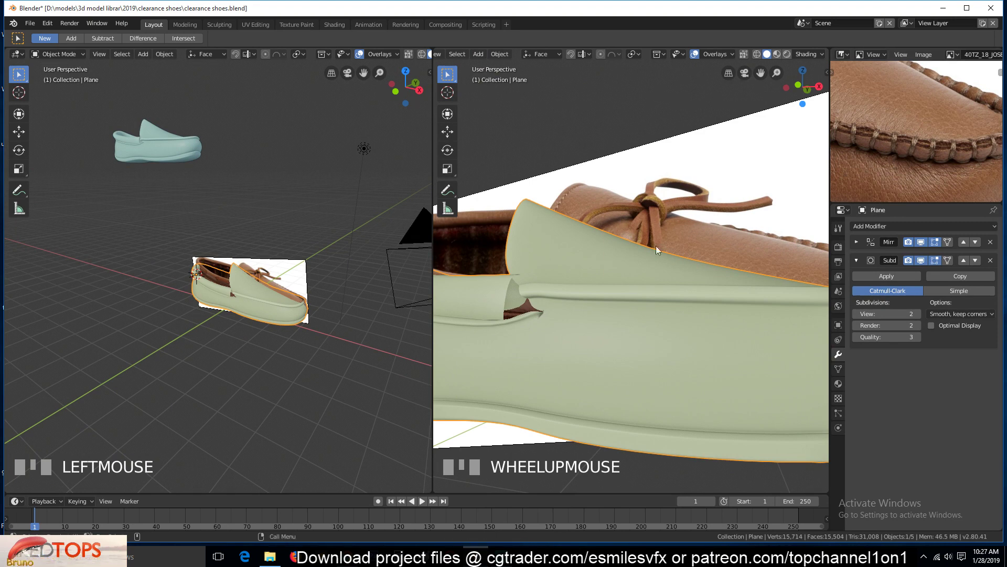
pyautogui.press('Tab')
pyautogui.hotkey('shift', '`')
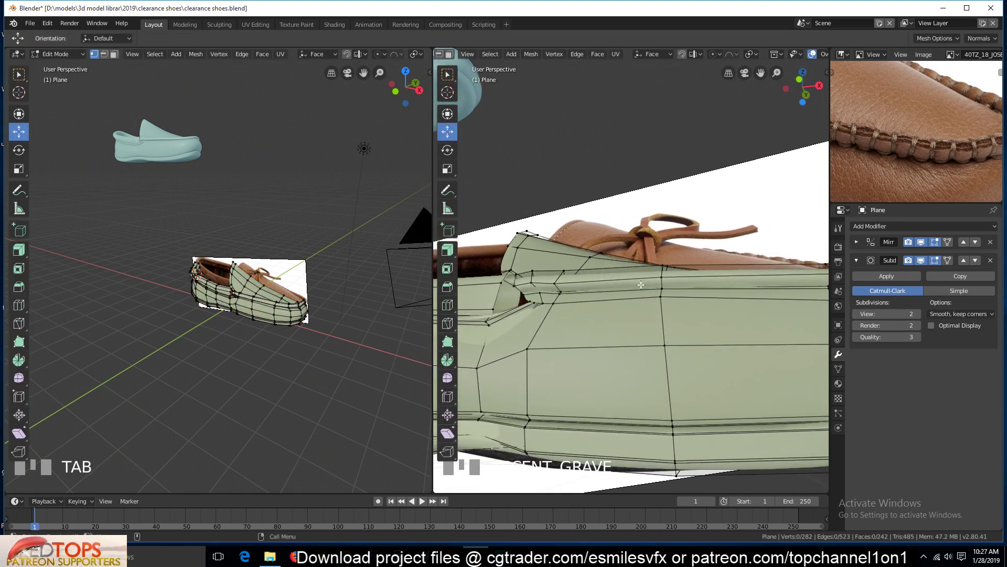
pyautogui.scroll(-3, 889, 194)
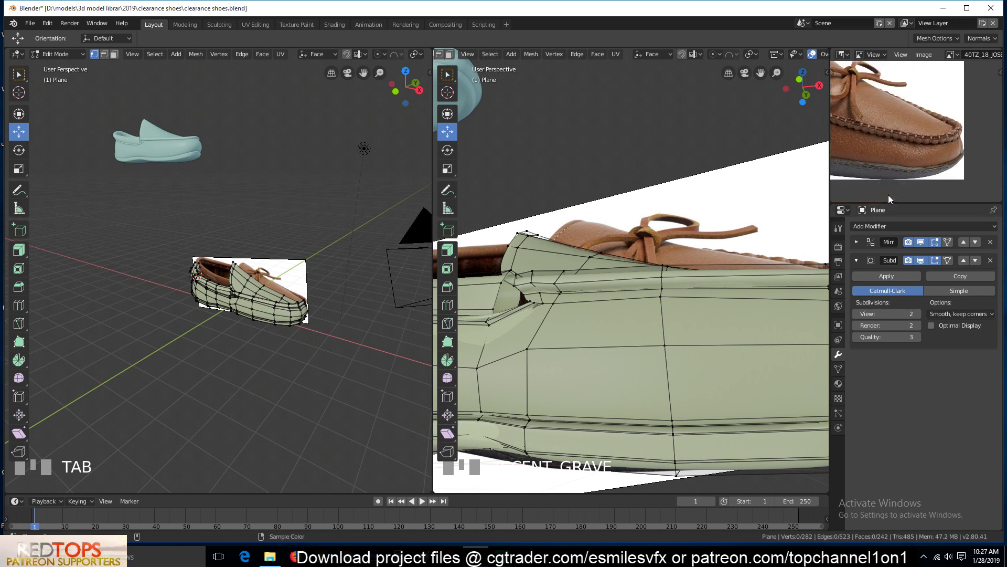
pyautogui.press('Tab')
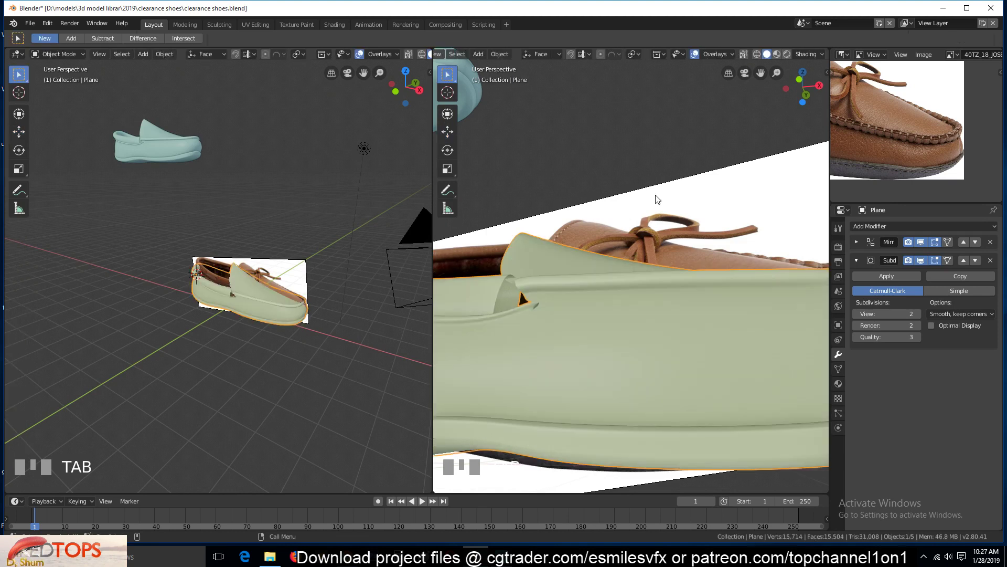
# Add a plane in top view, scale it to about 0.41, and move it beside the shoe
pyautogui.press('KP_1')
pyautogui.press('KP_7')
pyautogui.scroll(-3, 656, 194)
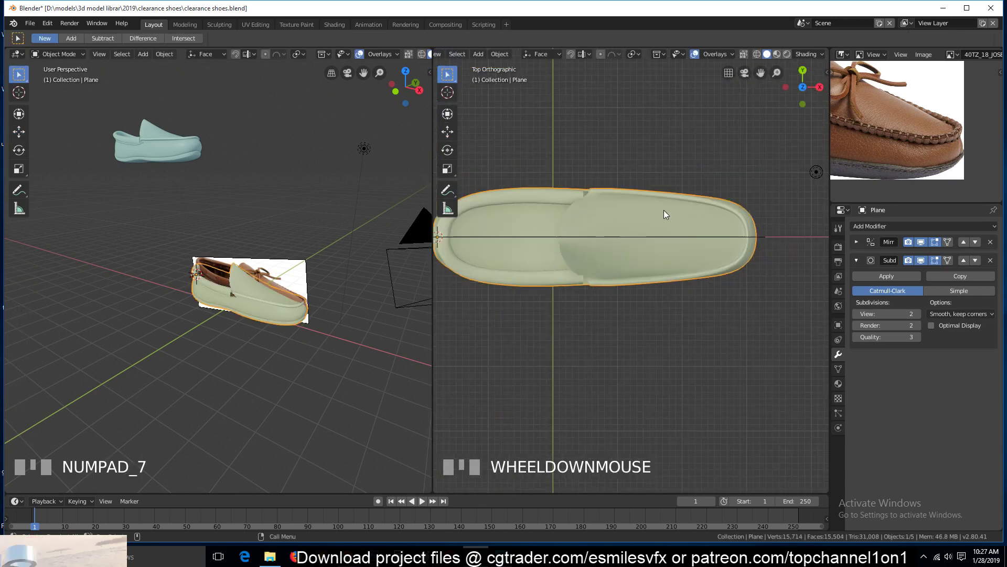
pyautogui.hotkey('shift', 'a')
pyautogui.moveTo(586, 343)
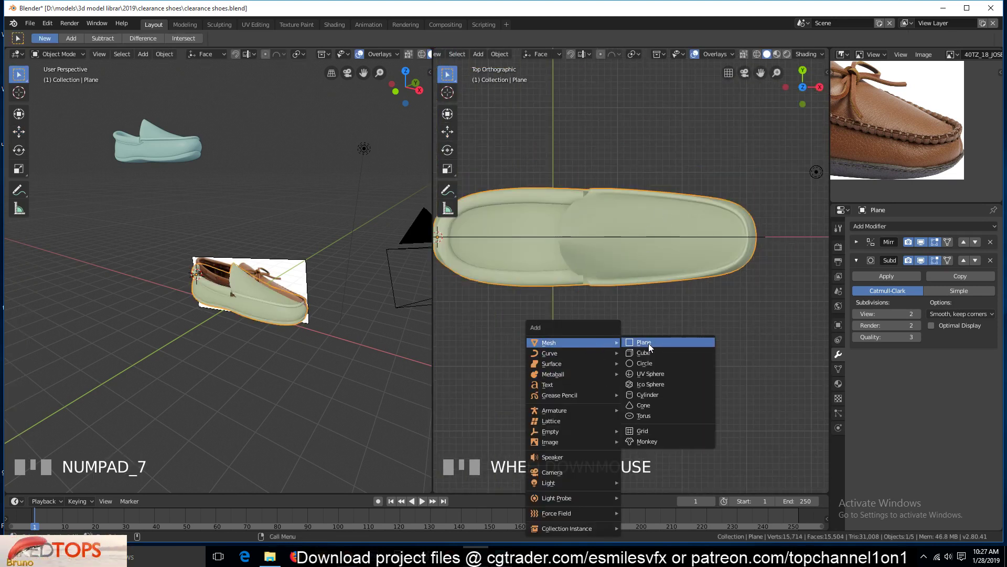
pyautogui.click(648, 343)
pyautogui.scroll(-2, 556, 378)
pyautogui.press('s')
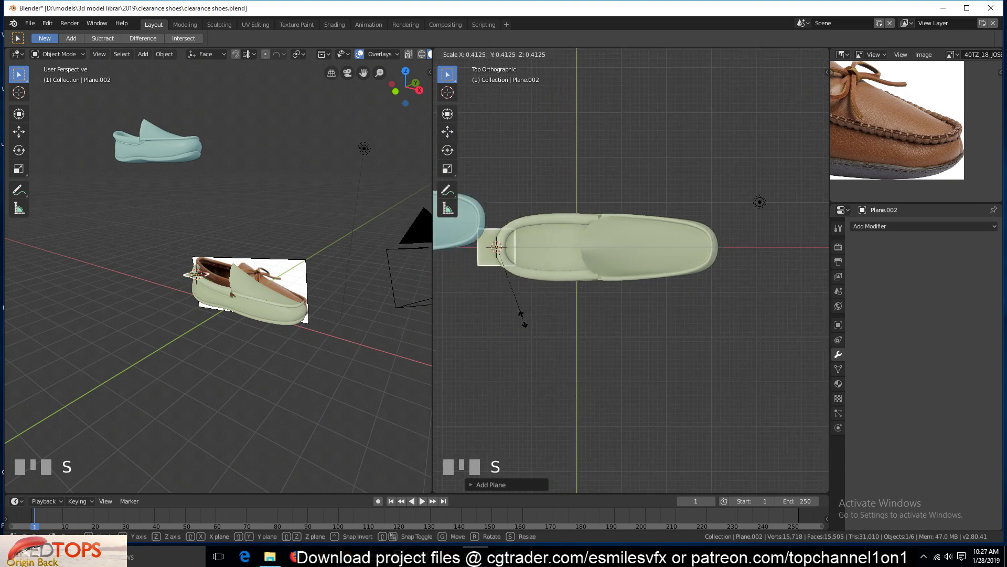
pyautogui.click(533, 318)
pyautogui.press('g')
pyautogui.click(606, 429)
pyautogui.press('s')
pyautogui.press('y')
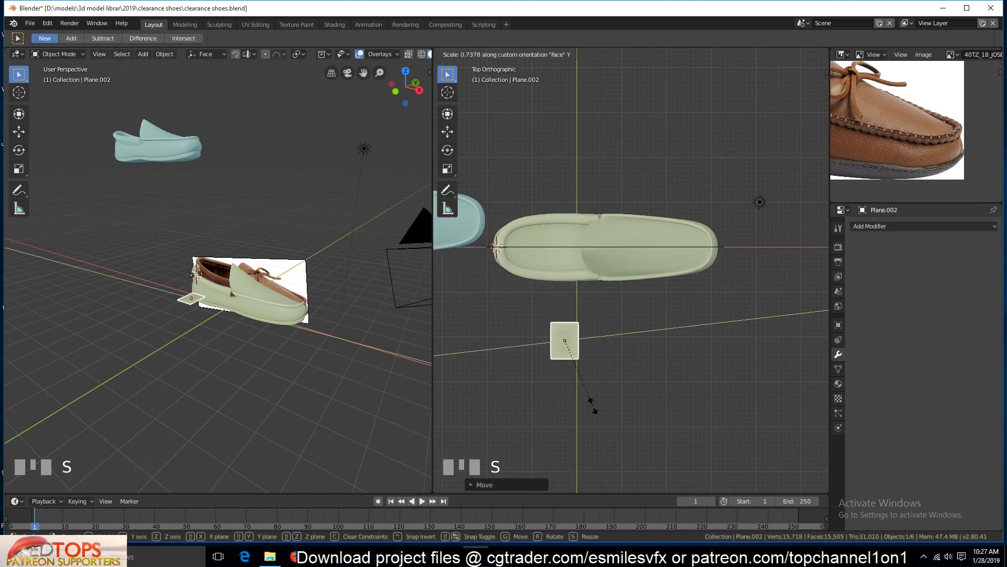
pyautogui.press('Escape')
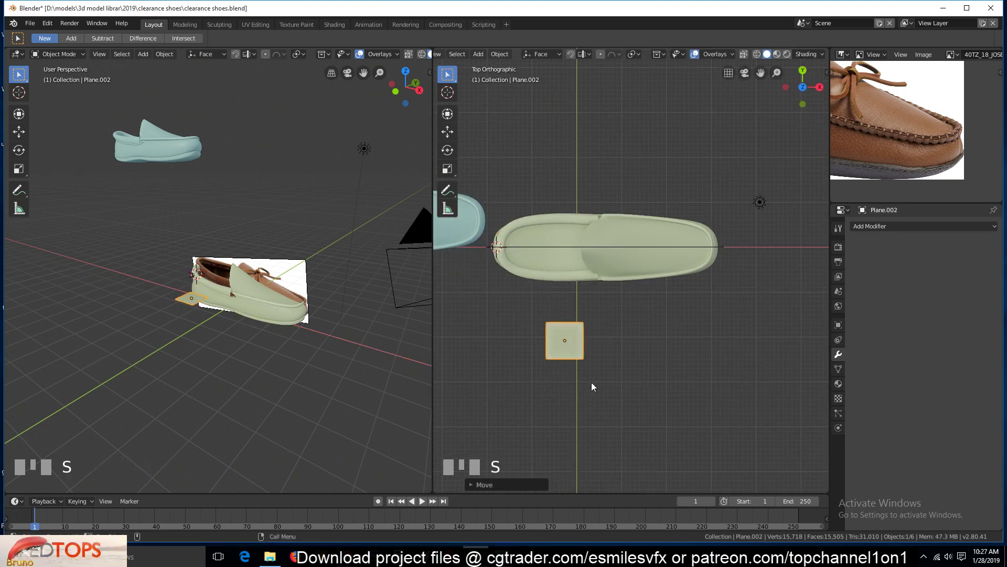
# Set the transform orientation to Global
pyautogui.click(546, 54)
pyautogui.click(535, 87)
pyautogui.click(612, 407)
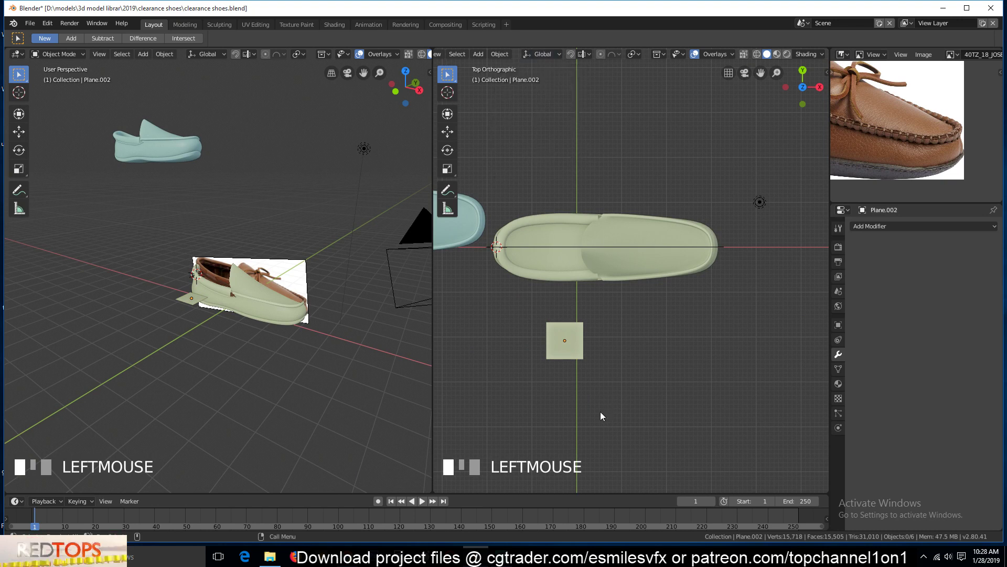
# Scale the plane to about 0.36 along the global Y axis and apply its object transform
pyautogui.click(578, 357)
pyautogui.press('s')
pyautogui.press('y')
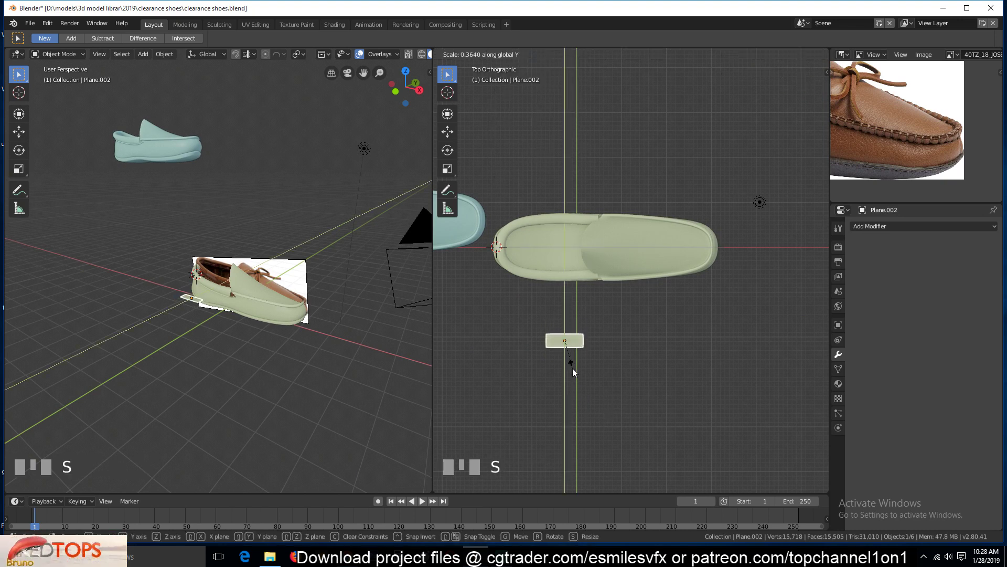
pyautogui.click(572, 367)
pyautogui.press('KP_Decimal')
pyautogui.hotkey('ctrl', 'a')
pyautogui.click(573, 368)
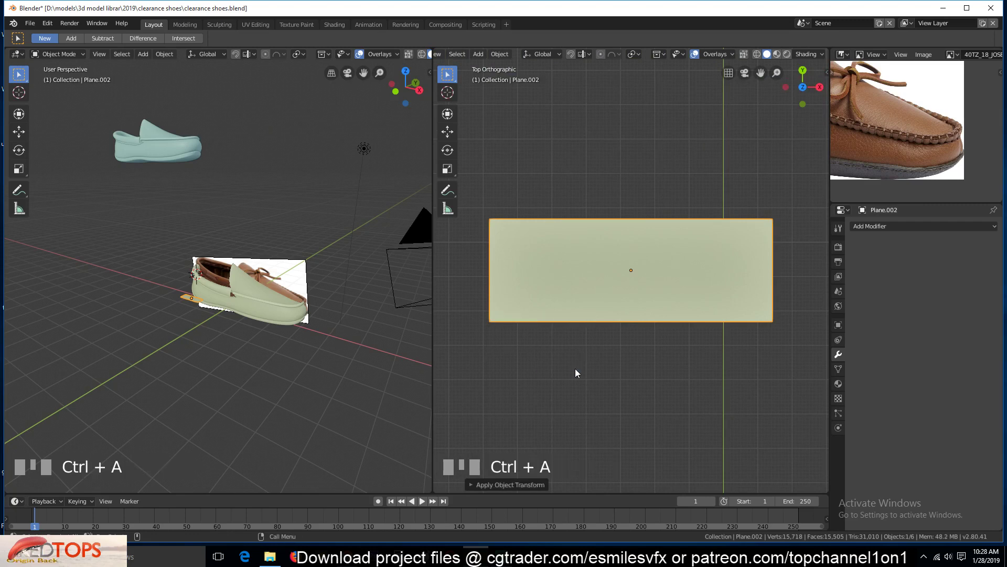
# Extrude the plane downward into a block and add one centred loop cut across its length
pyautogui.press('`')
pyautogui.press('Tab')
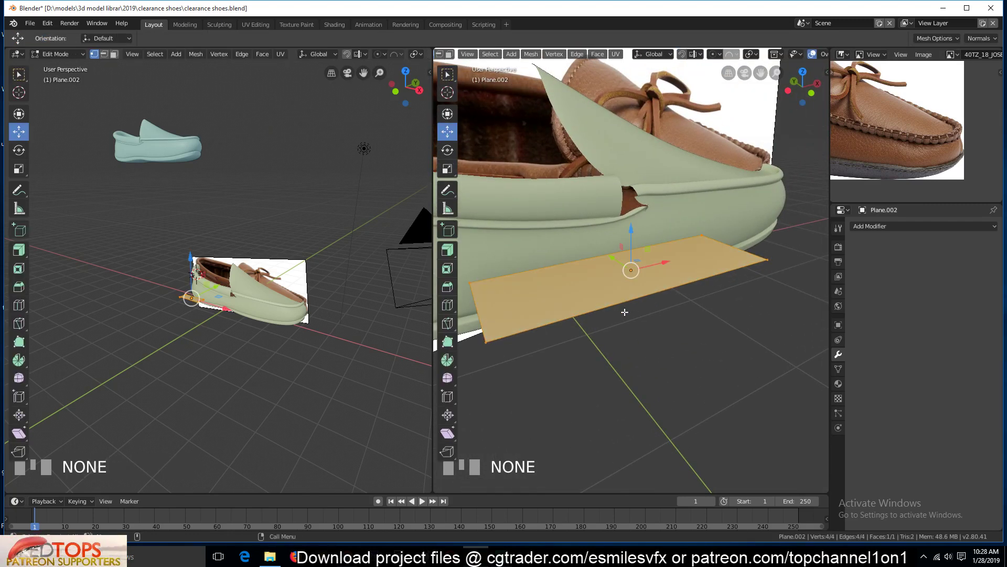
pyautogui.press('e')
pyautogui.click(628, 376)
pyautogui.hotkey('ctrl', 'r')
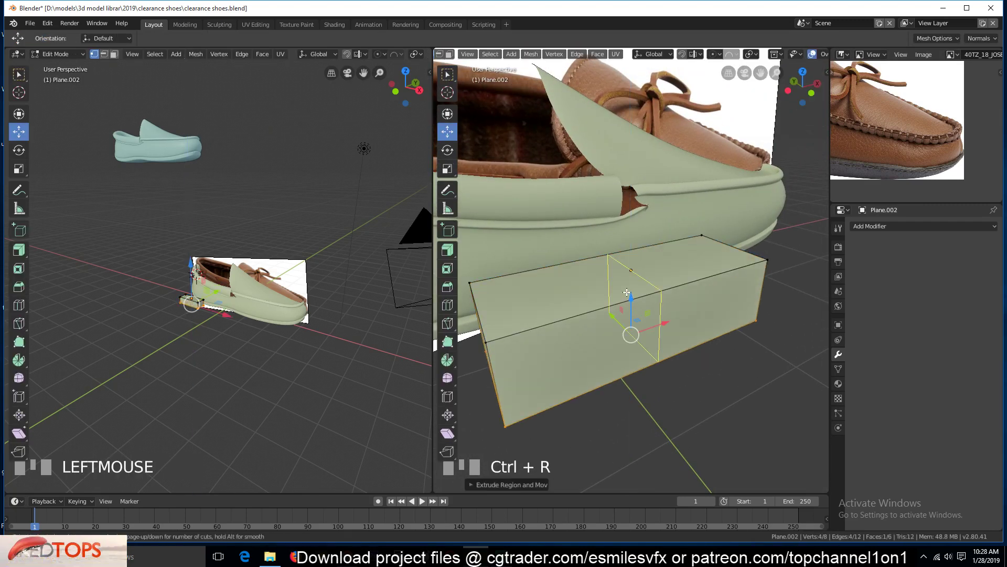
pyautogui.click(643, 315)
pyautogui.rightClick(642, 314)
# Move the block's two bottom faces downward and scale them to about 0.54 along the global Y axis
pyautogui.scroll(2, 858, 156)
pyautogui.scroll(2, 857, 156)
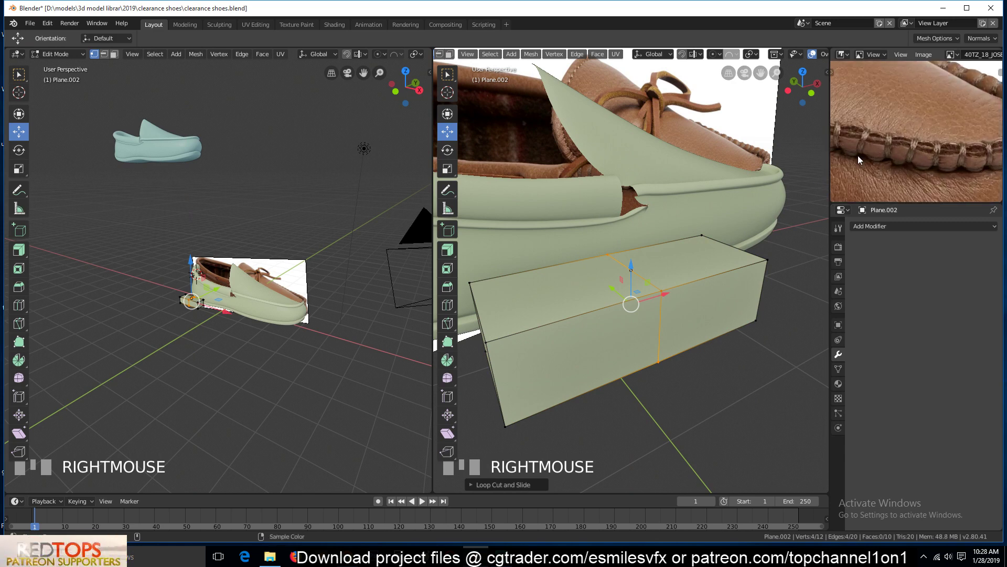
pyautogui.press('`')
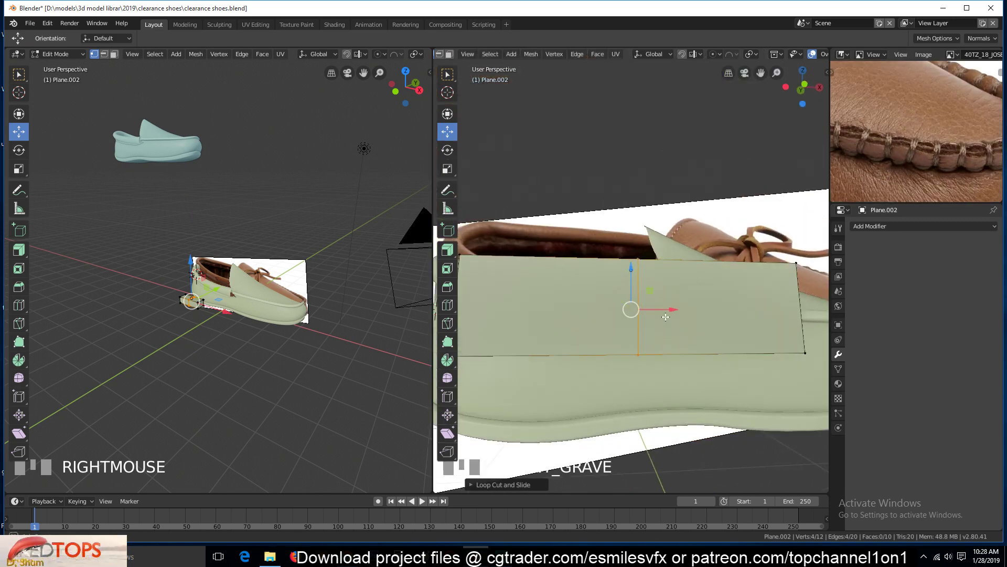
pyautogui.click(787, 300)
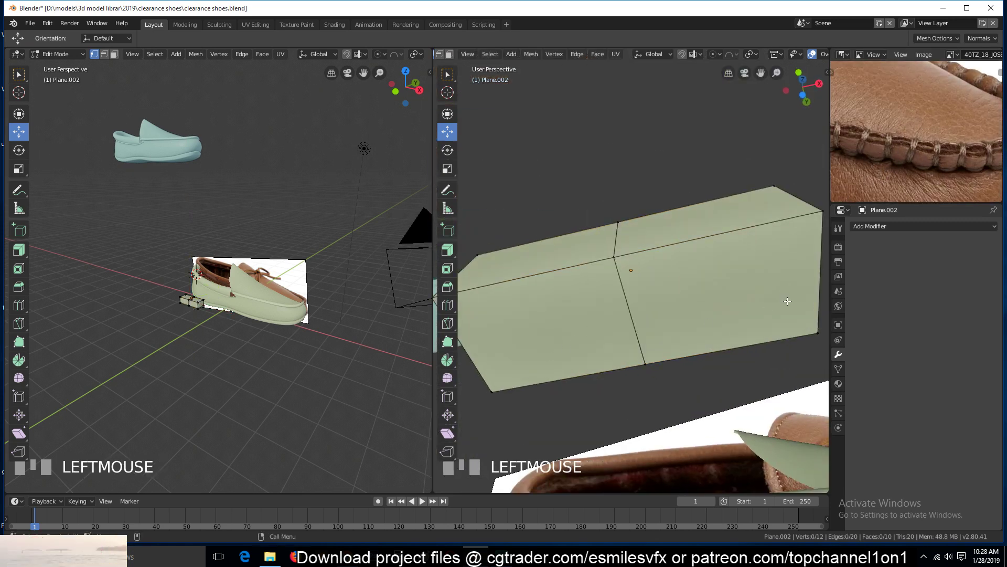
pyautogui.press('3')
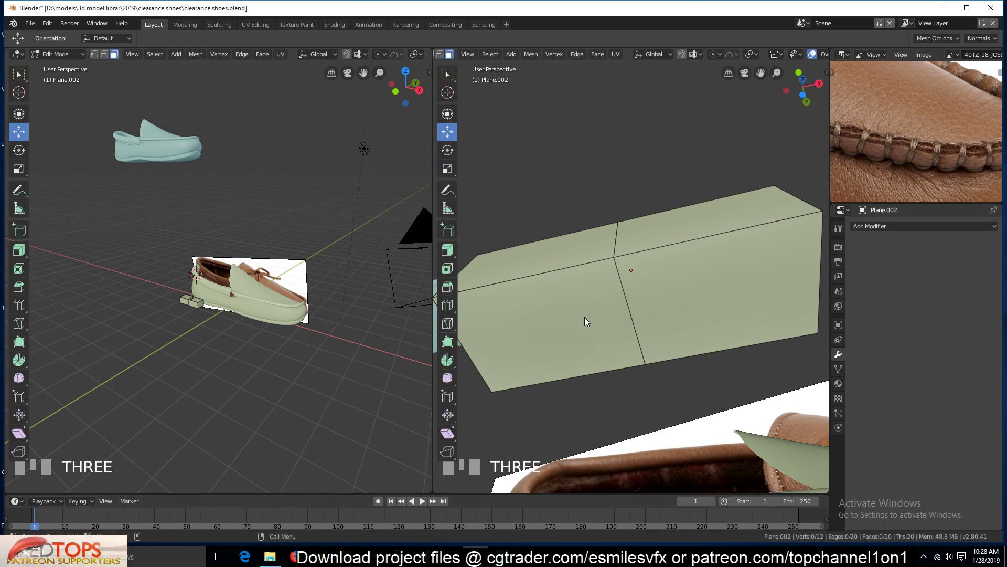
pyautogui.click(585, 316)
pyautogui.keyDown('shift'); pyautogui.click(726, 296); pyautogui.keyUp('shift')
pyautogui.press('`')
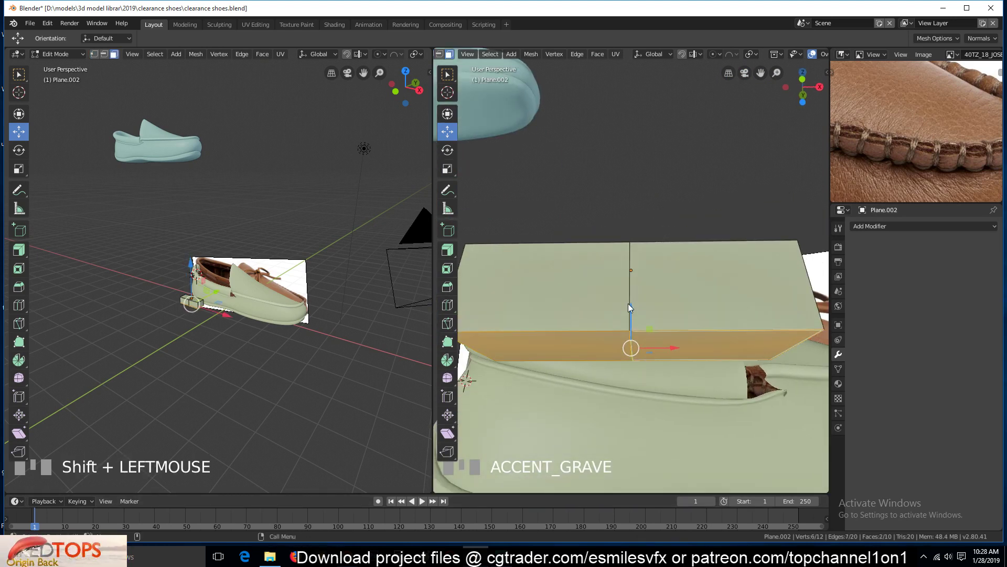
pyautogui.moveTo(629, 307); pyautogui.dragTo(630, 375)
pyautogui.scroll(-3, 674, 233)
pyautogui.press('`')
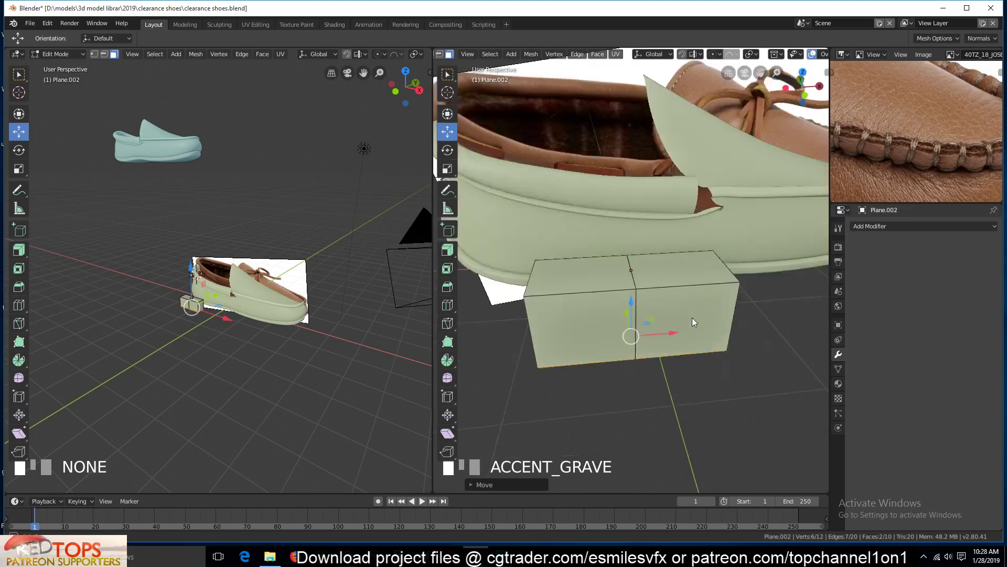
pyautogui.press('s')
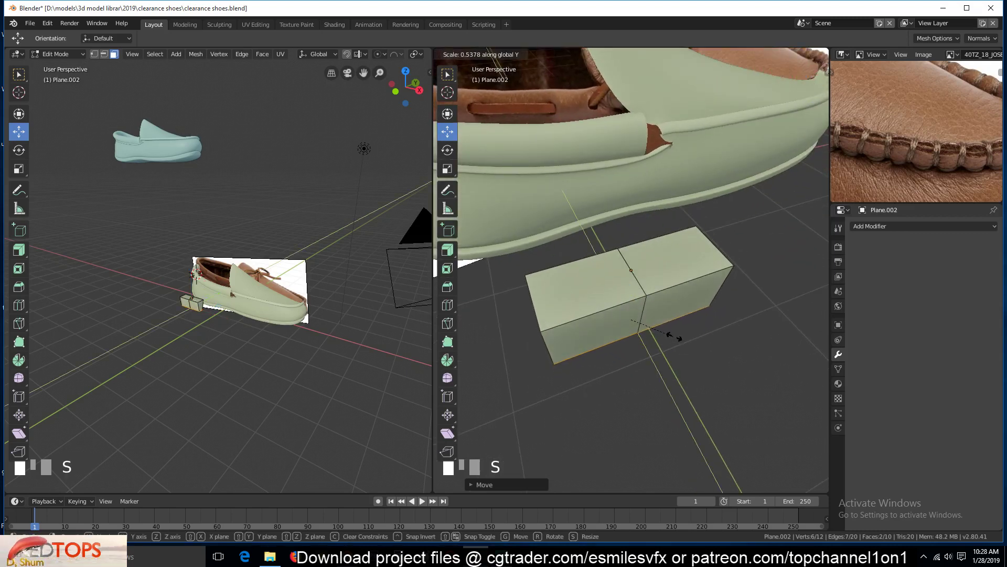
pyautogui.click(673, 332)
# Add a level 2 Subdivision Surface modifier to the block and shade it smooth
pyautogui.press('Tab')
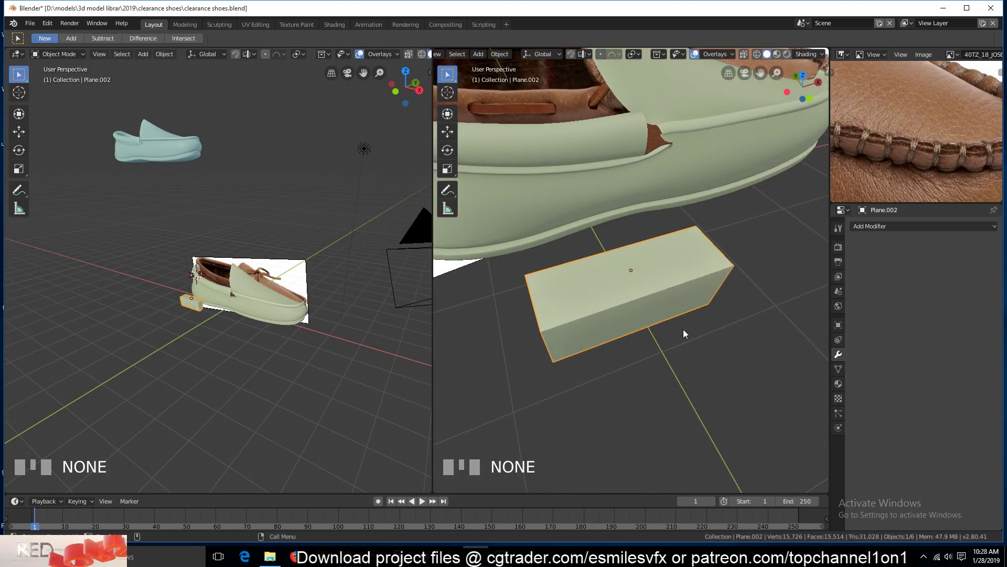
pyautogui.hotkey('ctrl', '2')
pyautogui.rightClick(670, 275)
pyautogui.click(670, 275)
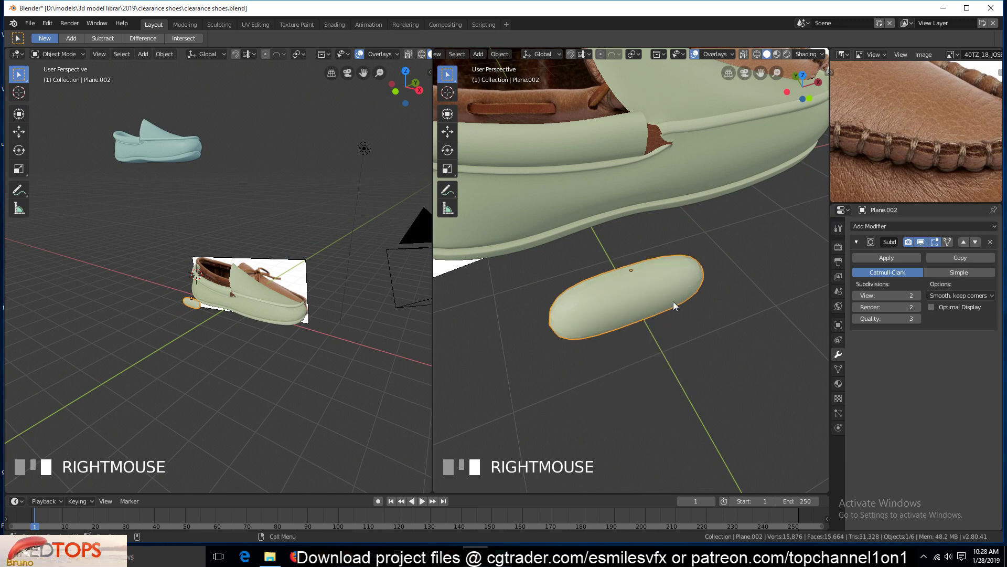
# Bevel the block's middle edge loop with a single segment and an offset of about 0.013
pyautogui.press('Tab')
pyautogui.scroll(2, 649, 293)
pyautogui.hotkey('alt', 'a')
pyautogui.press('2')
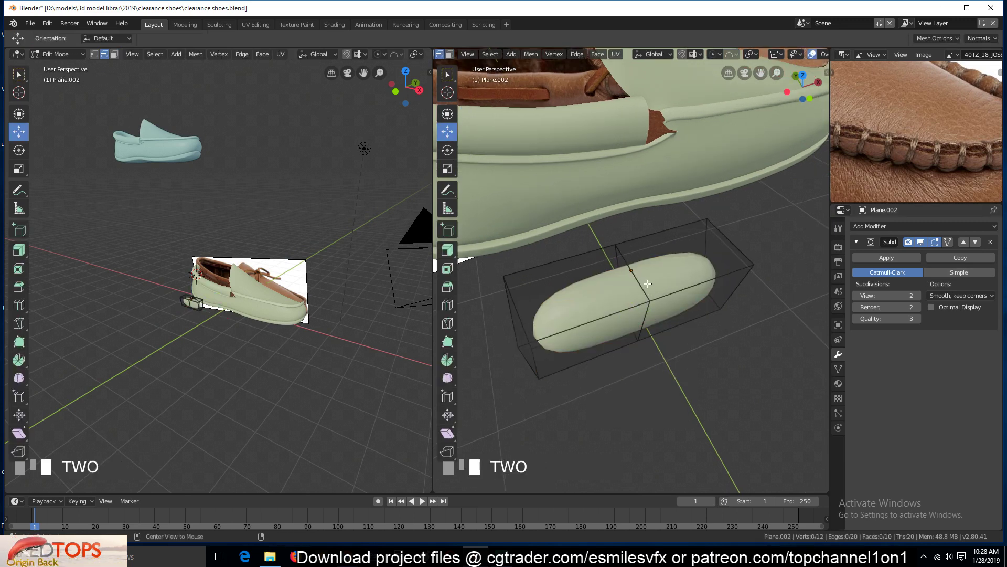
pyautogui.keyDown('alt'); pyautogui.click(644, 309); pyautogui.keyUp('alt')
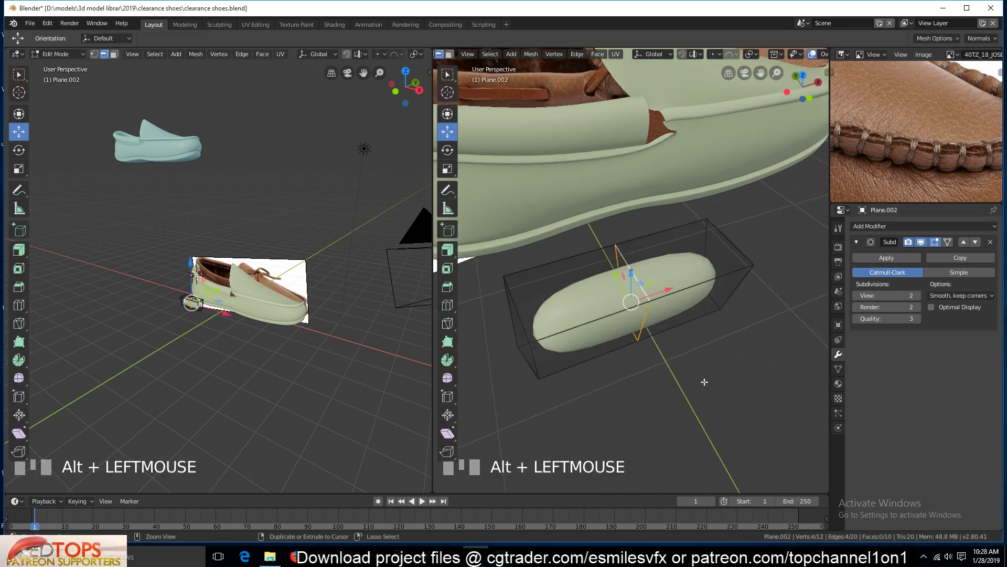
pyautogui.hotkey('ctrl', 'b')
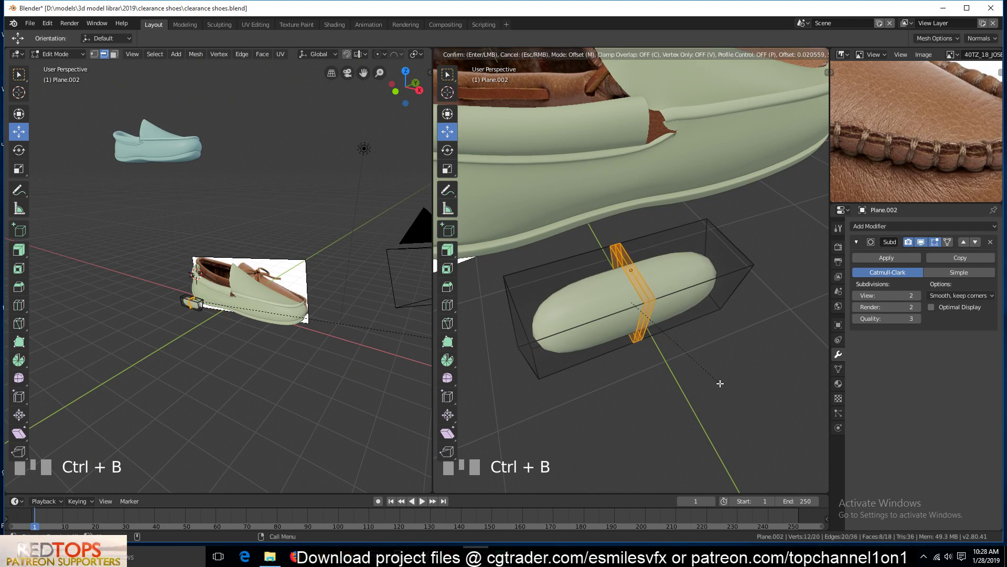
pyautogui.scroll(-1, 721, 384)
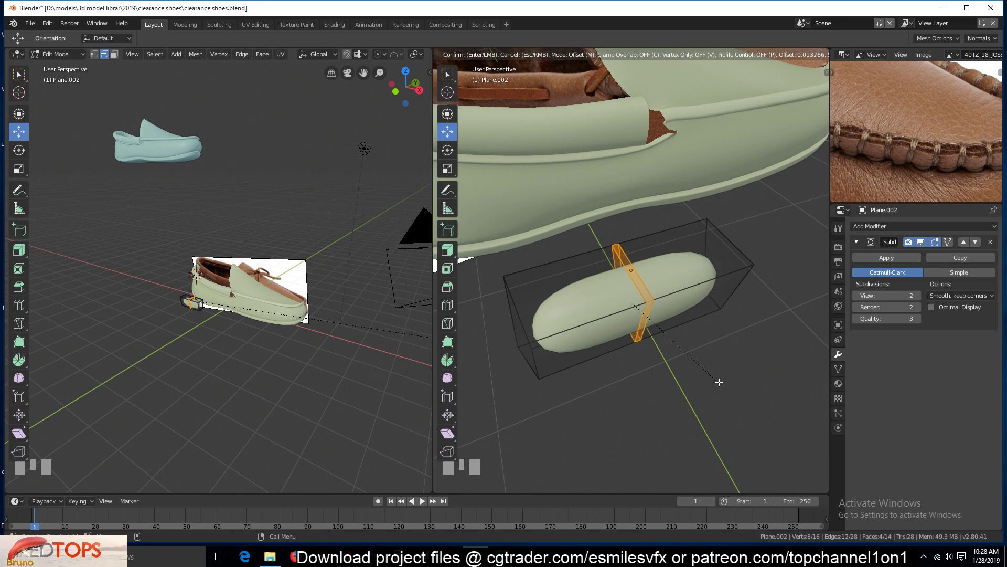
pyautogui.click(719, 382)
pyautogui.press('s')
pyautogui.press('y')
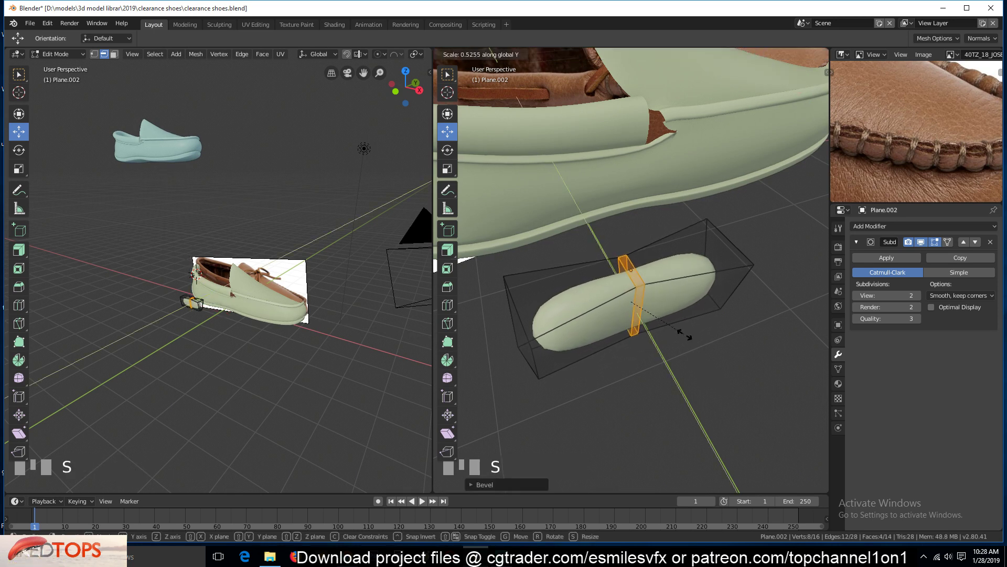
pyautogui.rightClick(676, 322)
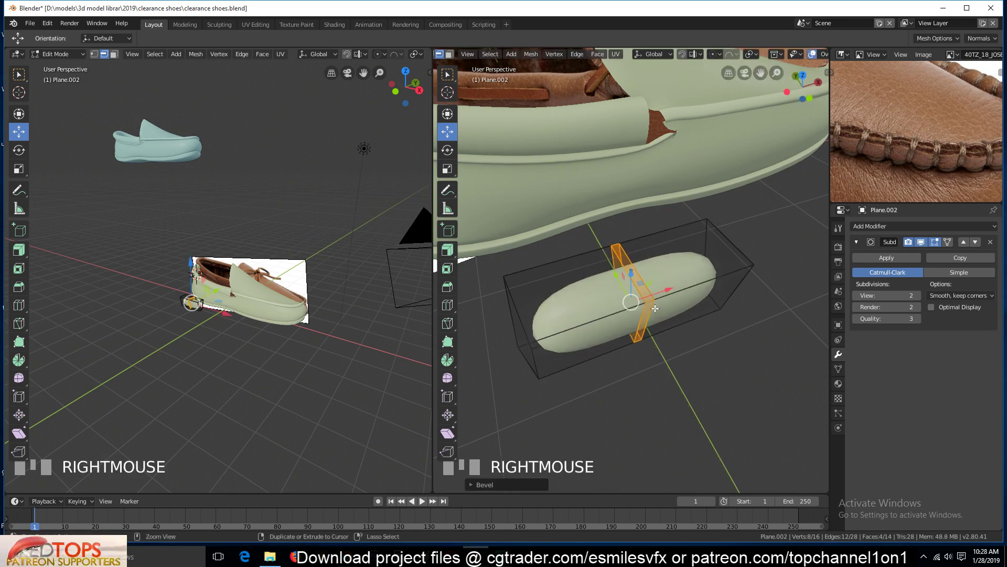
pyautogui.hotkey('ctrl', 't')
pyautogui.hotkey('ctrl', 'z')
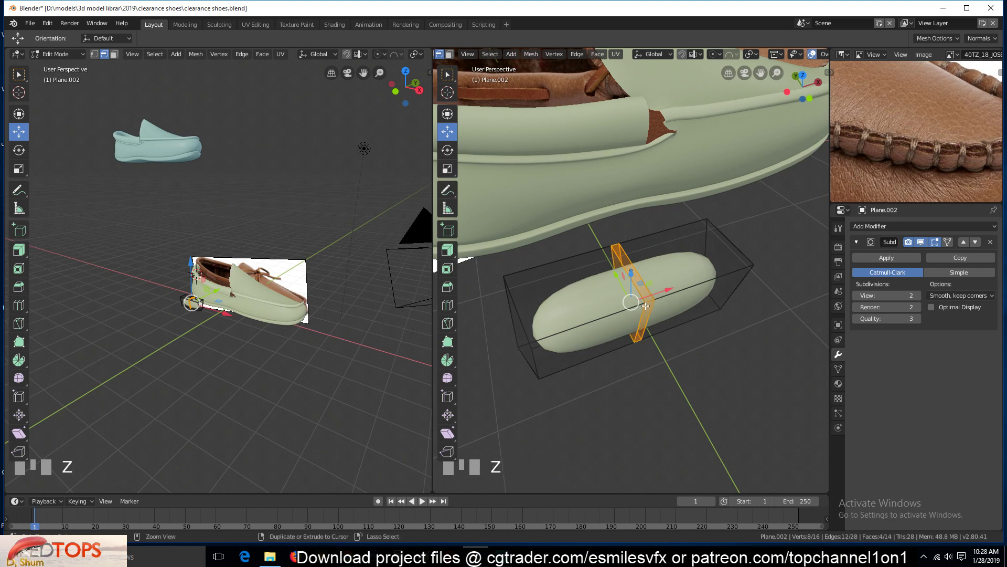
# Add a centred loop cut inside the narrow bevelled band and scale it down slightly to about 0.93
pyautogui.hotkey('ctrl', 'r')
pyautogui.click(625, 245)
pyautogui.rightClick(625, 244)
pyautogui.press('s')
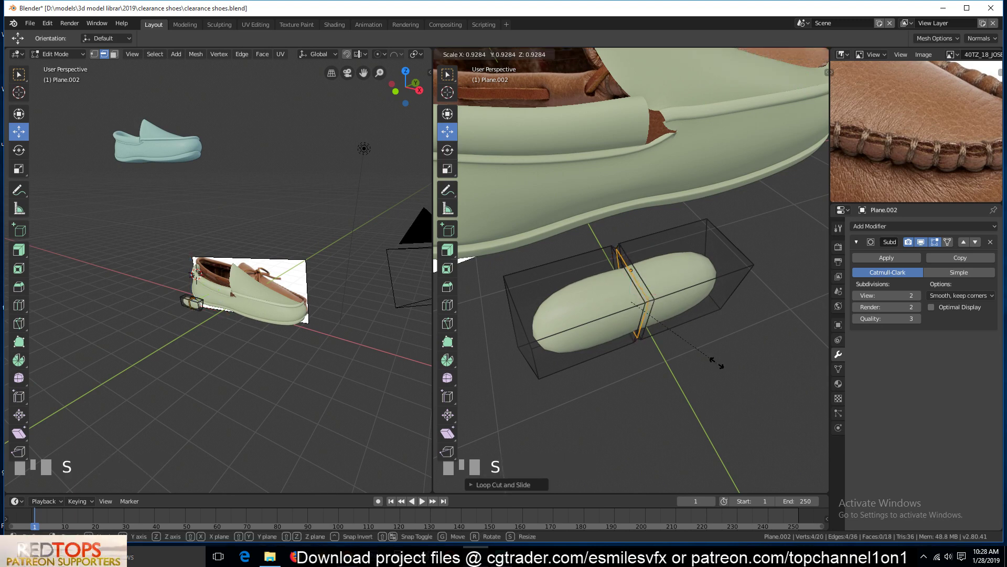
pyautogui.click(709, 360)
pyautogui.press('s')
pyautogui.press('y')
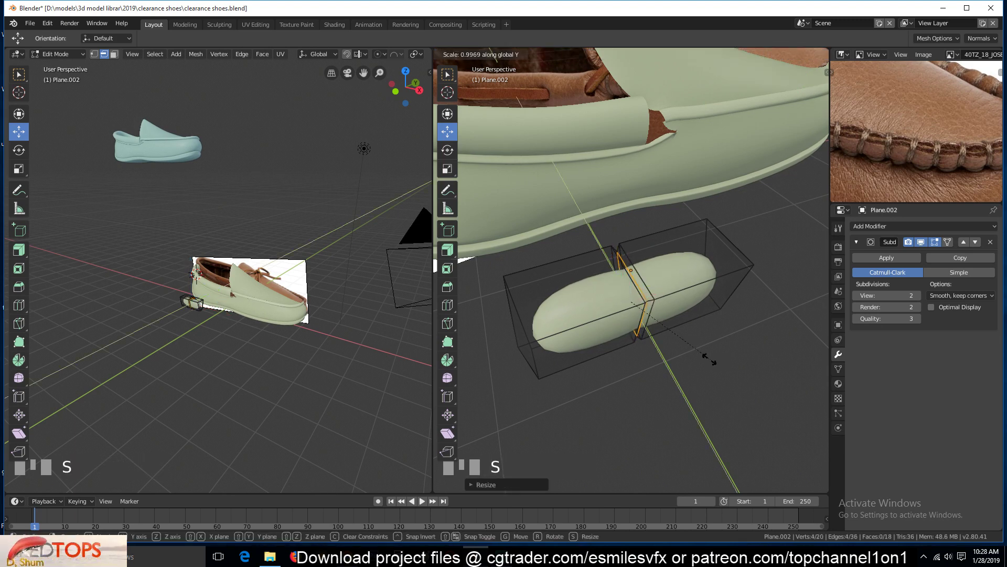
pyautogui.press('Escape')
pyautogui.press('ctrl+KP_Add')
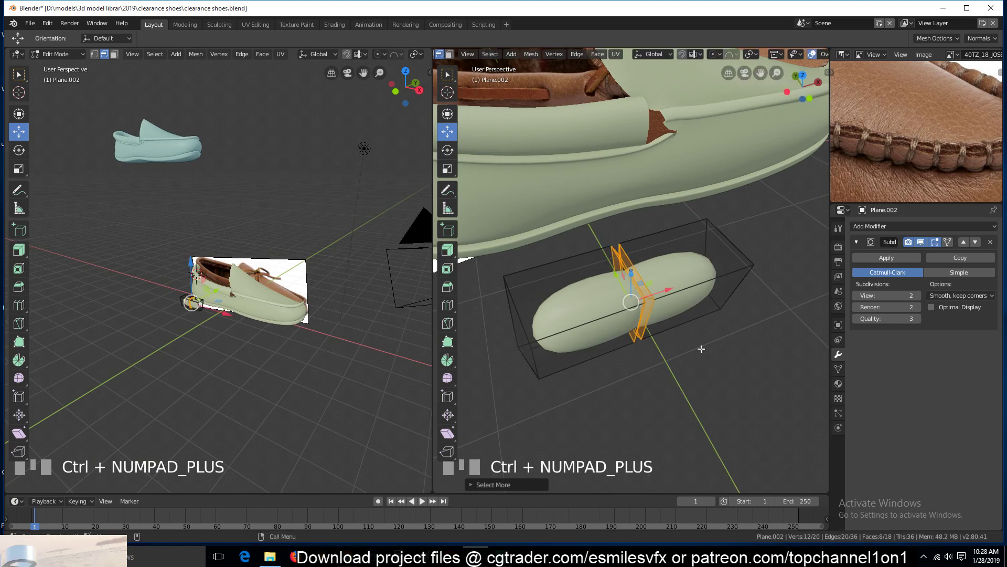
pyautogui.press('s')
pyautogui.rightClick(703, 336)
# Add a centred loop cut across each half of the block, on both sides of the middle band
pyautogui.hotkey('ctrl', 'r')
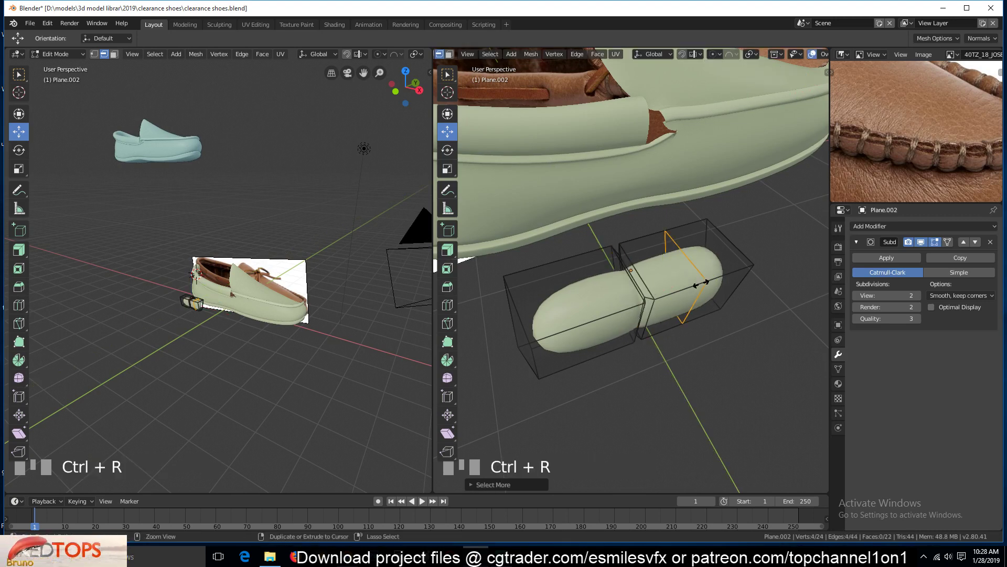
pyautogui.click(581, 322)
pyautogui.rightClick(581, 321)
pyautogui.hotkey('ctrl', 'r')
pyautogui.click(616, 325)
pyautogui.rightClick(616, 326)
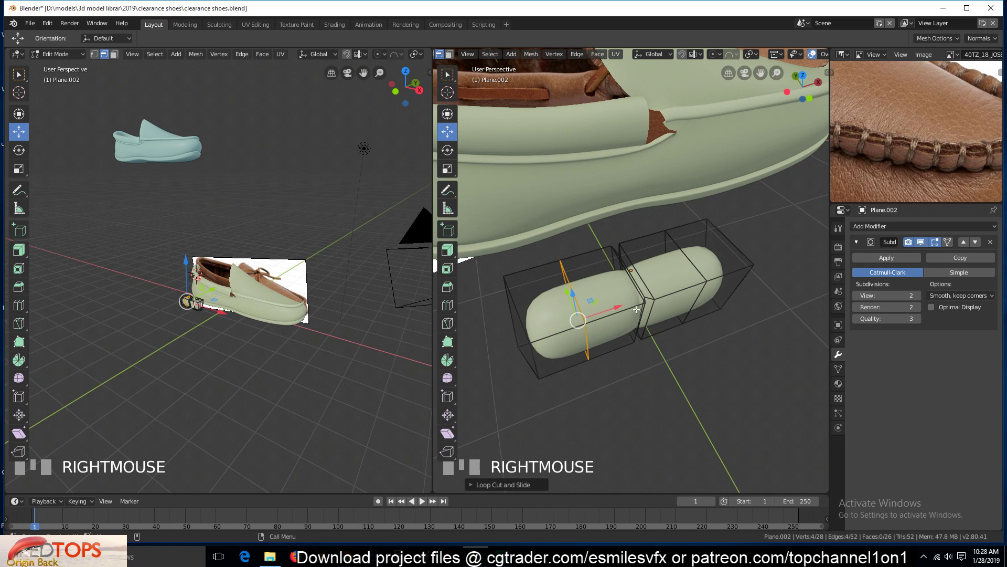
# Select the middle band's three edge loops and scale them inward along the global Y axis to form a waist
pyautogui.press('1')
pyautogui.keyDown('alt'); pyautogui.click(642, 287); pyautogui.keyUp('alt')
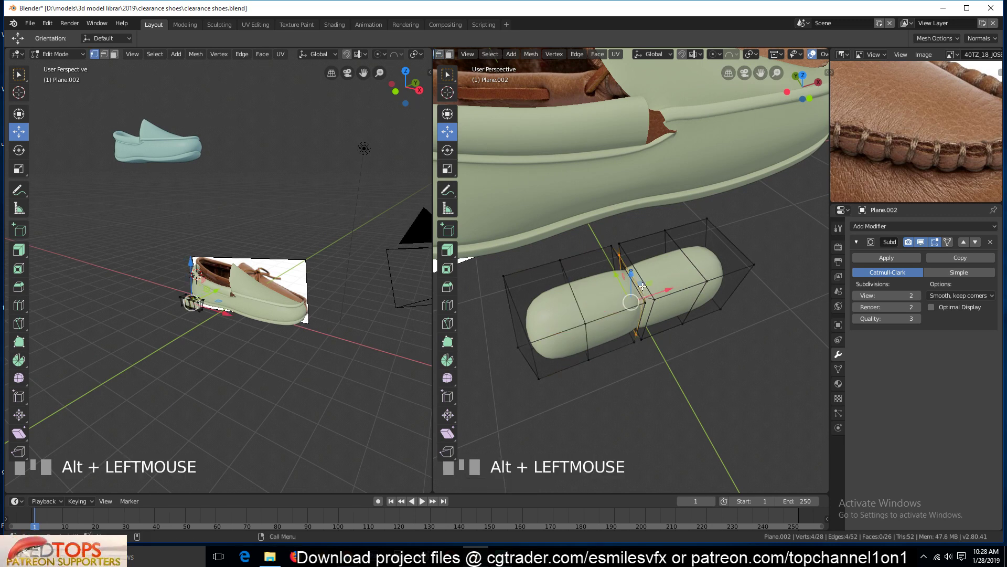
pyautogui.press('ctrl+KP_Add')
pyautogui.press('s')
pyautogui.press('y')
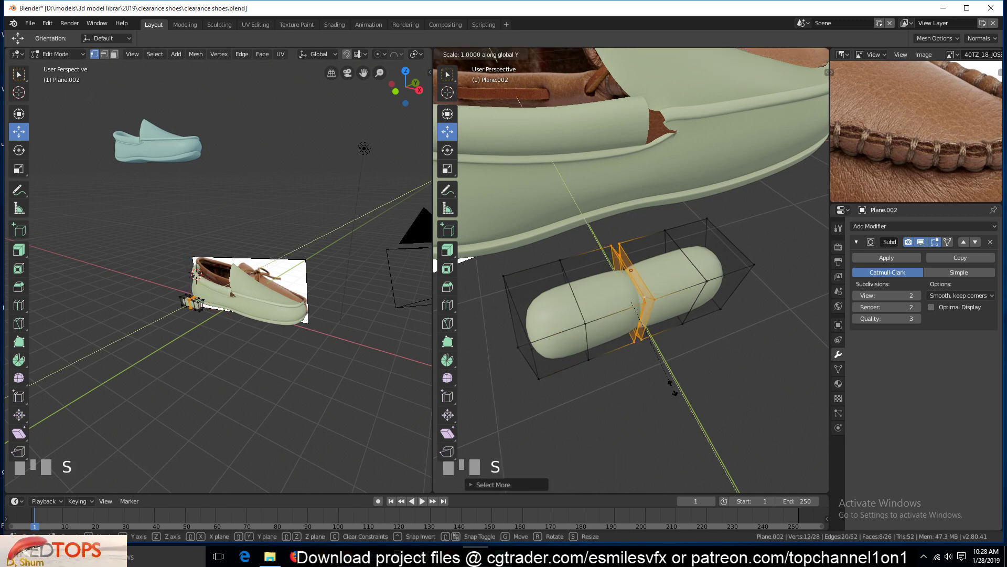
pyautogui.click(654, 346)
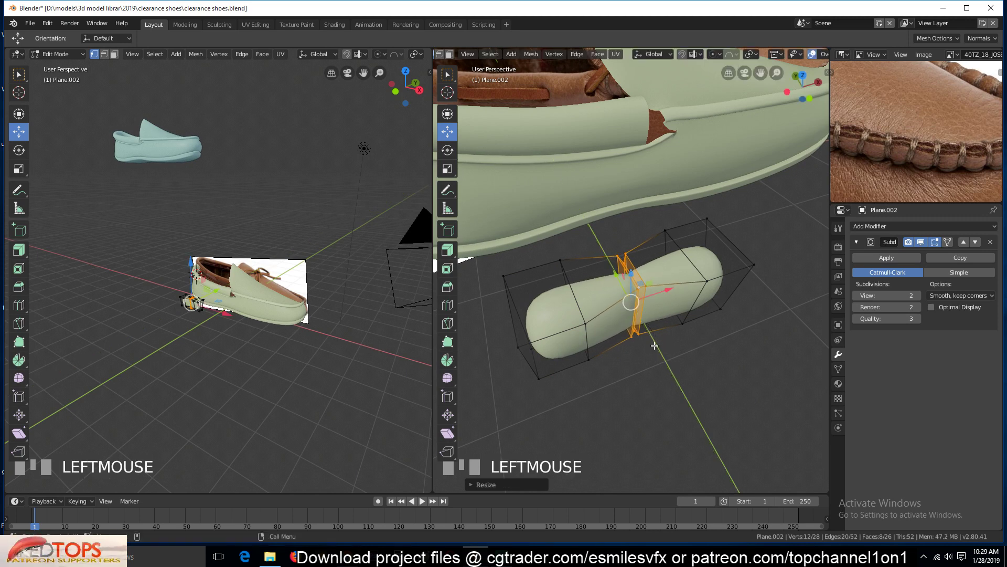
# Scale the edge loops of both halves along the global X axis to bring them closer to the waist
pyautogui.keyDown('alt'); pyautogui.click(593, 336); pyautogui.keyUp('alt')
pyautogui.keyDown('alt'); pyautogui.keyDown('shift'); pyautogui.click(700, 289); pyautogui.keyUp('shift'); pyautogui.keyUp('alt')
pyautogui.press('s')
pyautogui.press('x')
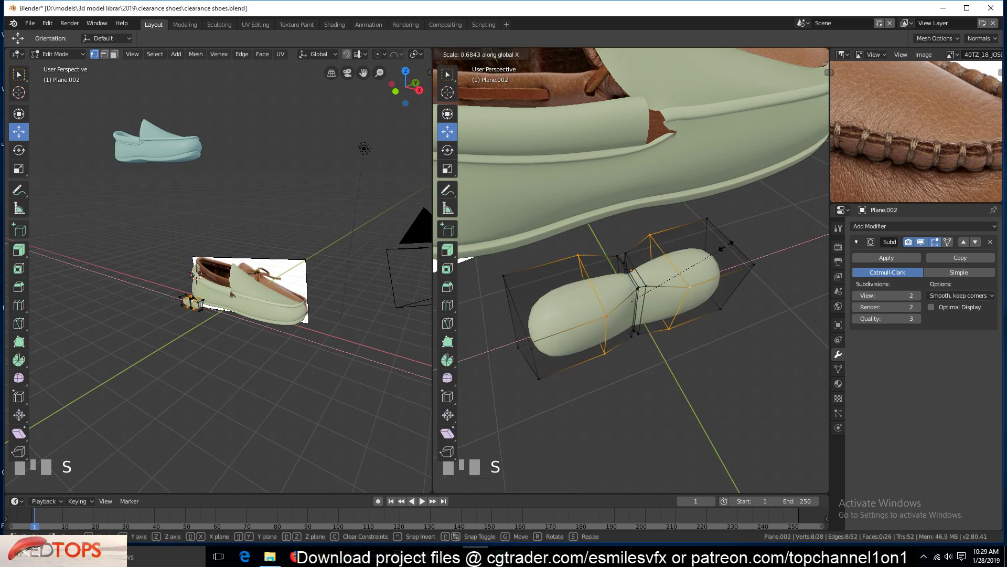
pyautogui.click(663, 274)
# Add a loop cut near each end of the block to sharpen its rounded ends
pyautogui.hotkey('ctrl', 'r')
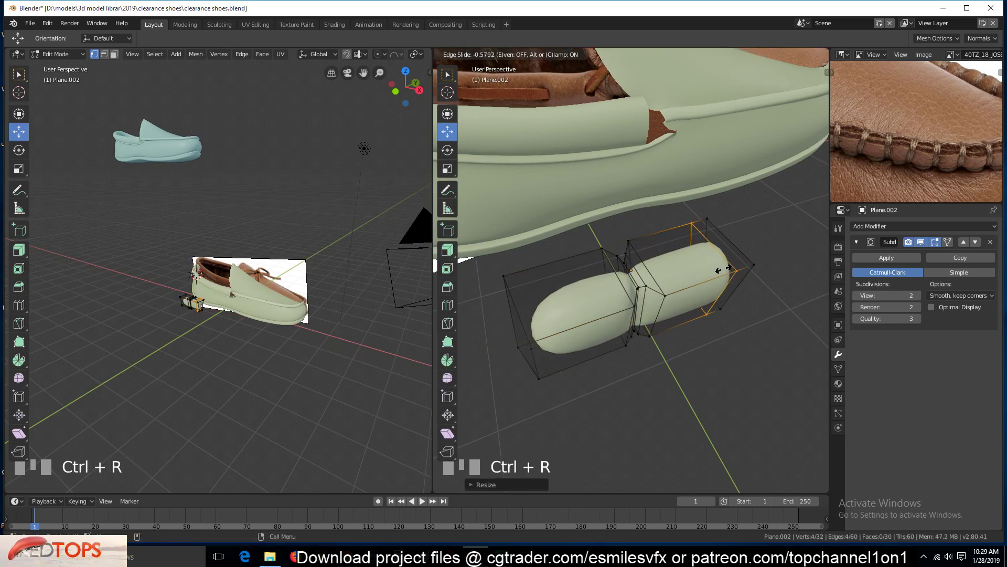
pyautogui.click(693, 278)
pyautogui.hotkey('ctrl', 'r')
pyautogui.click(568, 302)
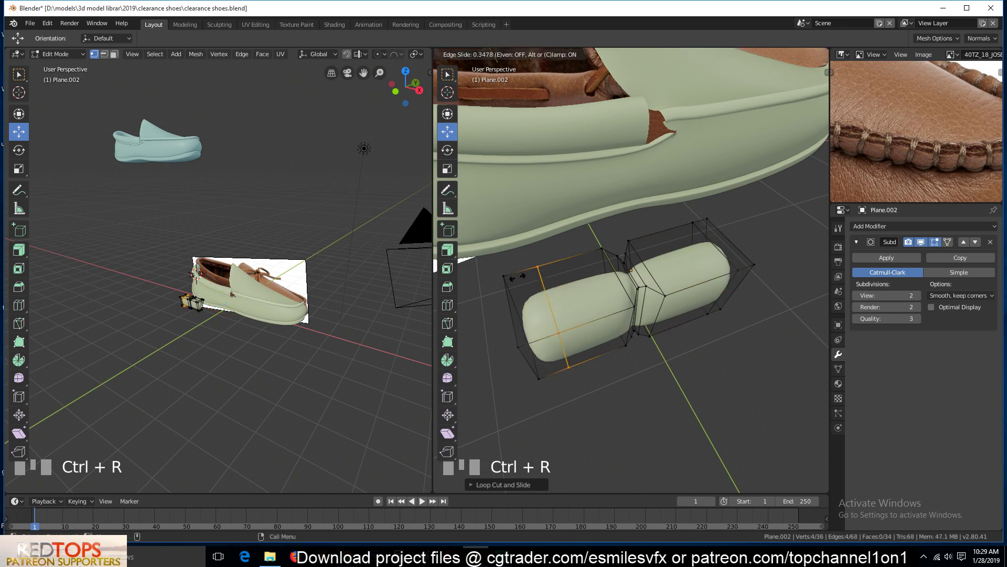
pyautogui.click(494, 283)
pyautogui.press('Tab')
pyautogui.press('`')
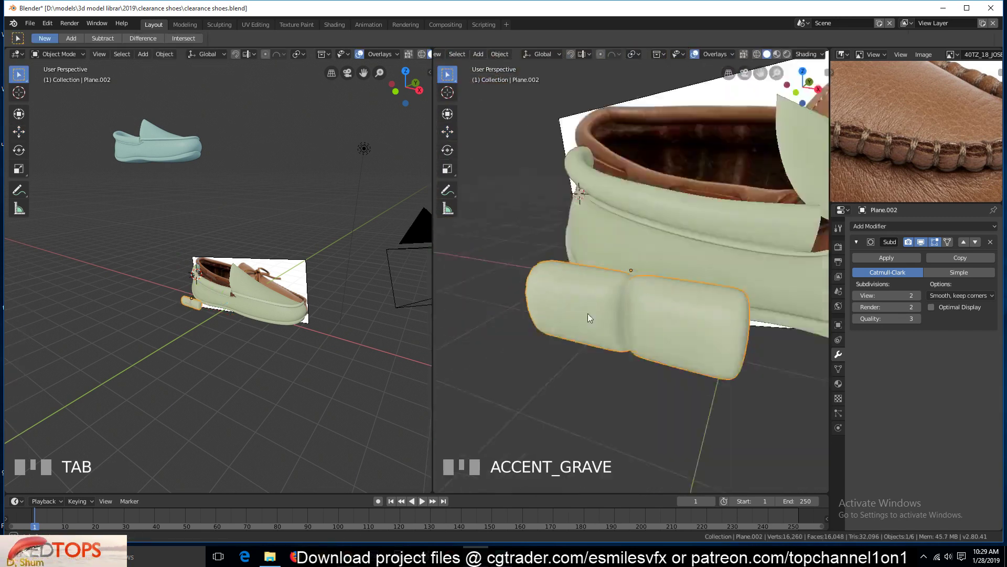
# Add two lengthwise loop cuts along the block, one close to each long side
pyautogui.press('Tab')
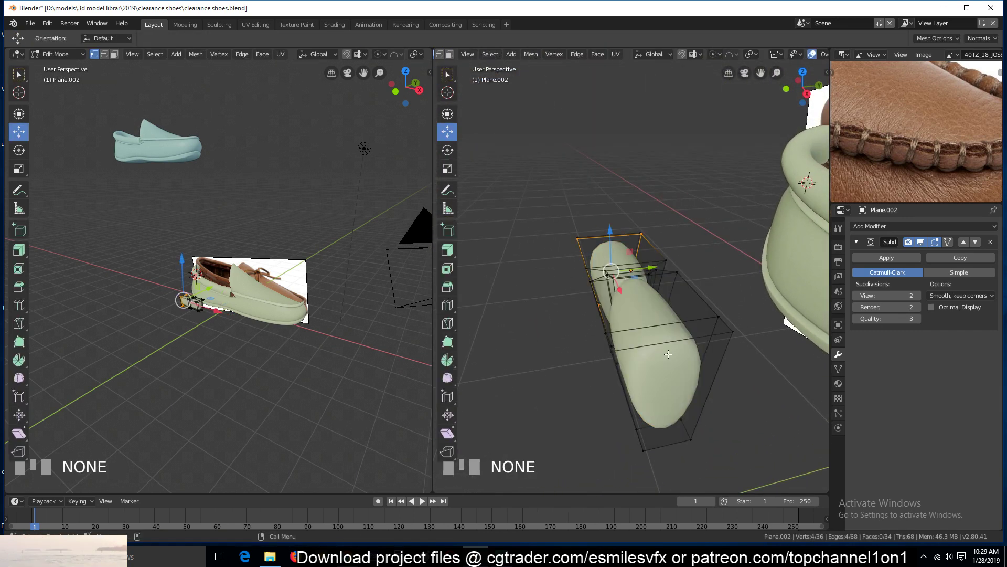
pyautogui.hotkey('ctrl', 'r')
pyautogui.click(650, 330)
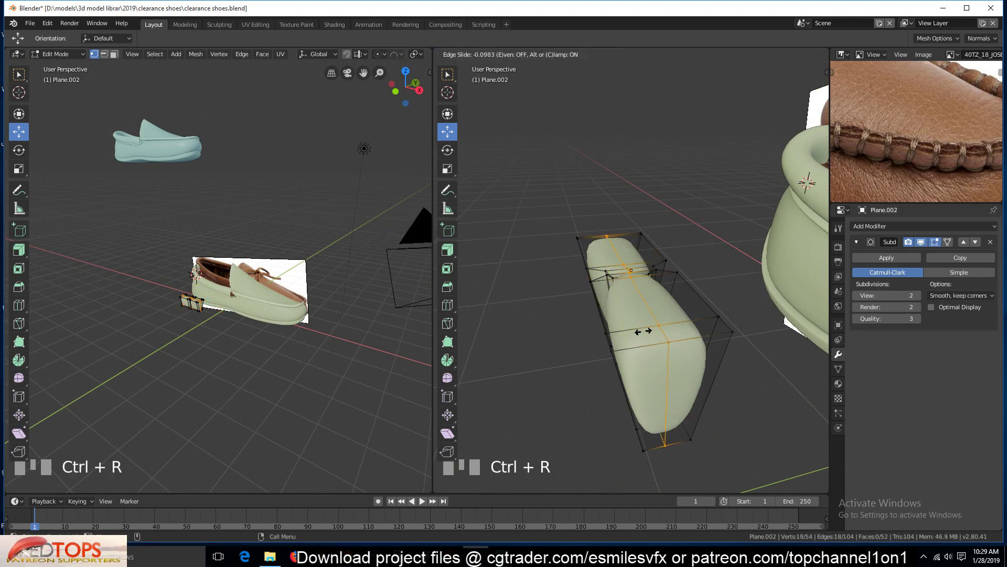
pyautogui.click(639, 325)
pyautogui.hotkey('ctrl', 'r')
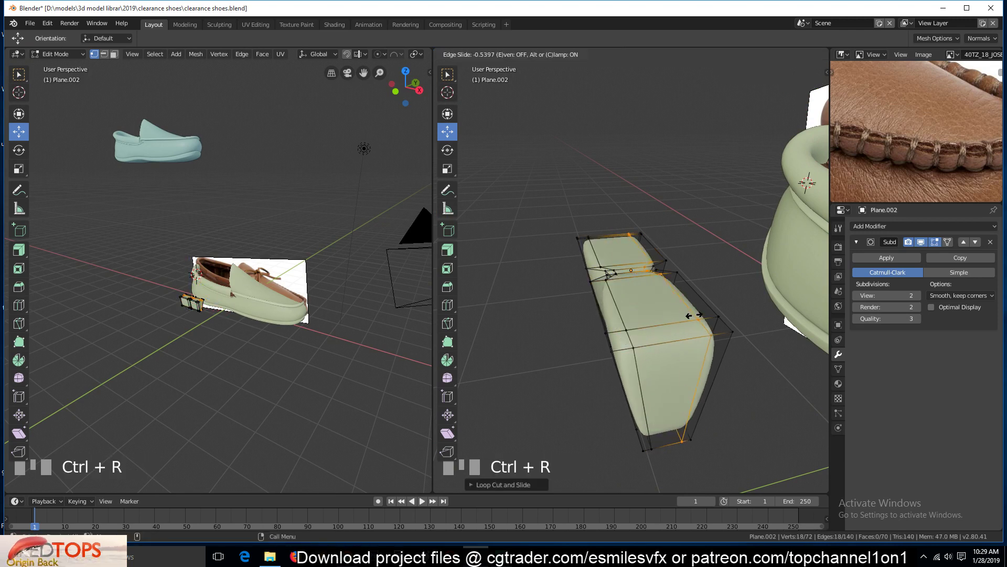
pyautogui.click(587, 319)
# Add a centered horizontal loop cut around the sides of the pinched block
pyautogui.press('Tab')
pyautogui.press('`')
pyautogui.moveTo(679, 372); pyautogui.dragTo(663, 326, button='middle')
pyautogui.press('Tab')
pyautogui.hotkey('ctrl', 'r')
pyautogui.click(603, 330)
pyautogui.rightClick(603, 330)
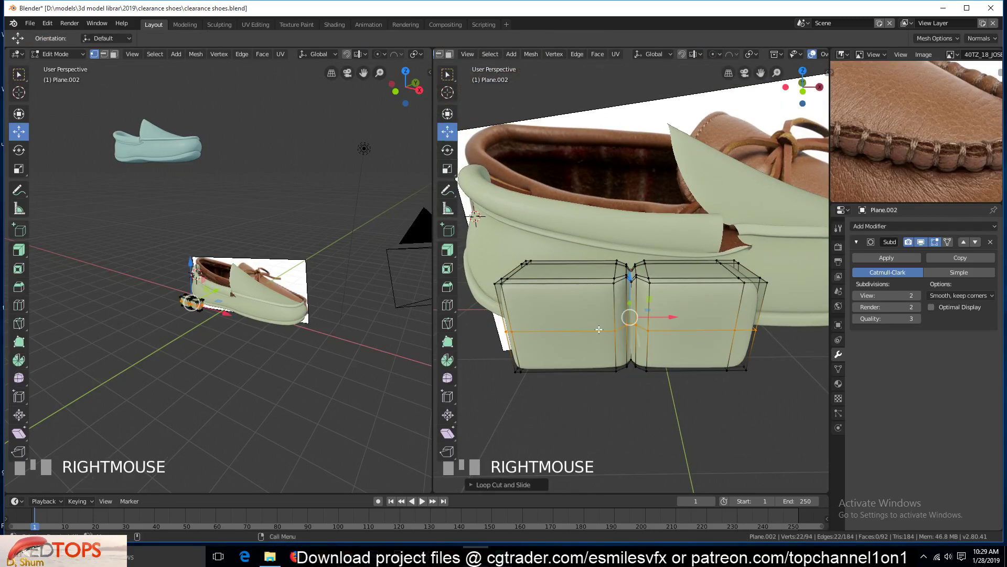
# Scale the new horizontal loop outward along the global Y axis to bulge the block's sides, and save the file
pyautogui.press('`')
pyautogui.press('s')
pyautogui.press('y')
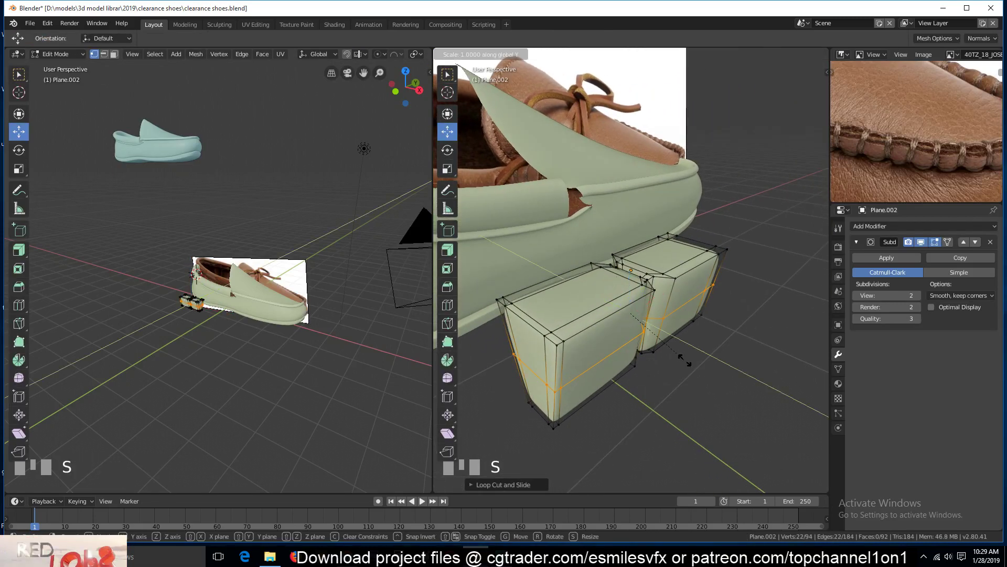
pyautogui.click(686, 351)
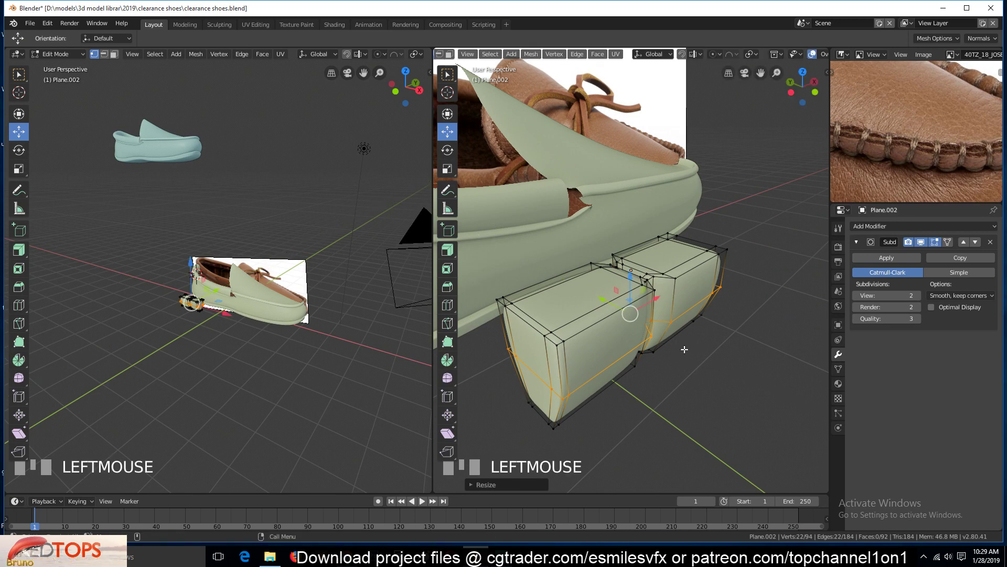
pyautogui.press('Tab')
pyautogui.hotkey('ctrl', 's')
# From the top view in wireframe, select the cap faces at both ends of the block and delete them
pyautogui.press('`')
pyautogui.moveTo(594, 294); pyautogui.dragTo(540, 294, button='middle')
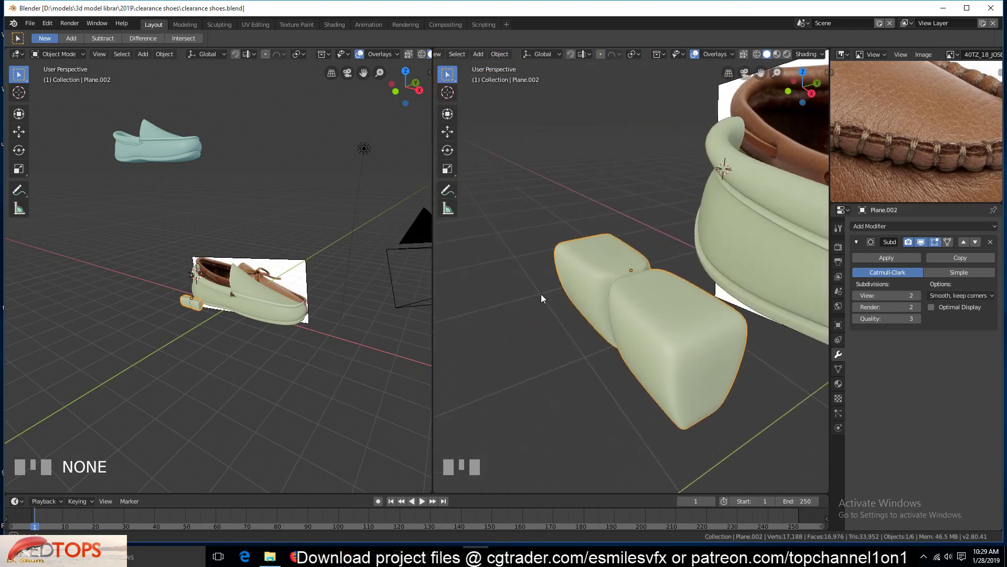
pyautogui.press('Tab')
pyautogui.press('KP_7')
pyautogui.hotkey('shift', 'z')
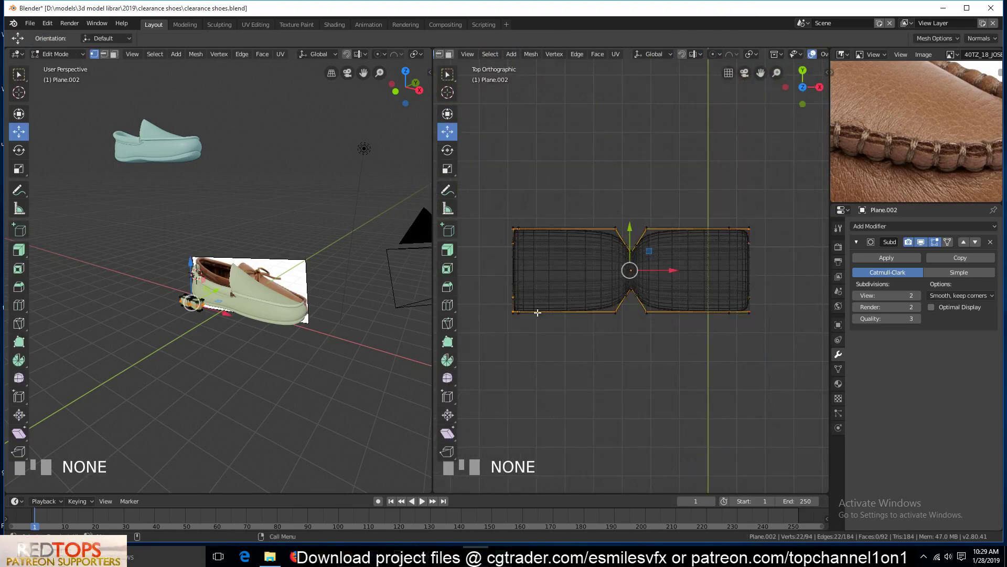
pyautogui.hotkey('alt', 'a')
pyautogui.moveTo(493, 203); pyautogui.dragTo(519, 326)
pyautogui.press('b')
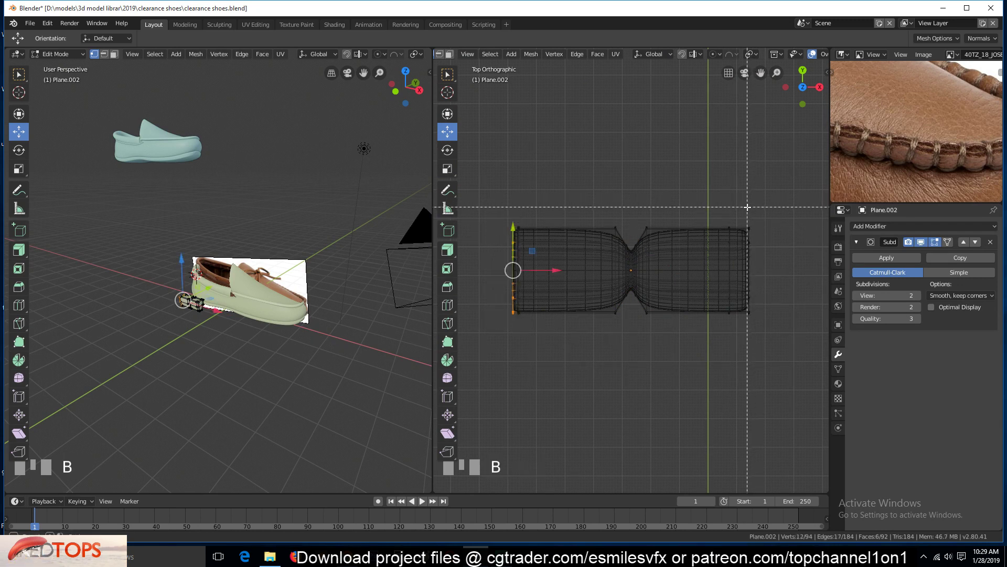
pyautogui.moveTo(734, 207); pyautogui.dragTo(772, 338)
pyautogui.rightClick(787, 309)
pyautogui.press('Escape')
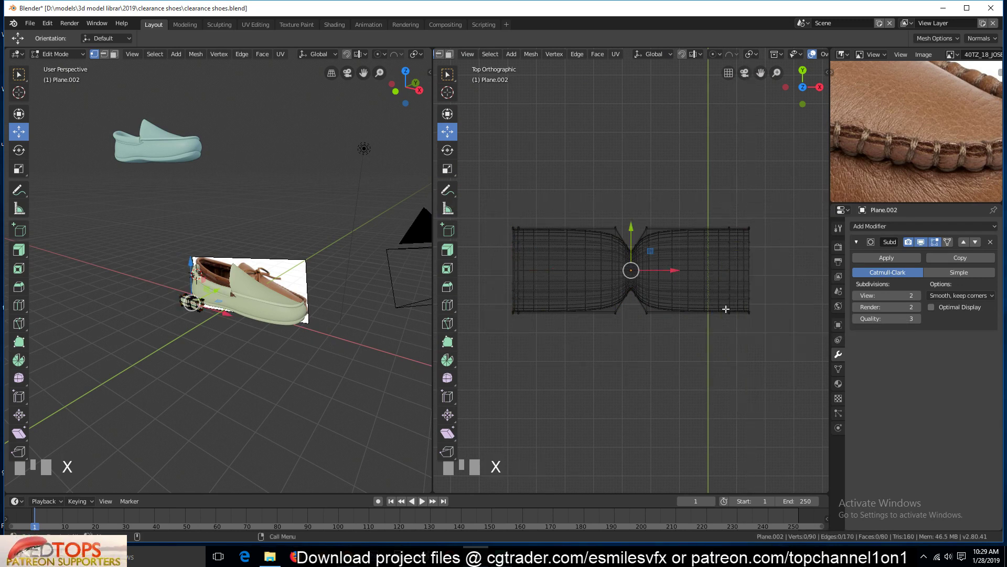
# Return the block to Object Mode with solid shading and save the file
pyautogui.press('Tab')
pyautogui.press('z')
pyautogui.click(751, 308)
pyautogui.moveTo(638, 327); pyautogui.dragTo(715, 245, button='middle')
pyautogui.scroll(6, 715, 244)
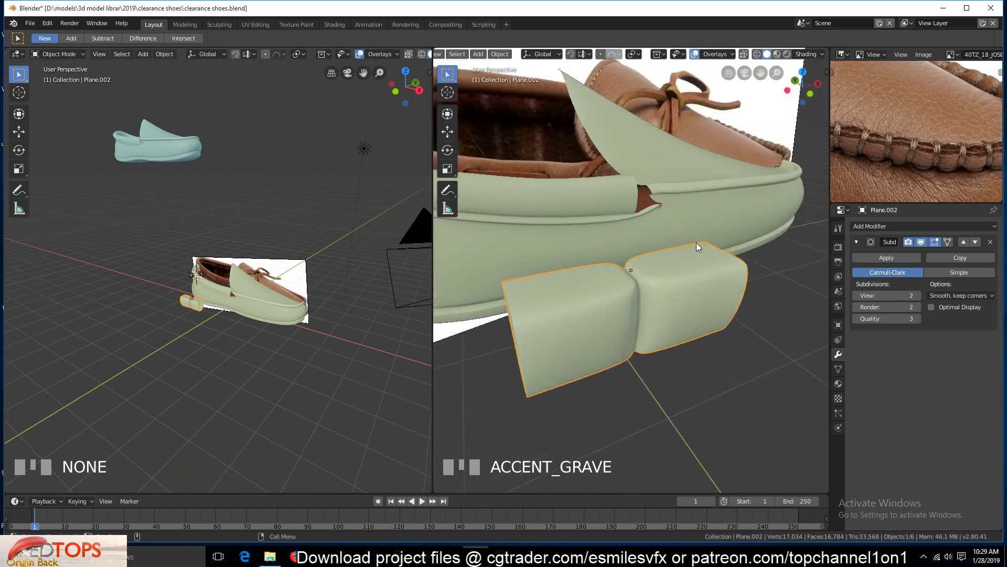
pyautogui.hotkey('ctrl', 's')
# Duplicate the edge loop at the block's waist in place and scale the copy slightly
pyautogui.hotkey('shift', '`')
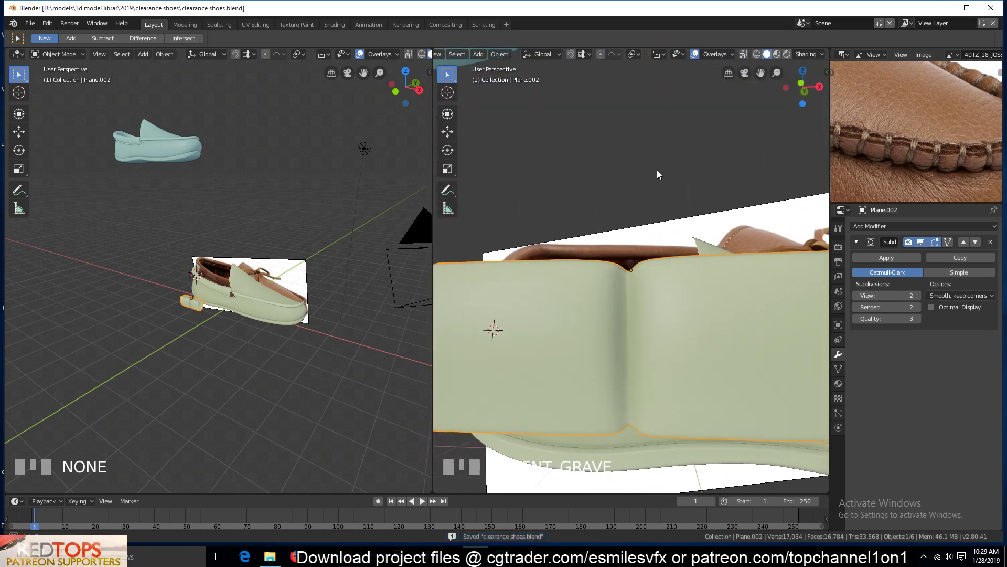
pyautogui.press('Tab')
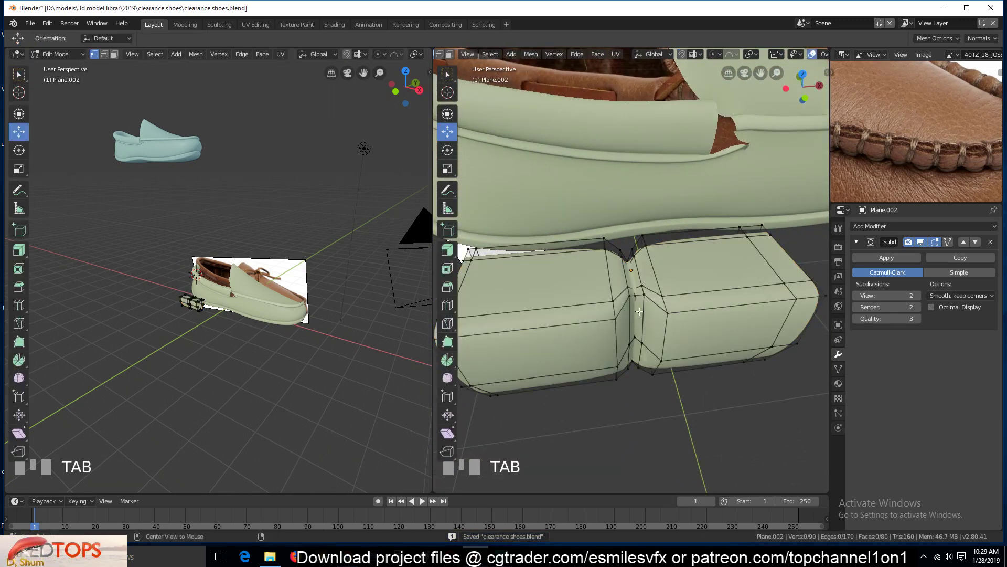
pyautogui.keyDown('alt'); pyautogui.click(639, 311); pyautogui.keyUp('alt')
pyautogui.hotkey('shift', 'd')
pyautogui.rightClick(673, 346)
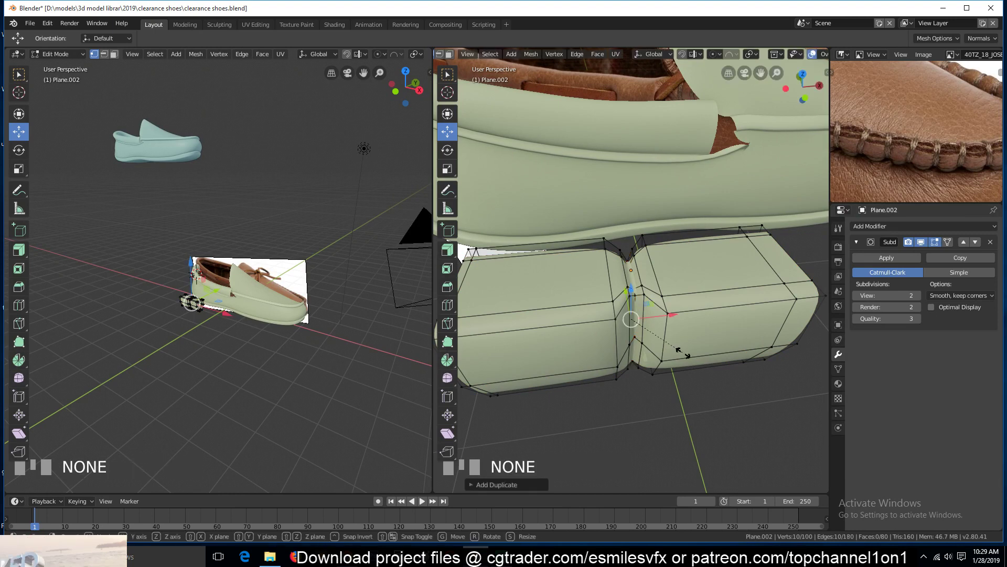
pyautogui.press('s')
pyautogui.click(695, 372)
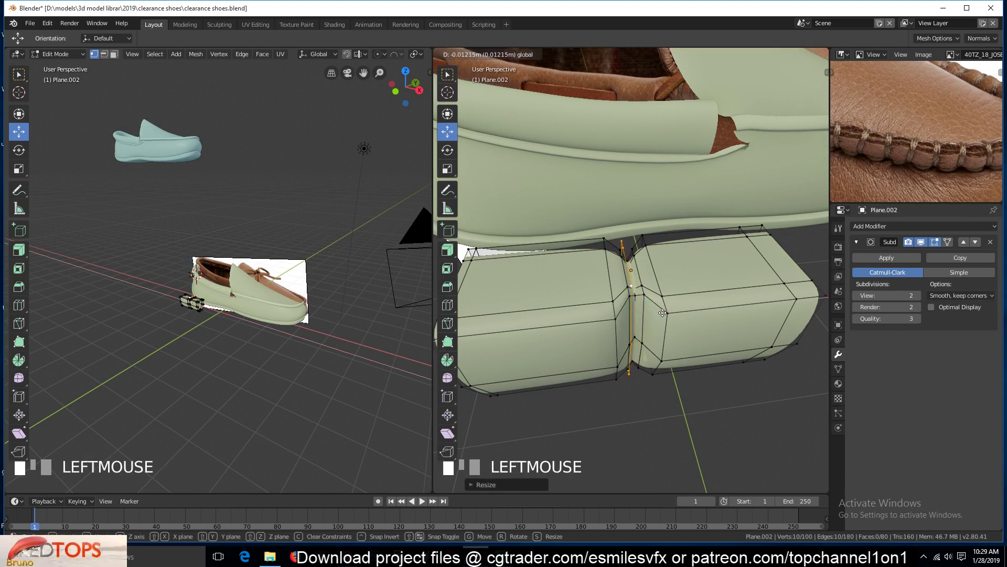
# Extrude the duplicated loop along the global X axis to form a narrow band around the waist
pyautogui.press('e')
pyautogui.rightClick(663, 313)
pyautogui.moveTo(663, 313); pyautogui.dragTo(677, 316)
pyautogui.press('`')
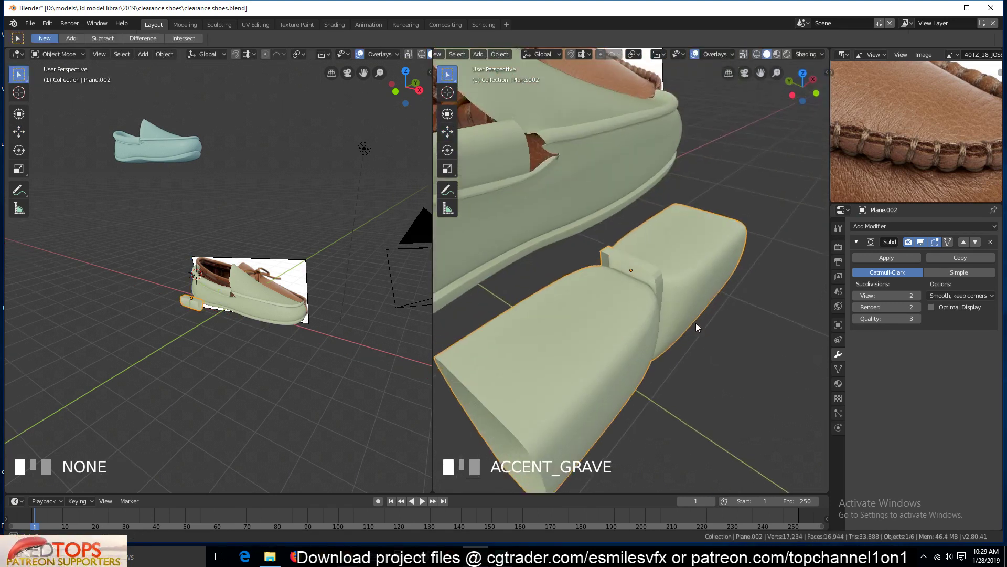
# Switch to edge selection and select the two short crosswise edges at the band's upper corners
pyautogui.press('`')
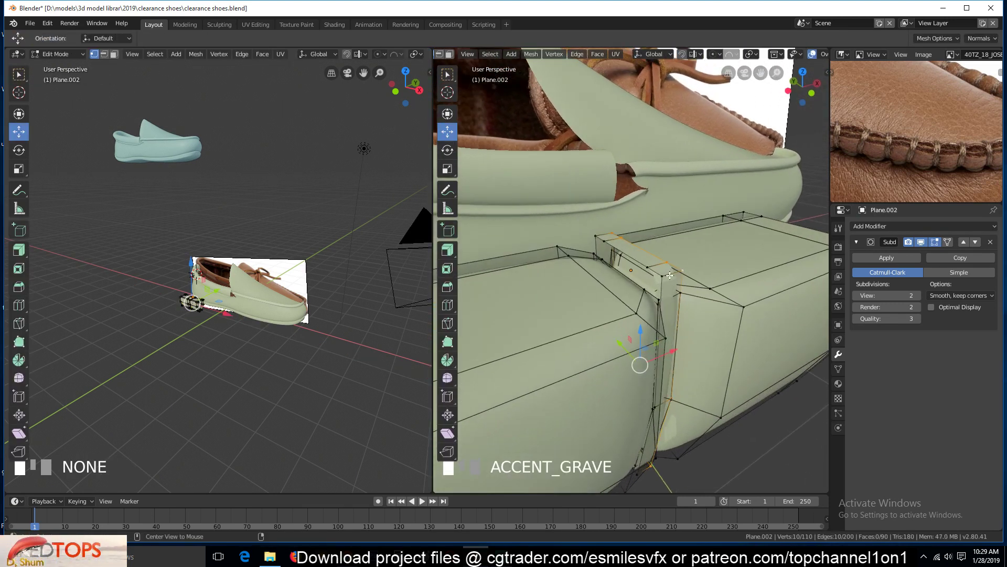
pyautogui.press('2')
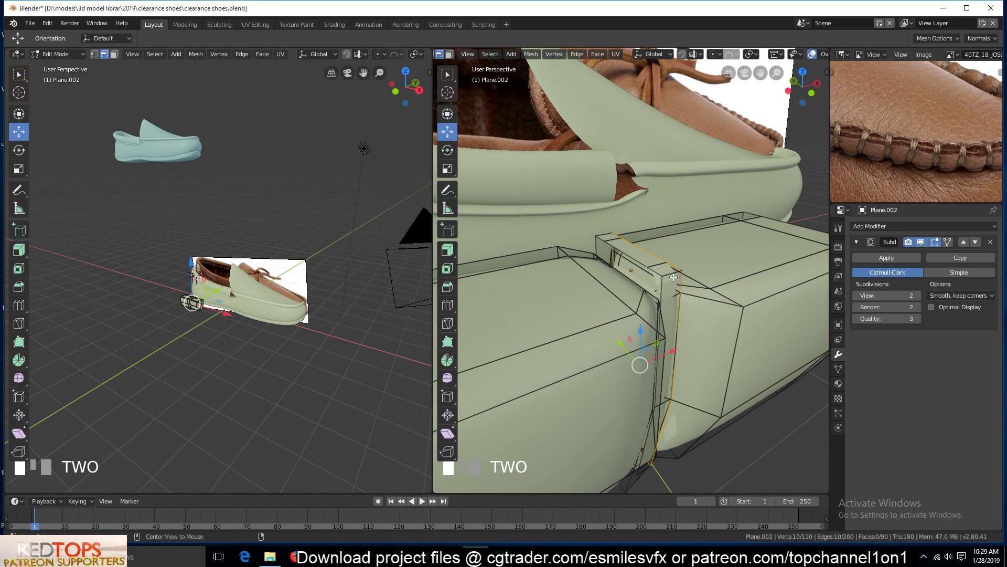
pyautogui.keyDown('alt'); pyautogui.click(672, 274); pyautogui.keyUp('alt')
pyautogui.keyDown('alt'); pyautogui.keyDown('shift'); pyautogui.click(608, 234); pyautogui.keyUp('shift'); pyautogui.keyUp('alt')
# Try to dissolve the band's two upper corner edges
pyautogui.hotkey('ctrl', 'x')
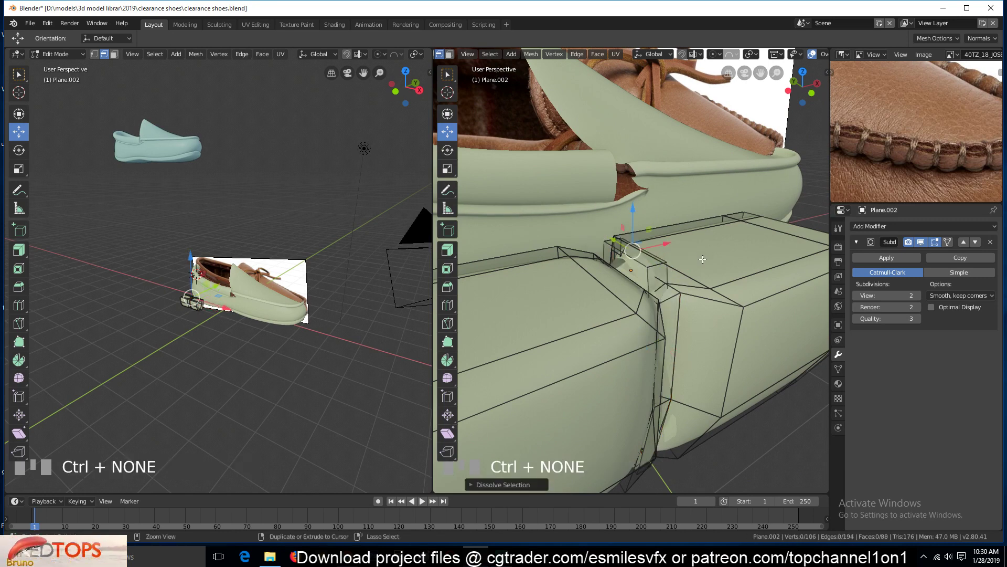
pyautogui.hotkey('ctrl', 'z')
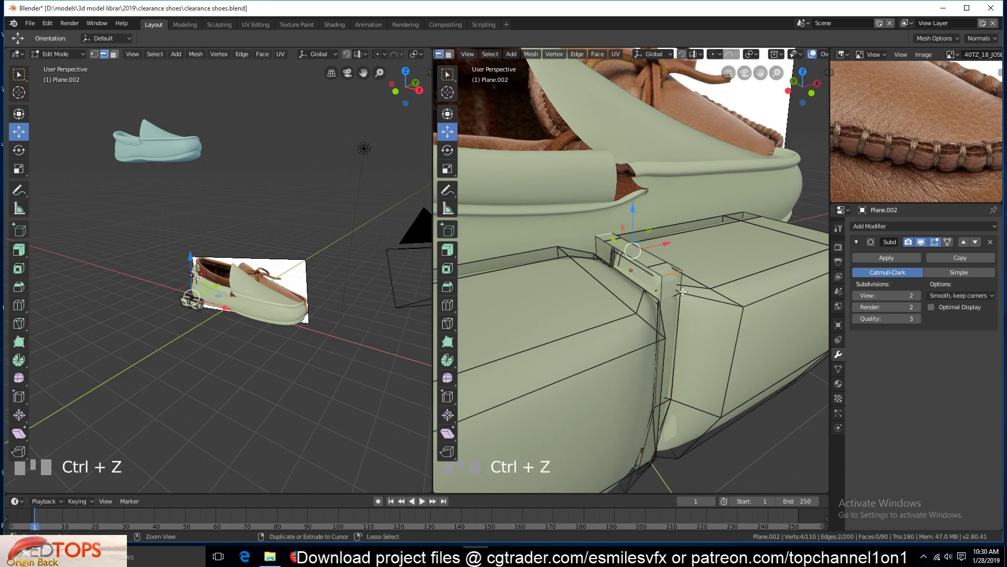
pyautogui.hotkey('ctrl', 'x')
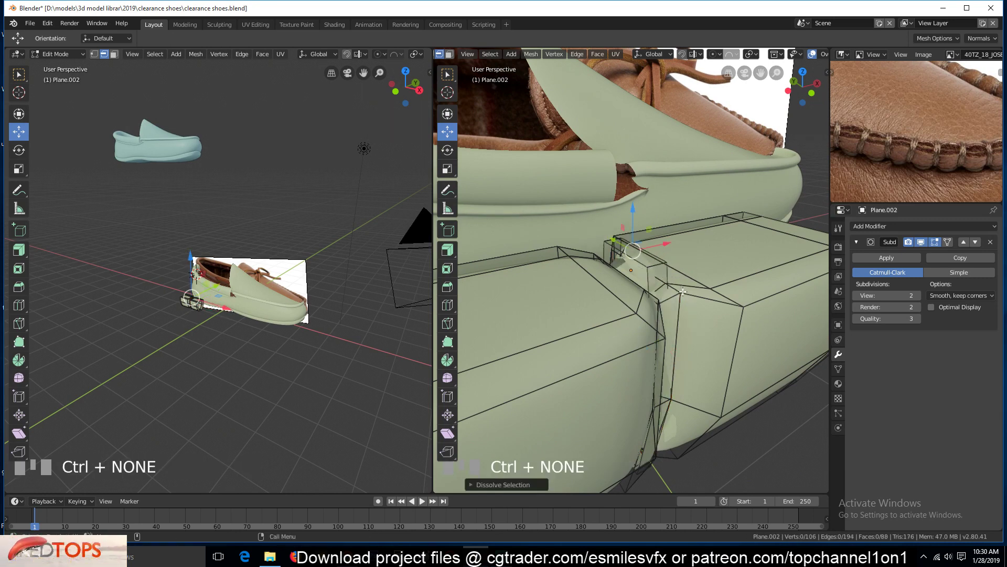
pyautogui.press('`')
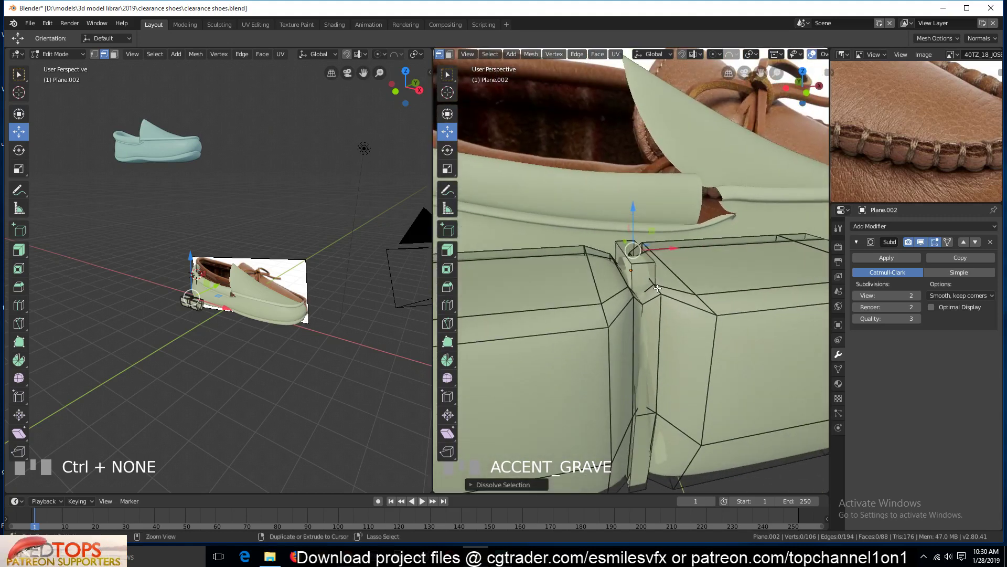
pyautogui.hotkey('ctrl', 'z')
# Lower the band's two upper corner edges and scale them to fit the band around the waist
pyautogui.press('`')
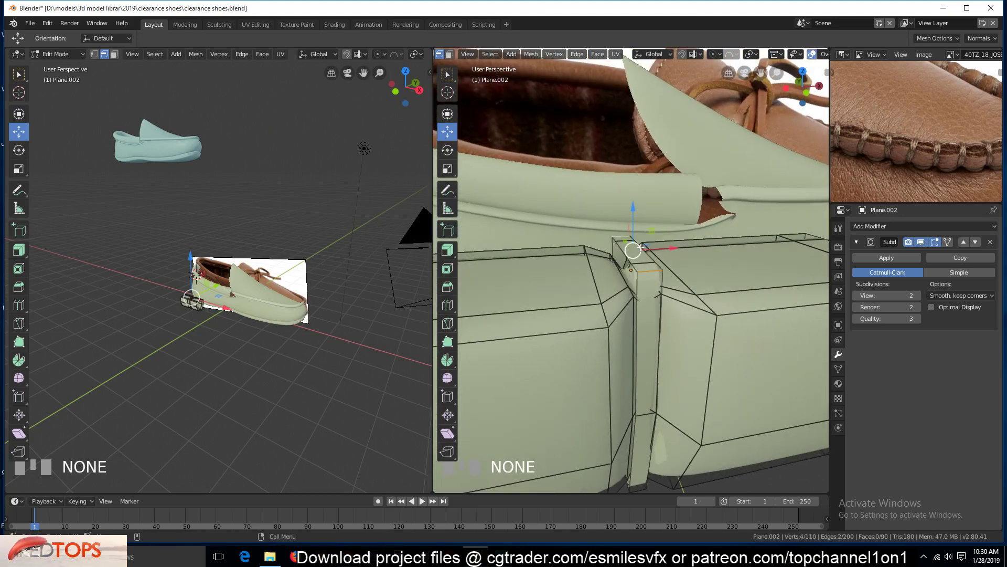
pyautogui.click(642, 295)
pyautogui.press('s')
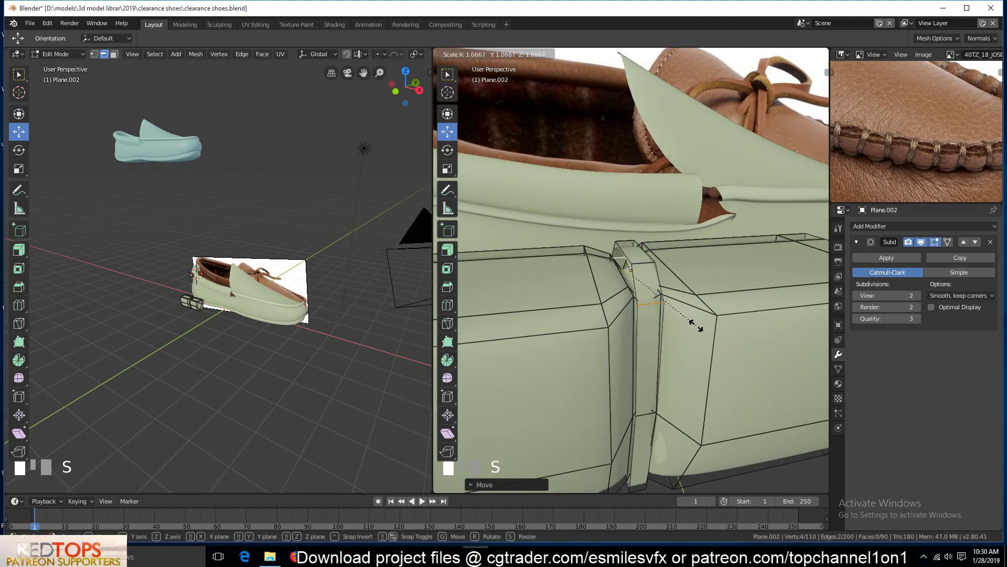
pyautogui.click(690, 307)
pyautogui.click(626, 253)
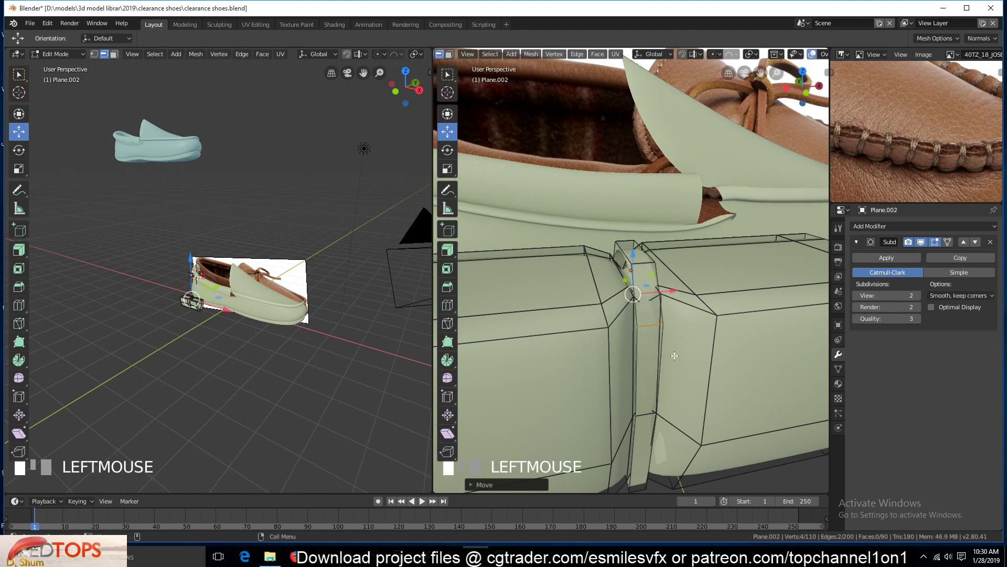
pyautogui.press('s')
pyautogui.click(656, 298)
# Select the band's two top crosswise edges, lower and scale them to follow the waist, and save the file
pyautogui.click(620, 231)
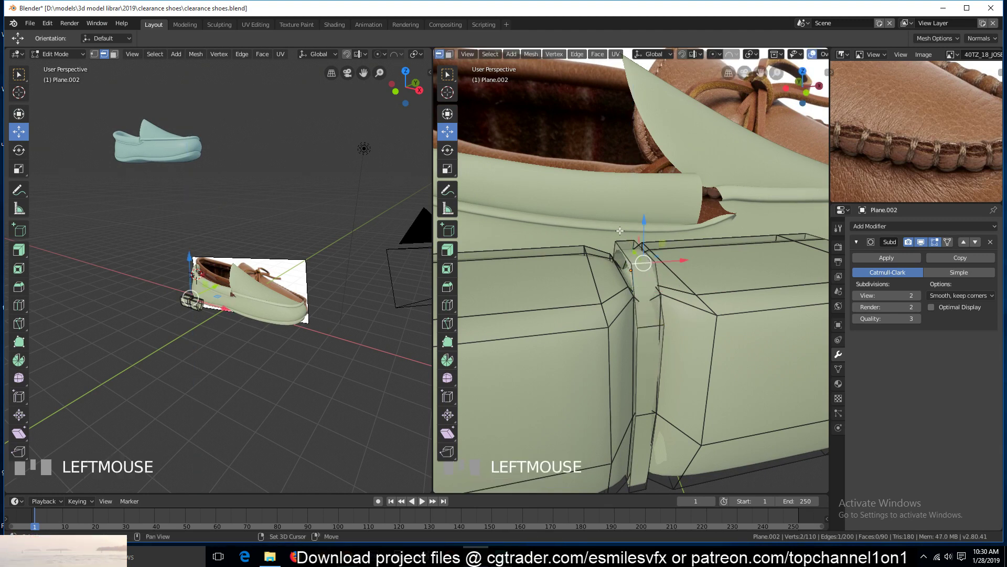
pyautogui.keyDown('shift'); pyautogui.click(623, 238); pyautogui.keyUp('shift')
pyautogui.moveTo(633, 209); pyautogui.dragTo(634, 223)
pyautogui.press('s')
pyautogui.click(652, 276)
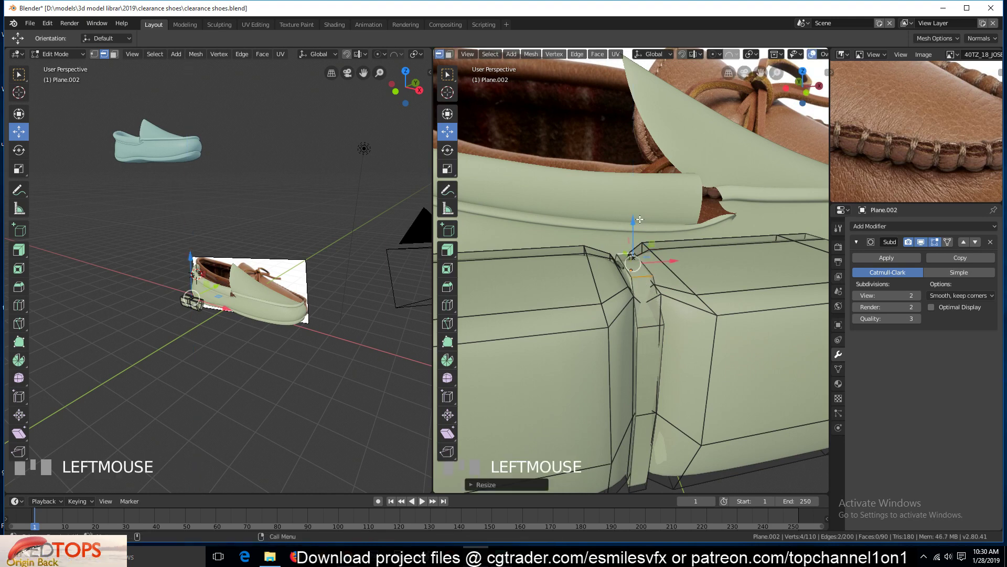
pyautogui.press('Tab')
pyautogui.scroll(-2, 666, 337)
pyautogui.rightClick(669, 337)
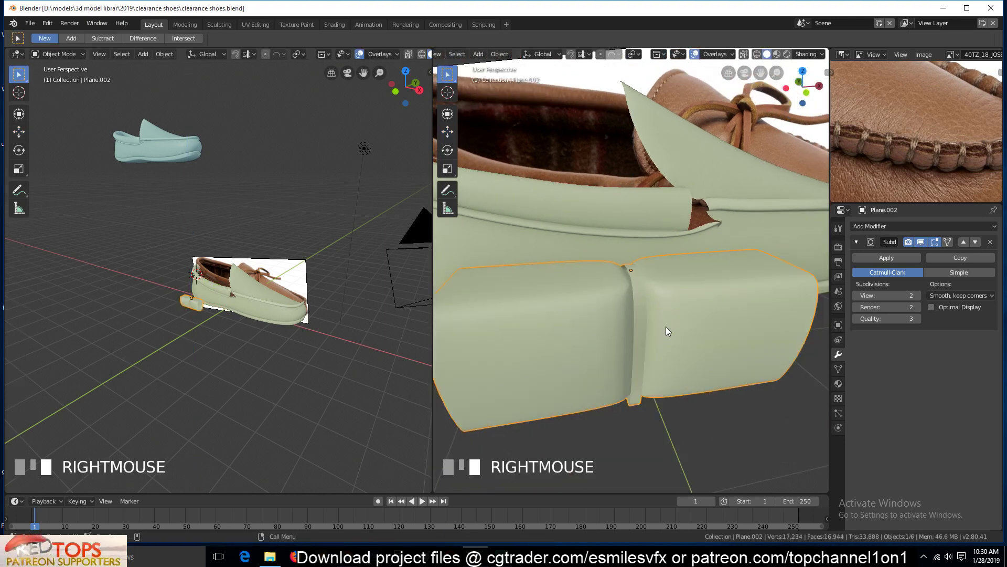
pyautogui.hotkey('ctrl', 's')
# Select the band's border edge loops and extend the selection to the whole linked band
pyautogui.press('Tab')
pyautogui.scroll(1, 666, 329)
pyautogui.keyDown('alt'); pyautogui.click(635, 327); pyautogui.keyUp('alt')
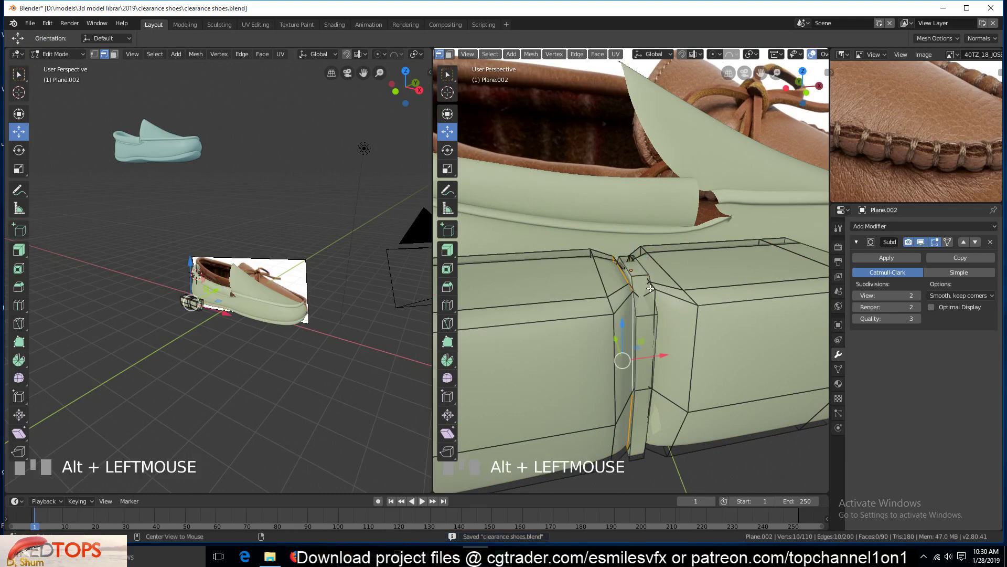
pyautogui.press('`')
pyautogui.scroll(2, 664, 278)
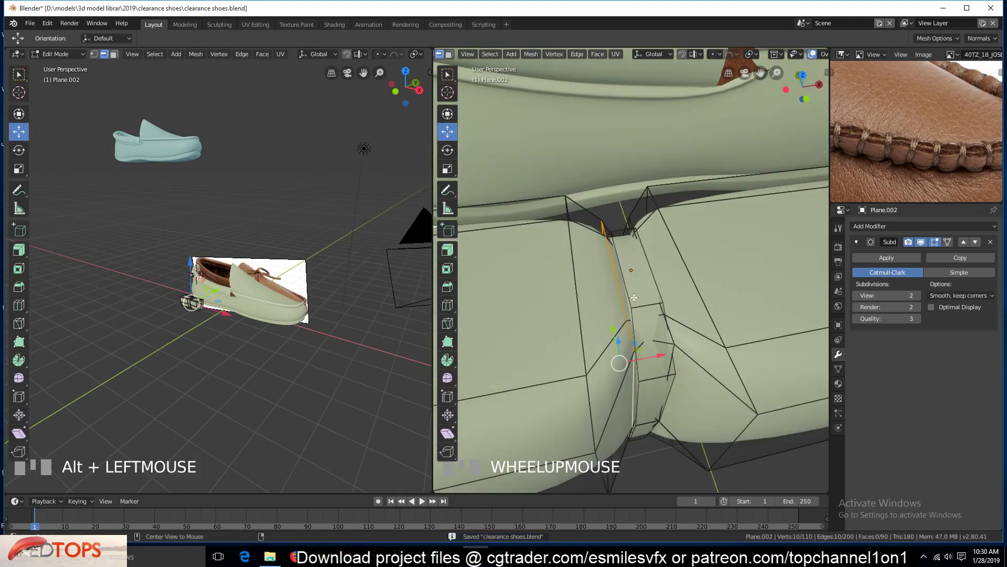
pyautogui.keyDown('alt'); pyautogui.keyDown('shift'); pyautogui.click(656, 281); pyautogui.keyUp('shift'); pyautogui.keyUp('alt')
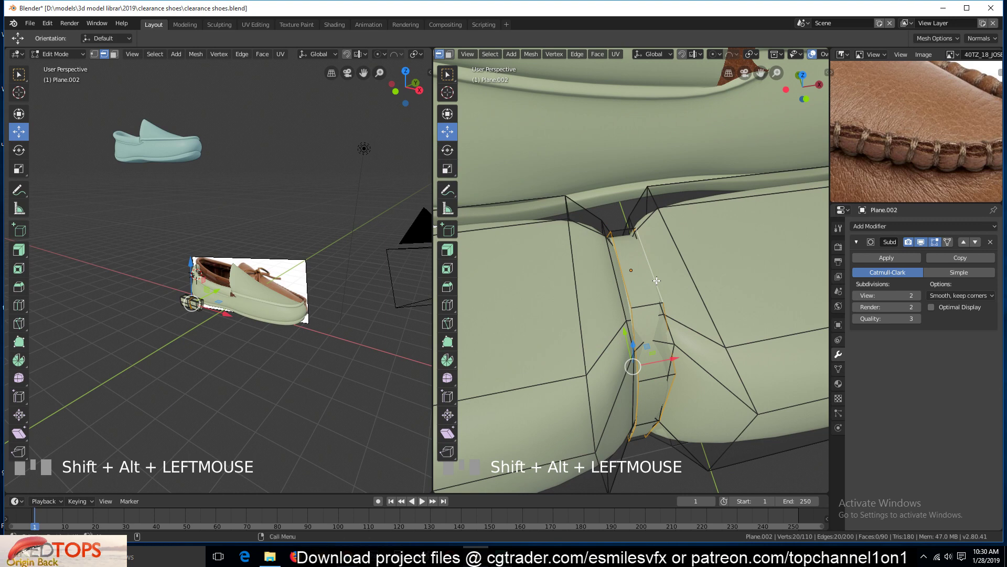
pyautogui.hotkey('ctrl', 'l')
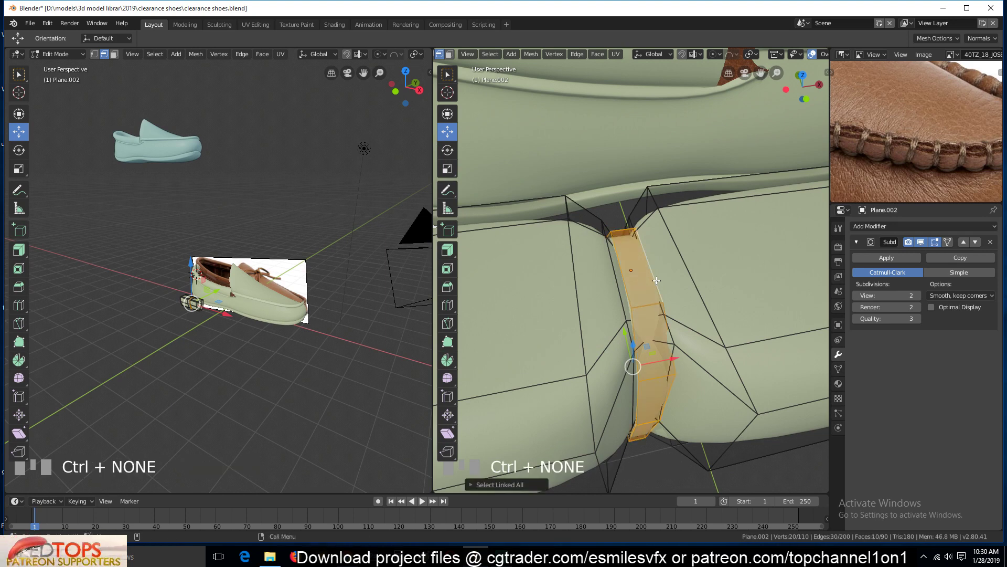
# Extrude the band in place and offset it with Shrink/Fatten to give it thickness, and save the file
pyautogui.press('`')
pyautogui.press('e')
pyautogui.rightClick(758, 238)
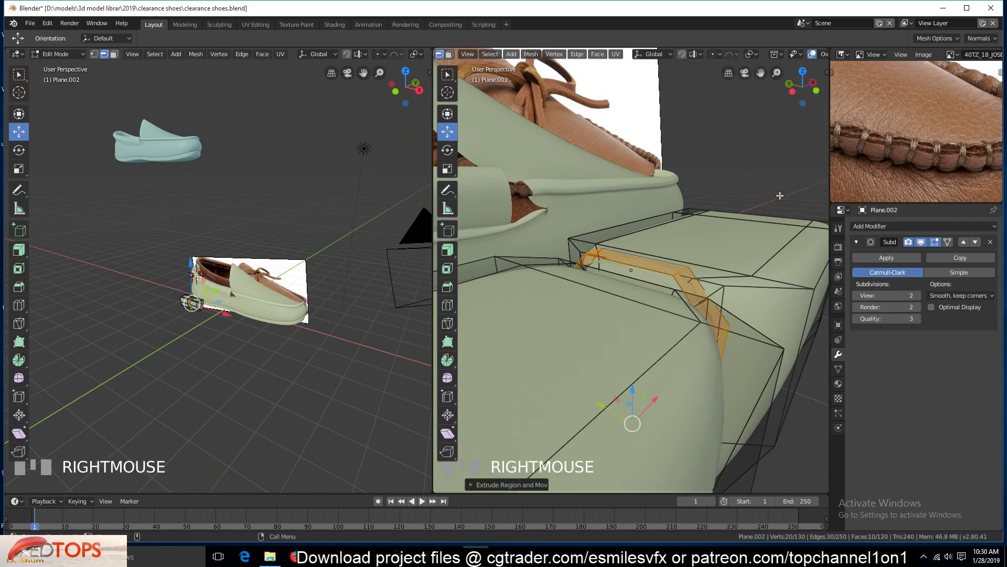
pyautogui.hotkey('alt', 's')
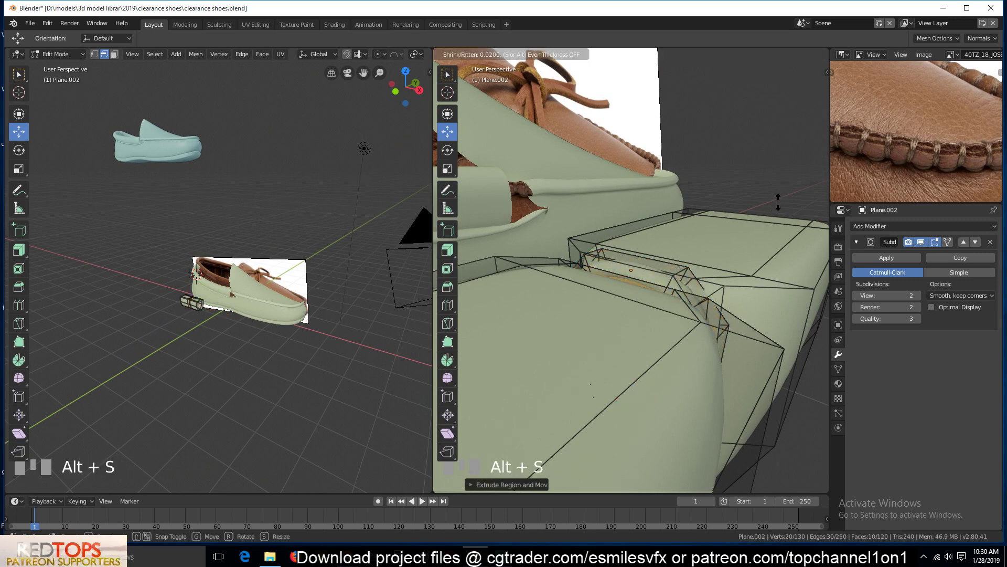
pyautogui.click(716, 257)
pyautogui.press('Tab')
pyautogui.press('`')
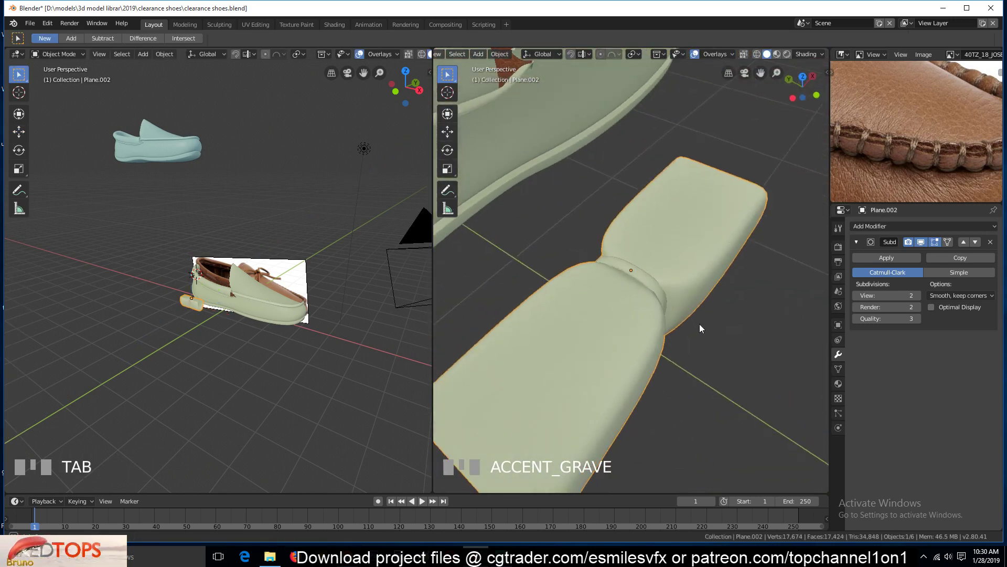
pyautogui.hotkey('ctrl', 's')
# Select the block's two lengthwise top edge loops and scale them apart along Y by about 1.3
pyautogui.scroll(-3, 698, 323)
pyautogui.press('`')
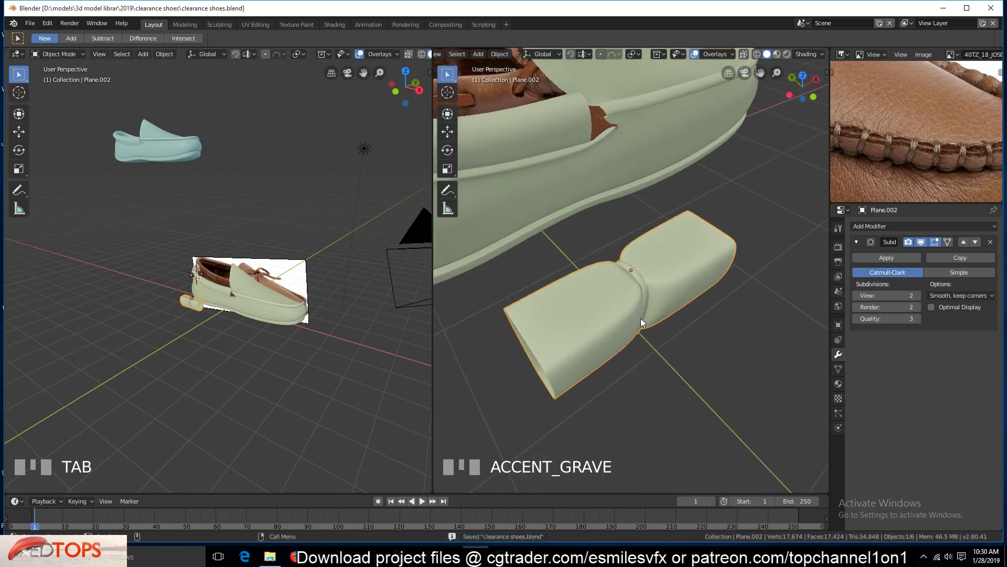
pyautogui.scroll(2, 641, 318)
pyautogui.press('Tab')
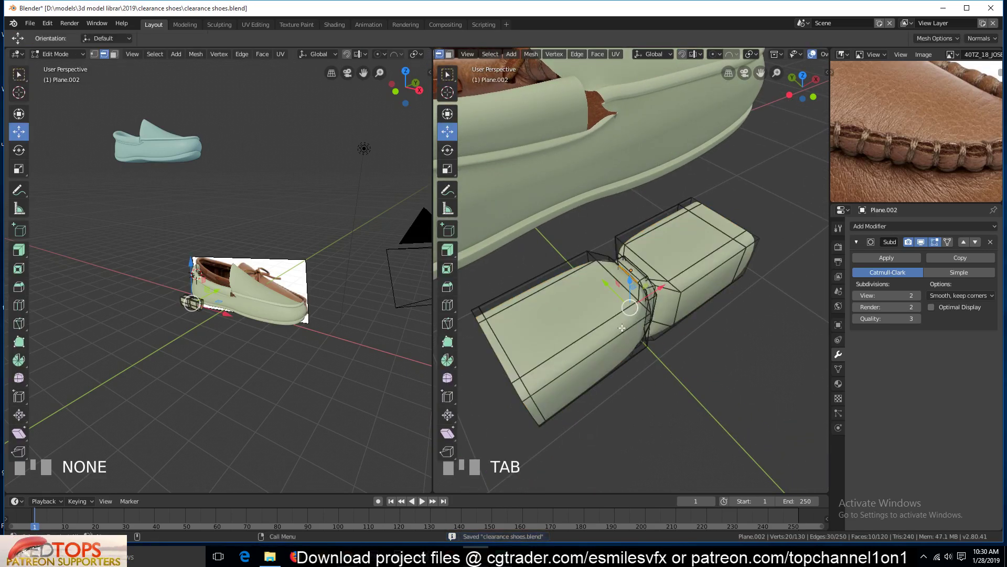
pyautogui.keyDown('alt'); pyautogui.click(685, 276); pyautogui.keyUp('alt')
pyautogui.keyDown('alt'); pyautogui.keyDown('shift'); pyautogui.click(580, 281); pyautogui.keyUp('shift'); pyautogui.keyUp('alt')
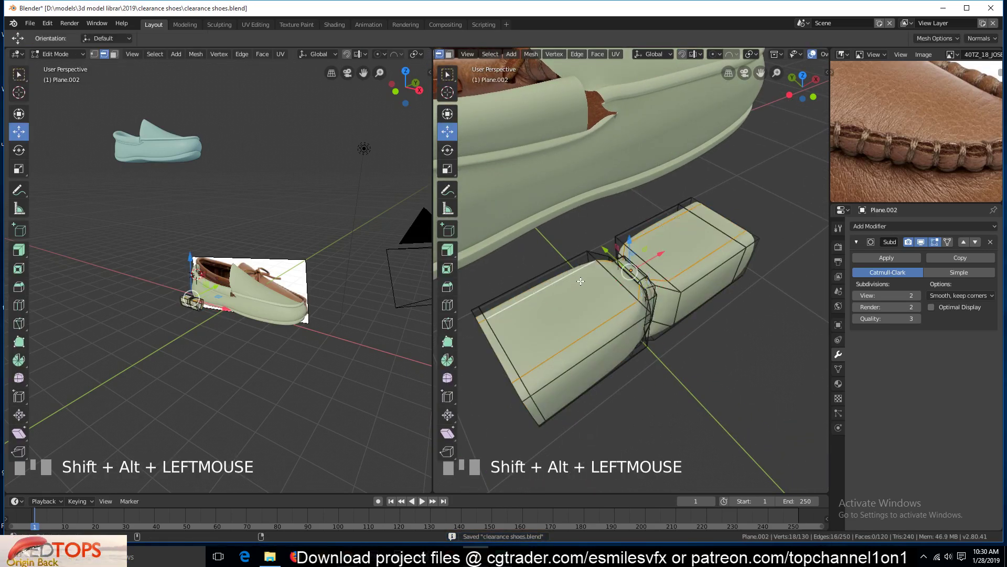
pyautogui.press('s')
pyautogui.press('y')
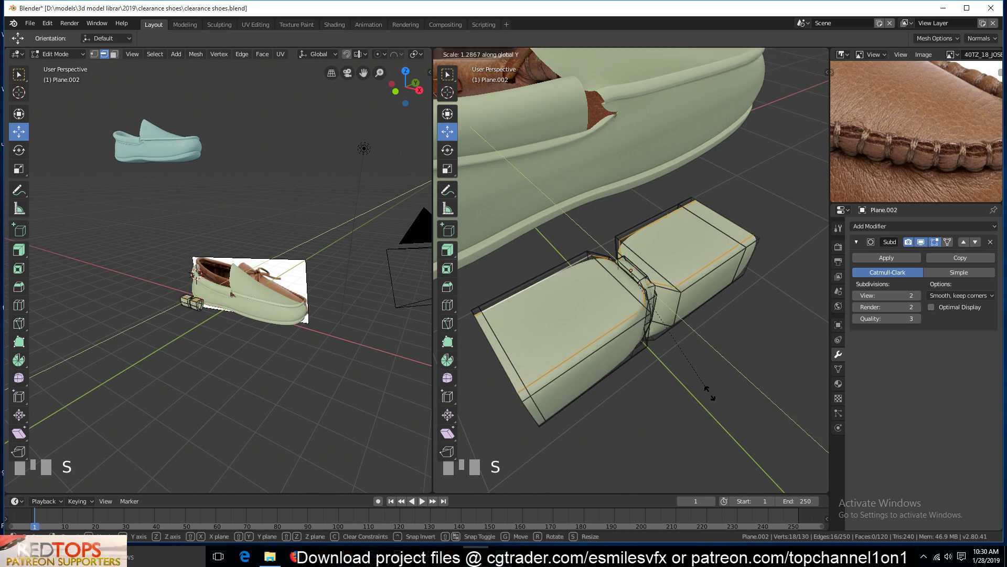
pyautogui.click(697, 398)
pyautogui.press('Tab')
# Select the face loop along the block's underside and delete its vertices
pyautogui.press('`')
pyautogui.moveTo(607, 328); pyautogui.dragTo(558, 282, button='middle')
pyautogui.moveTo(576, 306); pyautogui.dragTo(543, 264, button='middle')
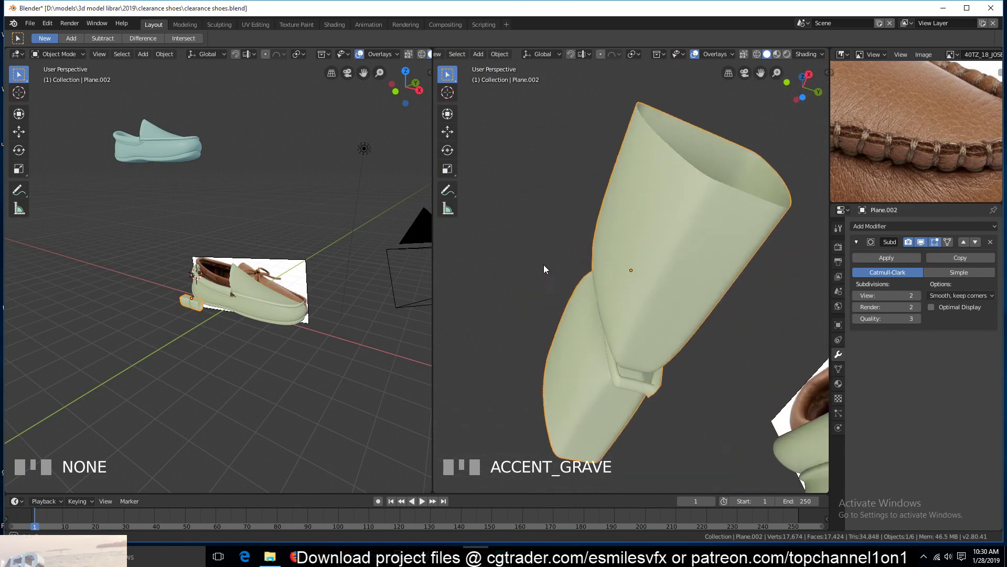
pyautogui.press('Tab')
pyautogui.moveTo(659, 383); pyautogui.dragTo(662, 360, button='middle')
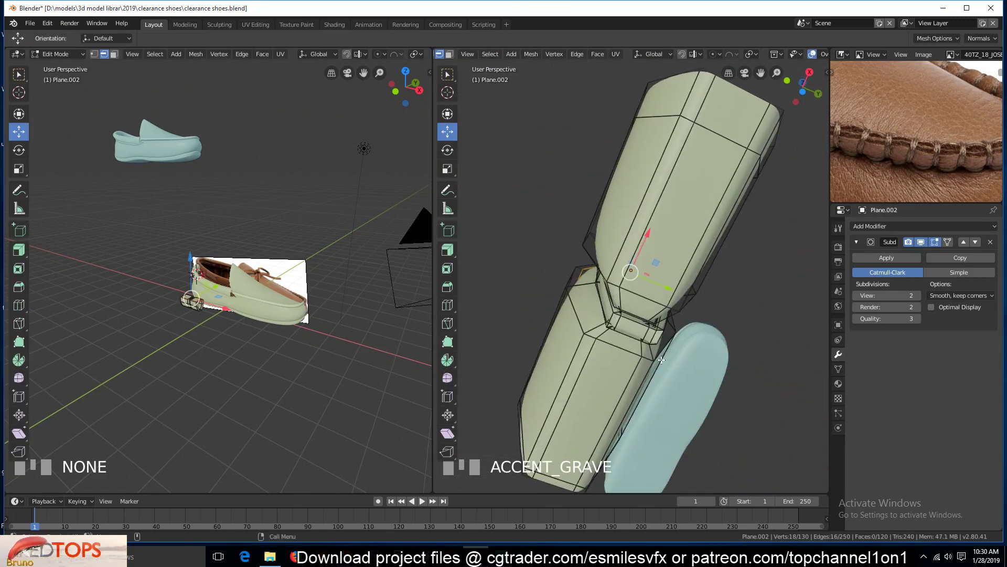
pyautogui.press('3')
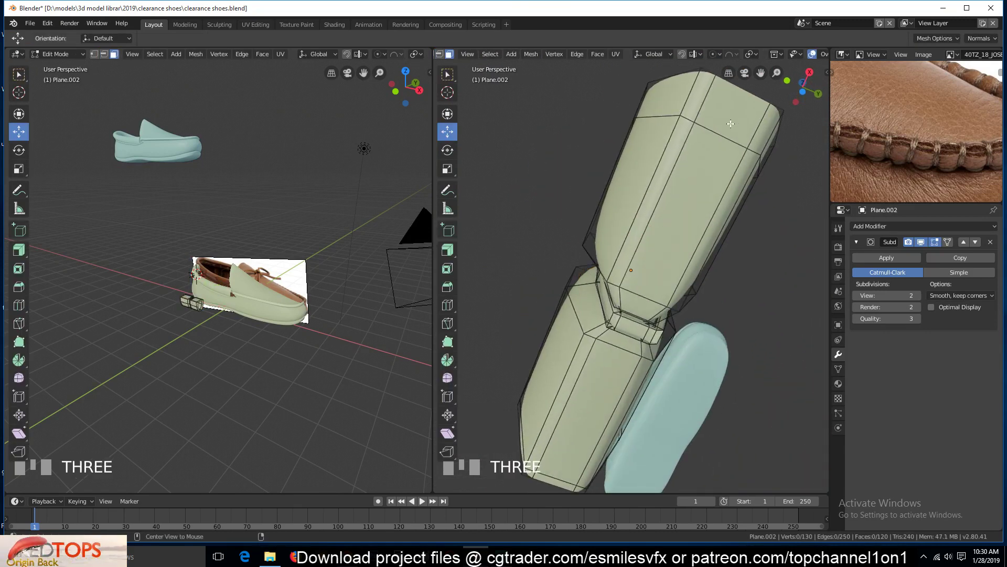
pyautogui.keyDown('alt'); pyautogui.click(727, 148); pyautogui.keyUp('alt')
pyautogui.press('x')
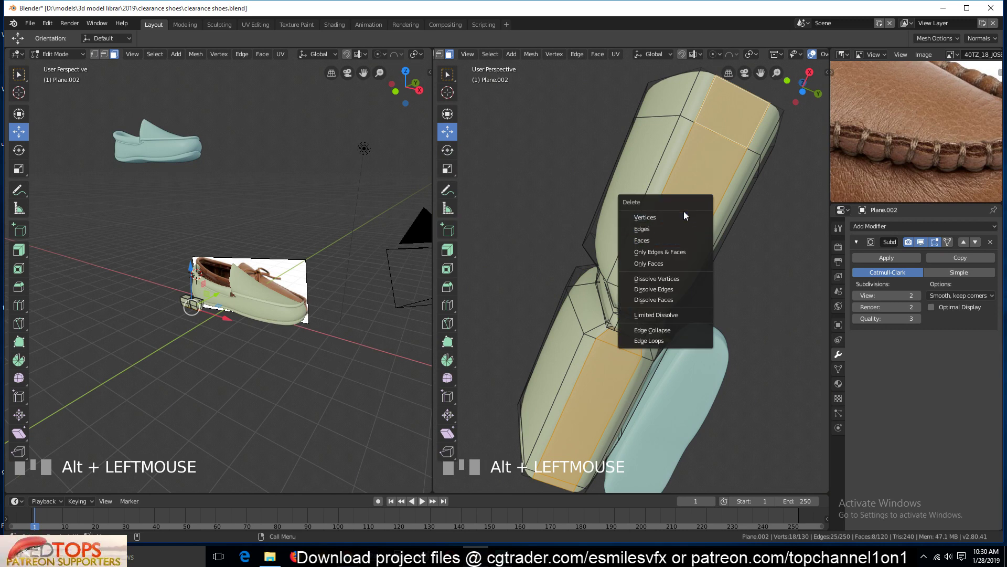
pyautogui.click(678, 216)
# Delete the vertices of the face loop on the underside of the stitch band and save the file
pyautogui.hotkey('shift', '`')
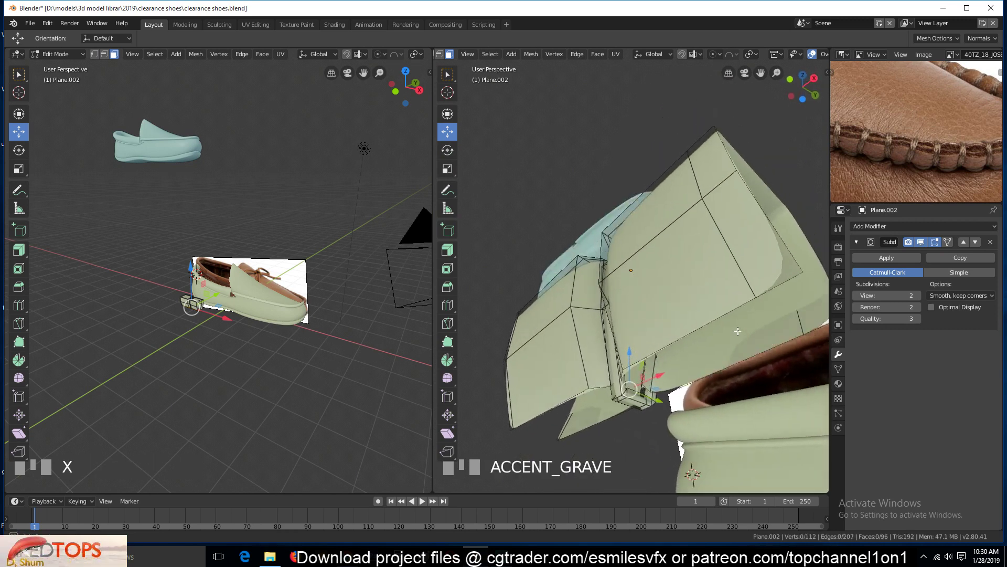
pyautogui.moveTo(737, 331); pyautogui.dragTo(736, 301, button='middle')
pyautogui.hotkey('alt', 'a')
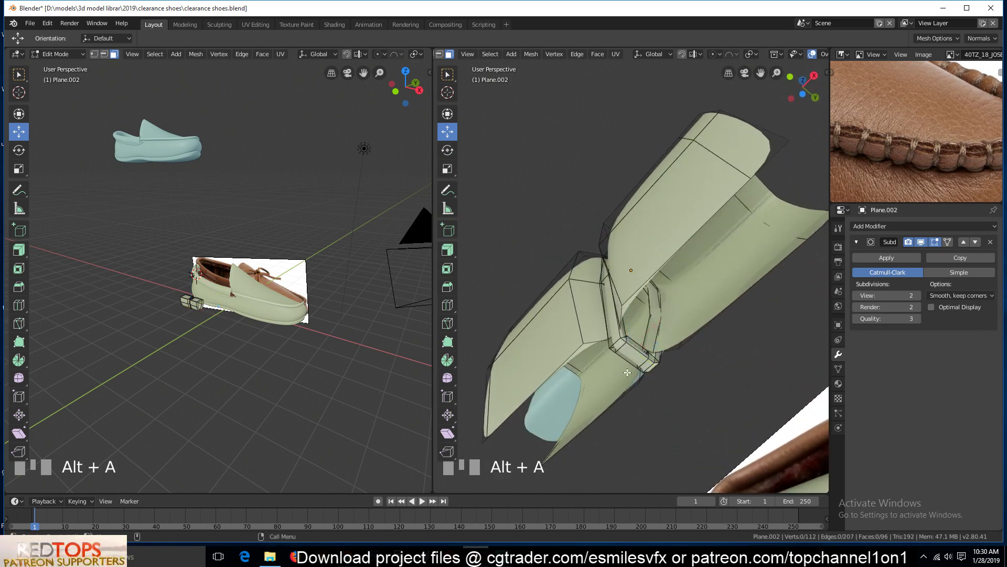
pyautogui.keyDown('alt'); pyautogui.click(639, 353); pyautogui.keyUp('alt')
pyautogui.press('x')
pyautogui.click(639, 354)
pyautogui.press('Tab')
pyautogui.hotkey('shift', '`')
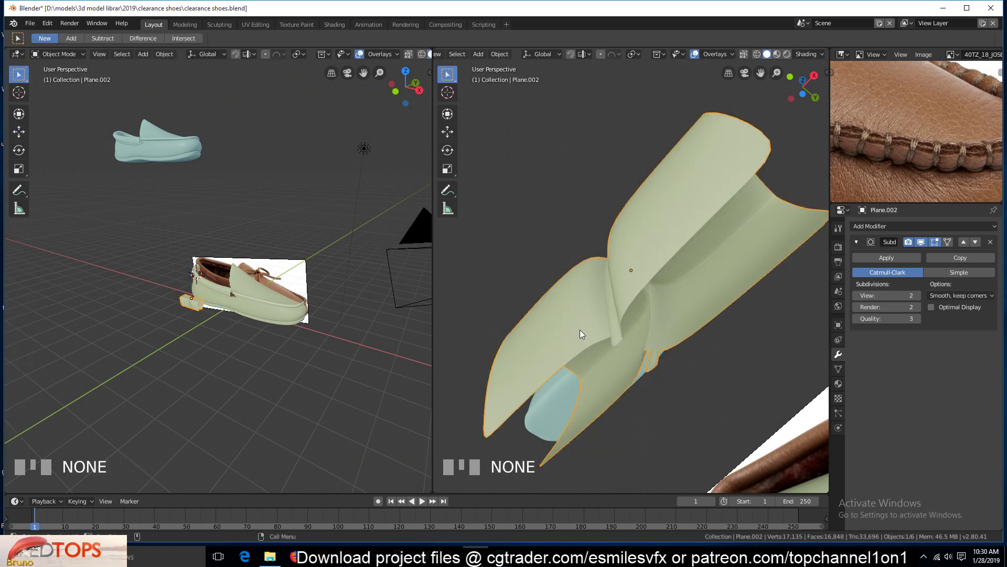
pyautogui.press('Escape')
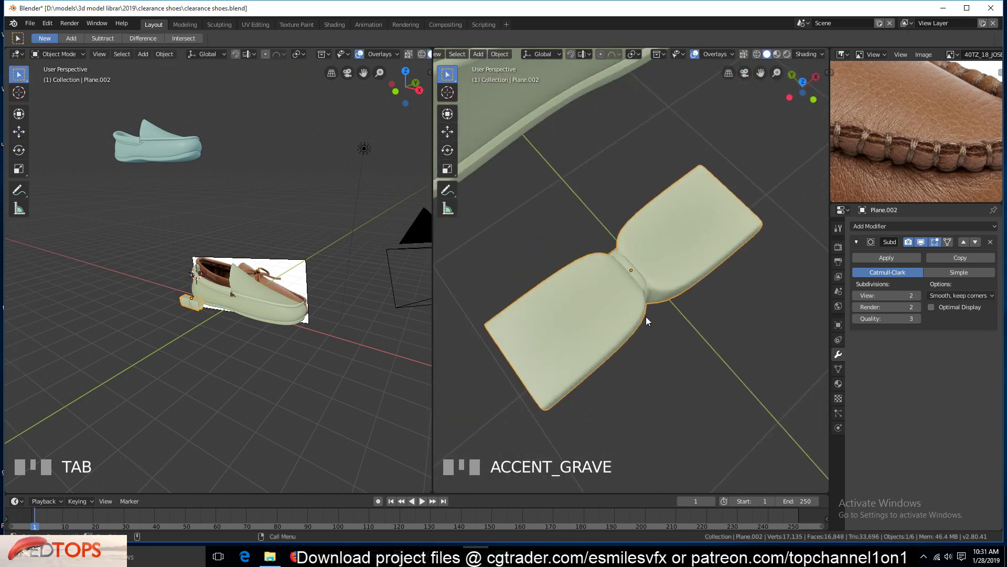
pyautogui.hotkey('ctrl', 's')
# Add an Array modifier to the pinched block and set its count to 10
pyautogui.press('KP_7')
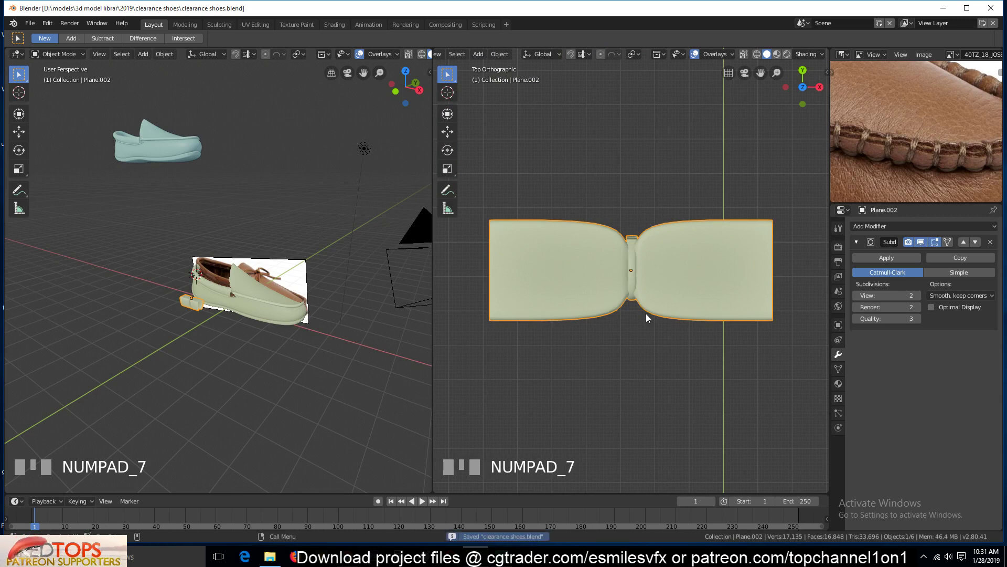
pyautogui.click(915, 227)
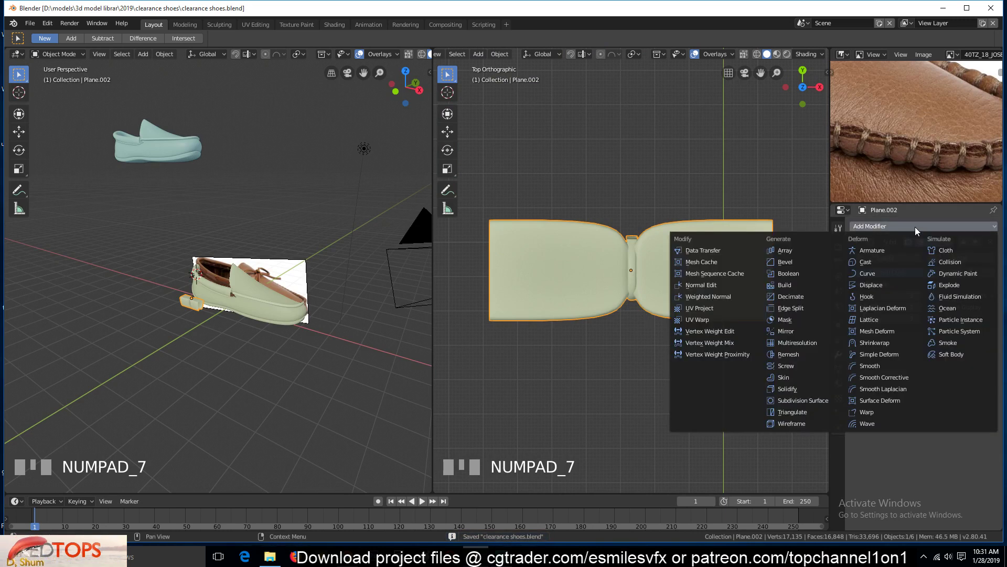
pyautogui.click(800, 250)
pyautogui.scroll(-3, 771, 287)
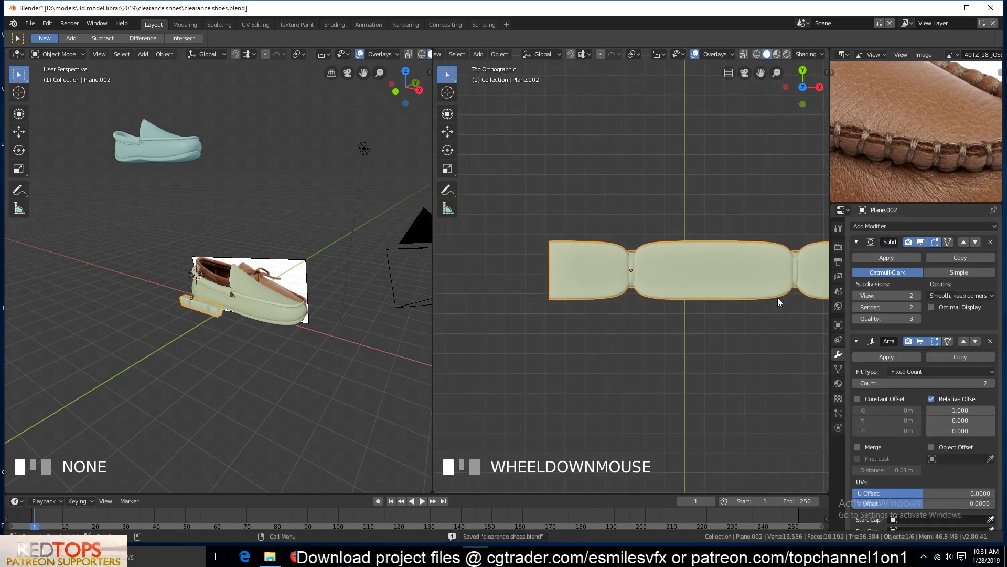
pyautogui.click(861, 241)
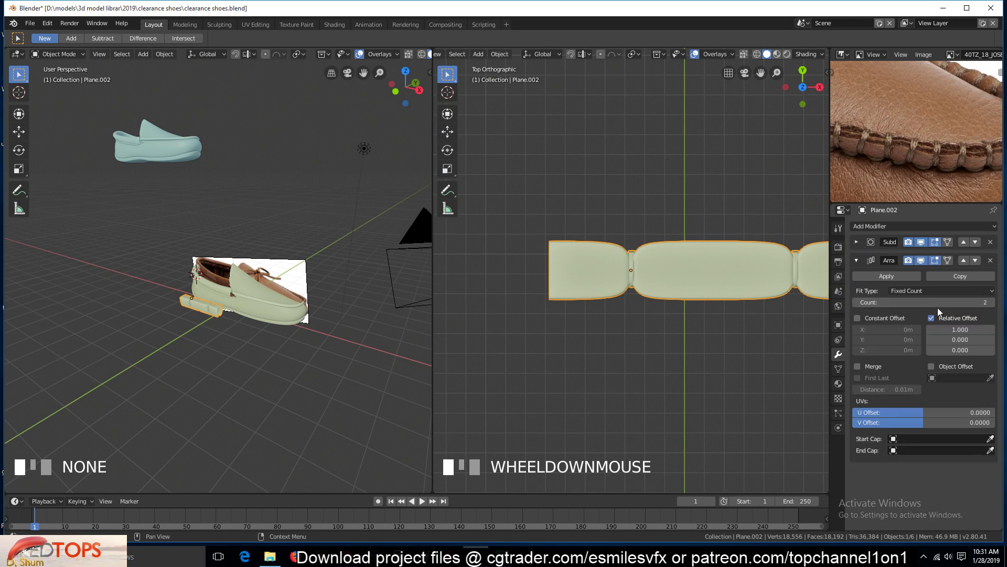
pyautogui.moveTo(988, 302); pyautogui.dragTo(998, 302)
# Dissolve the crosswise edge loop beside the block's +X end
pyautogui.press('Tab')
pyautogui.scroll(2, 702, 288)
pyautogui.press('1')
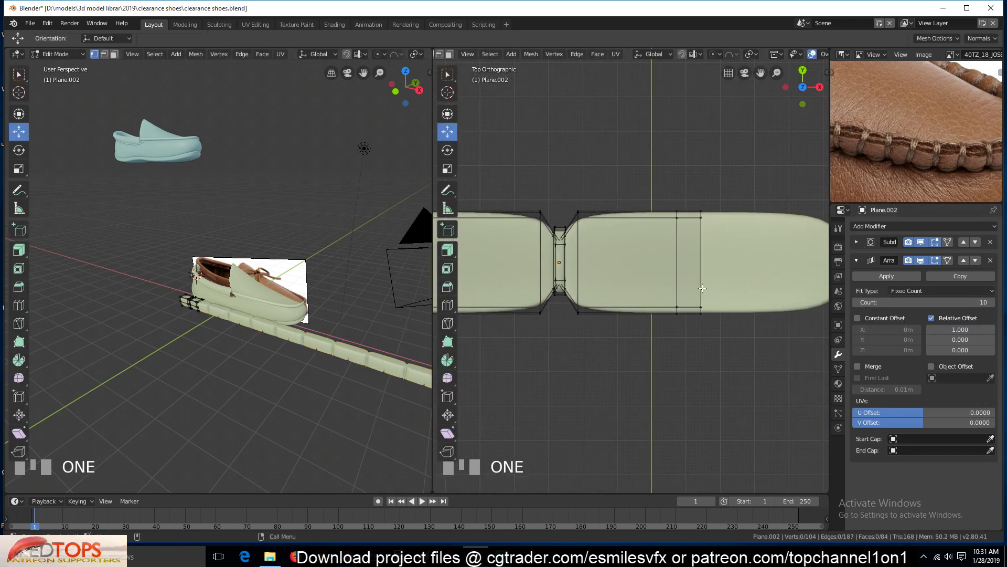
pyautogui.press('z')
pyautogui.click(597, 280)
pyautogui.keyDown('alt'); pyautogui.click(675, 258); pyautogui.keyUp('alt')
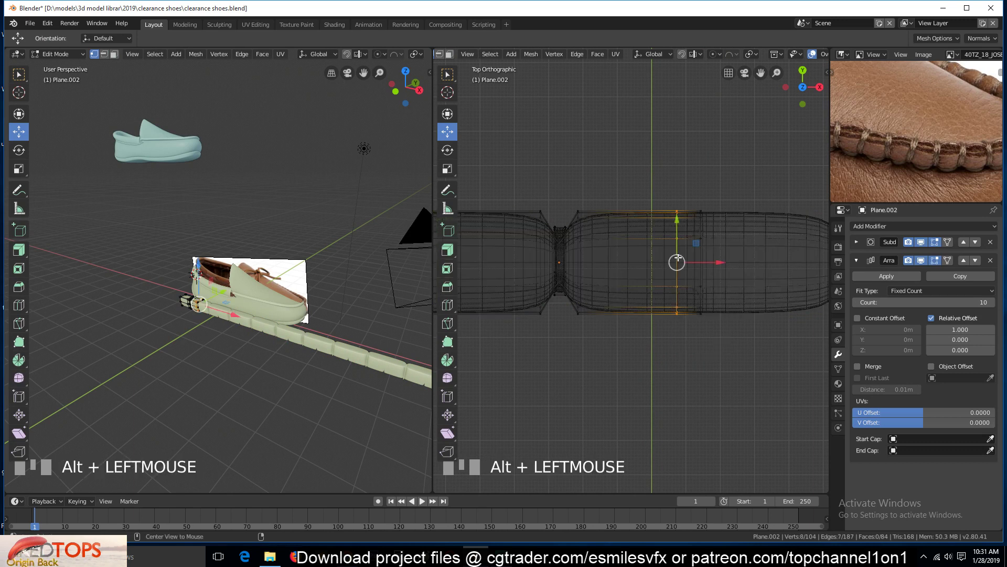
pyautogui.press('x')
pyautogui.press('2')
pyautogui.hotkey('ctrl', 'x')
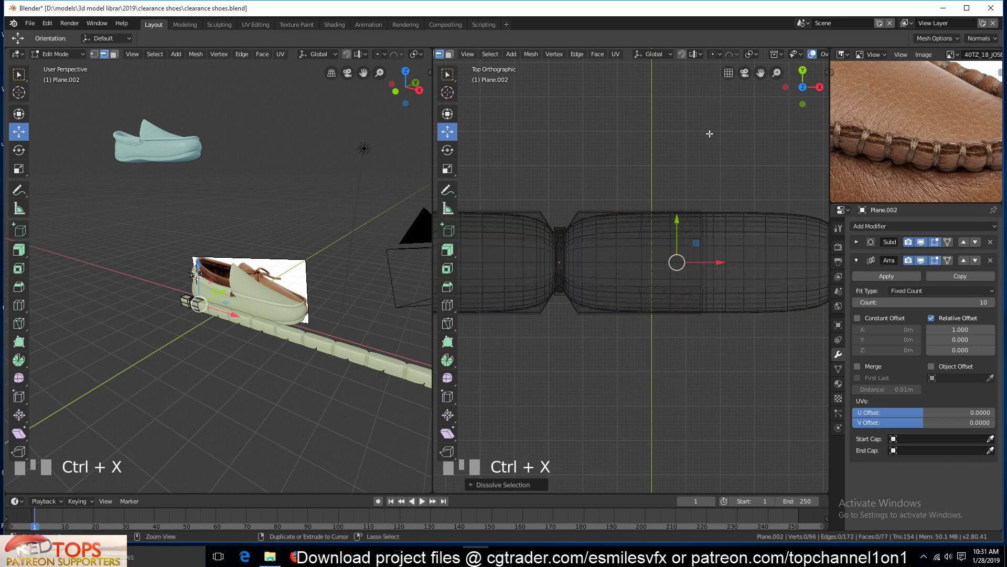
pyautogui.hotkey('shift', 'z')
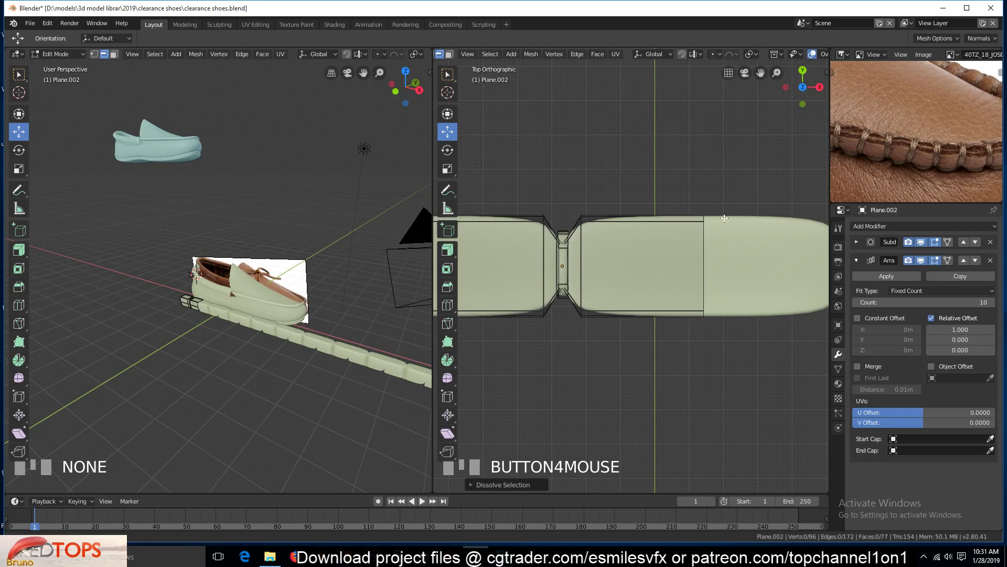
# Dissolve the matching crosswise edge loop beside the block's -X end
pyautogui.keyDown('shift'); pyautogui.moveTo(724, 218); pyautogui.dragTo(436, 245, button='middle'); pyautogui.keyUp('shift')
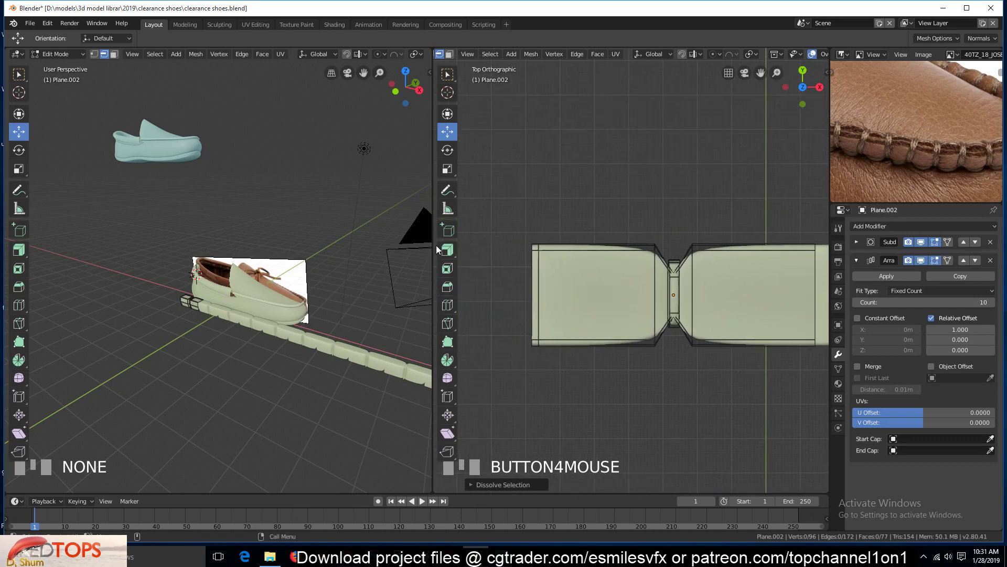
pyautogui.keyDown('alt'); pyautogui.click(536, 284); pyautogui.keyUp('alt')
pyautogui.hotkey('ctrl', 'x')
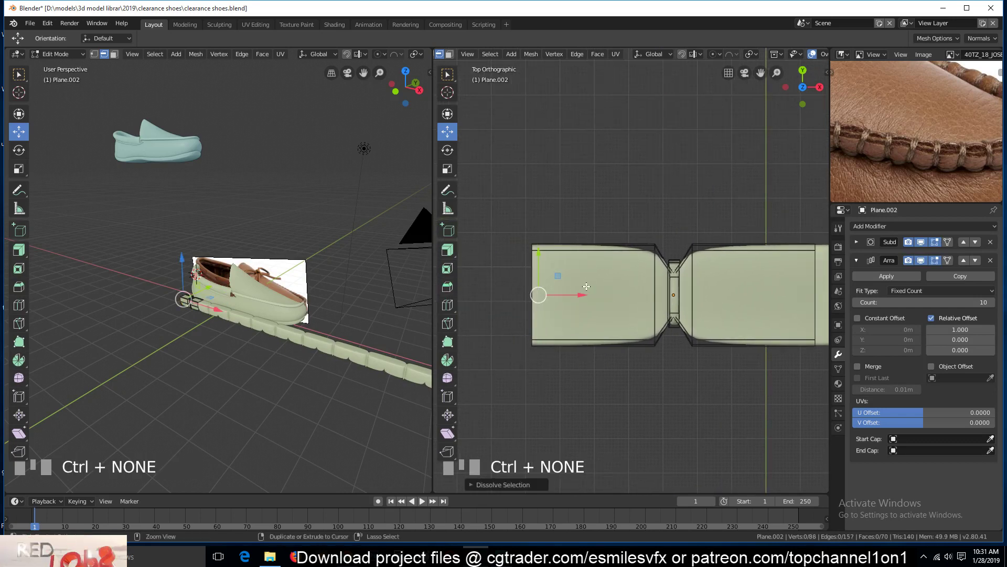
# Move the edge loops at both open ends inward along X to shorten the block, and save the file
pyautogui.scroll(-2, 662, 292)
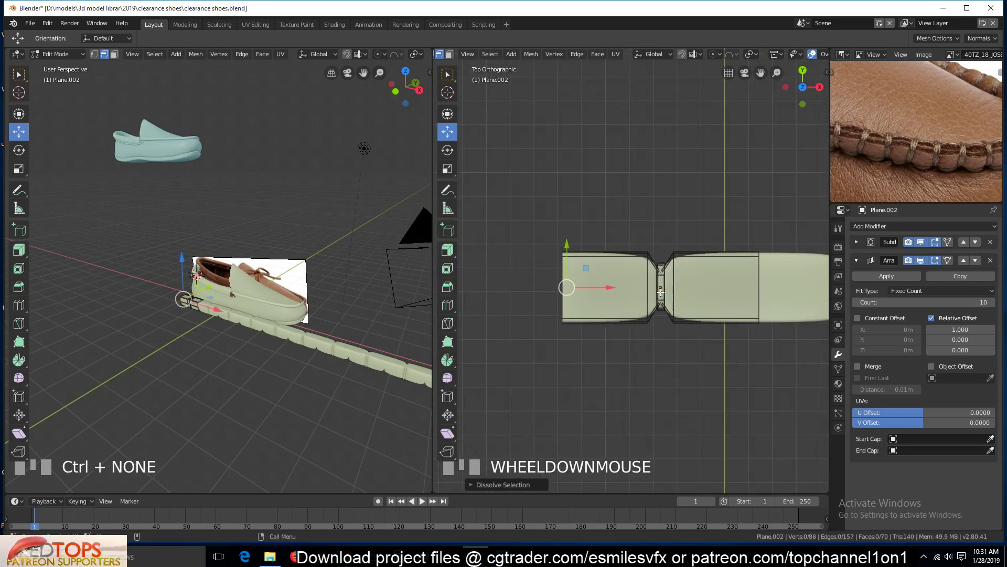
pyautogui.press('1')
pyautogui.keyDown('alt'); pyautogui.click(572, 286); pyautogui.keyUp('alt')
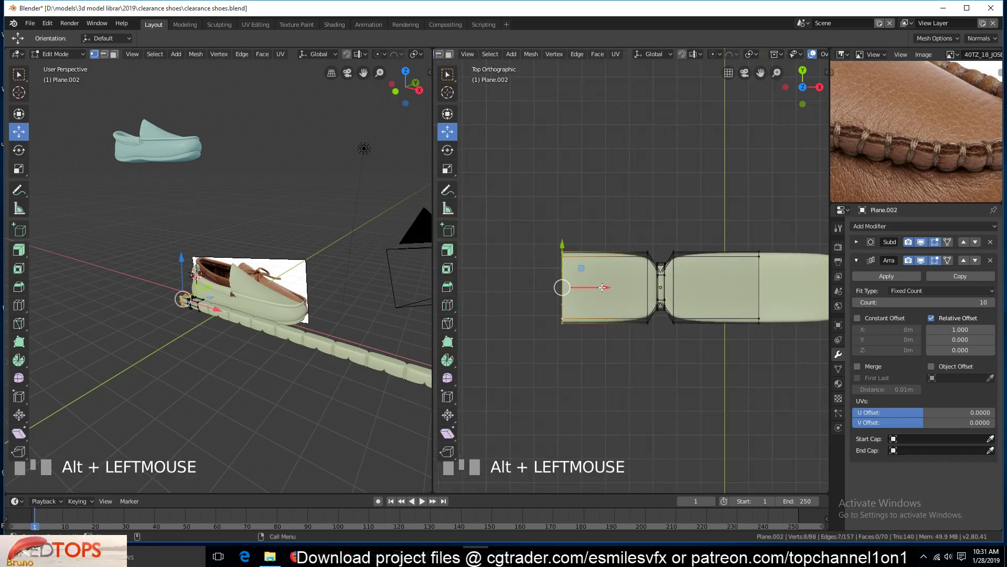
pyautogui.moveTo(603, 287)
pyautogui.mouseDown()
pyautogui.moveTo(643, 282)
pyautogui.moveTo(604, 287)
pyautogui.mouseUp()
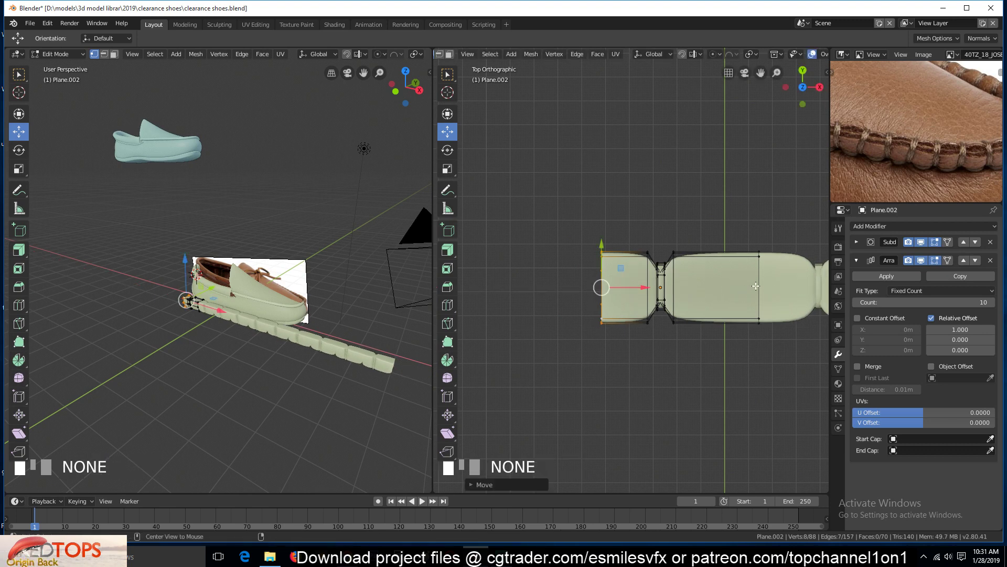
pyautogui.keyDown('alt'); pyautogui.click(756, 286); pyautogui.keyUp('alt')
pyautogui.moveTo(790, 287); pyautogui.dragTo(728, 293)
pyautogui.press('Tab')
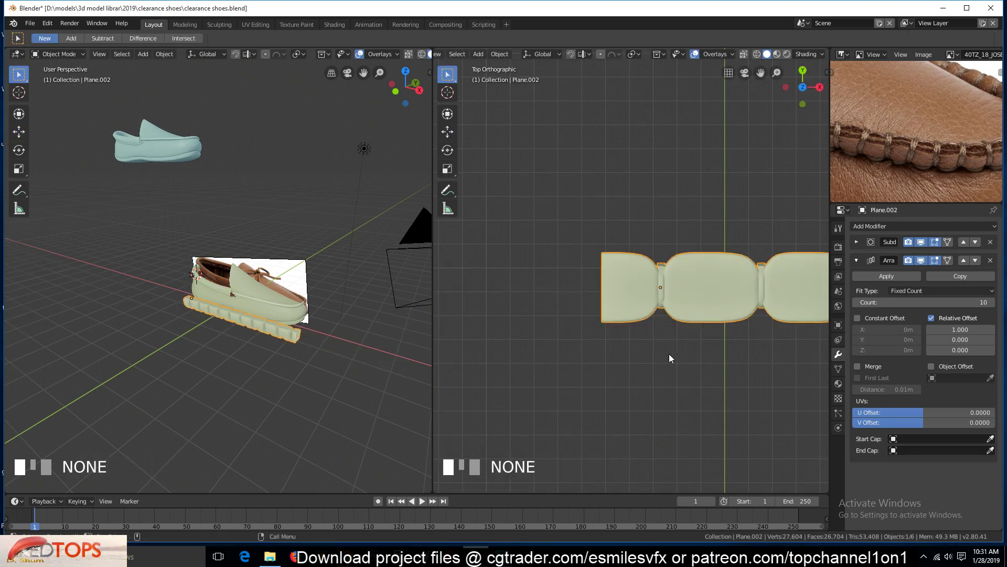
pyautogui.hotkey('ctrl', 's')
# Enable Merge in the block's Array modifier
pyautogui.hotkey('alt', 'a')
pyautogui.press('`')
pyautogui.moveTo(679, 350); pyautogui.dragTo(679, 228, button='middle')
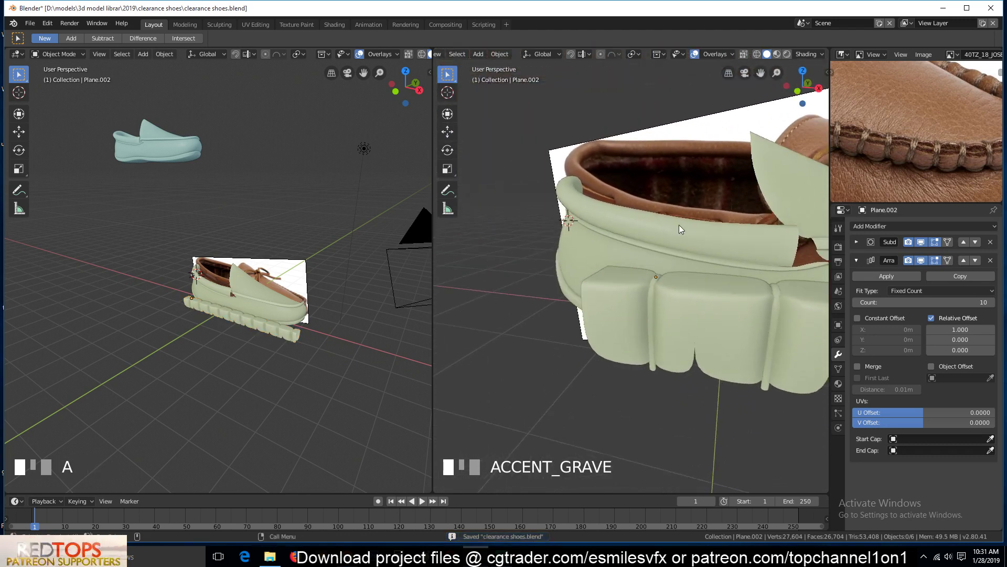
pyautogui.press('Tab')
pyautogui.click(857, 365)
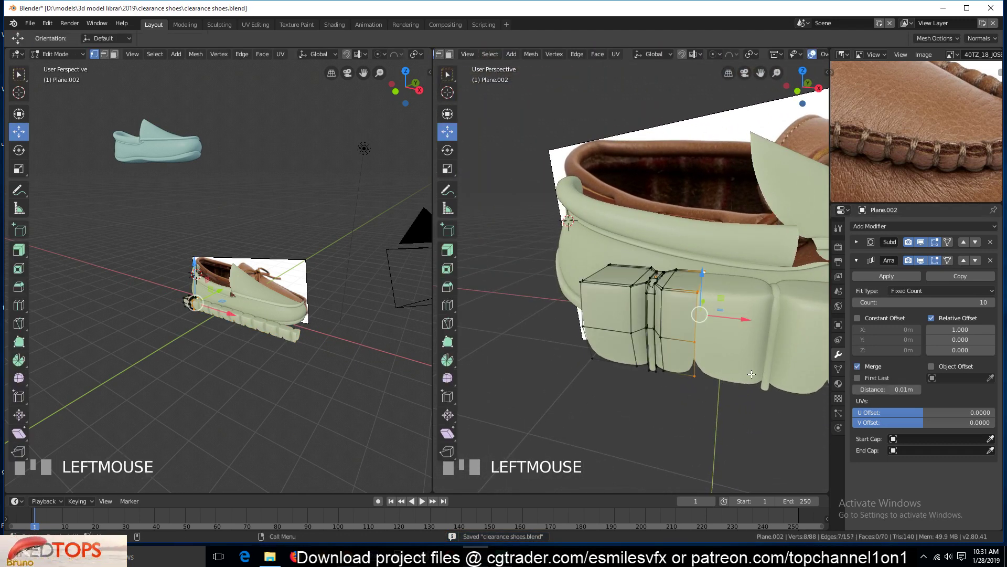
pyautogui.press('Tab')
# Move the Array modifier above the Subdivision Surface modifier and save the file
pyautogui.click(965, 261)
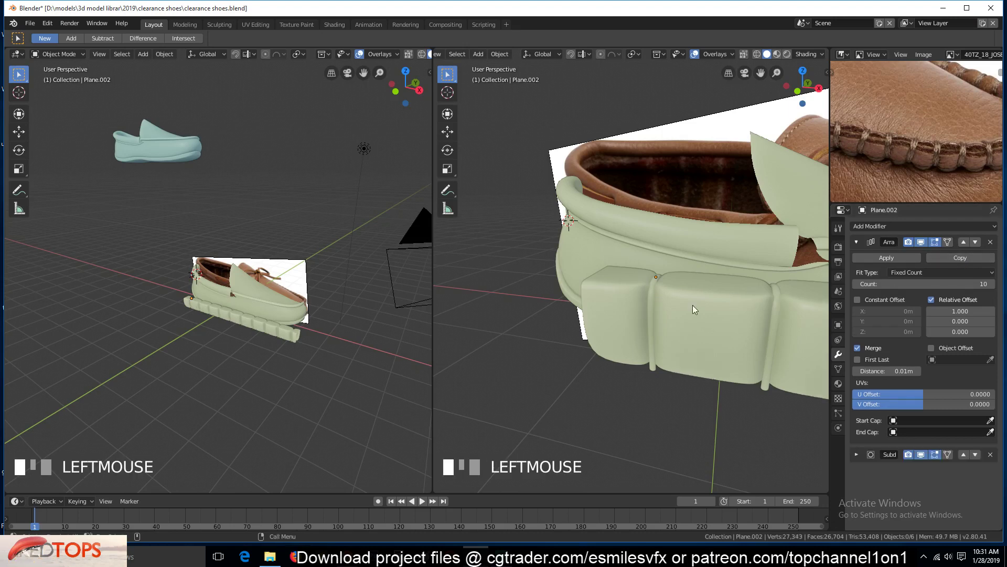
pyautogui.press('`')
pyautogui.moveTo(568, 324); pyautogui.dragTo(604, 351, button='middle')
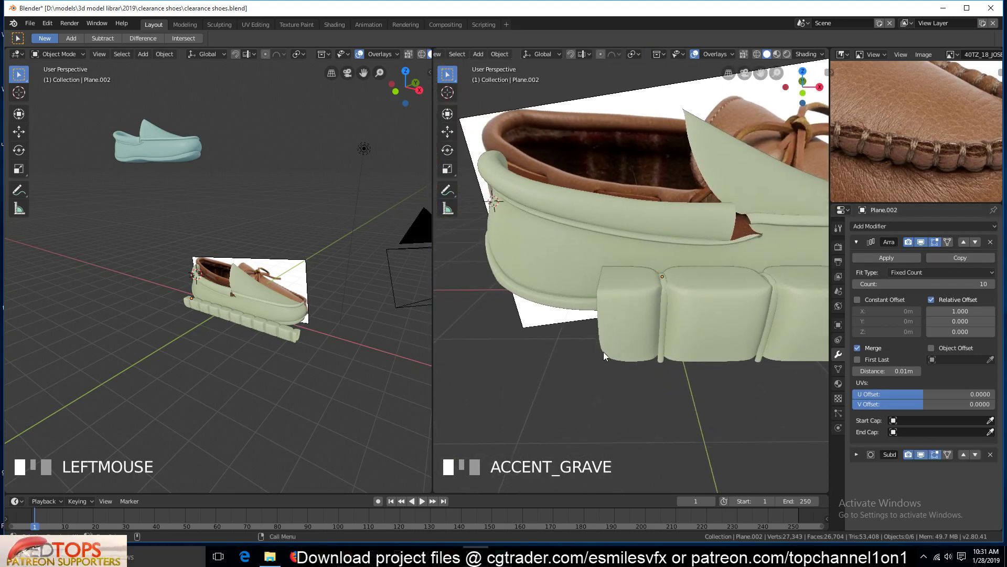
pyautogui.hotkey('ctrl', 's')
# Add a centred lengthwise loop cut along the top of the block
pyautogui.press('KP_7')
pyautogui.scroll(-3, 607, 355)
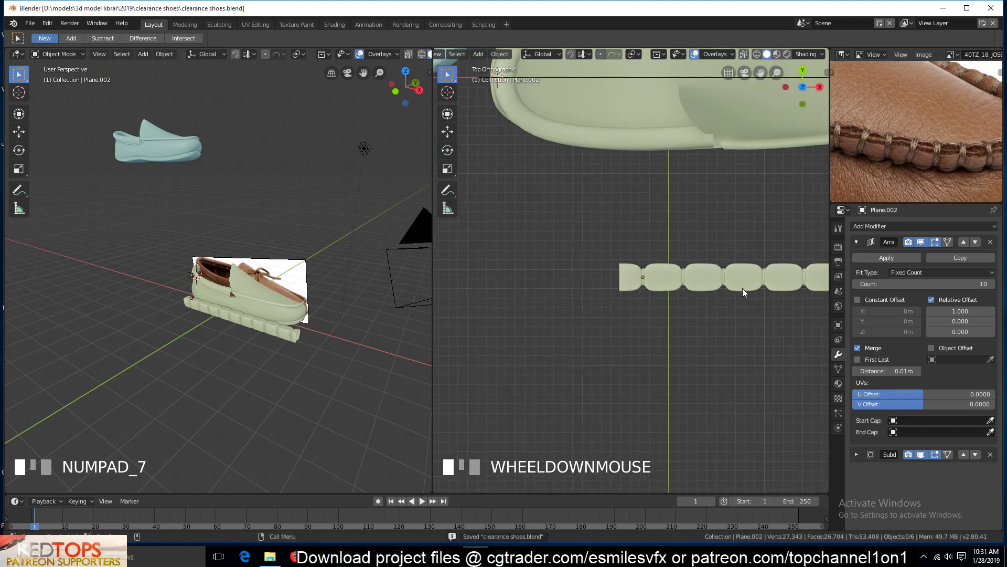
pyautogui.press('Tab')
pyautogui.press('`')
pyautogui.moveTo(734, 260); pyautogui.dragTo(666, 223, button='middle')
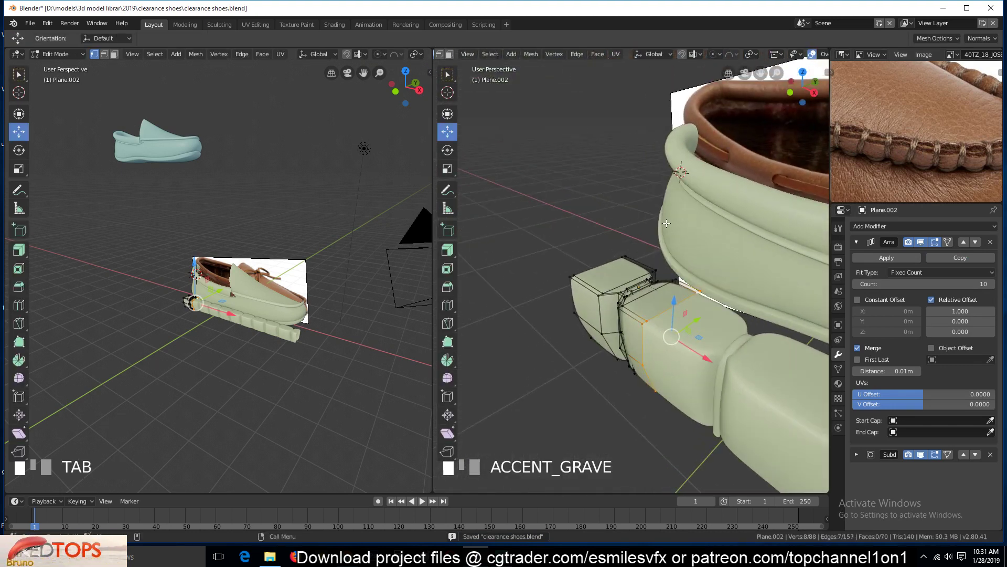
pyautogui.hotkey('ctrl', 'r')
pyautogui.click(650, 292)
pyautogui.rightClick(650, 291)
# Select the centre line vertices on top of both halves of the block and raise them slightly along Z
pyautogui.scroll(2, 656, 310)
pyautogui.click(577, 262)
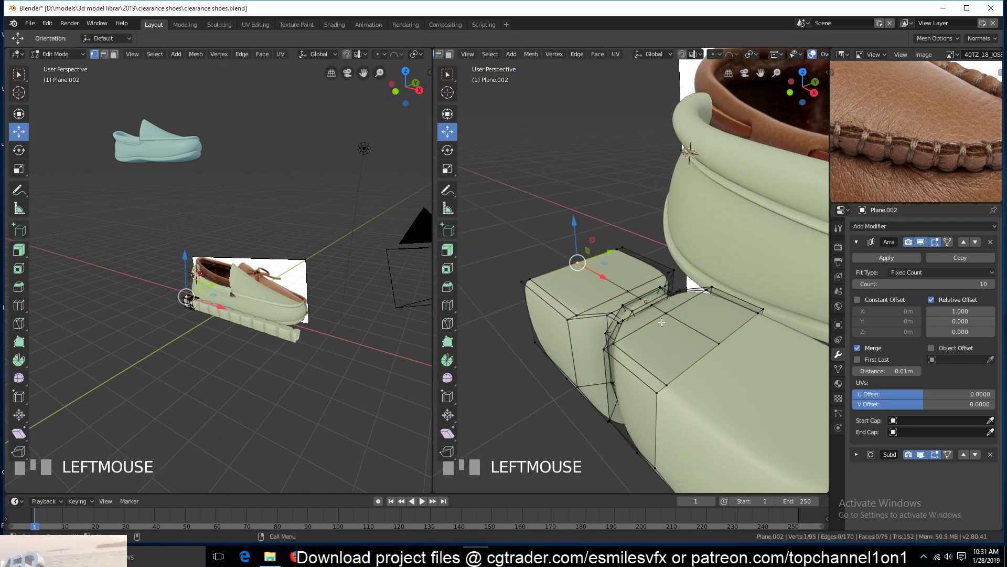
pyautogui.keyDown('shift'); pyautogui.click(660, 315); pyautogui.keyUp('shift')
pyautogui.keyDown('shift'); pyautogui.click(719, 342); pyautogui.keyUp('shift')
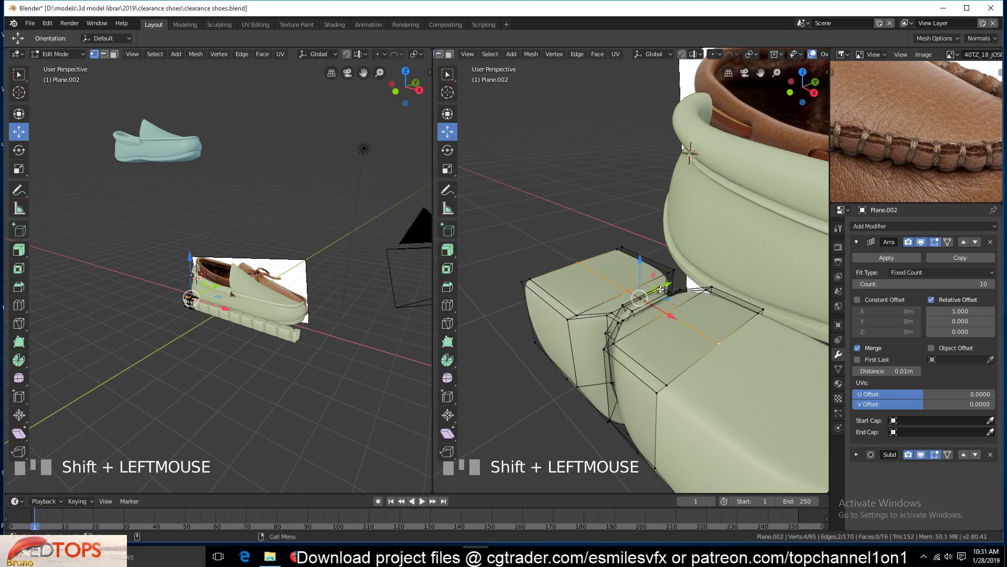
pyautogui.moveTo(641, 265); pyautogui.dragTo(638, 253)
pyautogui.press('Tab')
pyautogui.press('`')
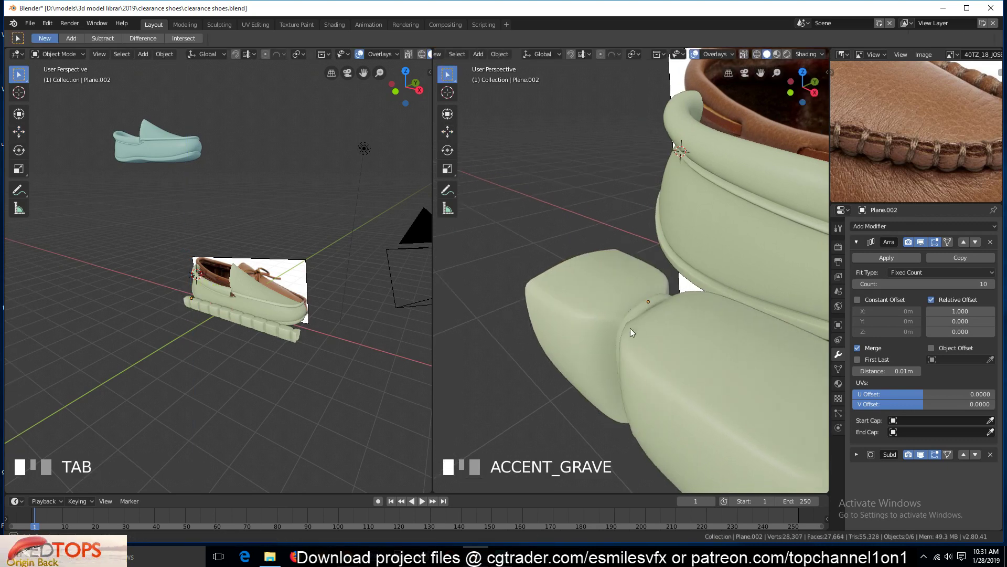
# Save the file and check the joints between the arrayed blocks
pyautogui.moveTo(630, 329); pyautogui.dragTo(517, 320, button='middle')
pyautogui.hotkey('ctrl', 's')
pyautogui.press('`')
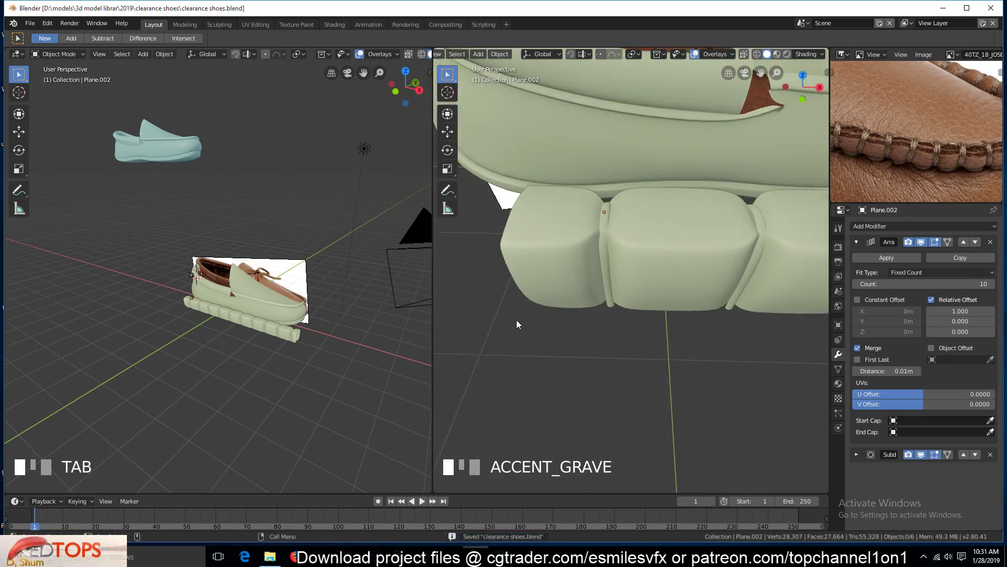
pyautogui.moveTo(643, 282); pyautogui.dragTo(725, 184, button='middle')
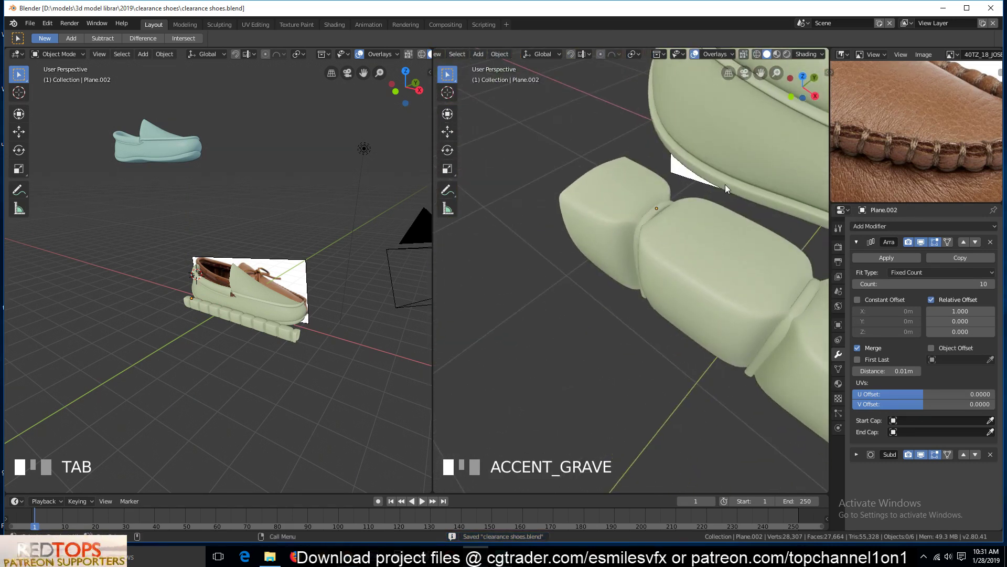
pyautogui.scroll(-4, 662, 281)
pyautogui.hotkey('ctrl', 's')
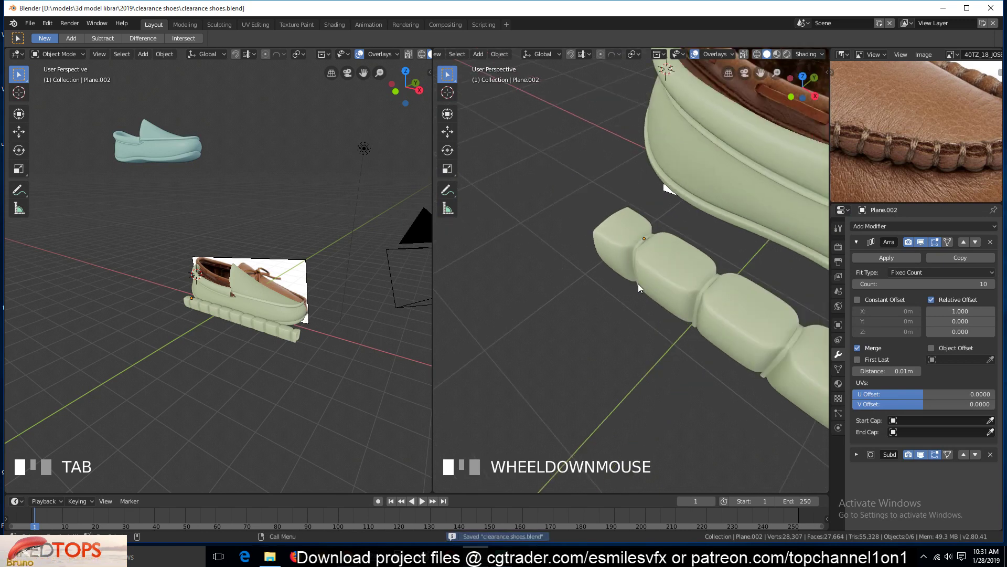
pyautogui.scroll(-1, 635, 283)
# Select the edge loop running along the toe seam of the shoe mesh in Edit Mode
pyautogui.click(635, 283)
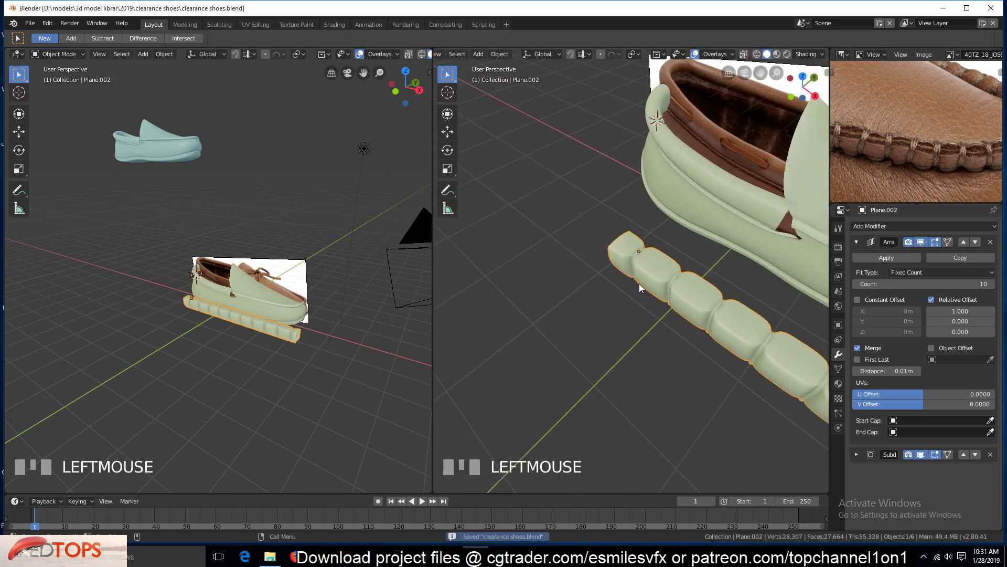
pyautogui.moveTo(639, 284); pyautogui.dragTo(552, 303, button='middle')
pyautogui.click(755, 256)
pyautogui.moveTo(755, 257); pyautogui.dragTo(553, 284, button='middle')
pyautogui.press('Tab')
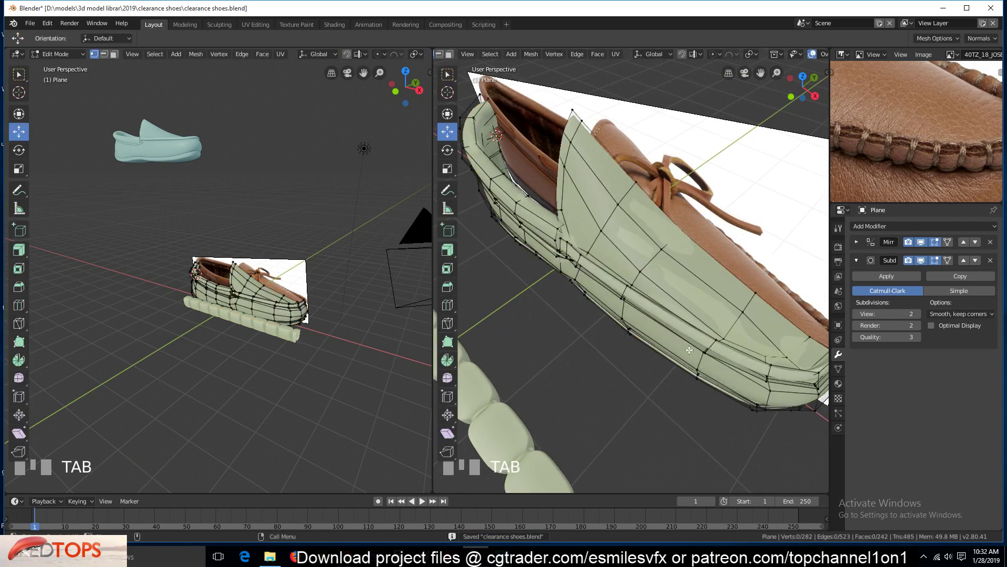
pyautogui.scroll(2, 666, 294)
pyautogui.press('2')
pyautogui.keyDown('alt'); pyautogui.click(601, 278); pyautogui.keyUp('alt')
pyautogui.scroll(-1, 600, 279)
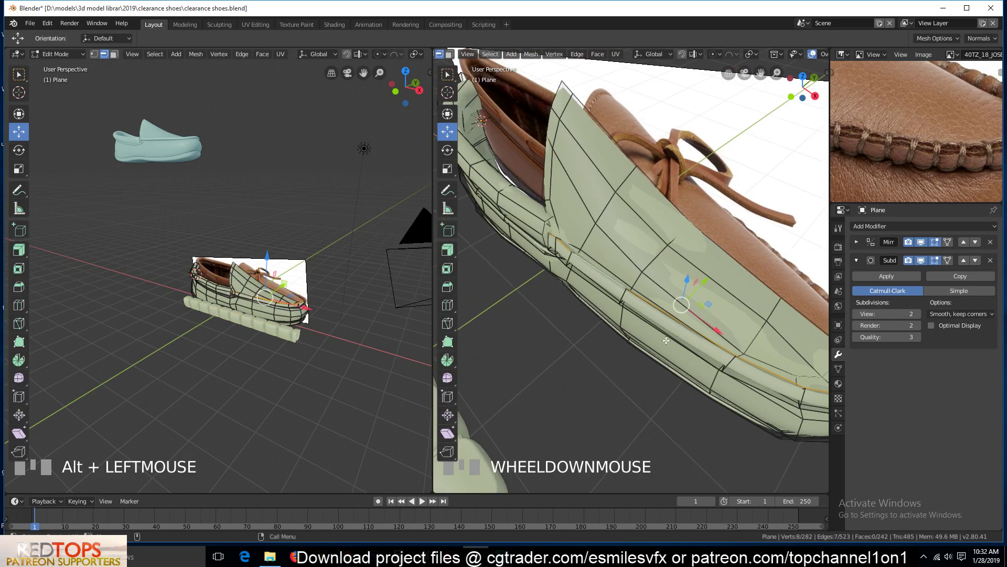
# Duplicate the selected seam edge loop in place and separate it into its own object
pyautogui.press('`')
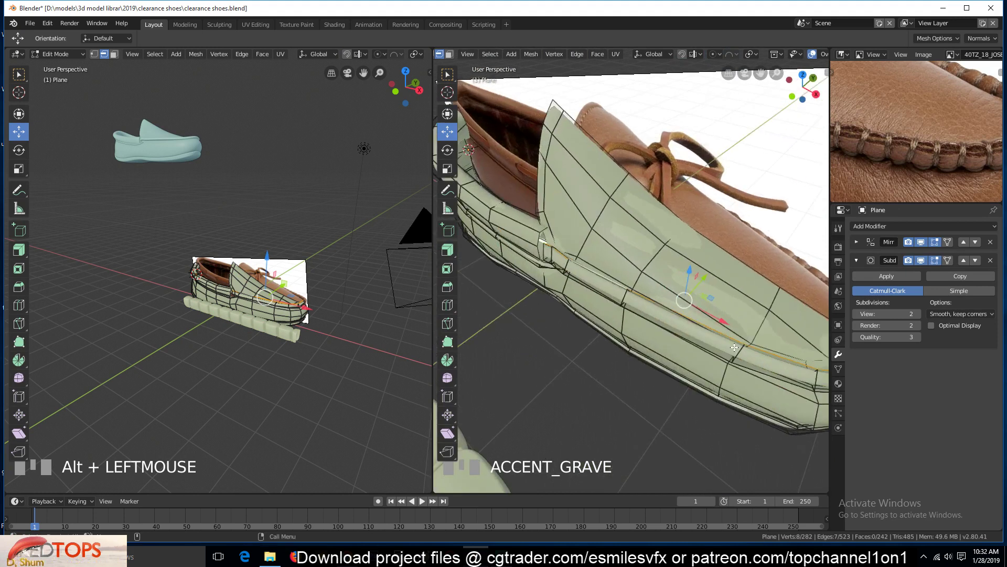
pyautogui.hotkey('shift', 'd')
pyautogui.rightClick(735, 347)
pyautogui.press('p')
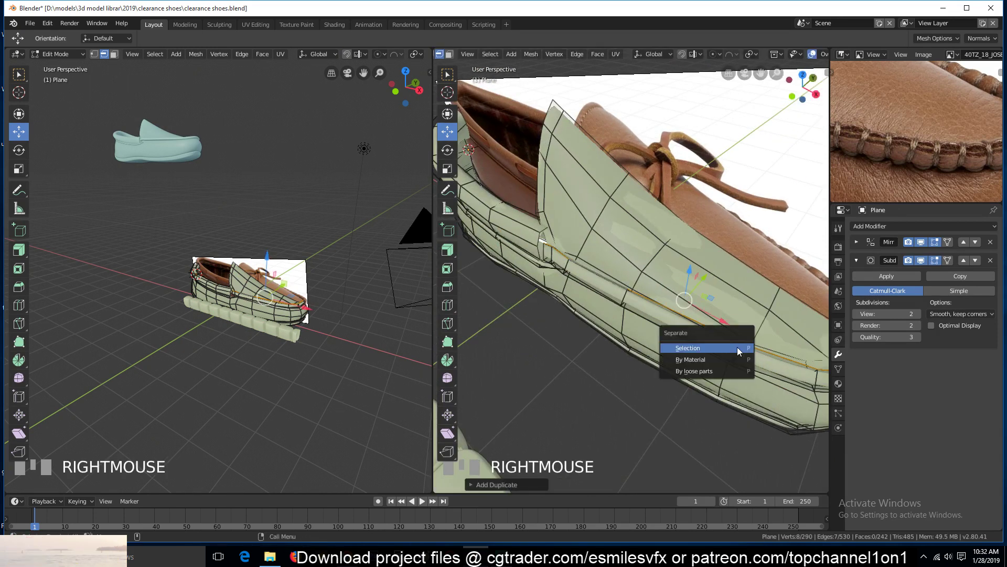
pyautogui.click(737, 347)
pyautogui.press('Tab')
# Hide the shoe mesh and the shoe reference image
pyautogui.click(709, 346)
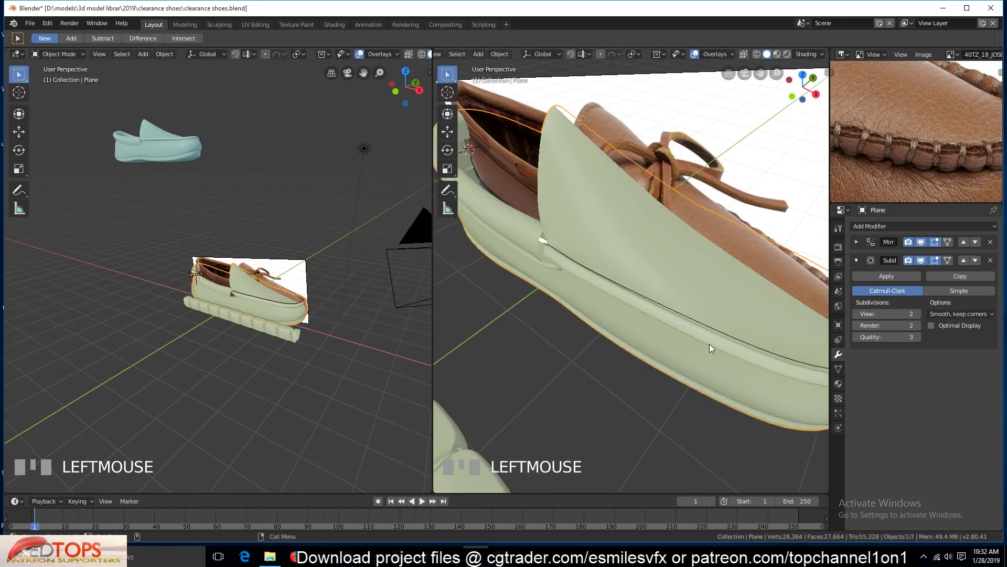
pyautogui.press('h')
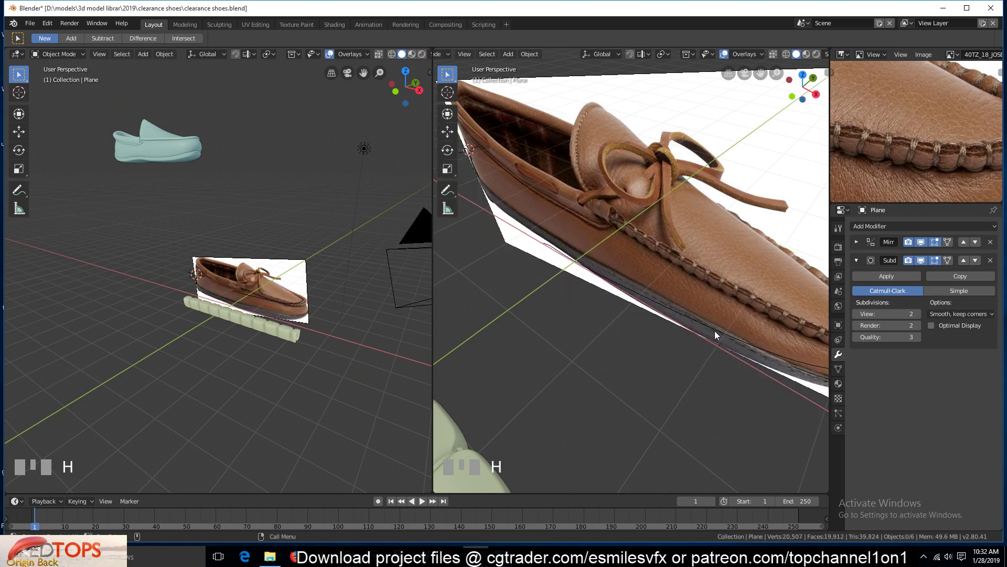
pyautogui.click(718, 321)
pyautogui.click(726, 294)
pyautogui.press('h')
# Apply the Mirror modifier on the separated seam line and remove its Subdivision Surface modifier
pyautogui.click(713, 334)
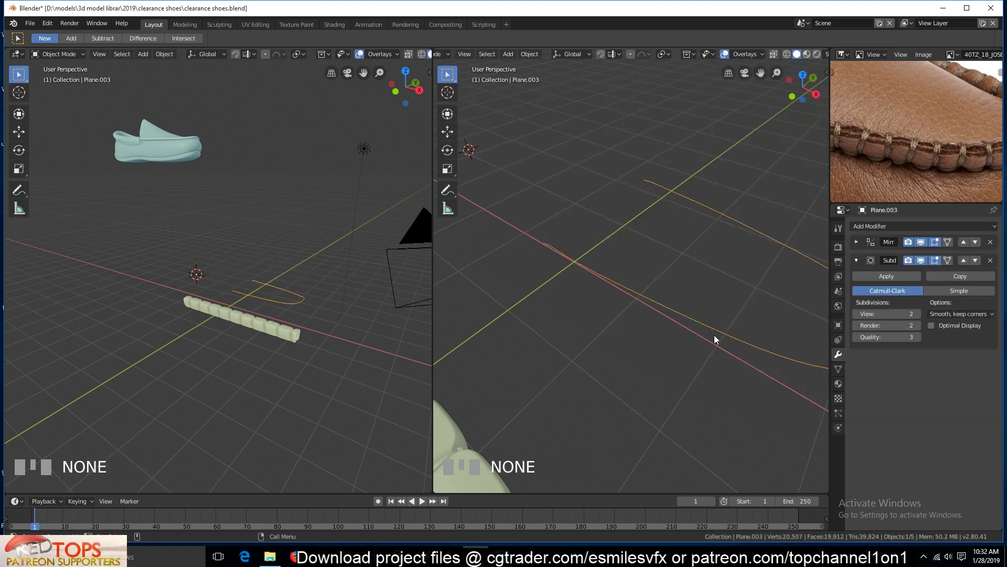
pyautogui.scroll(-2, 628, 403)
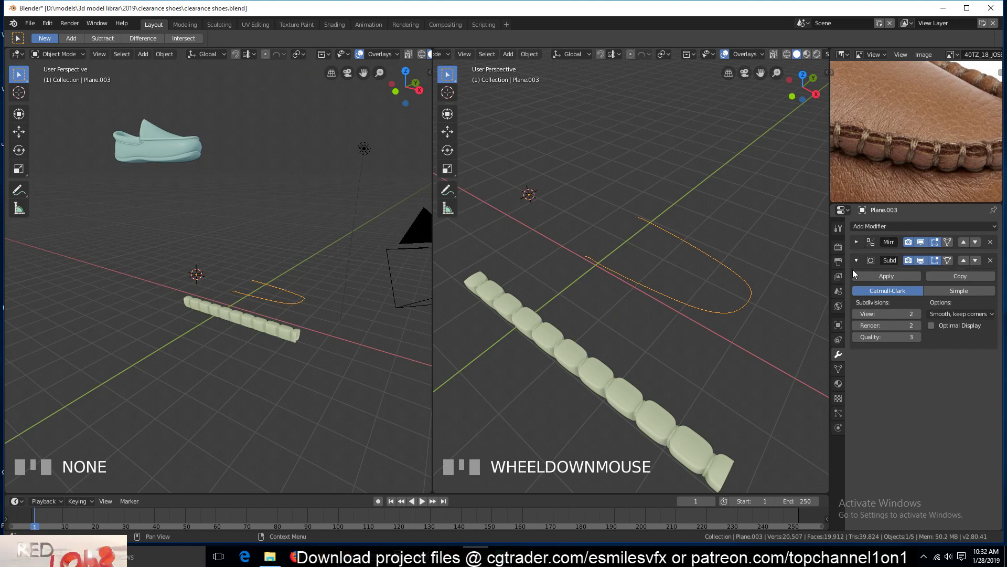
pyautogui.press('Tab')
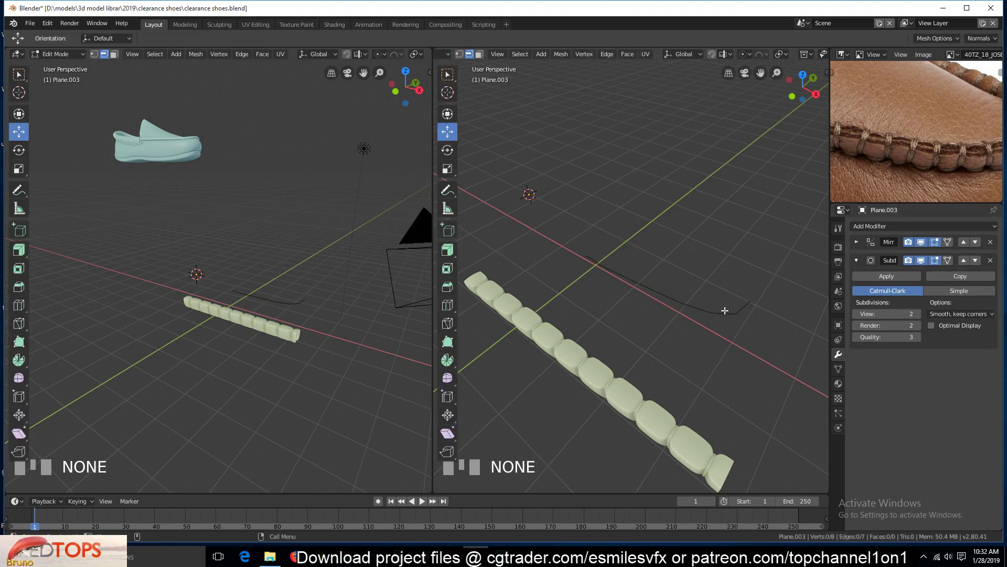
pyautogui.press('1')
pyautogui.press('Tab')
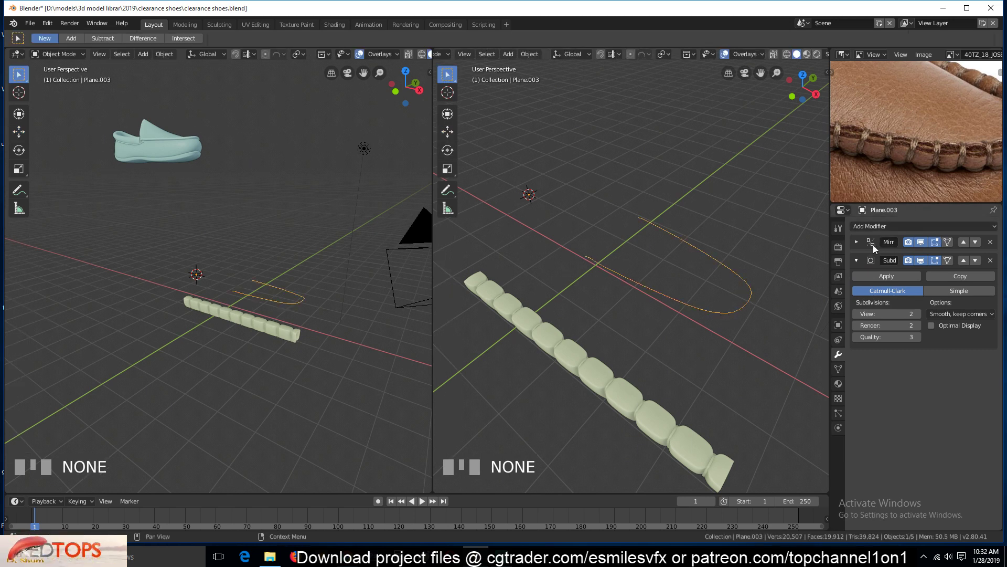
pyautogui.click(858, 241)
pyautogui.click(882, 256)
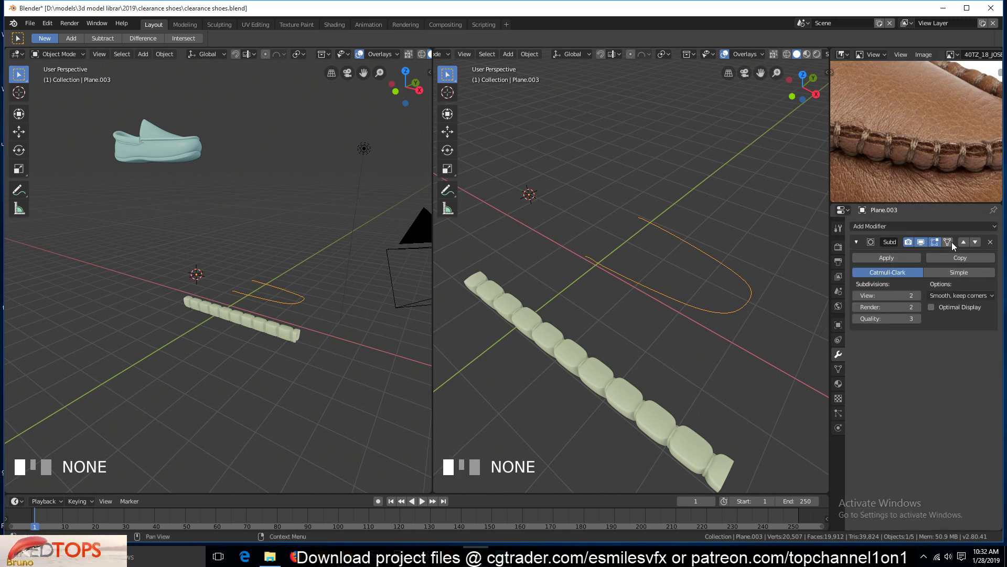
pyautogui.click(991, 242)
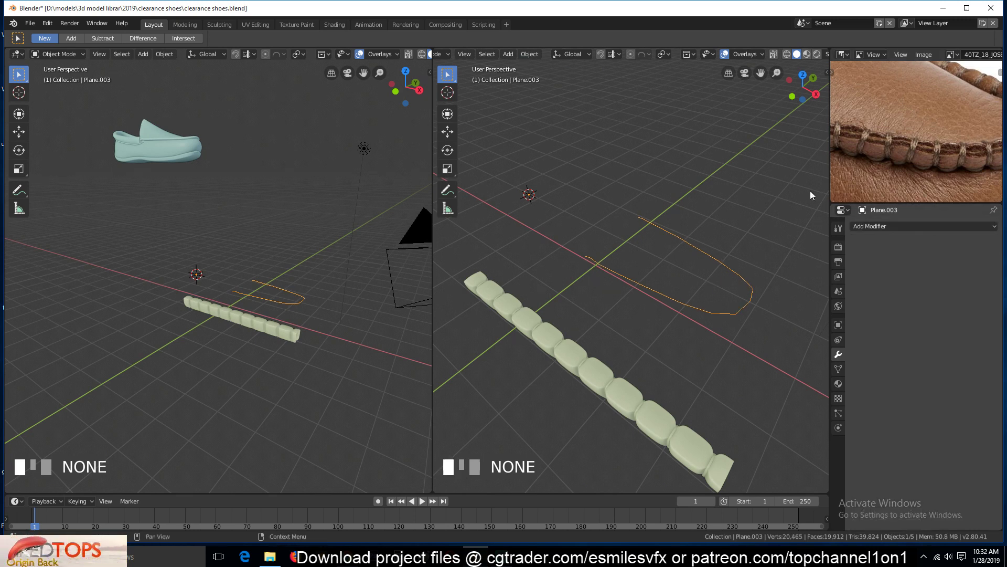
# Convert the U-shaped seam line from a mesh to a curve and save the file
pyautogui.click(530, 54)
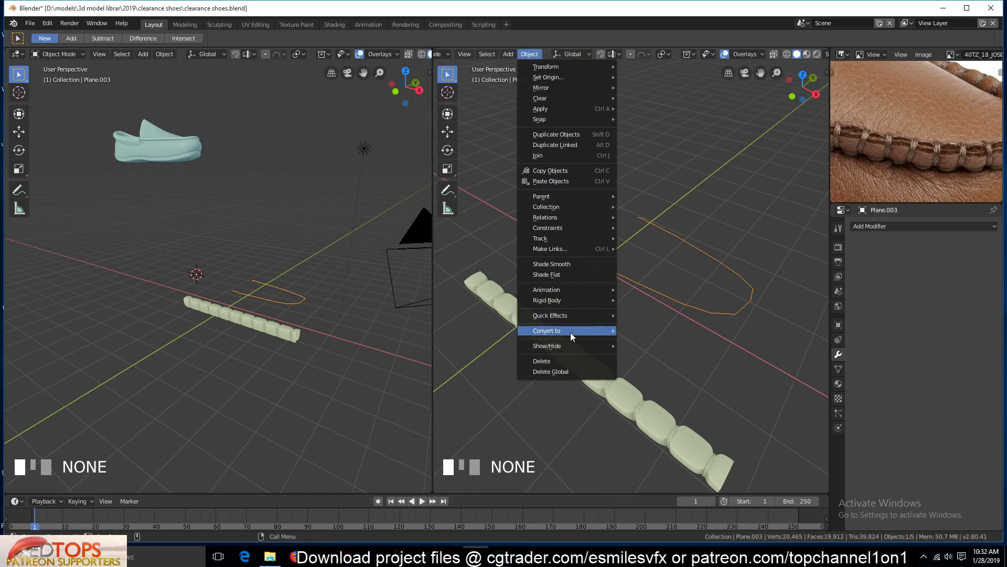
pyautogui.moveTo(570, 332)
pyautogui.click(664, 332)
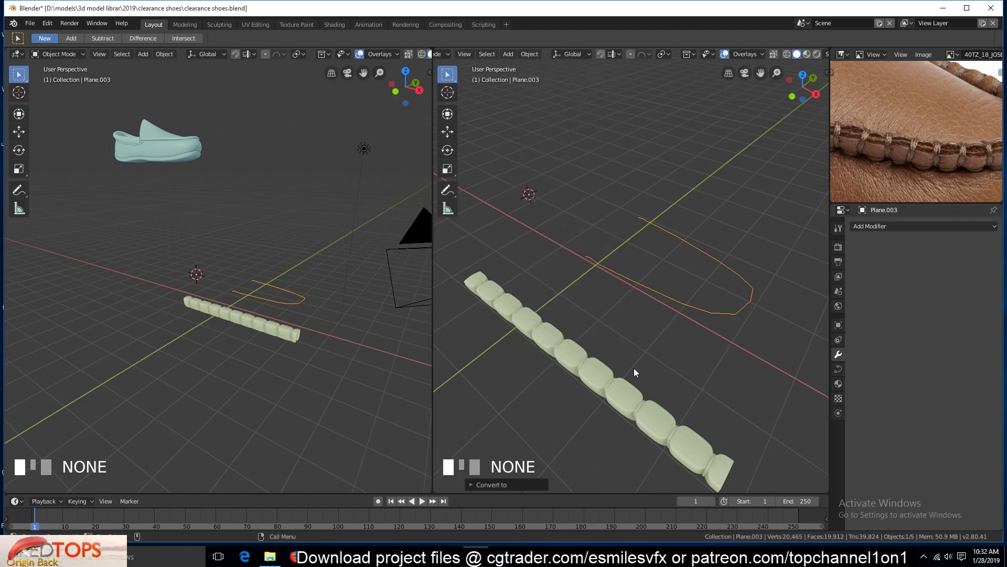
pyautogui.press('Tab')
pyautogui.press('Tab')
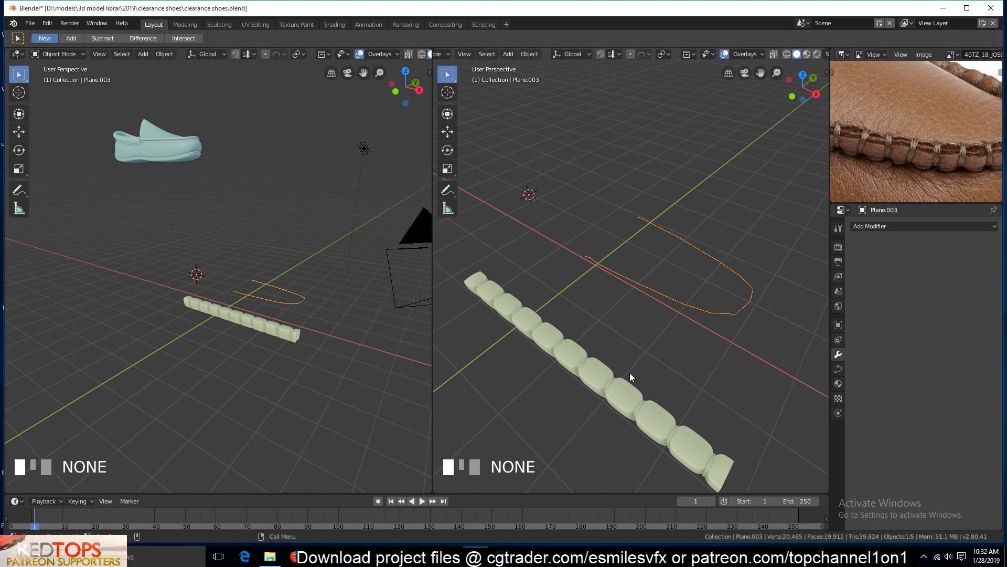
pyautogui.click(638, 300)
pyautogui.hotkey('ctrl', 's')
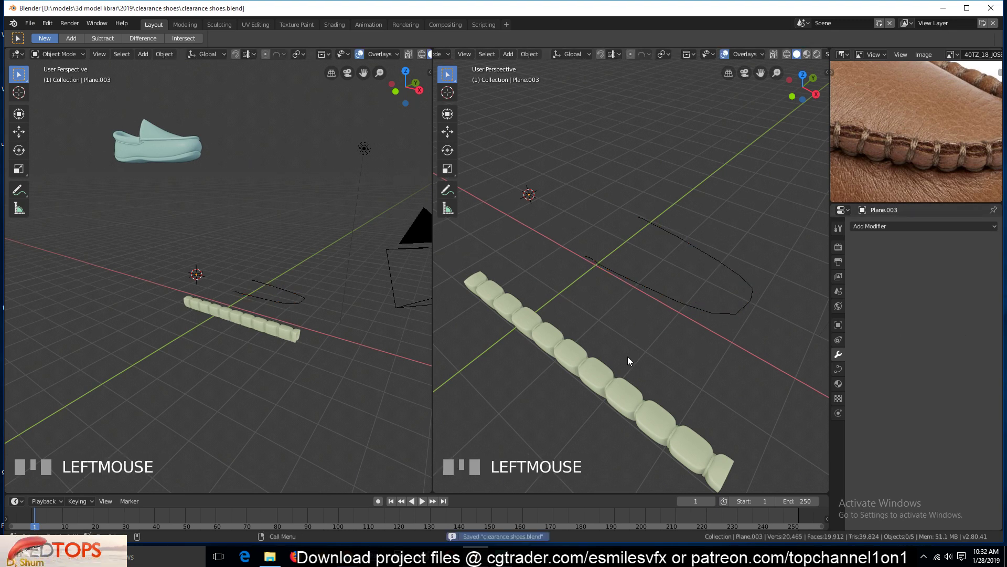
# Add a Curve modifier to the block row, using the seam curve as its object with X deformation
pyautogui.click(615, 388)
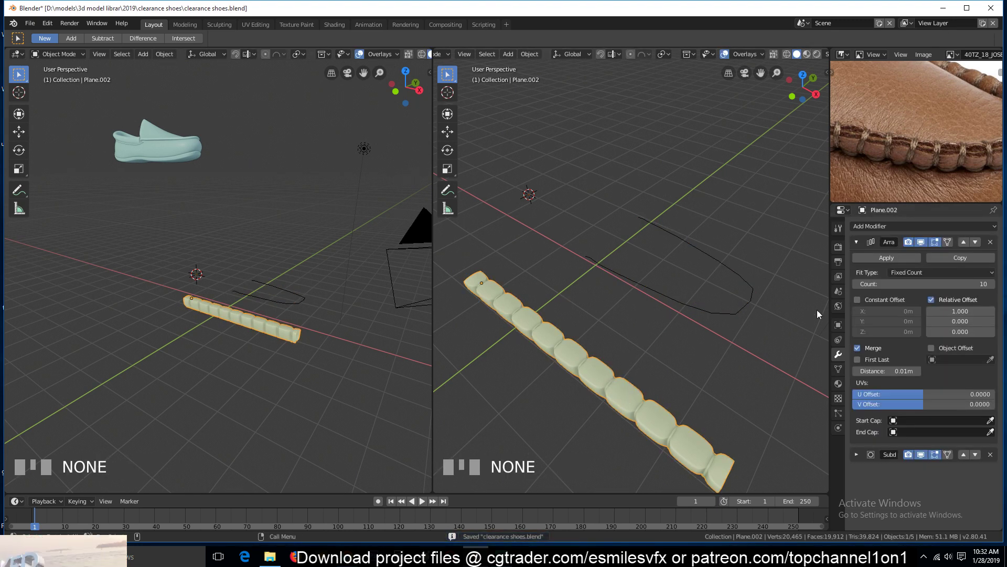
pyautogui.click(858, 240)
pyautogui.click(883, 229)
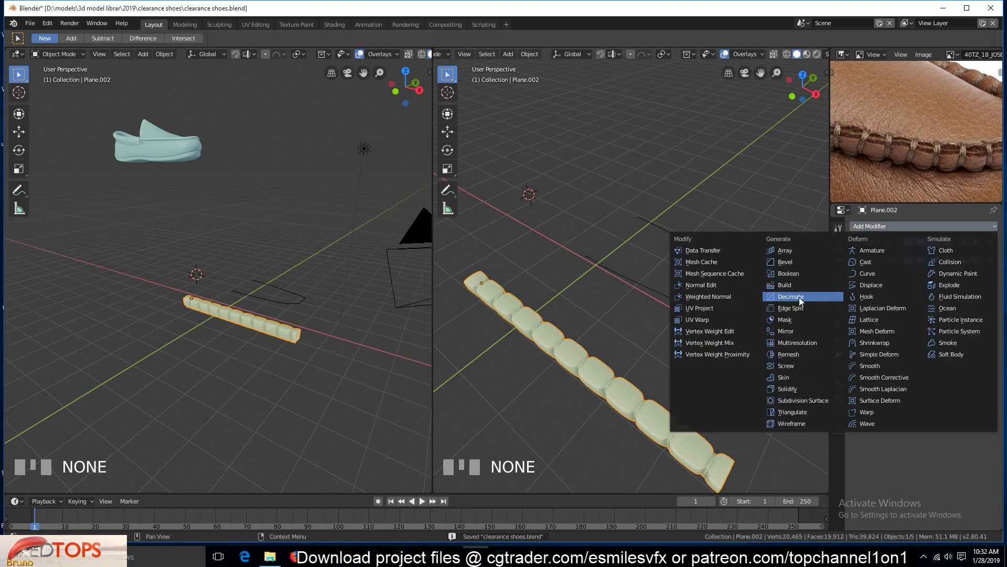
pyautogui.click(873, 275)
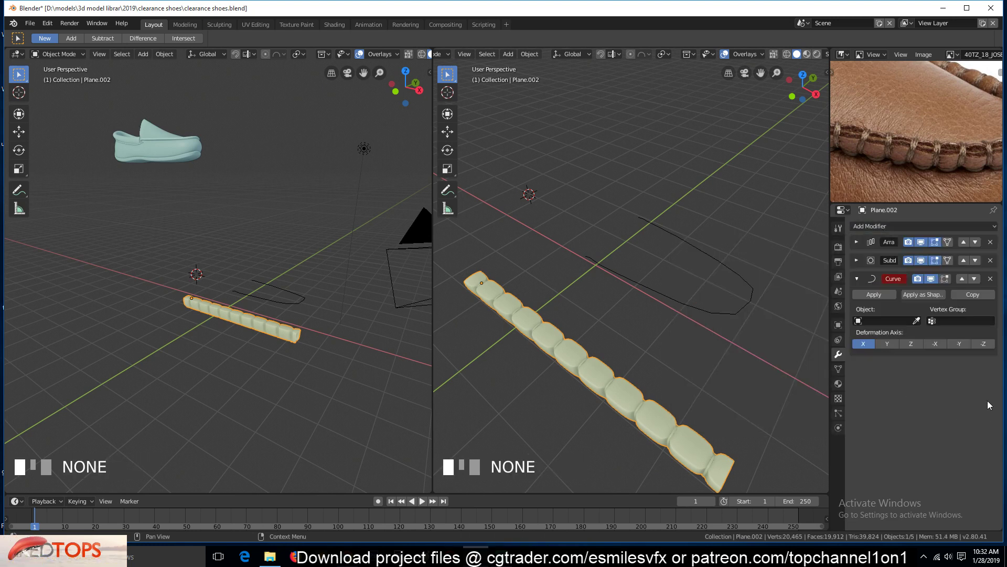
pyautogui.click(916, 320)
pyautogui.click(751, 296)
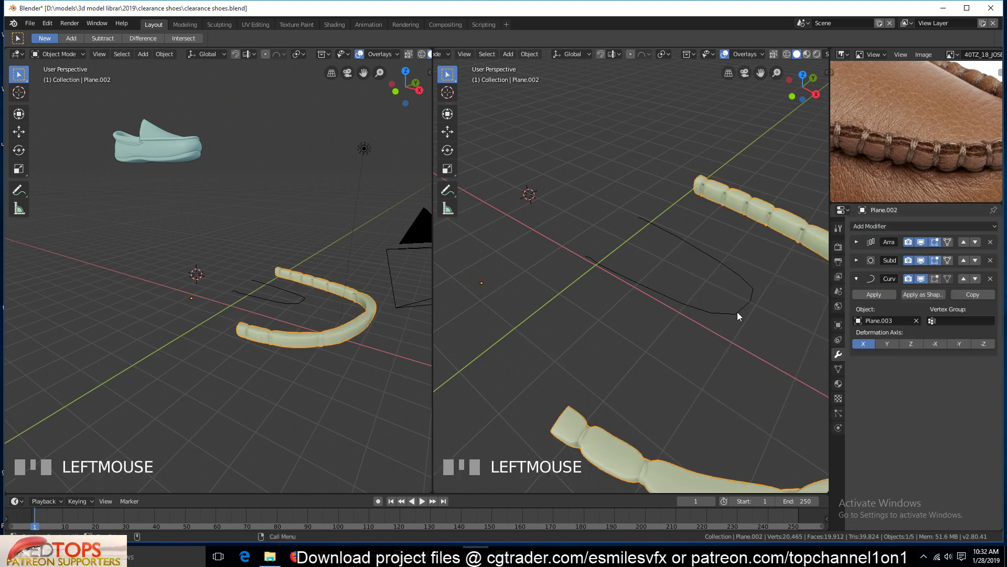
pyautogui.click(737, 311)
pyautogui.click(741, 195)
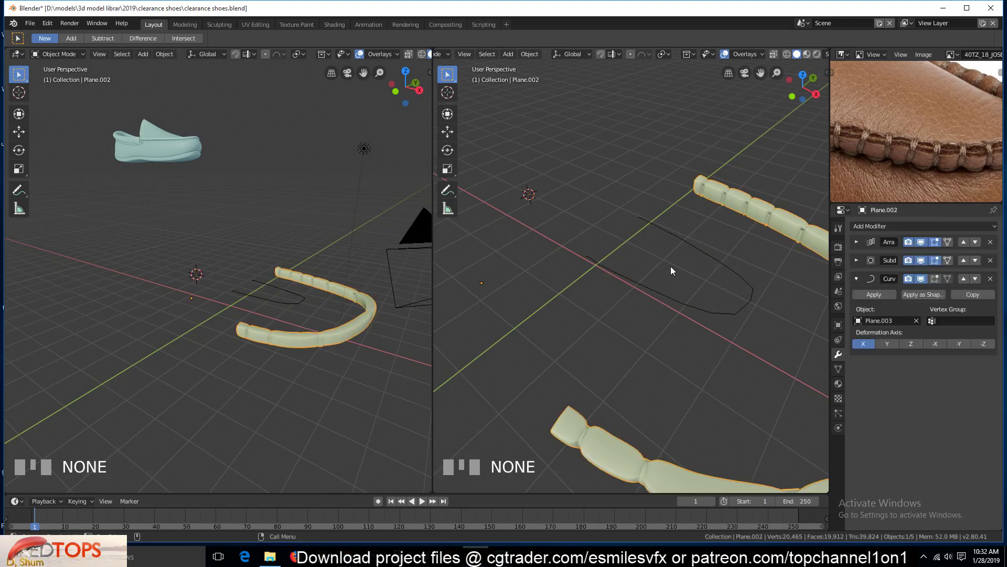
# Snap the block row to the 3D cursor so it follows the seam curve
pyautogui.hotkey('shift', 's')
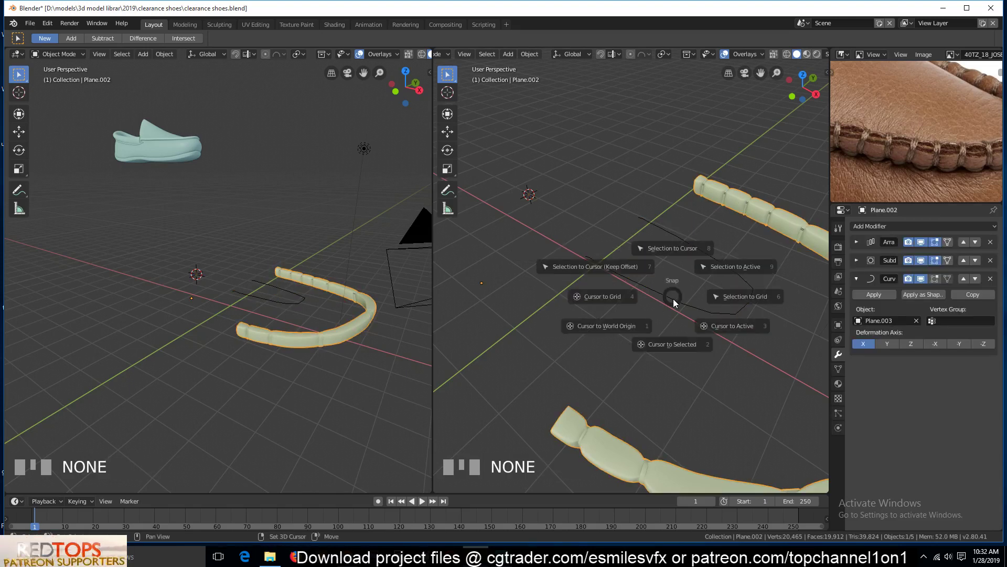
pyautogui.click(685, 237)
pyautogui.press('`')
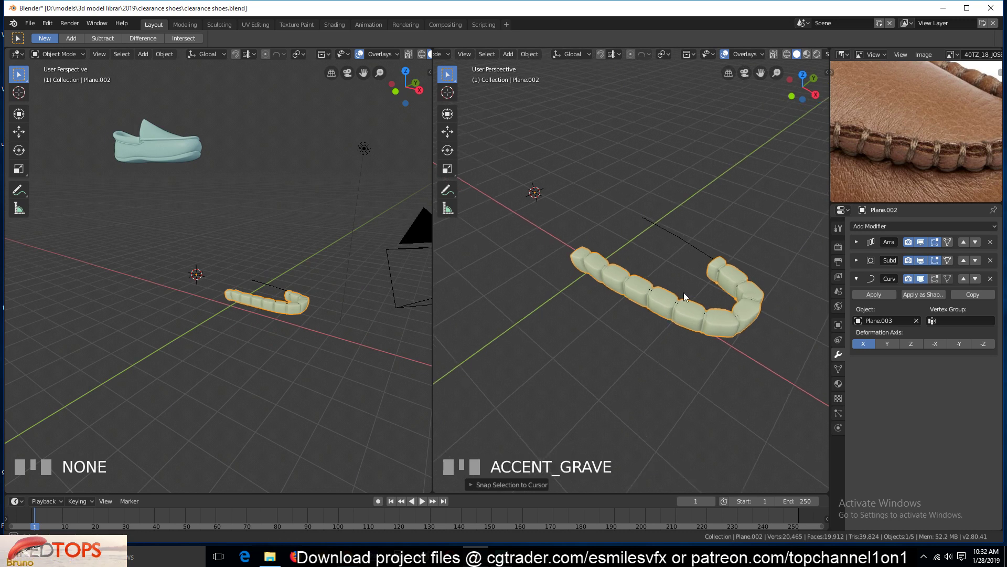
pyautogui.click(616, 229)
pyautogui.moveTo(688, 316); pyautogui.dragTo(723, 243, button='middle')
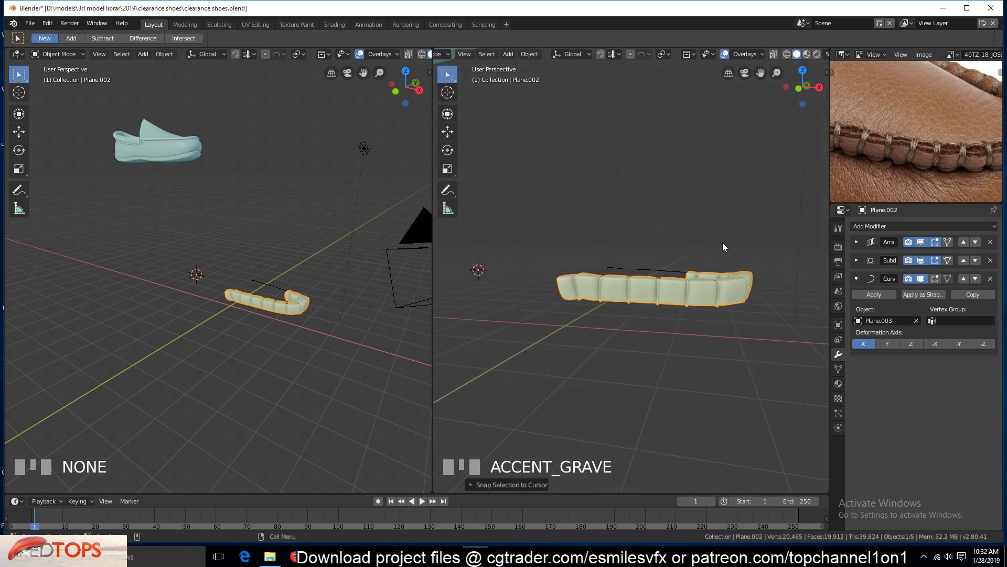
# Unhide the shoe mesh and reference image, and deselect everything
pyautogui.hotkey('alt', 'h')
pyautogui.hotkey('alt', 'a')
pyautogui.scroll(6, 708, 299)
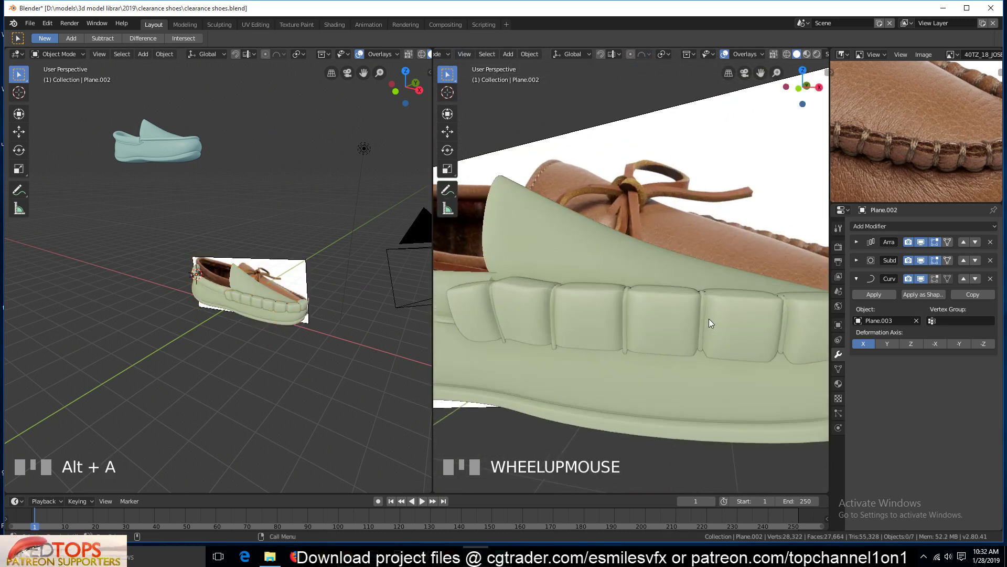
pyautogui.moveTo(701, 361); pyautogui.dragTo(726, 342, button='middle')
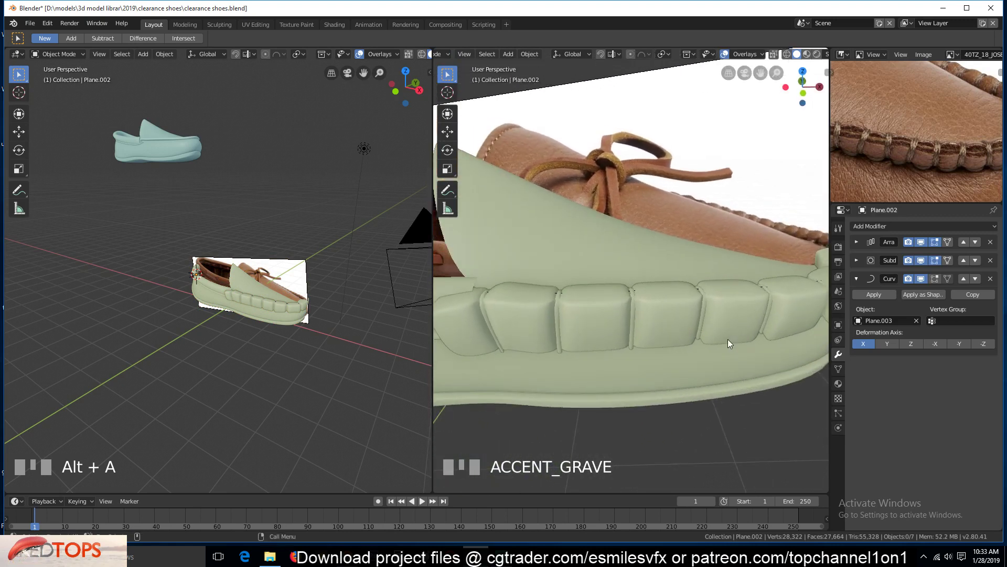
# Scale the block row down uniformly in two passes to match the narrow toe seam
pyautogui.click(713, 323)
pyautogui.press('s')
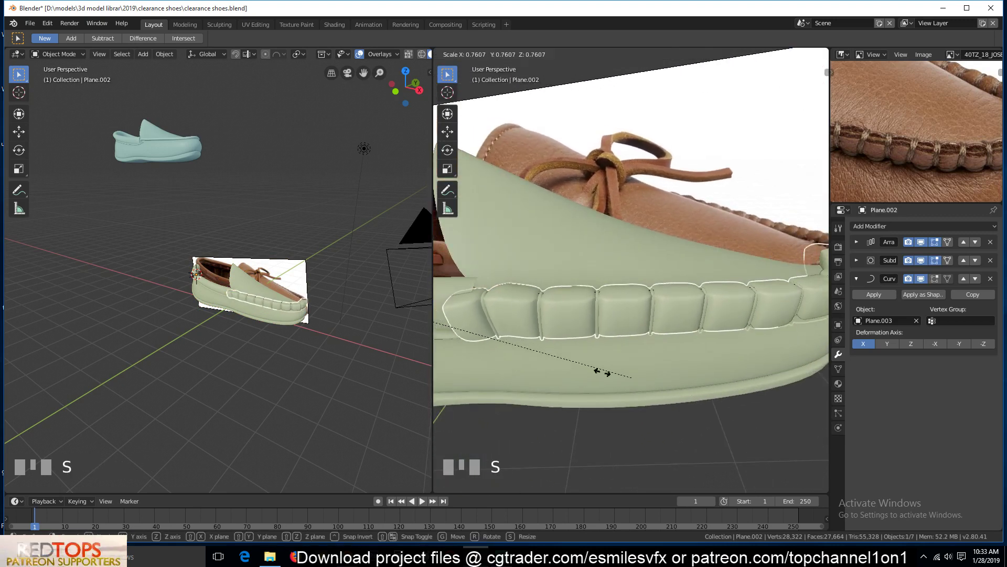
pyautogui.click(705, 410)
pyautogui.press('s')
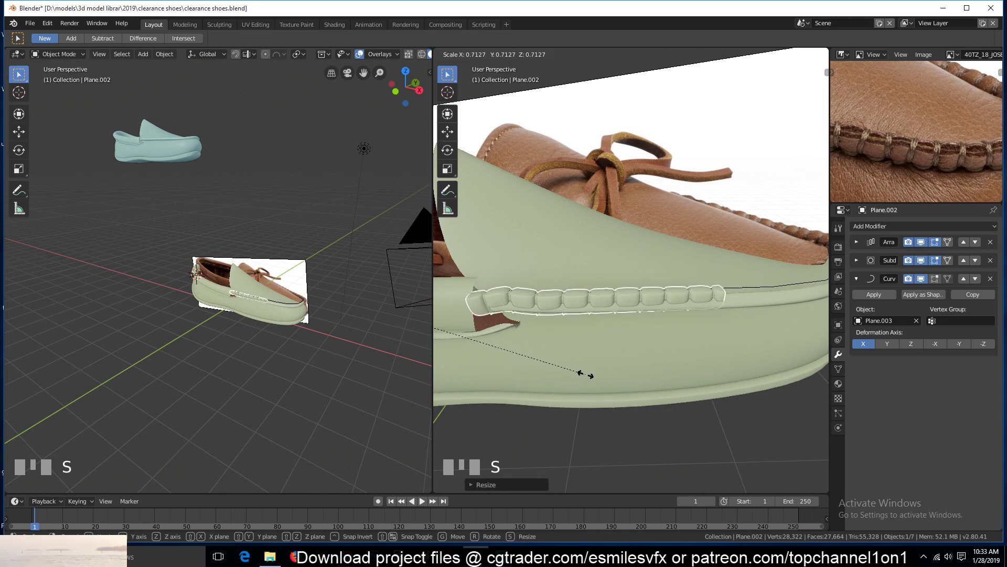
pyautogui.click(568, 373)
pyautogui.press('`')
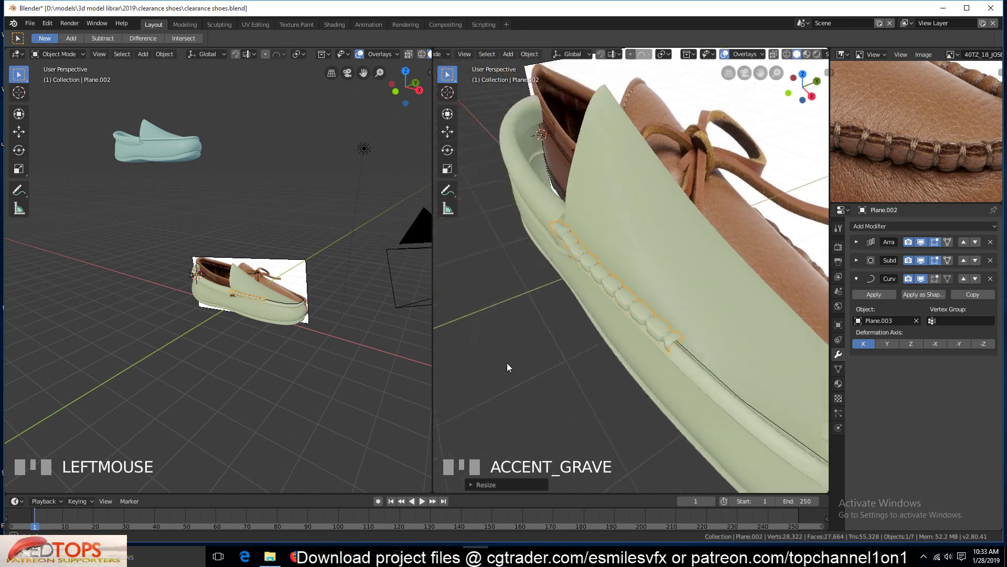
# Stretch the block row slightly along the global X axis
pyautogui.moveTo(453, 332); pyautogui.dragTo(621, 335, button='middle')
pyautogui.press('s')
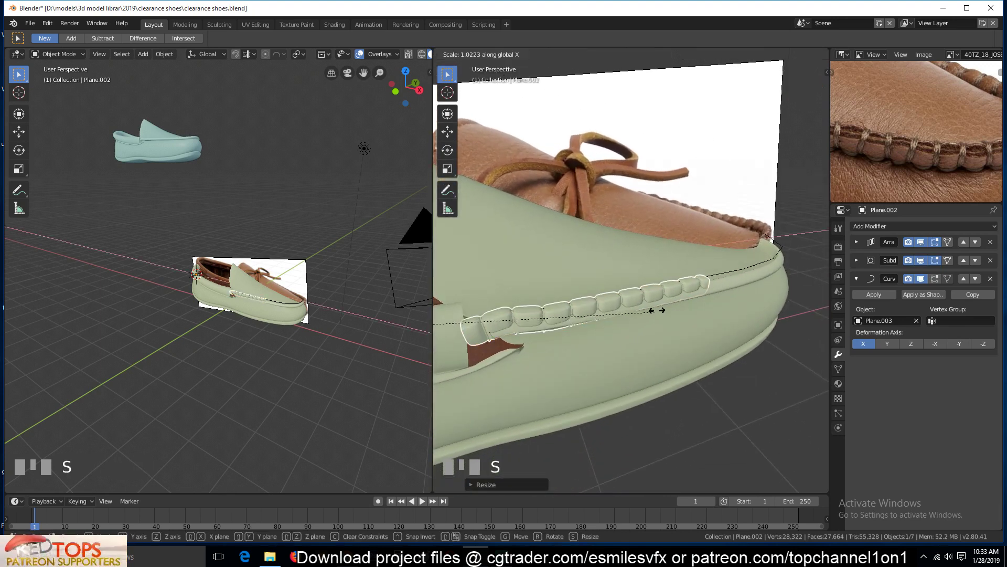
pyautogui.click(740, 295)
pyautogui.press('`')
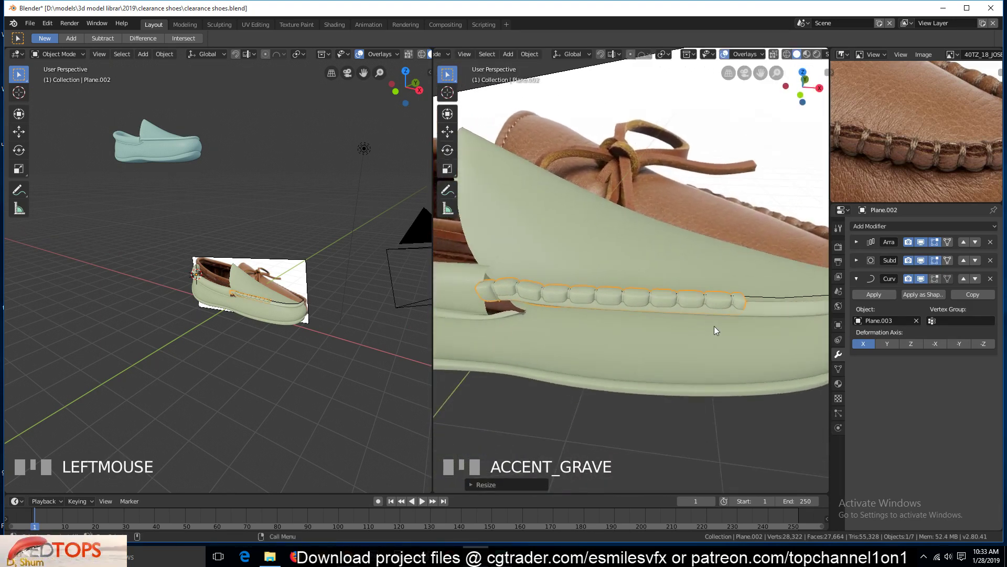
# Save the file, shift the block row slightly along the global X axis, and deselect everything
pyautogui.hotkey('ctrl', 's')
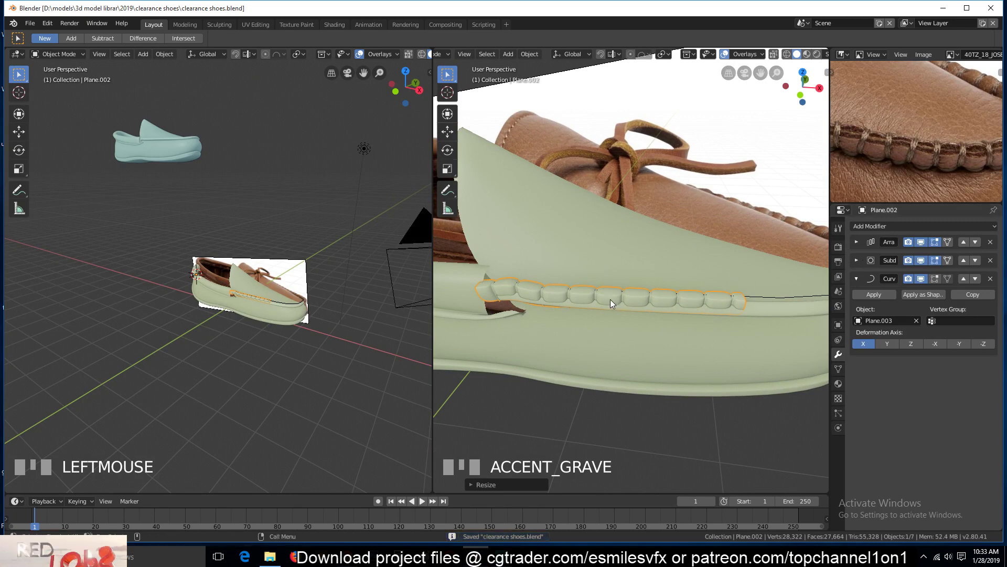
pyautogui.press('g')
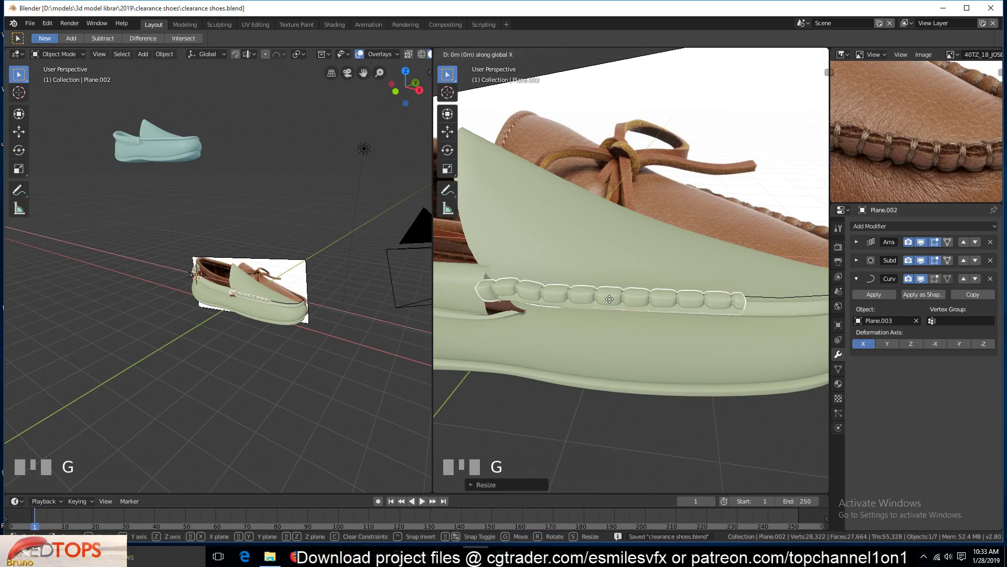
pyautogui.click(622, 300)
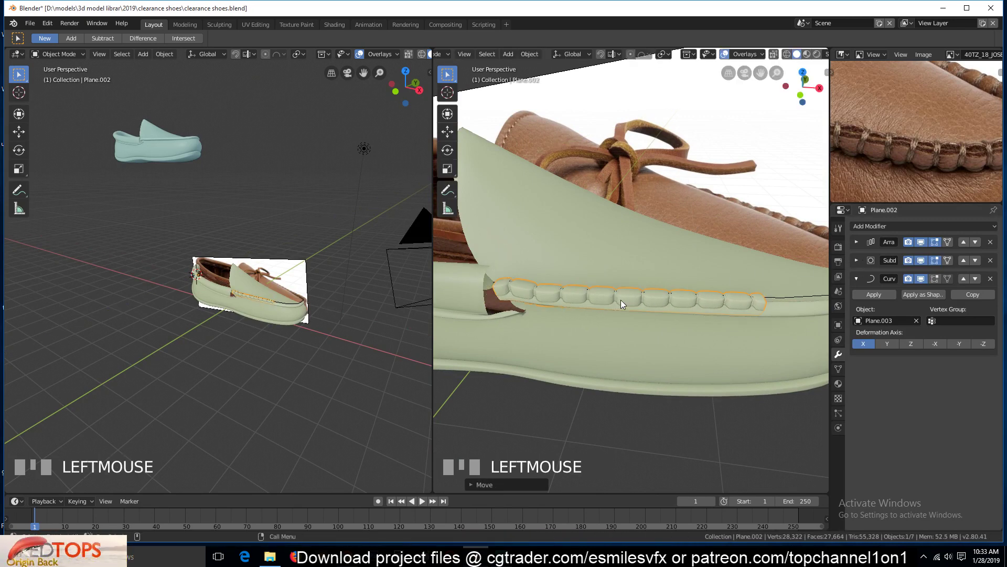
pyautogui.hotkey('alt', 'a')
pyautogui.press('`')
pyautogui.scroll(4, 694, 333)
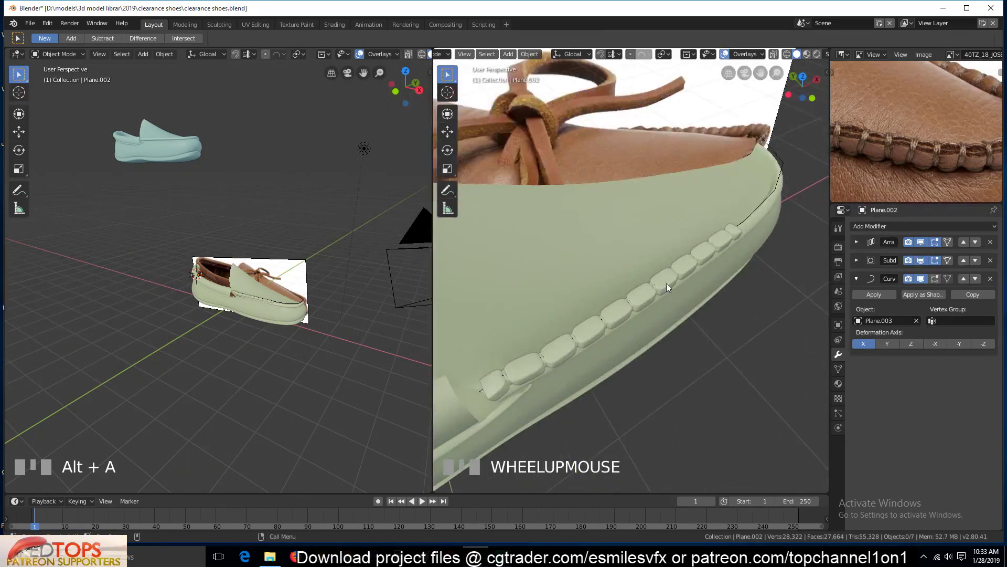
# Rotate the block row about the global X axis so it leans with the slope of the toe seam
pyautogui.press('`')
pyautogui.click(628, 294)
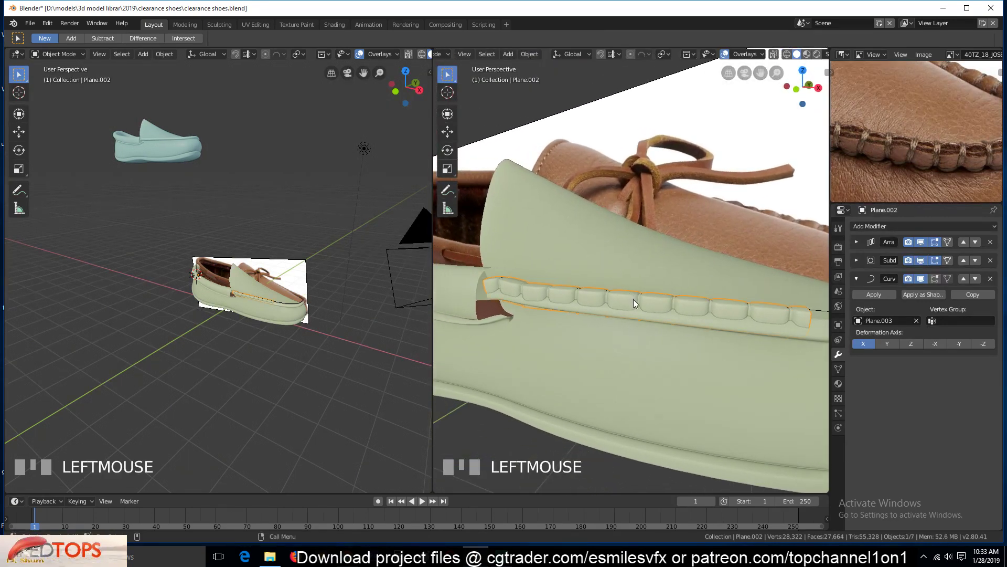
pyautogui.press('`')
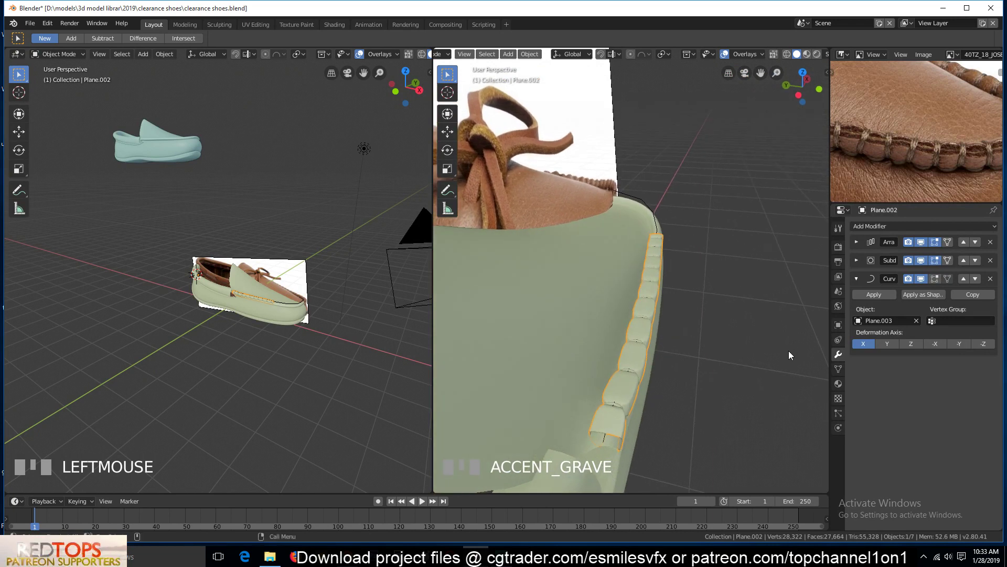
pyautogui.press('r')
pyautogui.press('x')
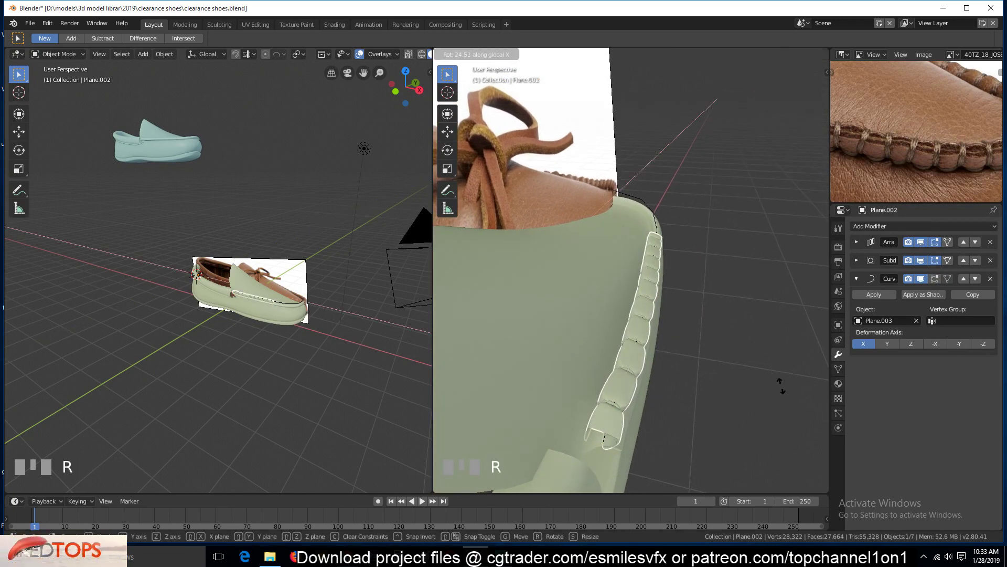
pyautogui.click(822, 461)
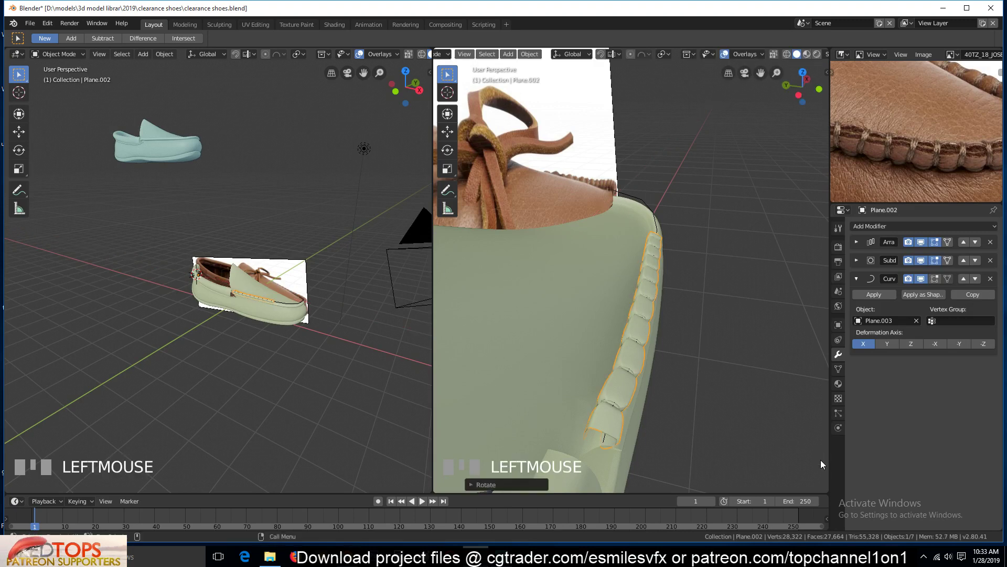
# Raise the block row's Array count to 18 so it extends around the toe
pyautogui.scroll(-2, 771, 364)
pyautogui.press('`')
pyautogui.moveTo(588, 250); pyautogui.dragTo(776, 304, button='middle')
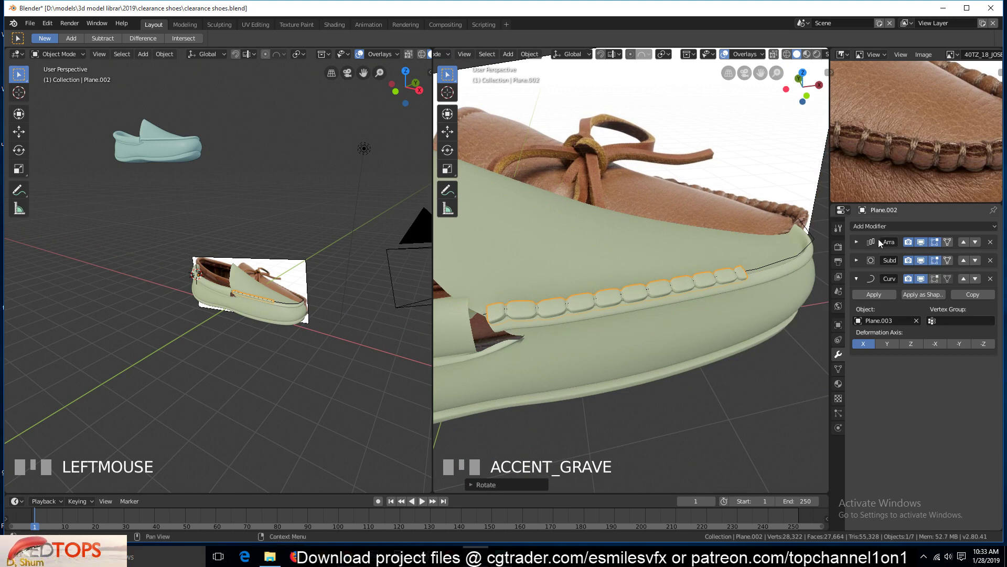
pyautogui.click(857, 242)
pyautogui.click(991, 284)
pyautogui.click(992, 284)
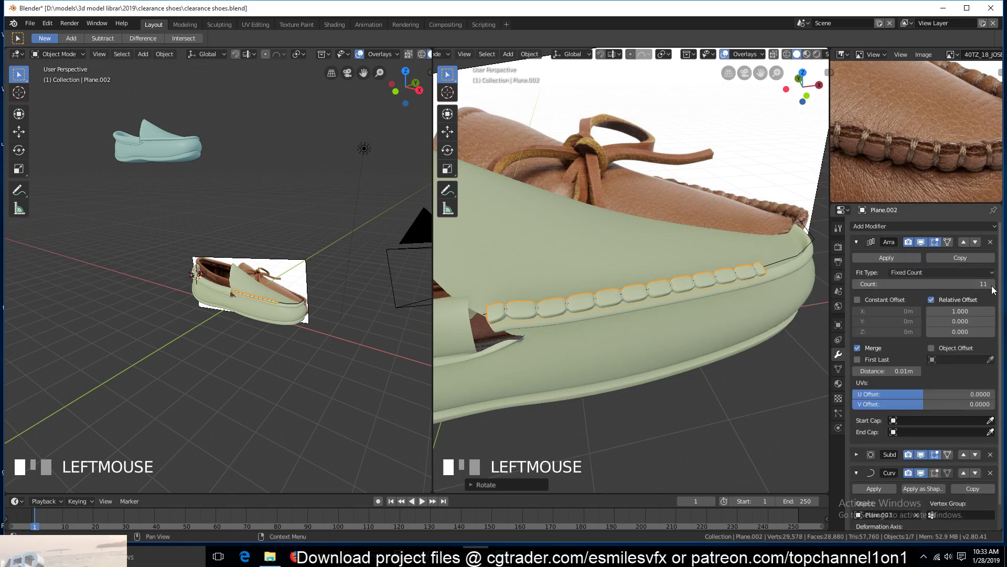
pyautogui.click(992, 284)
pyautogui.click(991, 284)
pyautogui.click(992, 284)
pyautogui.click(991, 284)
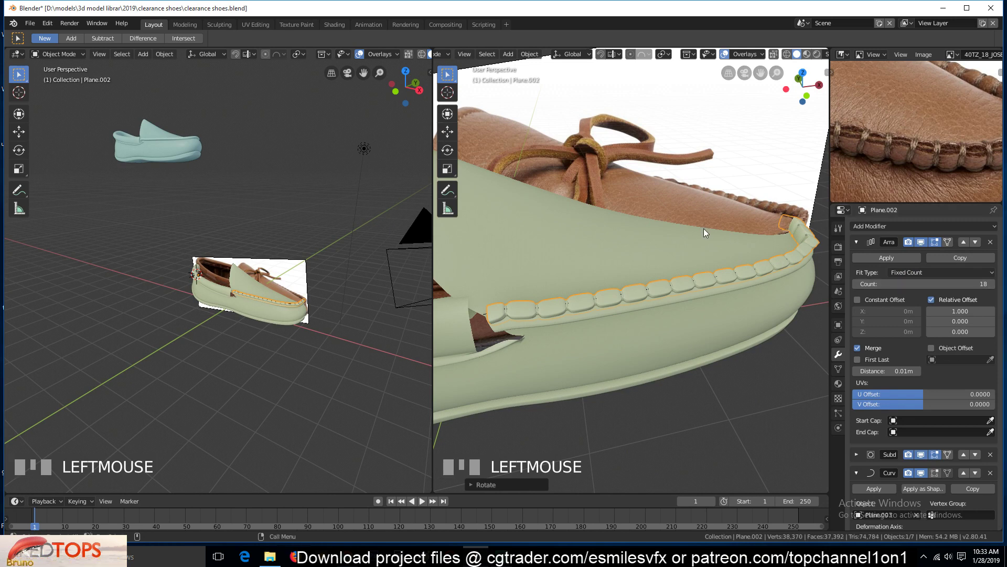
# Examine how the block row follows the toe seam from above in wireframe and shaded views, and from the side with nothing selected
pyautogui.press('KP_7')
pyautogui.hotkey('shift', 'z')
pyautogui.scroll(-5, 608, 226)
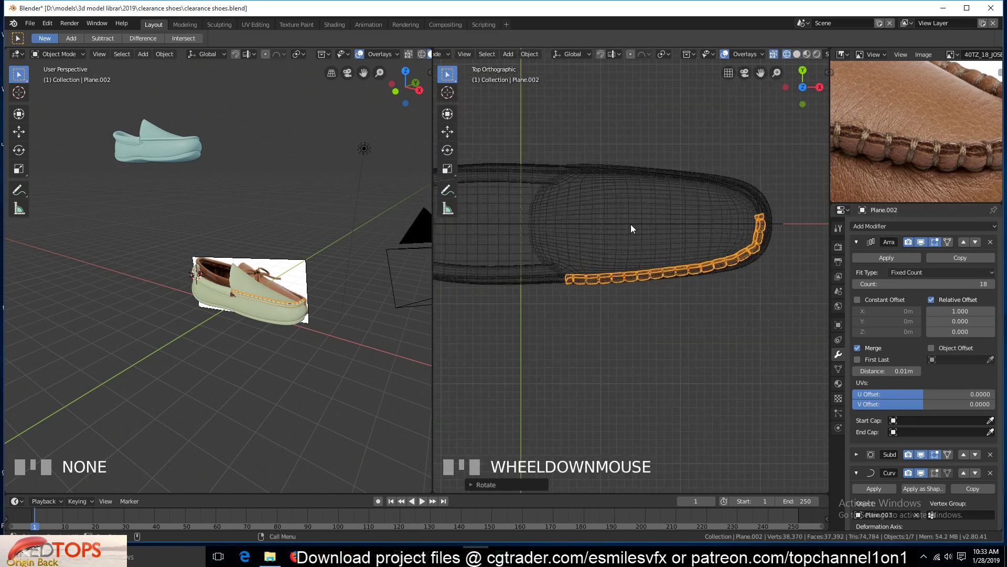
pyautogui.hotkey('shift', 'z')
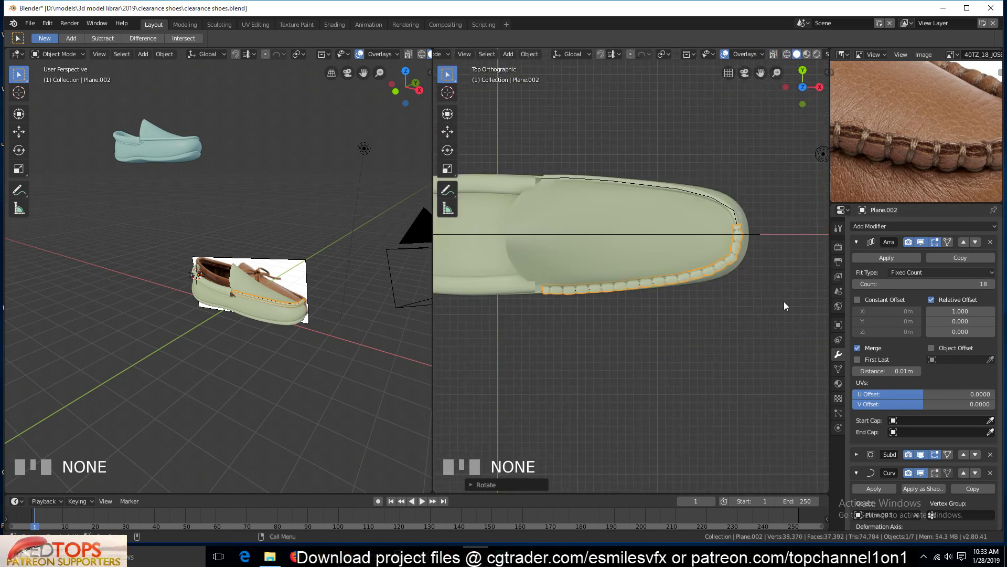
pyautogui.scroll(3, 784, 301)
pyautogui.press('`')
pyautogui.hotkey('alt', 'a')
pyautogui.scroll(2, 661, 252)
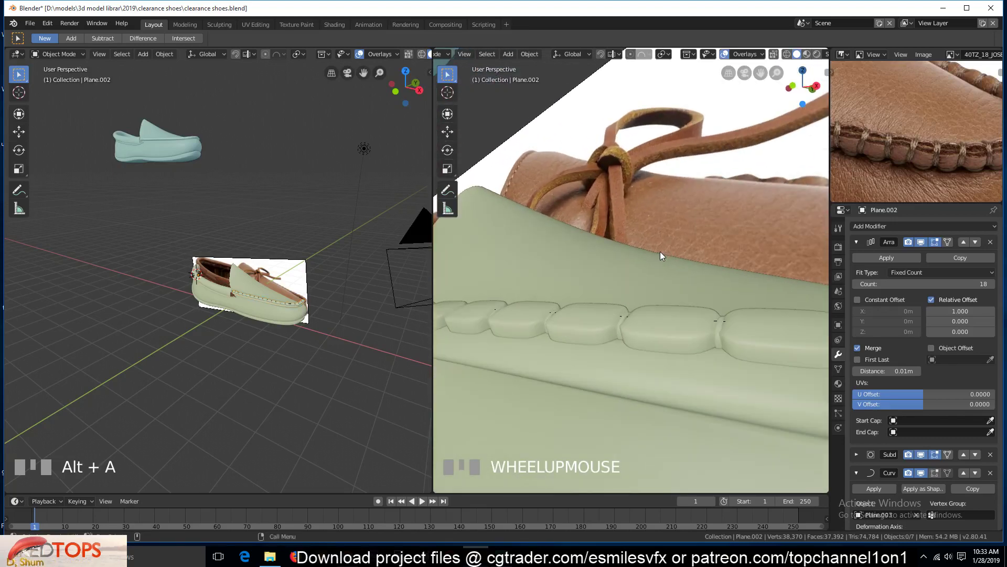
pyautogui.press('`')
pyautogui.scroll(-3, 656, 241)
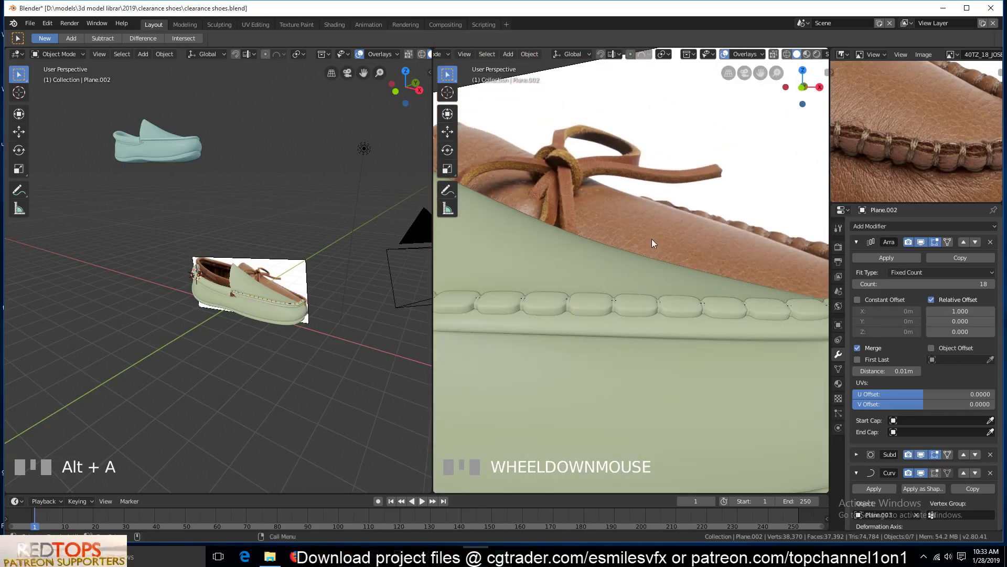
pyautogui.press('`')
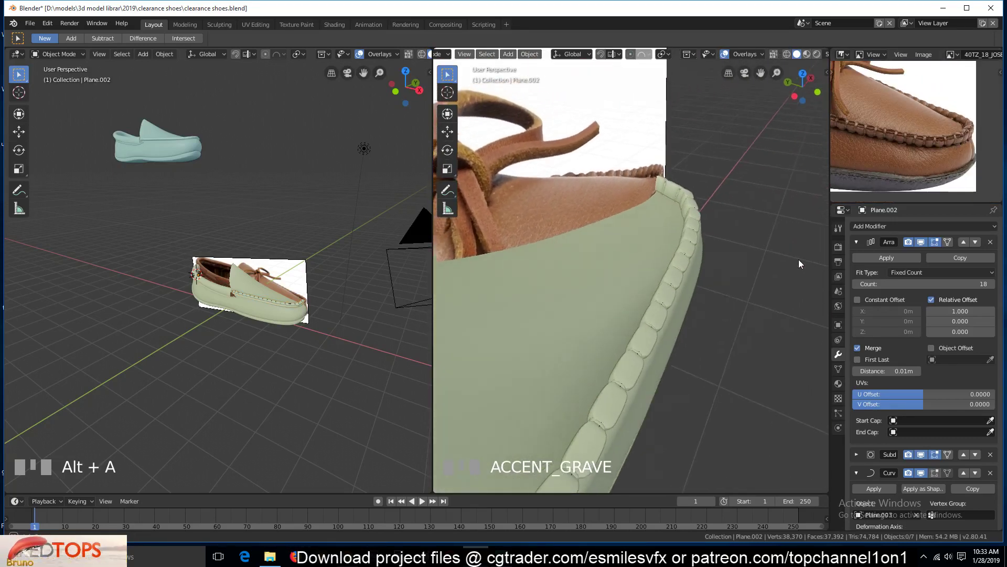
pyautogui.press('`')
# Move the block row's Subdivision modifier below the Curve modifier and remove it
pyautogui.click(747, 339)
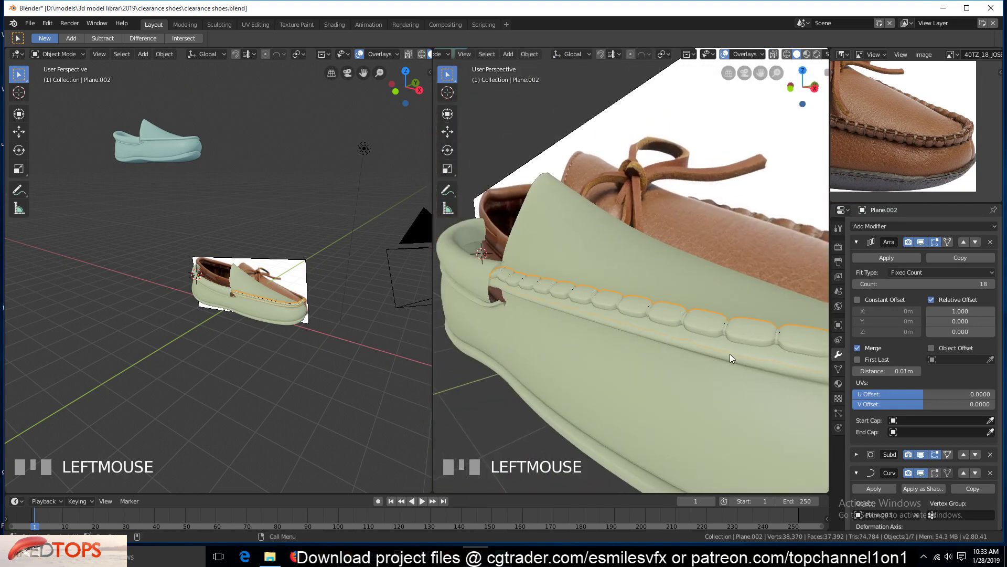
pyautogui.click(858, 240)
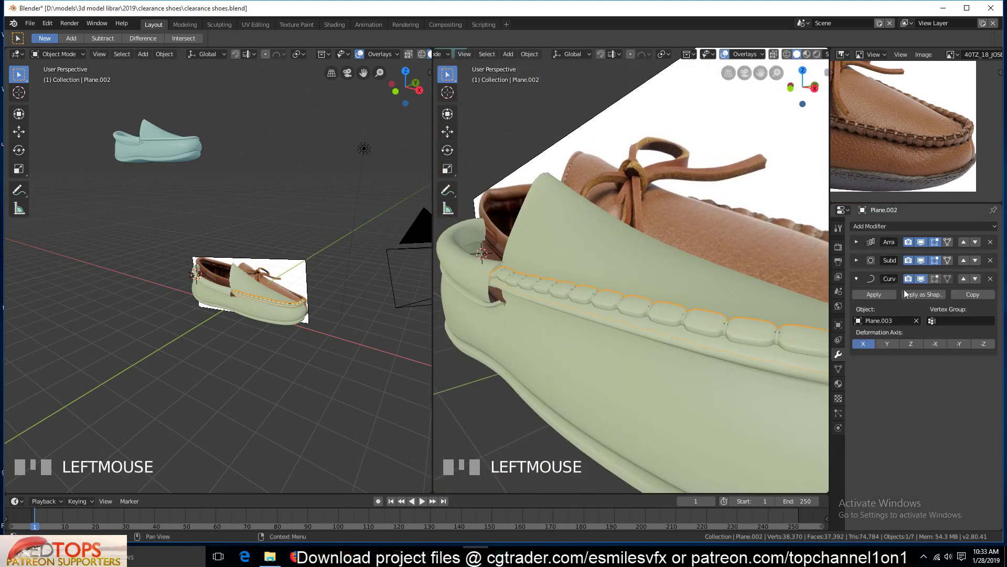
pyautogui.click(976, 261)
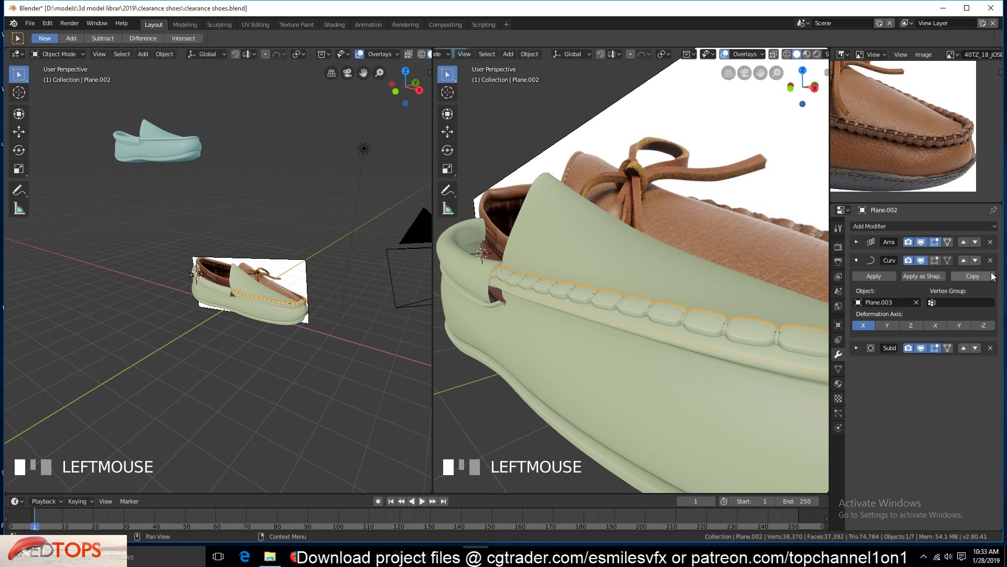
pyautogui.click(991, 348)
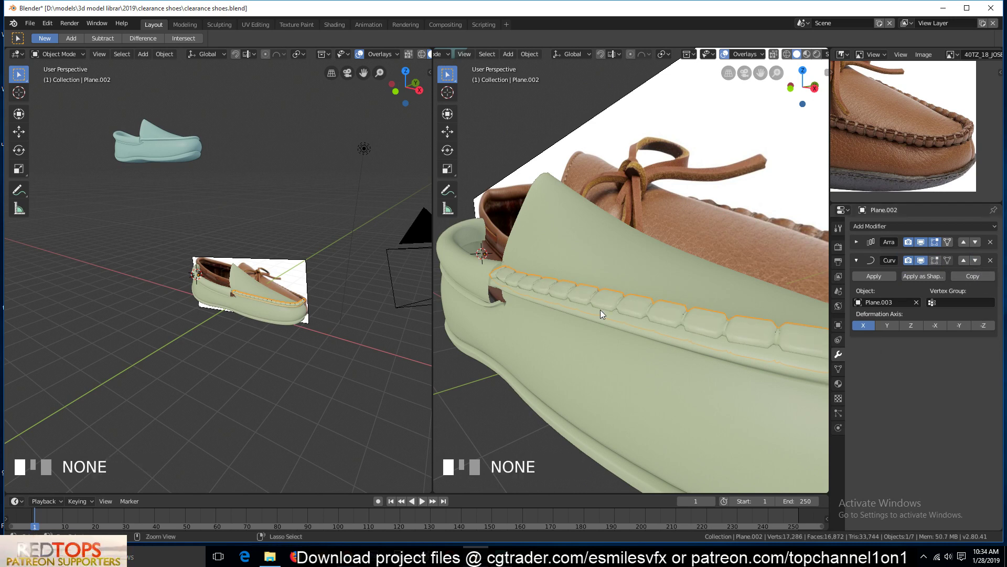
# Save the file, duplicate the block row in place, hide the duplicate as a backup, and select the original row
pyautogui.hotkey('ctrl', 's')
pyautogui.press('Tab')
pyautogui.press('Tab')
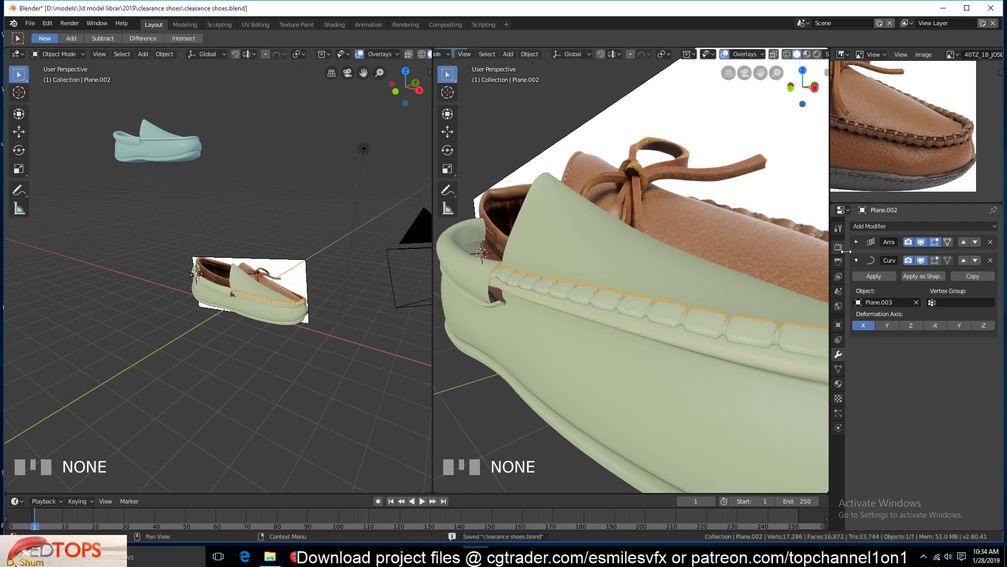
pyautogui.hotkey('shift', 'd')
pyautogui.rightClick(599, 282)
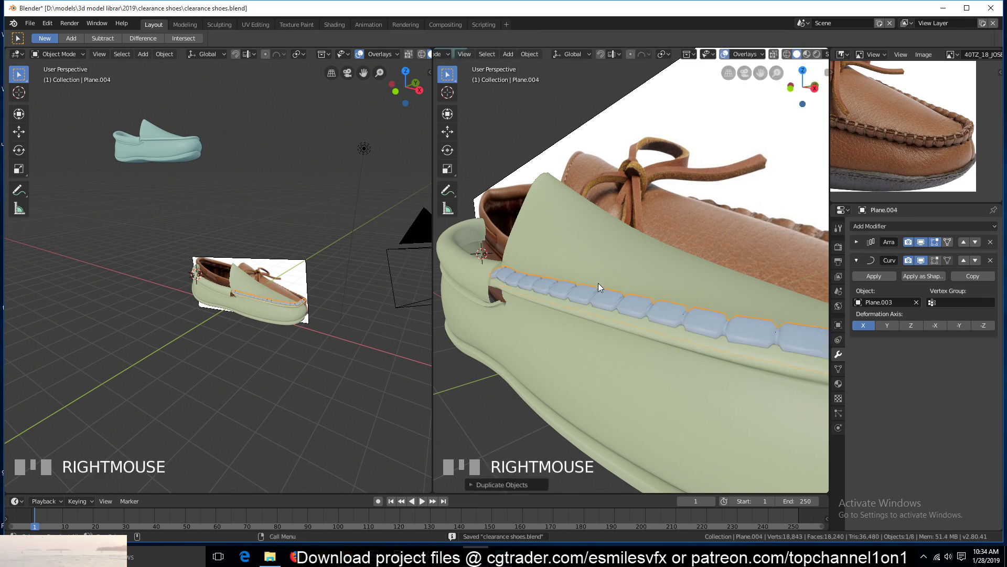
pyautogui.rightClick(598, 282)
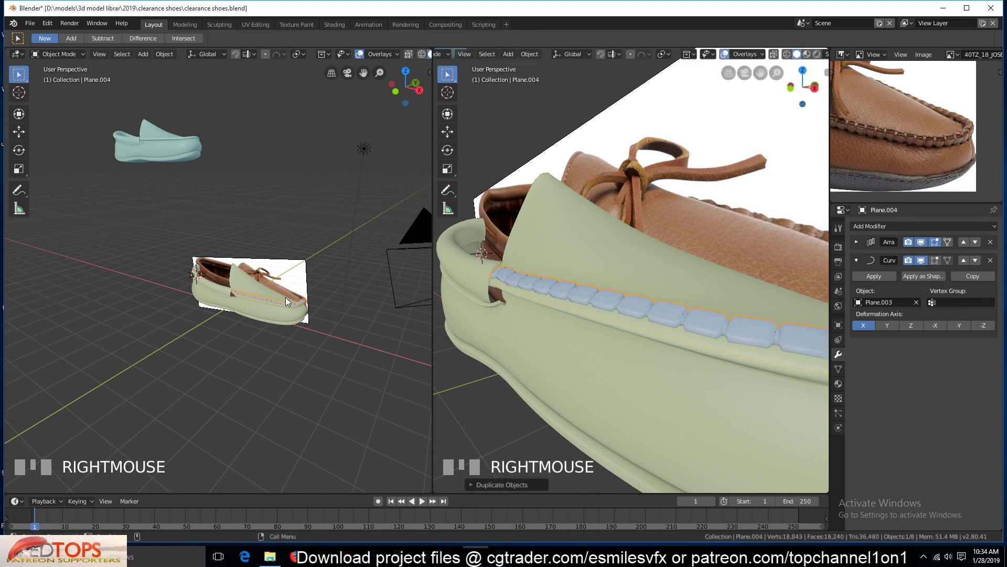
pyautogui.press('h')
pyautogui.click(767, 307)
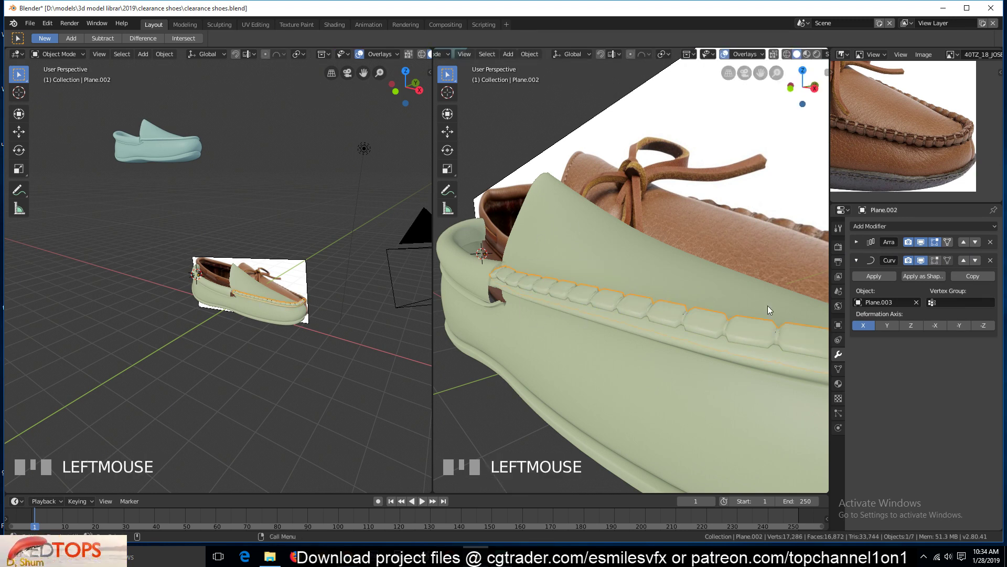
# Apply the Array and Curve modifiers on the block row and inspect the resulting mesh in Edit Mode
pyautogui.click(857, 243)
pyautogui.click(874, 260)
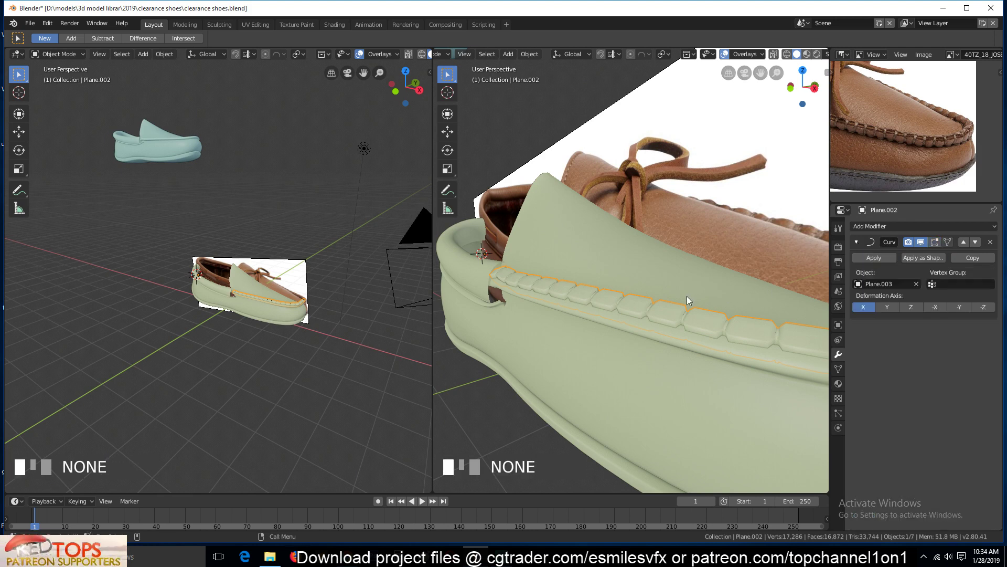
pyautogui.click(867, 259)
pyautogui.press('Tab')
pyautogui.moveTo(591, 276); pyautogui.dragTo(599, 252, button='middle')
pyautogui.hotkey('alt', 'a')
pyautogui.press('Tab')
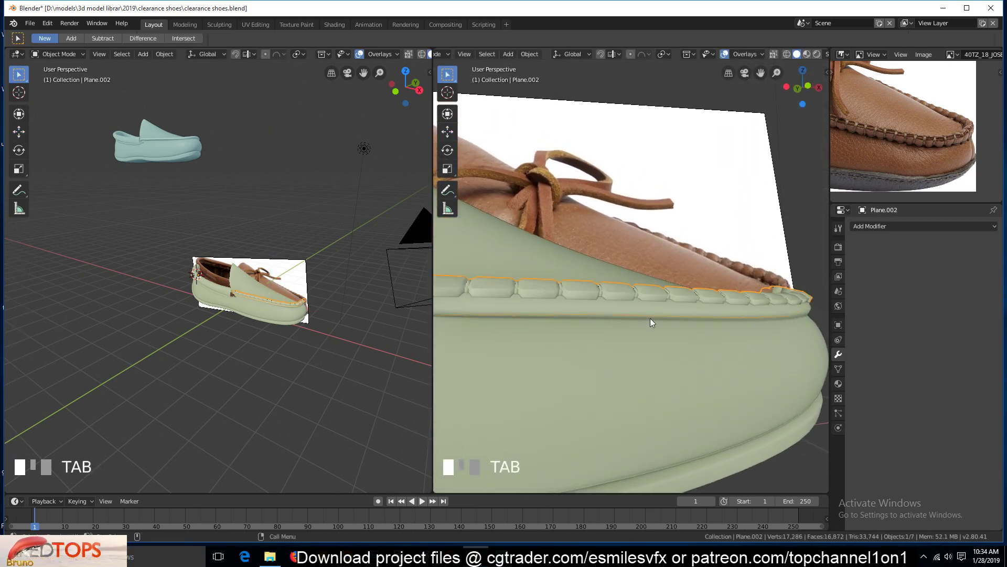
# Hide the moccasin reference image behind the shoe and select the block row
pyautogui.scroll(-2, 672, 335)
pyautogui.moveTo(673, 335); pyautogui.dragTo(596, 288, button='middle')
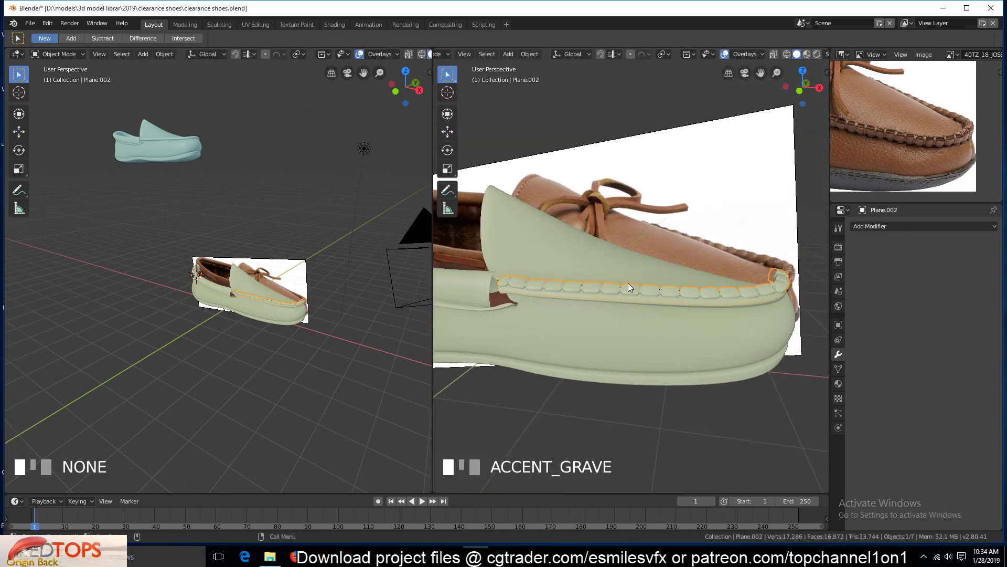
pyautogui.click(672, 340)
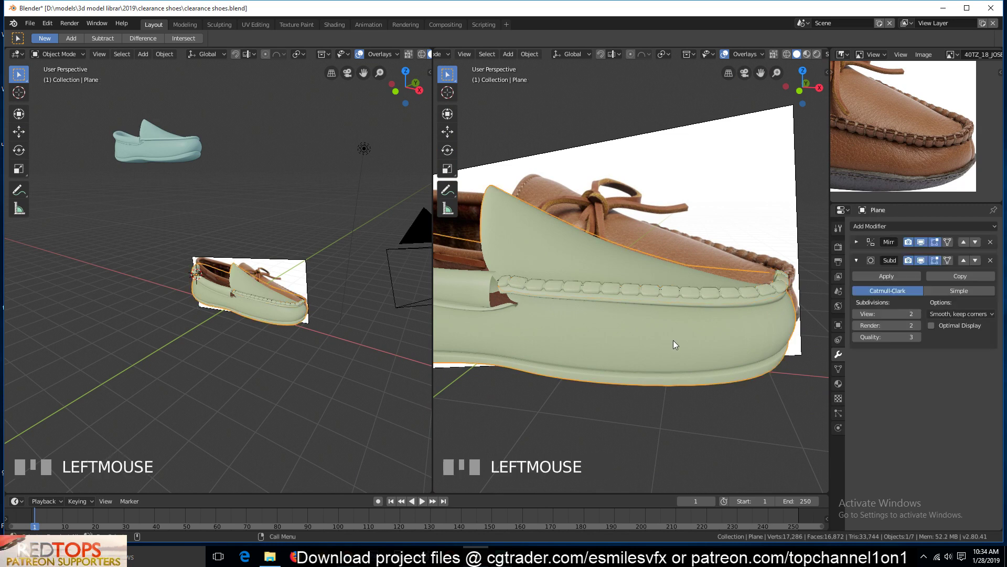
pyautogui.click(674, 295)
pyautogui.click(684, 305)
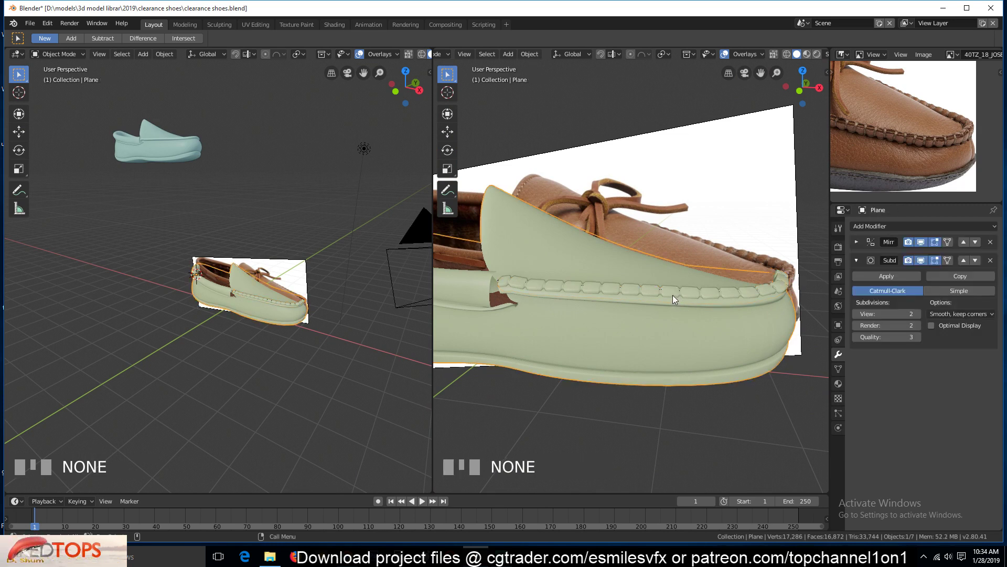
pyautogui.click(724, 226)
pyautogui.press('h')
pyautogui.click(716, 291)
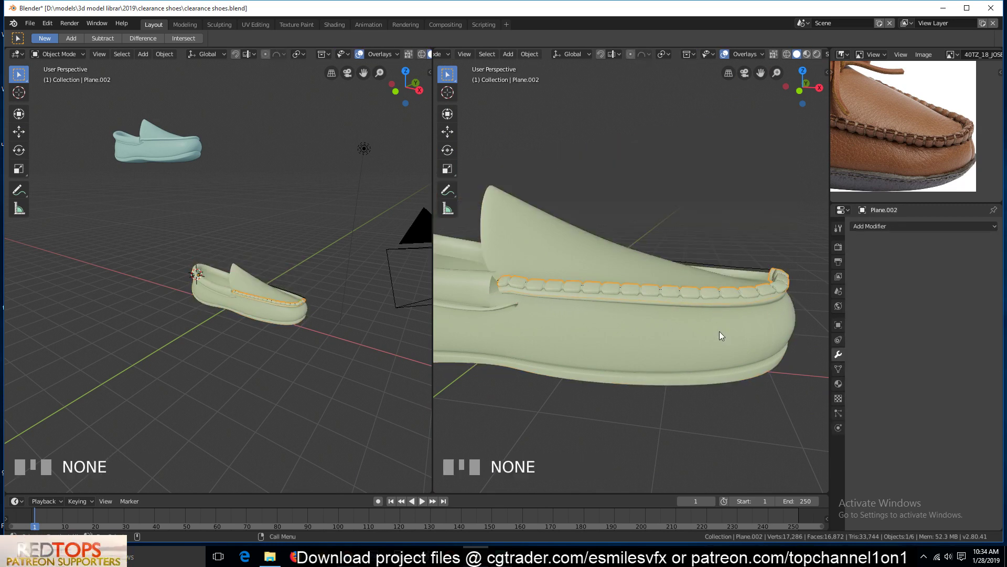
# Deselect everything, check the block row along the seam, and save the file
pyautogui.press('`')
pyautogui.hotkey('alt', 'a')
pyautogui.press('`')
pyautogui.moveTo(695, 272); pyautogui.dragTo(610, 289, button='middle')
pyautogui.scroll(3, 677, 331)
pyautogui.moveTo(670, 339); pyautogui.dragTo(713, 311, button='middle')
pyautogui.hotkey('ctrl', 's')
# Delete the vertices of the shoe mesh's face loop that runs along the seam beneath the block row
pyautogui.click(649, 340)
pyautogui.press('Tab')
pyautogui.press('`')
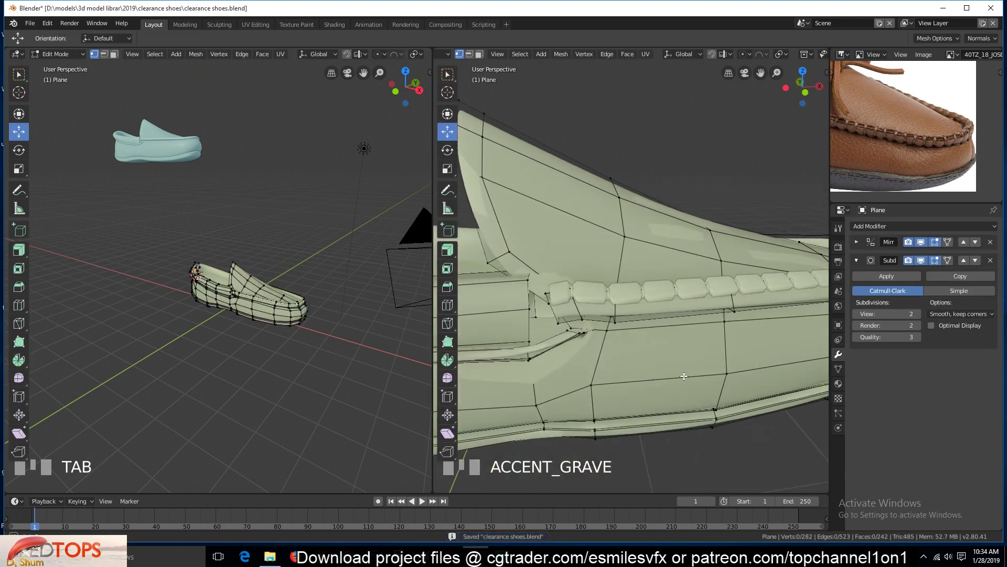
pyautogui.scroll(2, 667, 329)
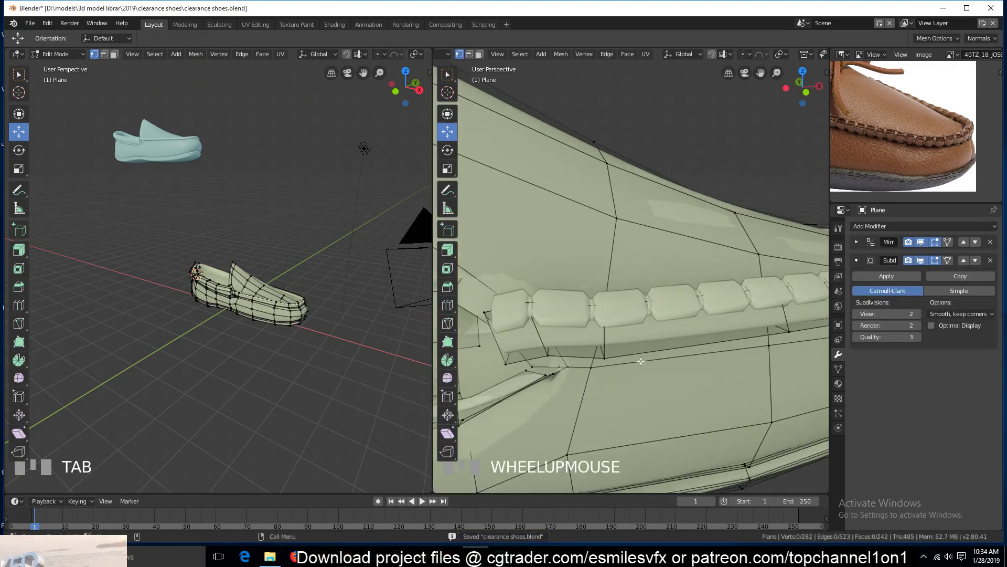
pyautogui.press('3')
pyautogui.keyDown('alt'); pyautogui.click(549, 334); pyautogui.keyUp('alt')
pyautogui.press('x')
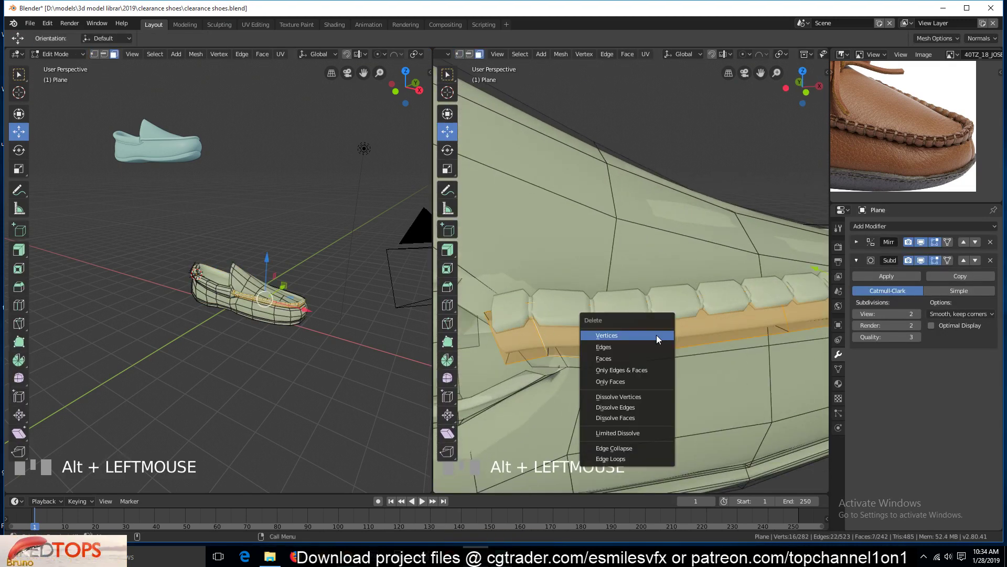
pyautogui.click(656, 335)
pyautogui.press('`')
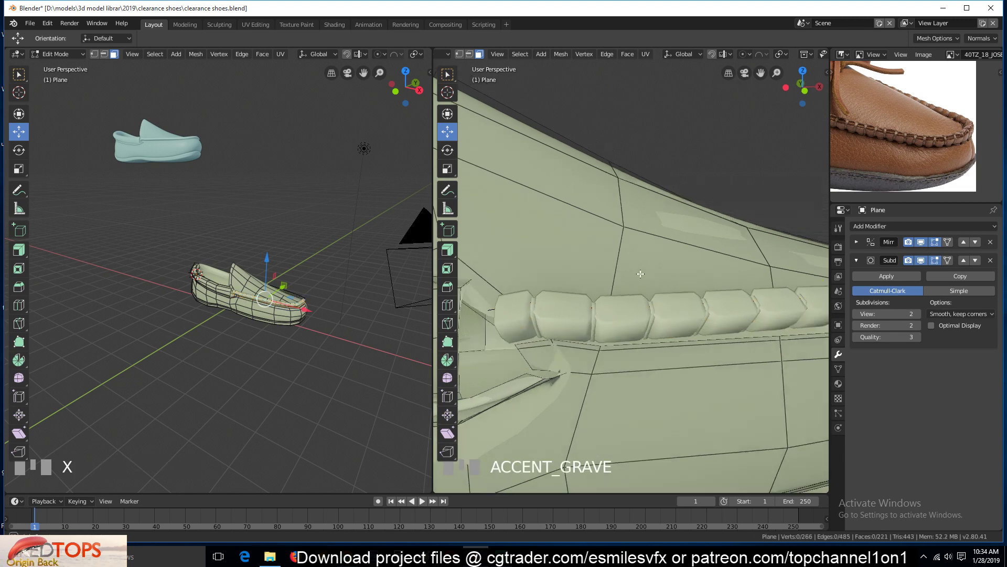
# Join the block row and the shoe into one mesh object
pyautogui.press('Tab')
pyautogui.click(694, 405)
pyautogui.keyDown('shift'); pyautogui.click(695, 408); pyautogui.keyUp('shift')
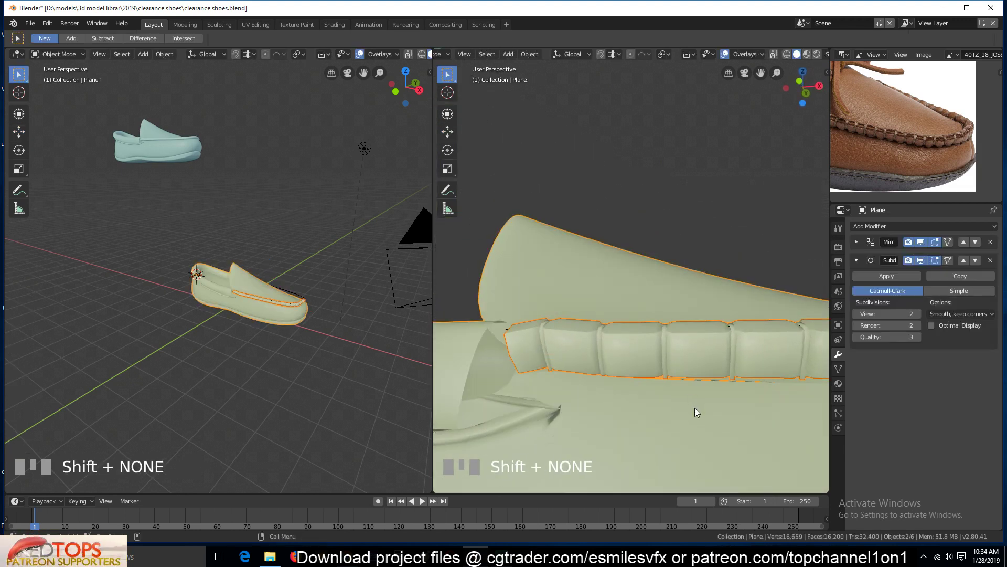
pyautogui.hotkey('ctrl', 'j')
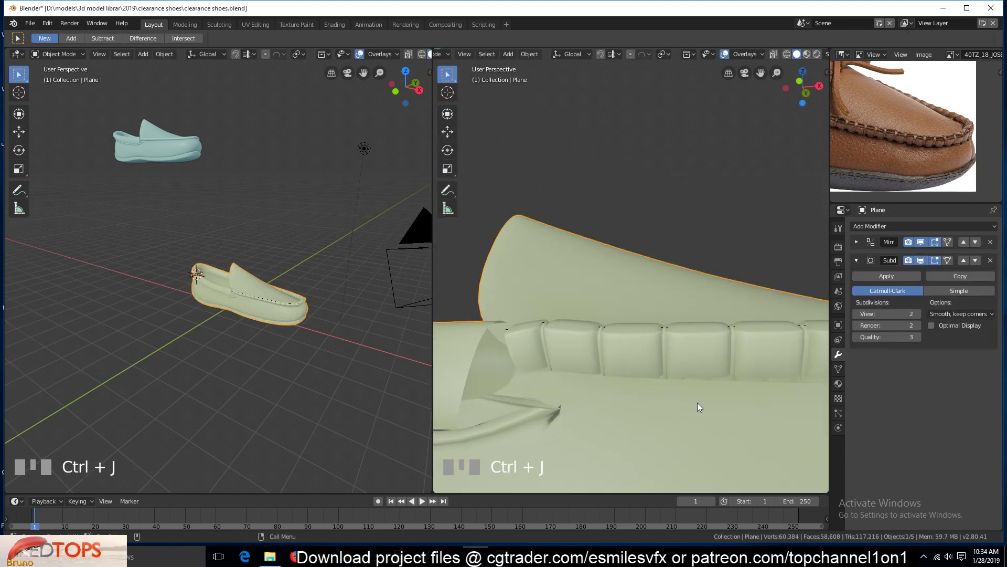
# Turn off the viewport display of the Subdivision and Mirror modifiers and check the mesh along the seam gap
pyautogui.click(922, 261)
pyautogui.press('Tab')
pyautogui.moveTo(642, 291); pyautogui.dragTo(630, 218, button='middle')
pyautogui.hotkey('alt', 'a')
pyautogui.press('`')
pyautogui.moveTo(619, 288); pyautogui.dragTo(677, 310, button='middle')
pyautogui.scroll(2, 641, 331)
pyautogui.press('`')
pyautogui.scroll(-2, 654, 328)
pyautogui.press('`')
pyautogui.press('Tab')
pyautogui.scroll(-2, 666, 265)
pyautogui.scroll(2, 682, 291)
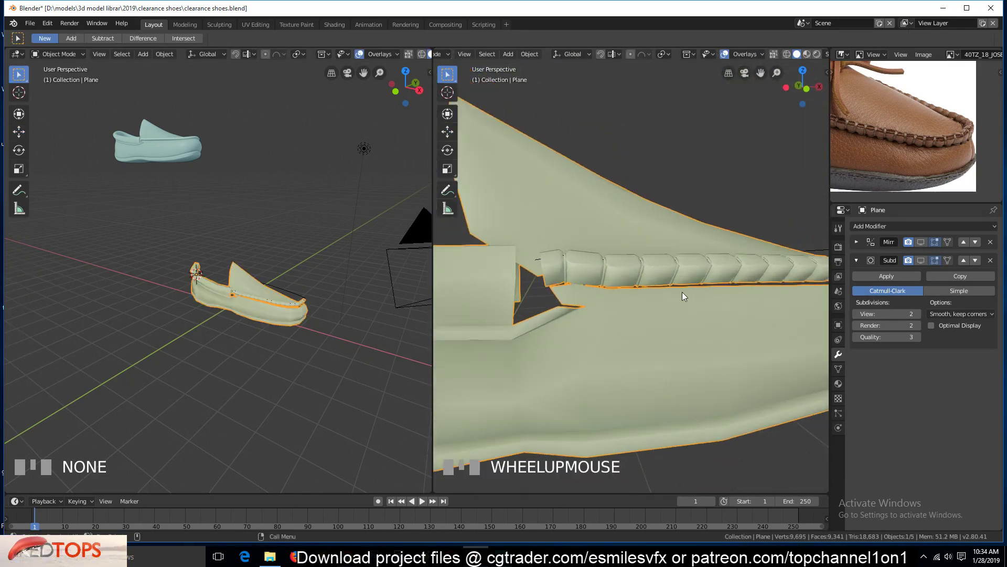
# Try to select the block row's lower edges together with the shoe's open seam edge
pyautogui.press('Tab')
pyautogui.keyDown('alt'); pyautogui.click(638, 302); pyautogui.keyUp('alt')
pyautogui.press('1')
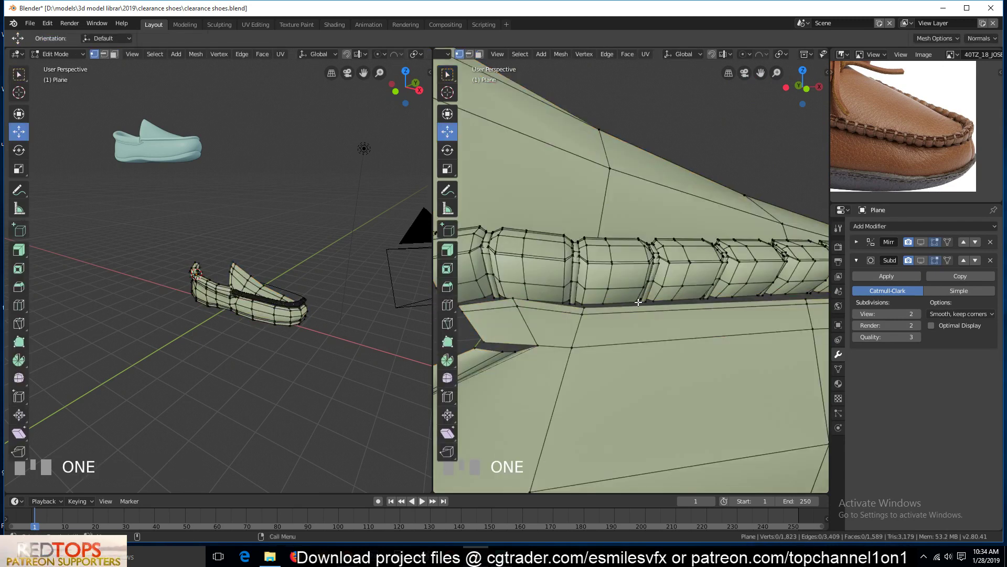
pyautogui.press('2')
pyautogui.keyDown('alt'); pyautogui.click(638, 302); pyautogui.keyUp('alt')
pyautogui.keyDown('alt'); pyautogui.keyDown('shift'); pyautogui.click(634, 297); pyautogui.keyUp('shift'); pyautogui.keyUp('alt')
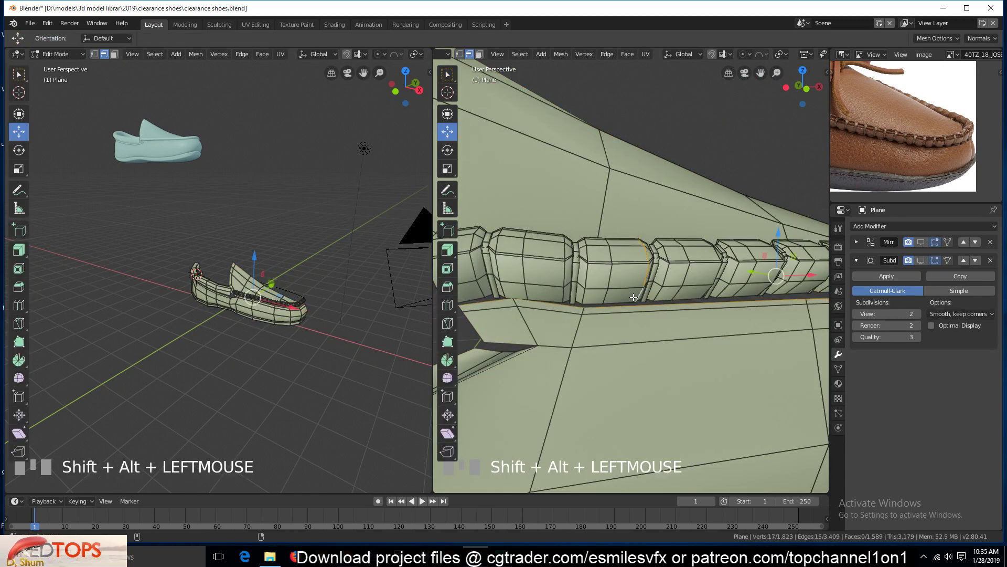
pyautogui.keyDown('alt'); pyautogui.keyDown('shift'); pyautogui.click(625, 299); pyautogui.keyUp('shift'); pyautogui.keyUp('alt')
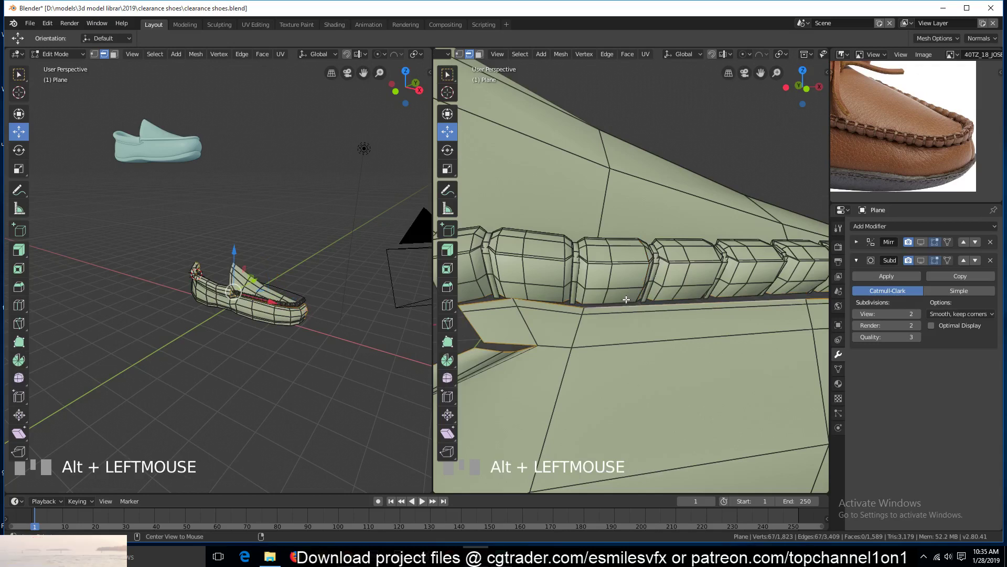
pyautogui.keyDown('alt'); pyautogui.keyDown('shift'); pyautogui.click(625, 299); pyautogui.keyUp('shift'); pyautogui.keyUp('alt')
# Examine the selected seam edges in wireframe, clear the selection and return to solid shading
pyautogui.scroll(-4, 521, 311)
pyautogui.press('z')
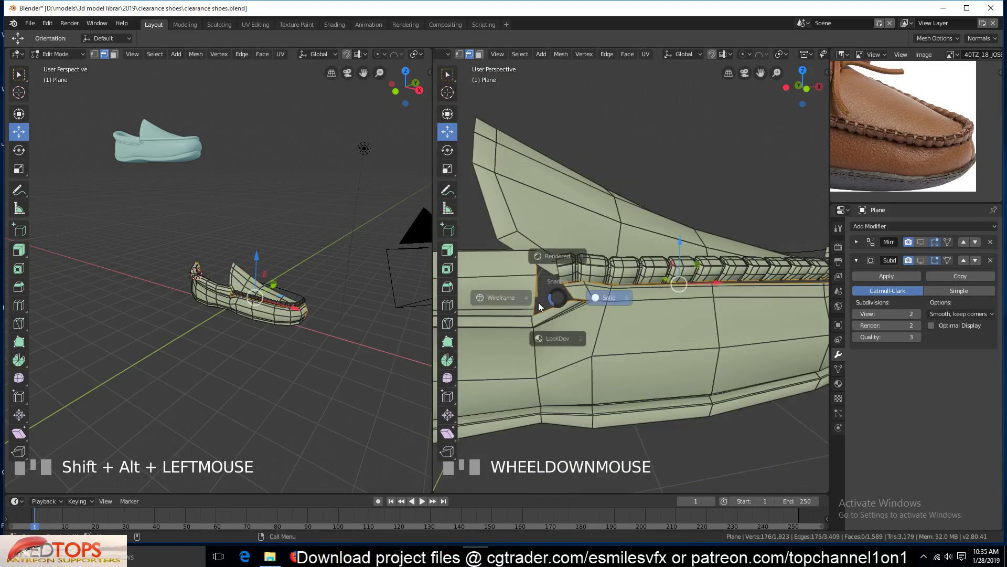
pyautogui.click(488, 292)
pyautogui.scroll(-2, 537, 273)
pyautogui.hotkey('shift', '`')
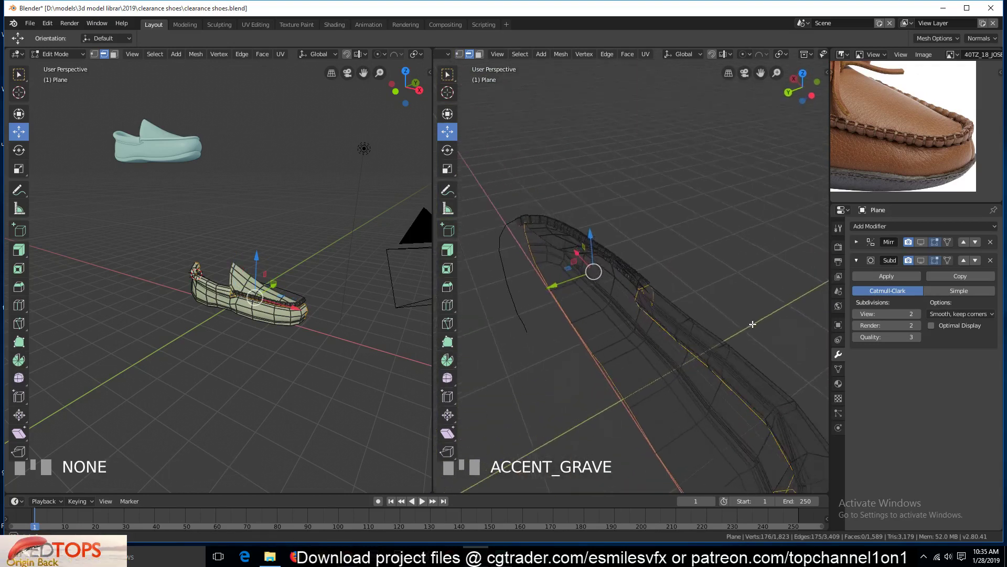
pyautogui.hotkey('alt', 'a')
pyautogui.scroll(3, 603, 254)
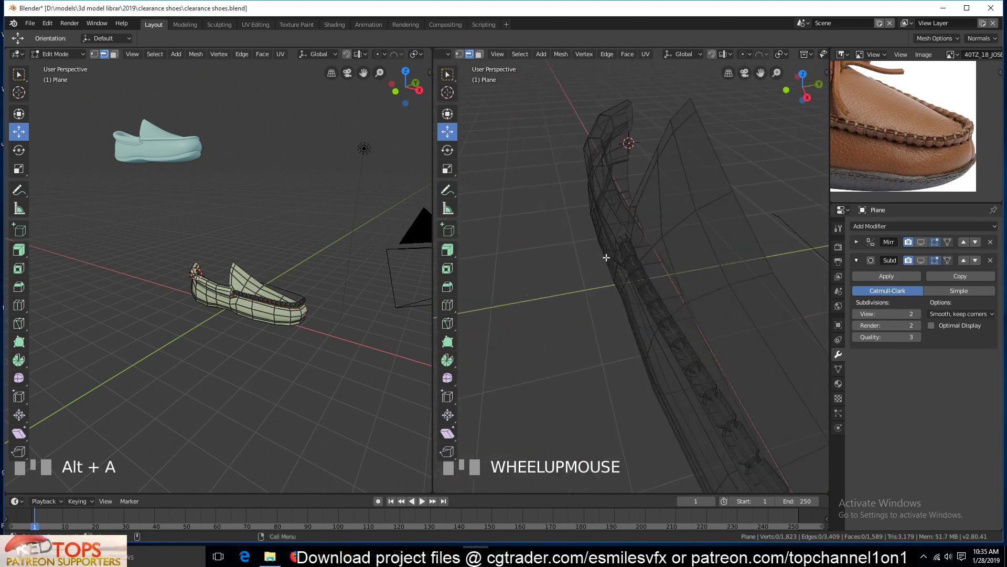
pyautogui.press('z')
pyautogui.click(529, 286)
pyautogui.hotkey('shift', '`')
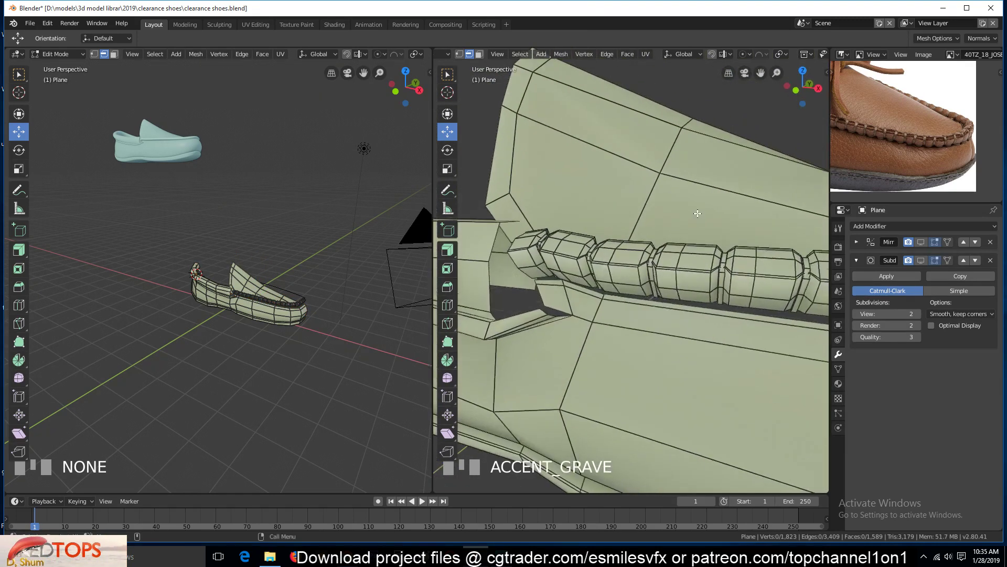
# Select the block row's lower edge loop and the shoe's open upper edge around the toe
pyautogui.click(543, 281)
pyautogui.scroll(-3, 542, 281)
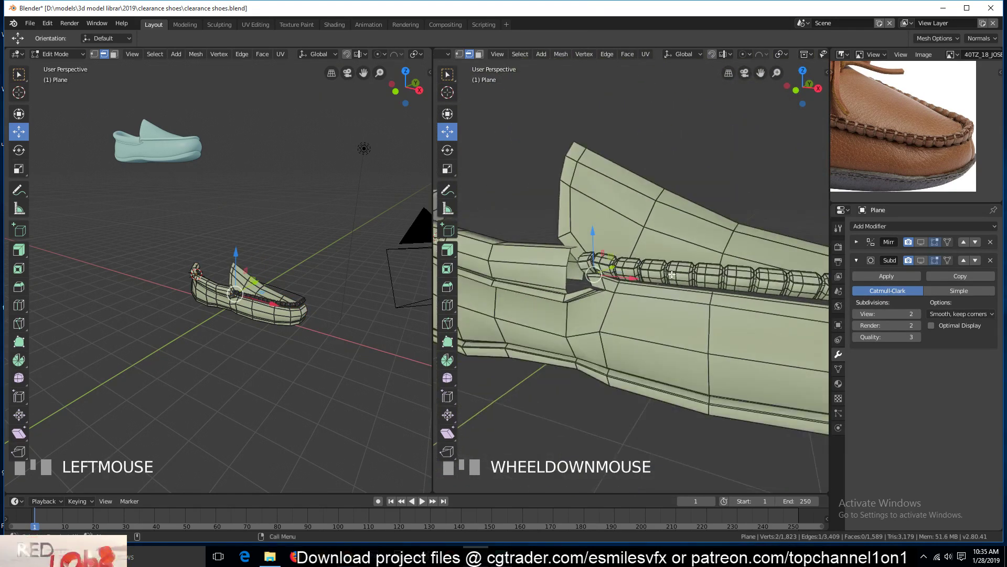
pyautogui.moveTo(543, 282); pyautogui.dragTo(508, 194, button='middle')
pyautogui.scroll(-2, 508, 194)
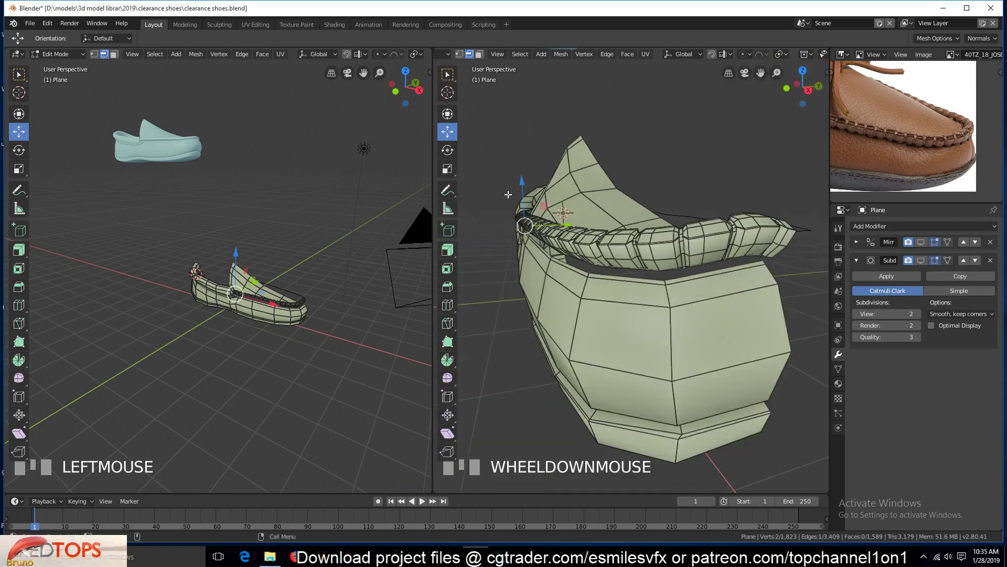
pyautogui.keyDown('ctrl'); pyautogui.click(739, 266); pyautogui.keyUp('ctrl')
pyautogui.hotkey('shift', '`')
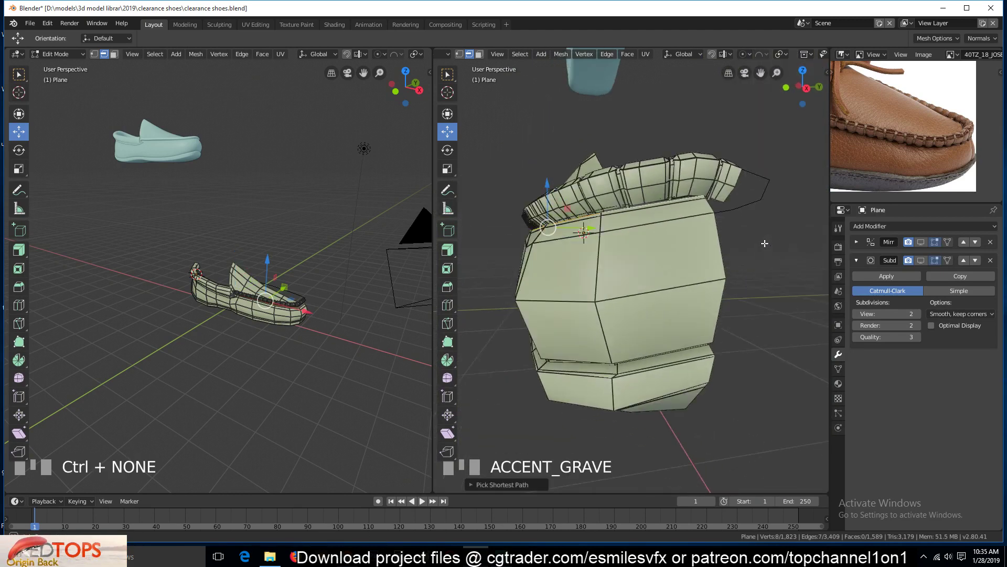
pyautogui.scroll(2, 737, 210)
pyautogui.scroll(-3, 737, 210)
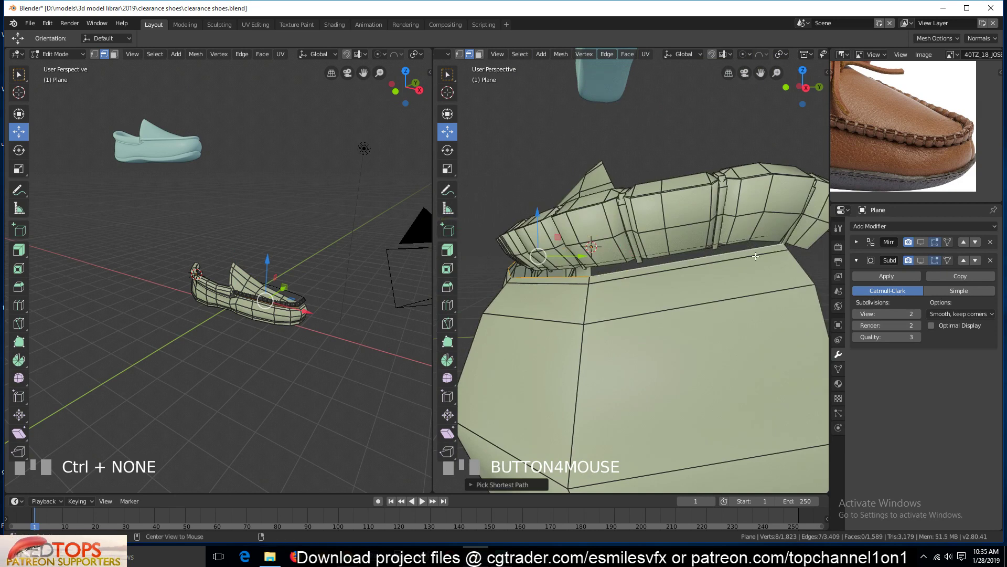
pyautogui.keyDown('alt'); pyautogui.keyDown('shift'); pyautogui.click(799, 246); pyautogui.keyUp('shift'); pyautogui.keyUp('alt')
pyautogui.hotkey('shift', '`')
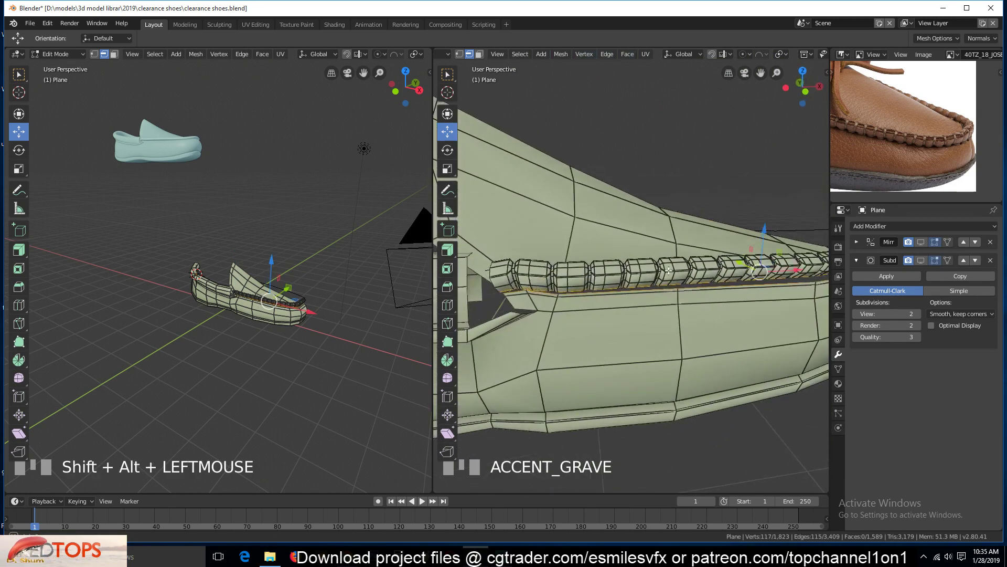
# Try Bridge Edge Loops between the block row's lower edge and the shoe's open edge, and undo the bridge
pyautogui.rightClick(671, 264)
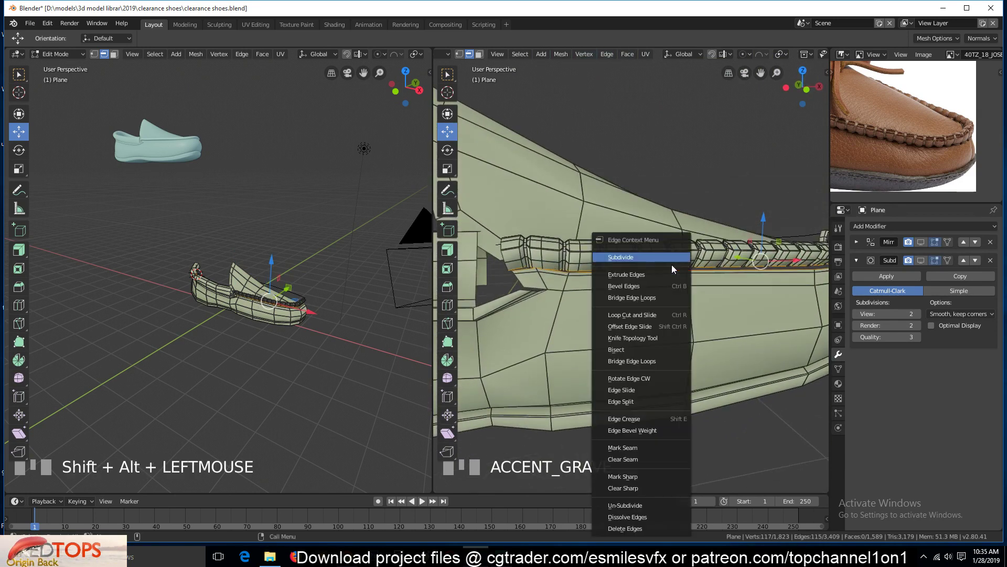
pyautogui.click(658, 298)
pyautogui.scroll(4, 586, 315)
pyautogui.scroll(-3, 587, 314)
pyautogui.moveTo(587, 315); pyautogui.dragTo(688, 261, button='middle')
pyautogui.hotkey('shift', '`')
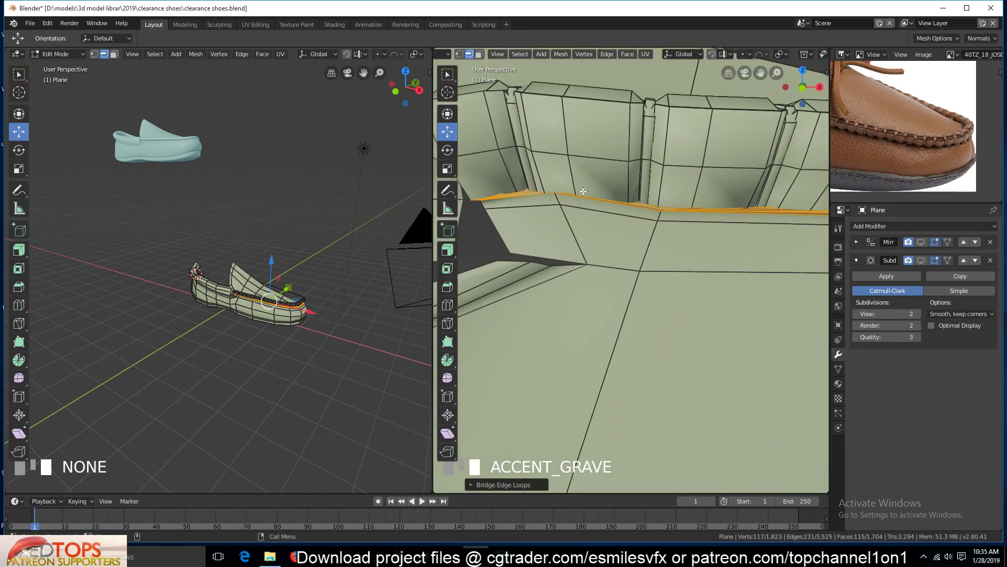
pyautogui.hotkey('ctrl', 'z')
pyautogui.hotkey('shift', '`')
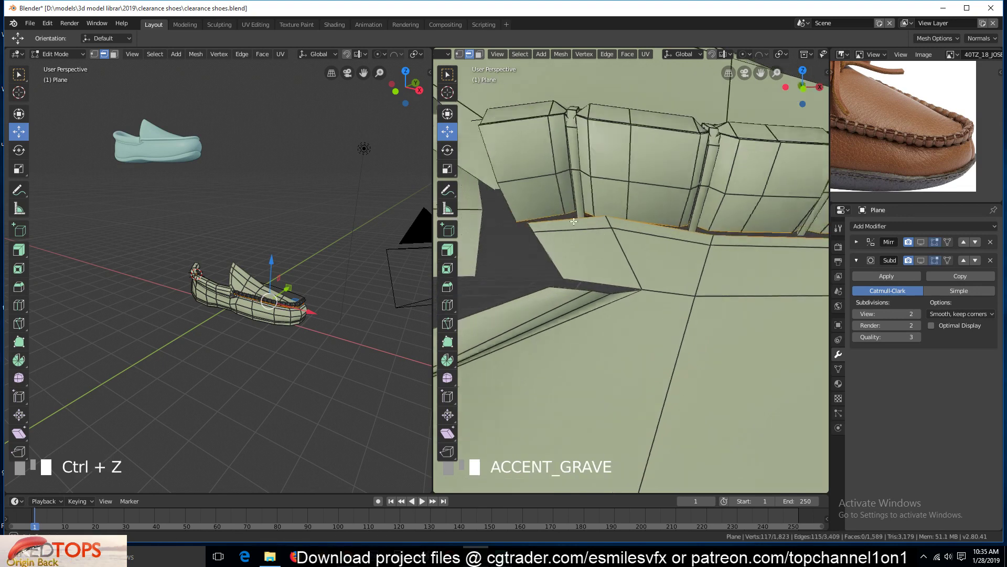
# Check the gap under the blocks, leave Edit Mode and turn the Subdivision modifier's viewport display back on
pyautogui.click(578, 222)
pyautogui.press('Tab')
pyautogui.press('Tab')
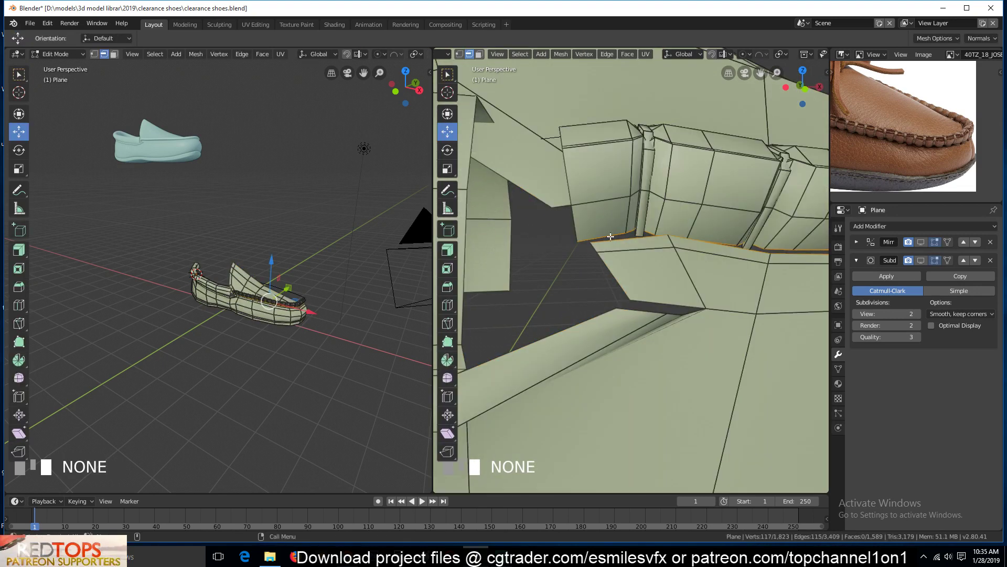
pyautogui.scroll(-2, 623, 251)
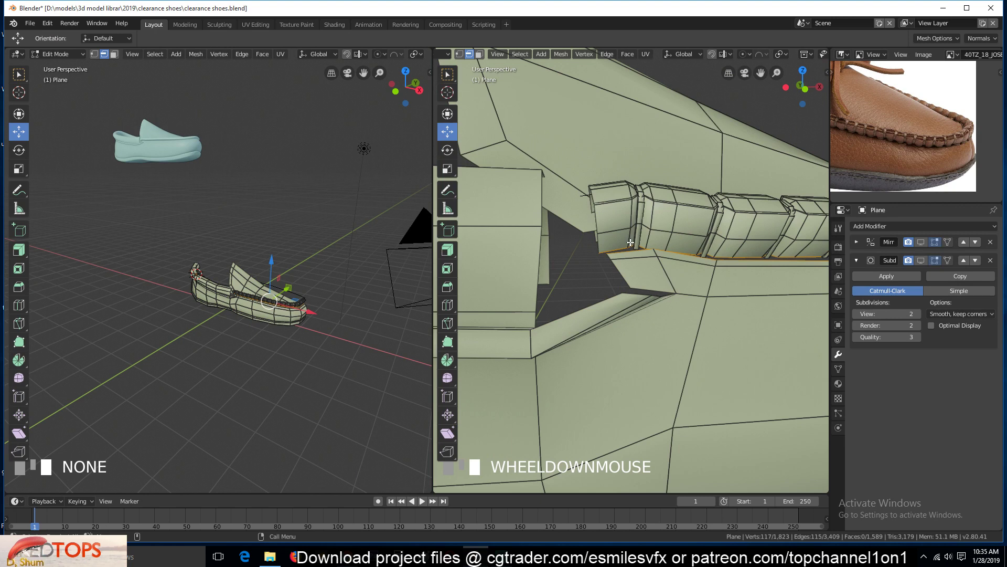
pyautogui.hotkey('shift', '`')
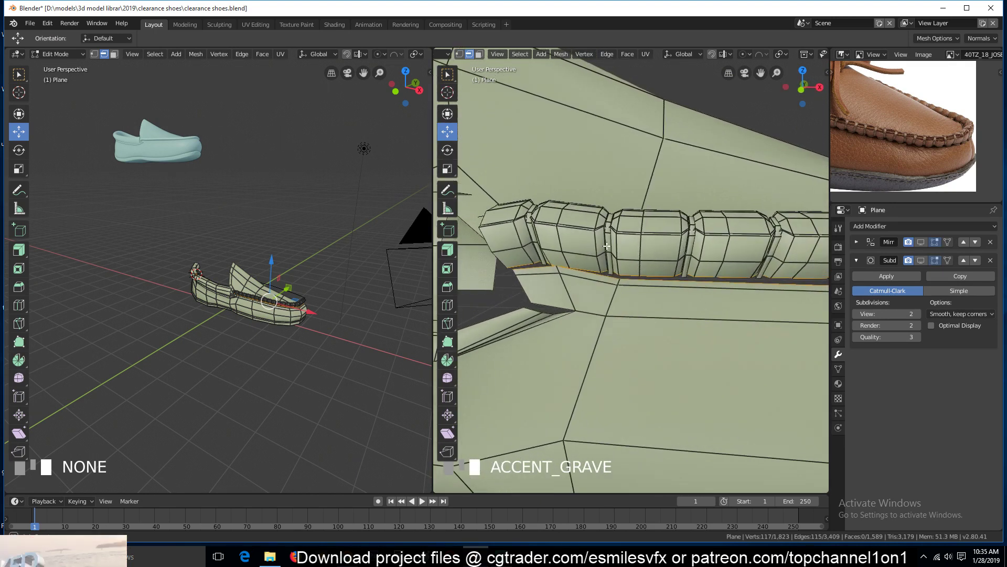
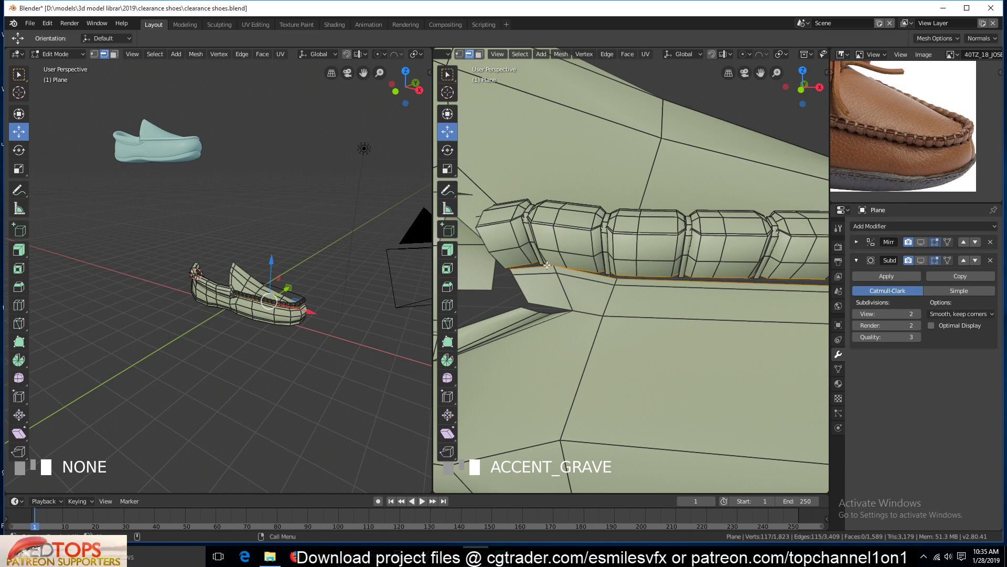
pyautogui.scroll(1, 547, 265)
pyautogui.press('a')
pyautogui.press('Tab')
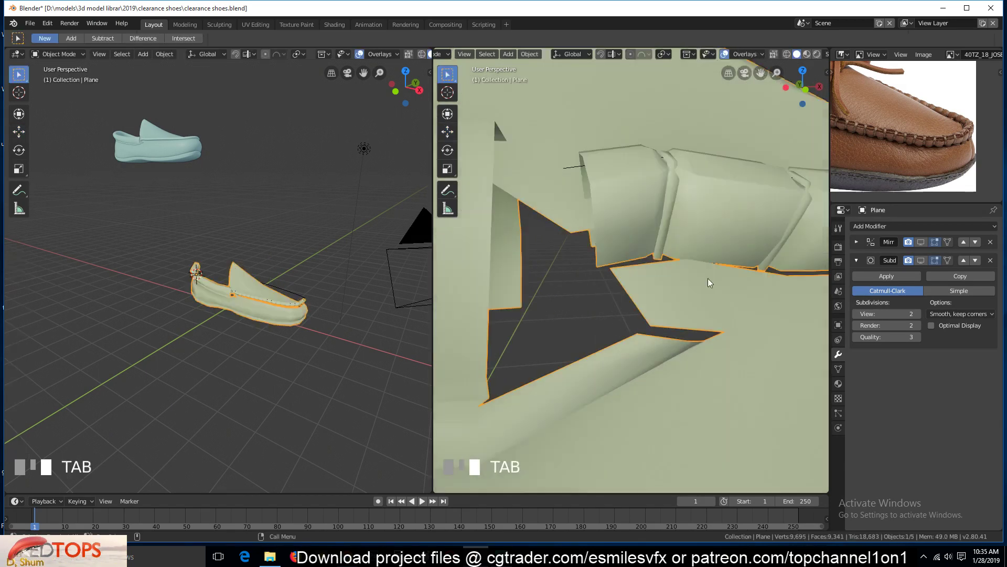
pyautogui.click(922, 260)
pyautogui.hotkey('shift', '`')
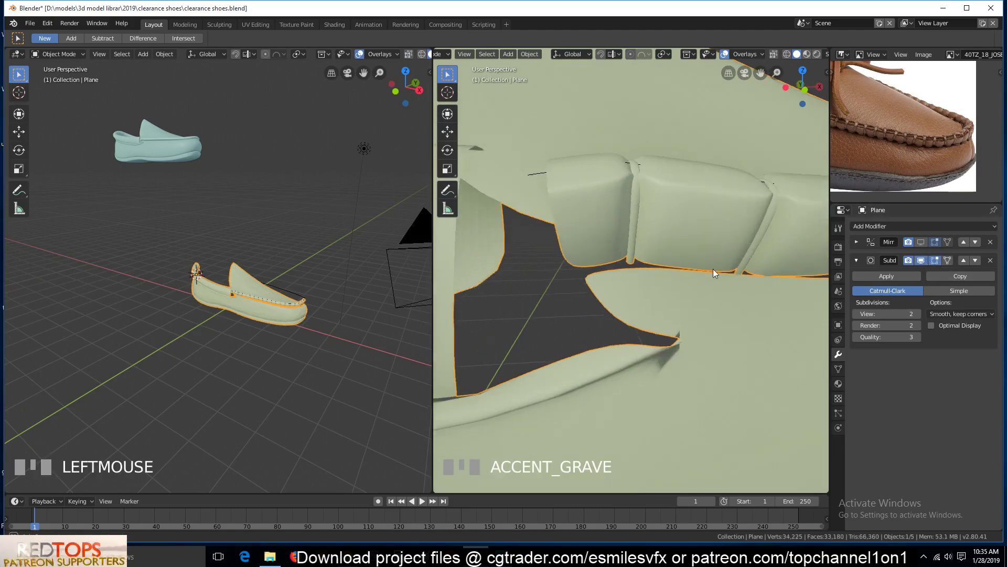
# Deselect the shoe and examine the smoothed block row along the side and around the toe
pyautogui.hotkey('alt', 'a')
pyautogui.scroll(5, 684, 310)
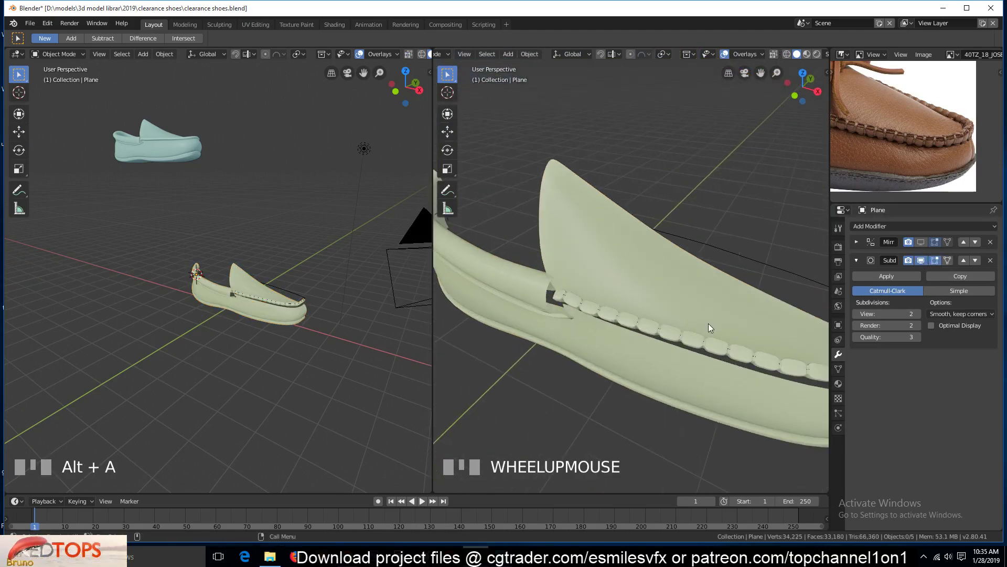
pyautogui.hotkey('shift', '`')
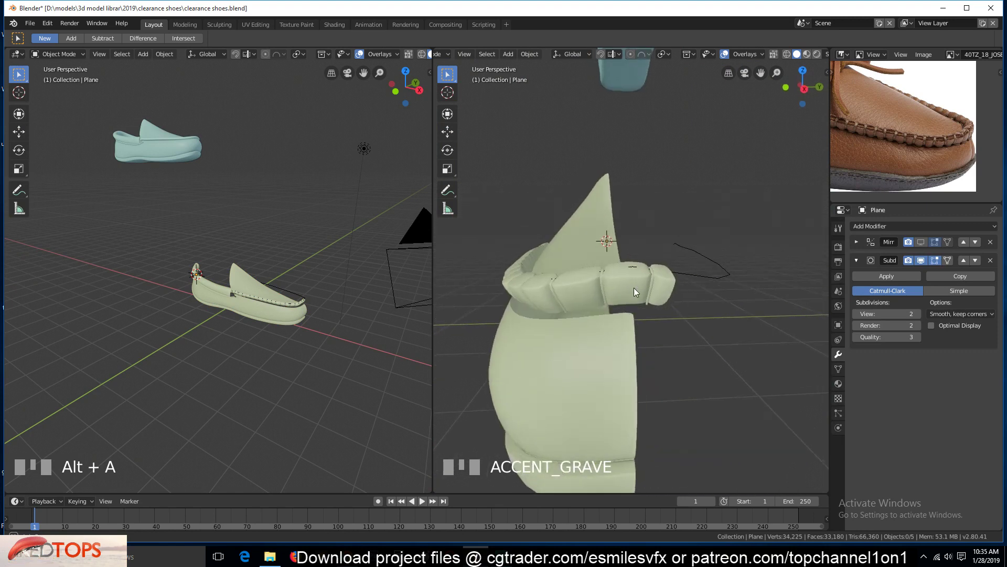
pyautogui.moveTo(671, 312); pyautogui.dragTo(644, 288, button='middle')
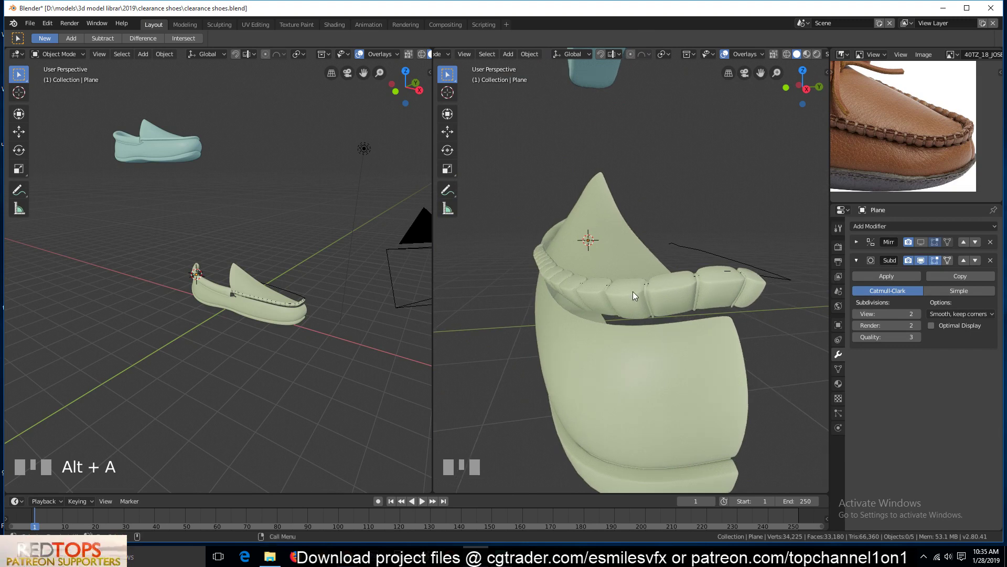
# Select all geometry linked to the bodies of the blocks along the seam and delete it, keeping the thin strips between the blocks
pyautogui.click(630, 302)
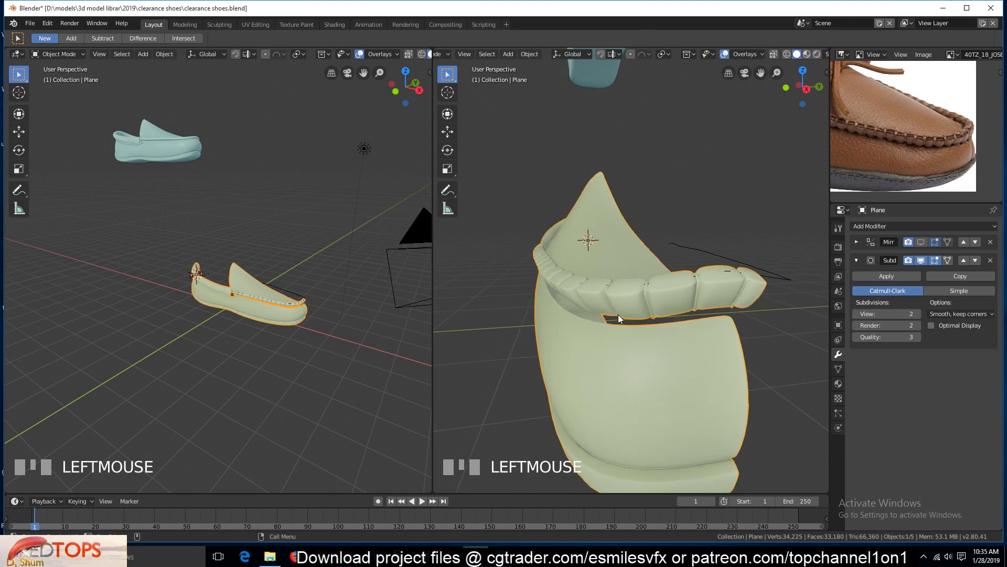
pyautogui.press('Tab')
pyautogui.hotkey('shift', '`')
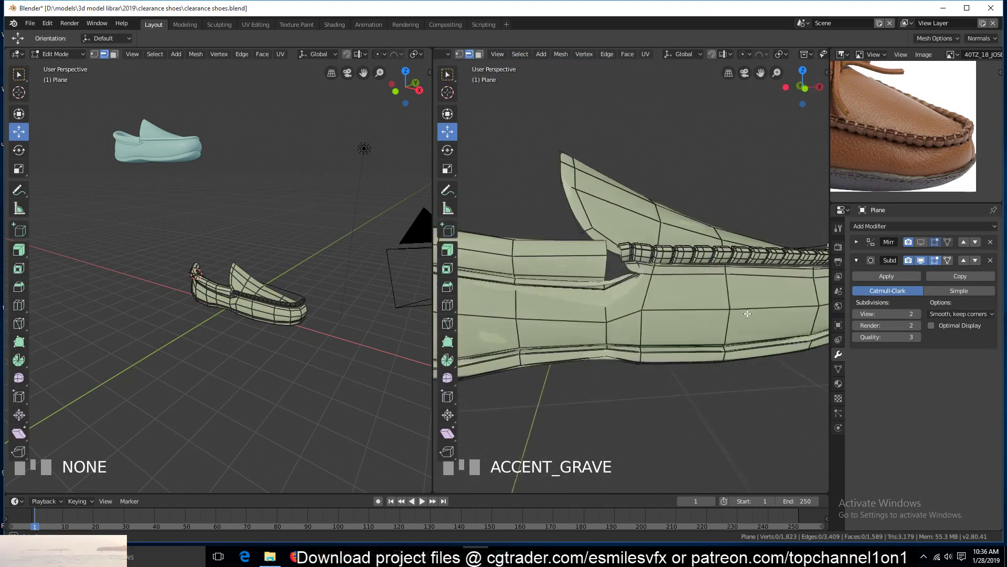
pyautogui.scroll(2, 672, 307)
pyautogui.scroll(2, 660, 302)
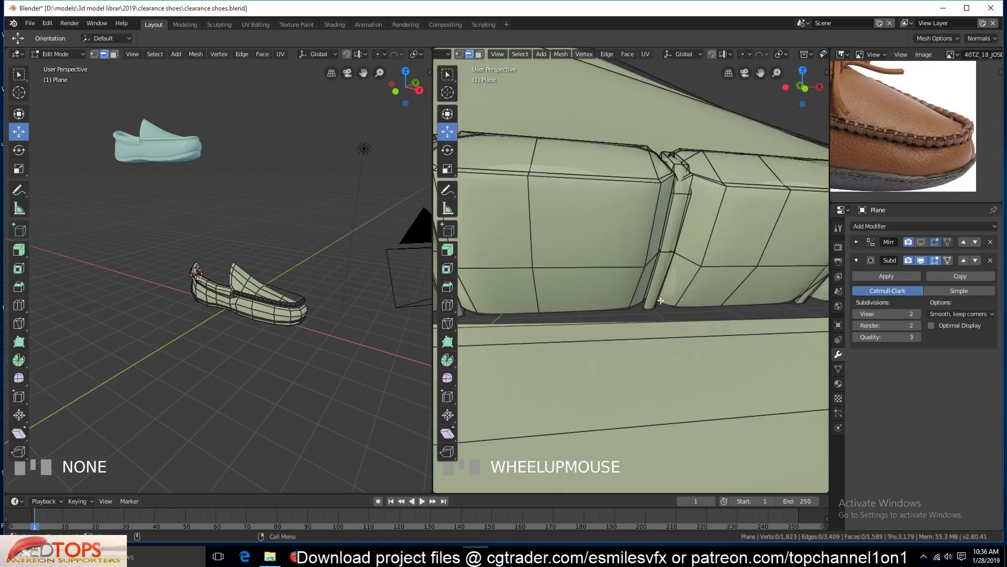
pyautogui.press('`')
pyautogui.keyDown('alt'); pyautogui.click(629, 290); pyautogui.keyUp('alt')
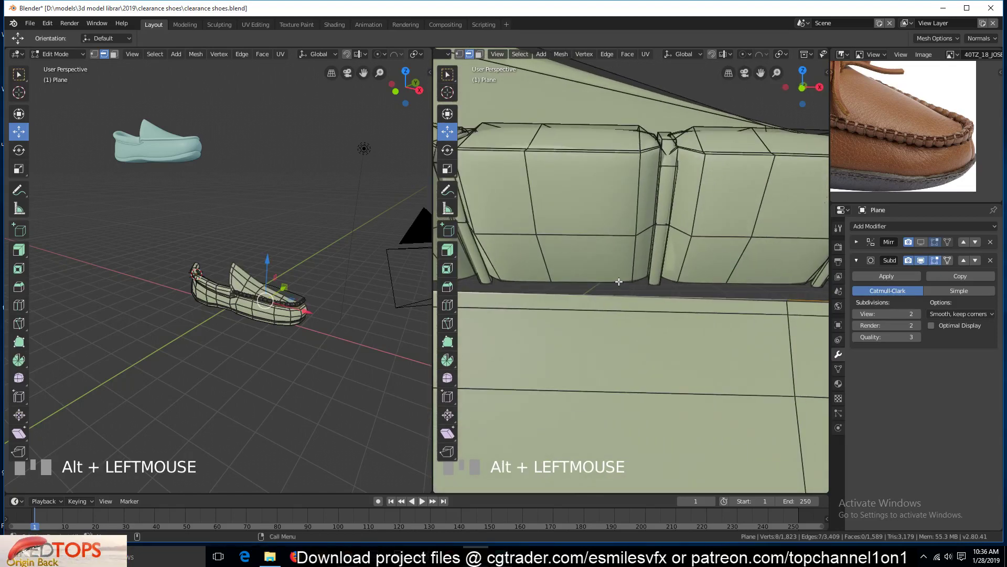
pyautogui.click(642, 297)
pyautogui.press('1')
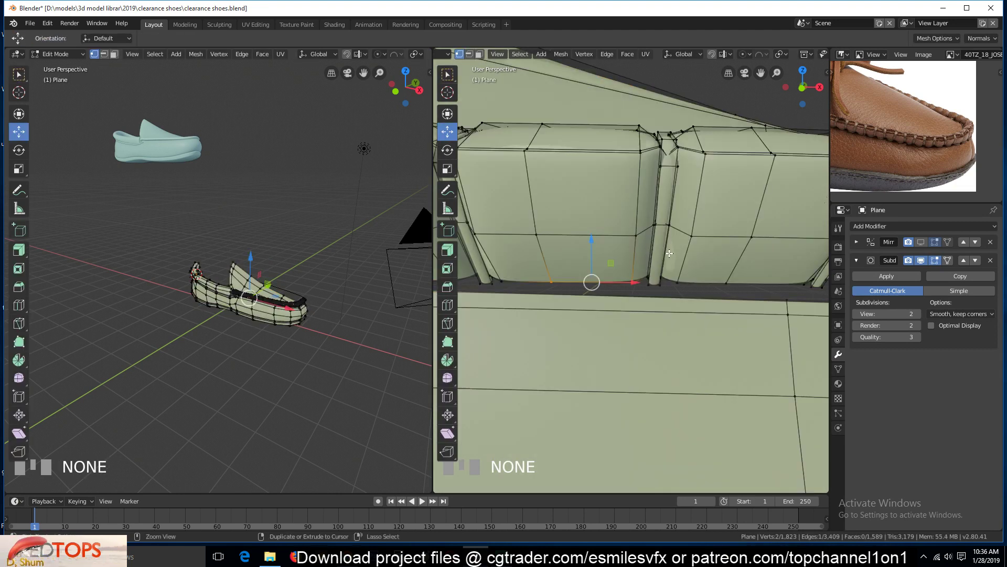
pyautogui.hotkey('ctrl', 'l')
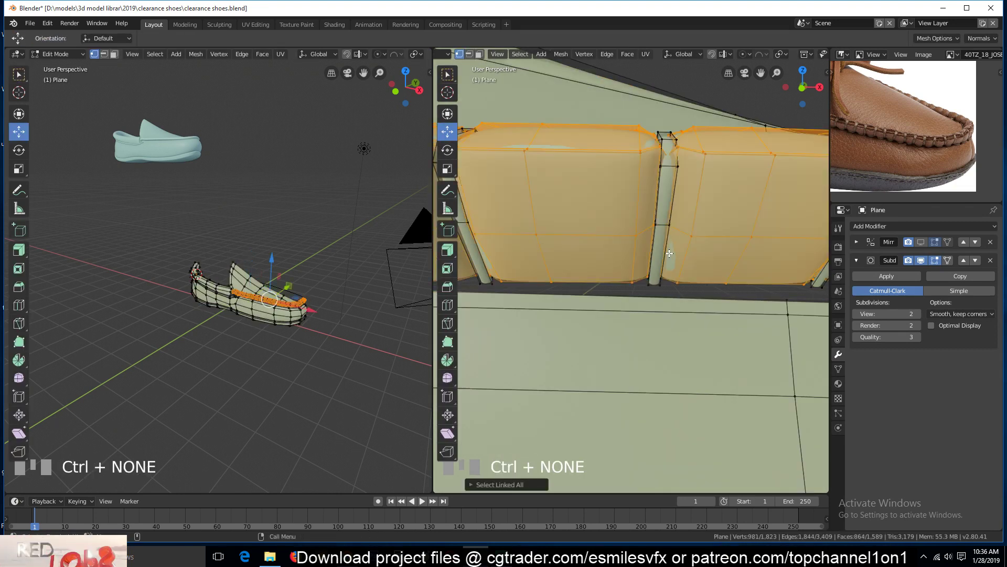
pyautogui.press('x')
pyautogui.click(669, 252)
pyautogui.scroll(-3, 662, 261)
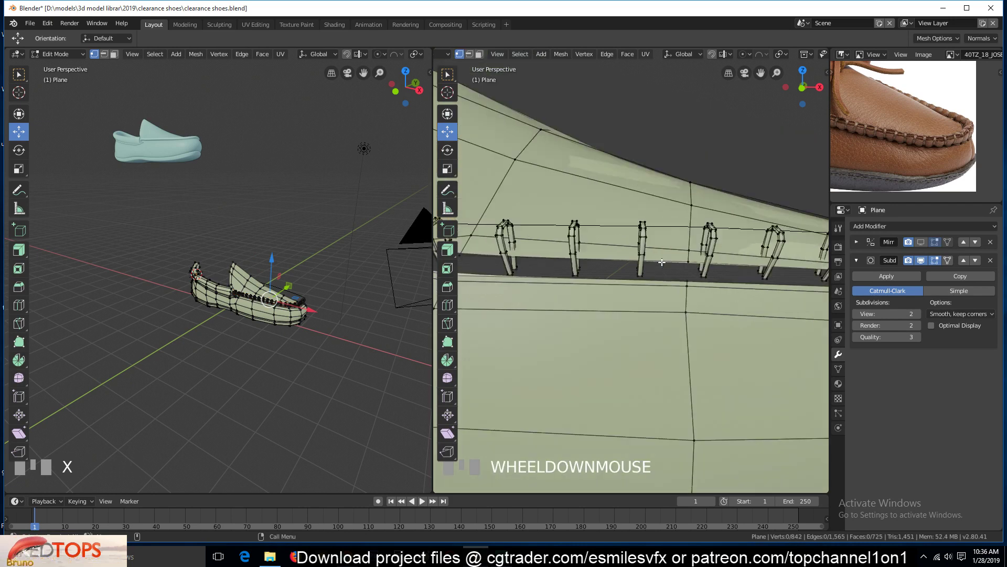
pyautogui.hotkey('shift', '`')
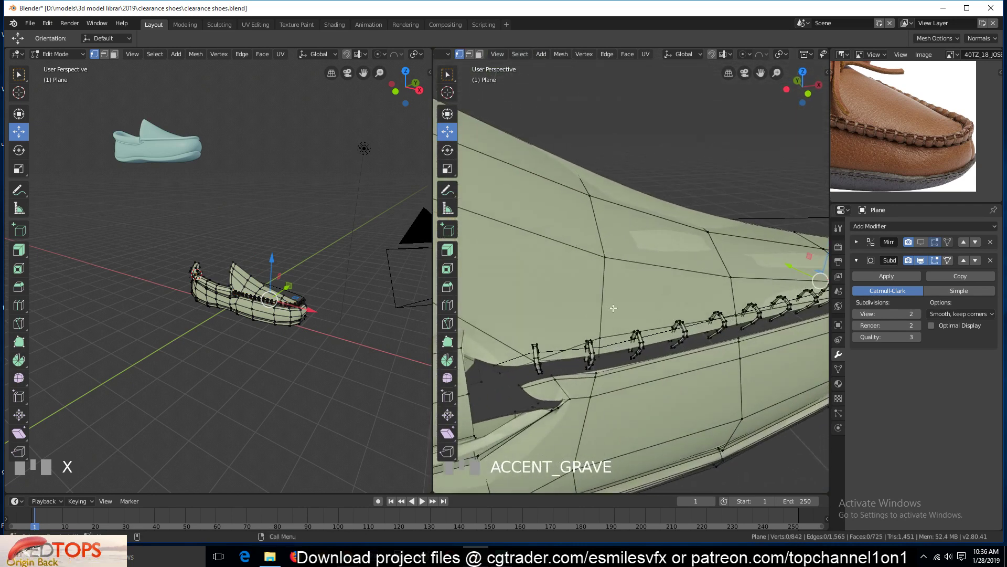
# Select the linked geometry of the shoe's lower body and upper panel, invert the selection and delete the leftover strips between them
pyautogui.click(613, 308)
pyautogui.click(600, 374)
pyautogui.keyDown('shift'); pyautogui.click(597, 339); pyautogui.keyUp('shift')
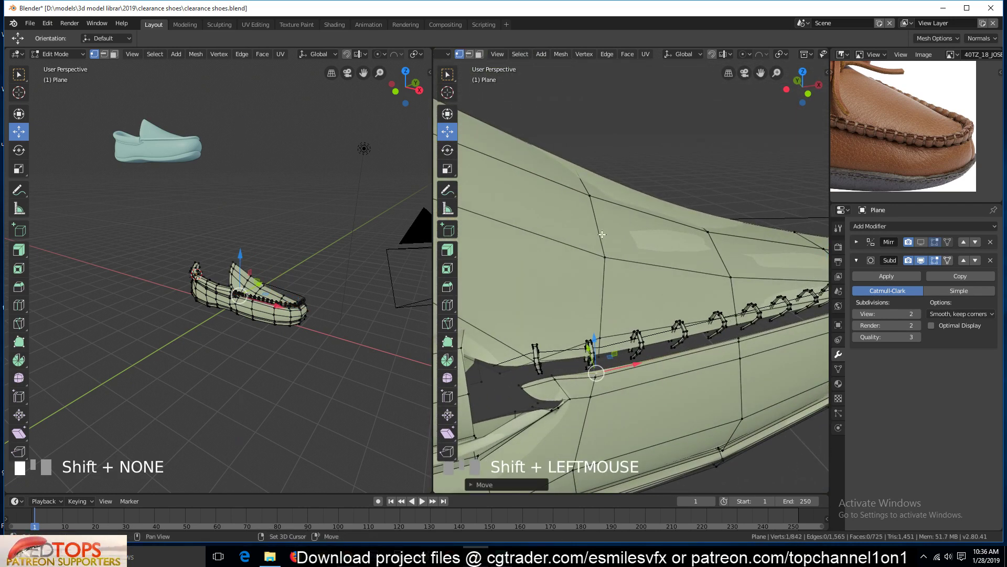
pyautogui.keyDown('shift'); pyautogui.click(612, 268); pyautogui.keyUp('shift')
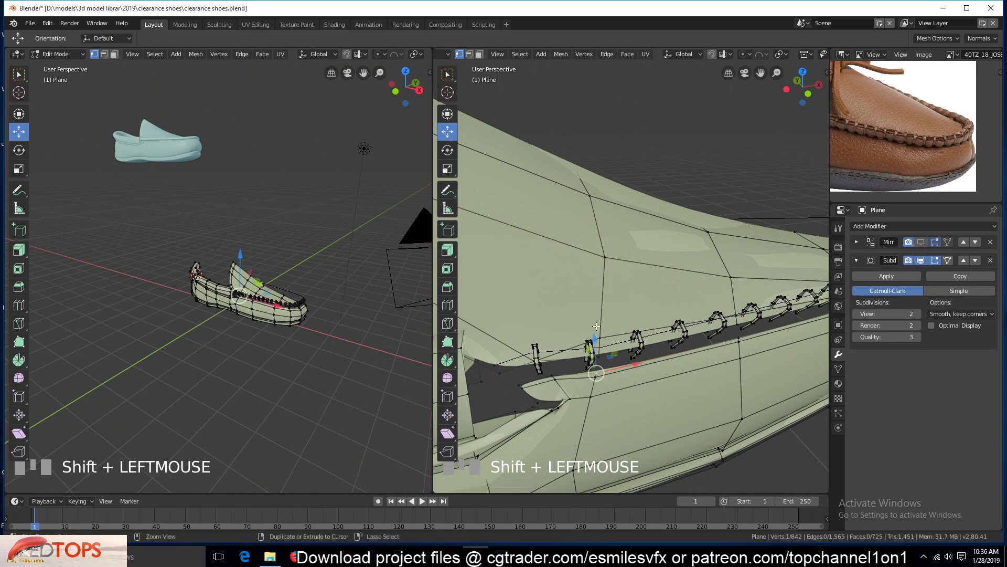
pyautogui.hotkey('ctrl', 'l')
pyautogui.keyDown('shift'); pyautogui.click(619, 255); pyautogui.keyUp('shift')
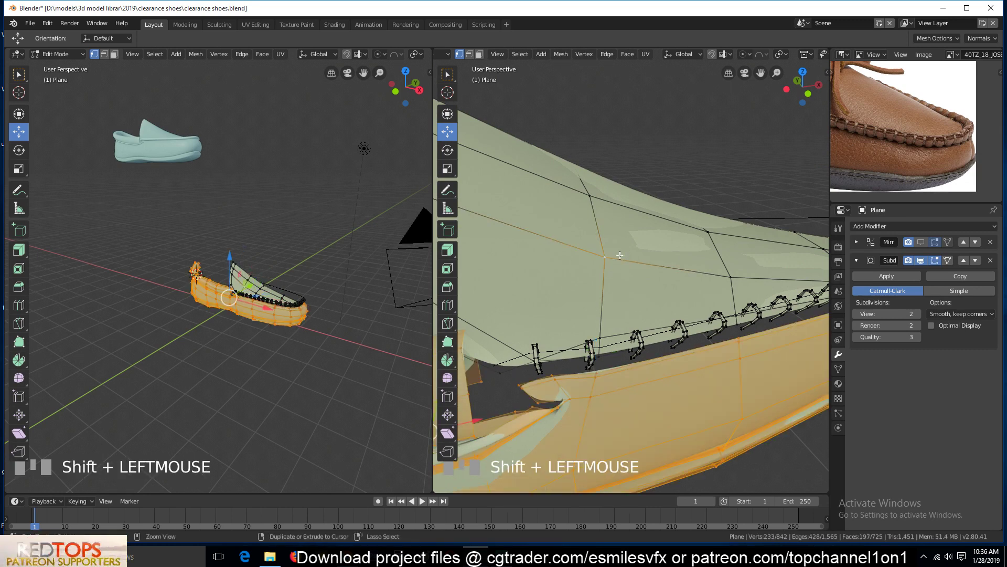
pyautogui.hotkey('ctrl', 'l')
pyautogui.hotkey('shift', 'h')
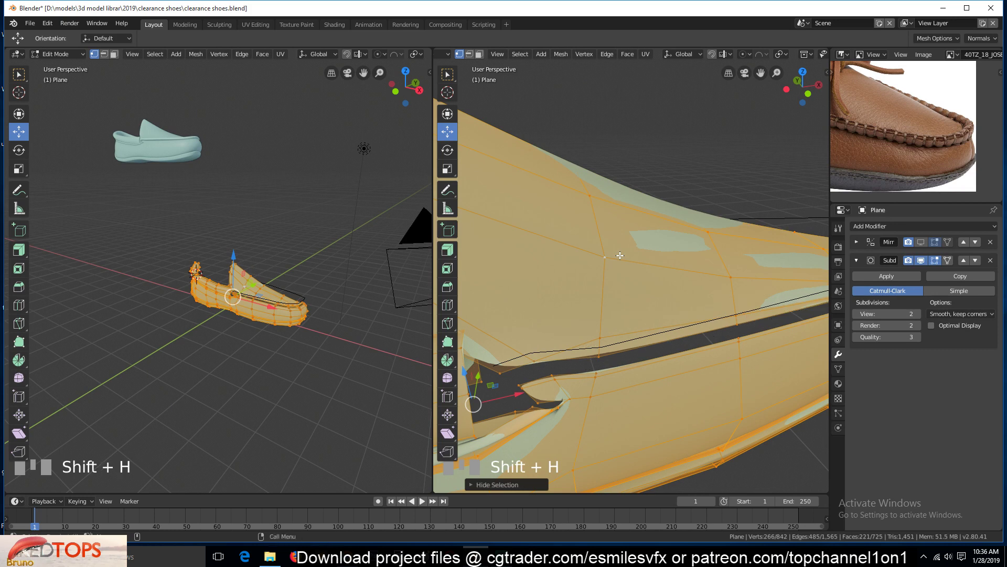
pyautogui.scroll(-3, 632, 256)
pyautogui.press('z')
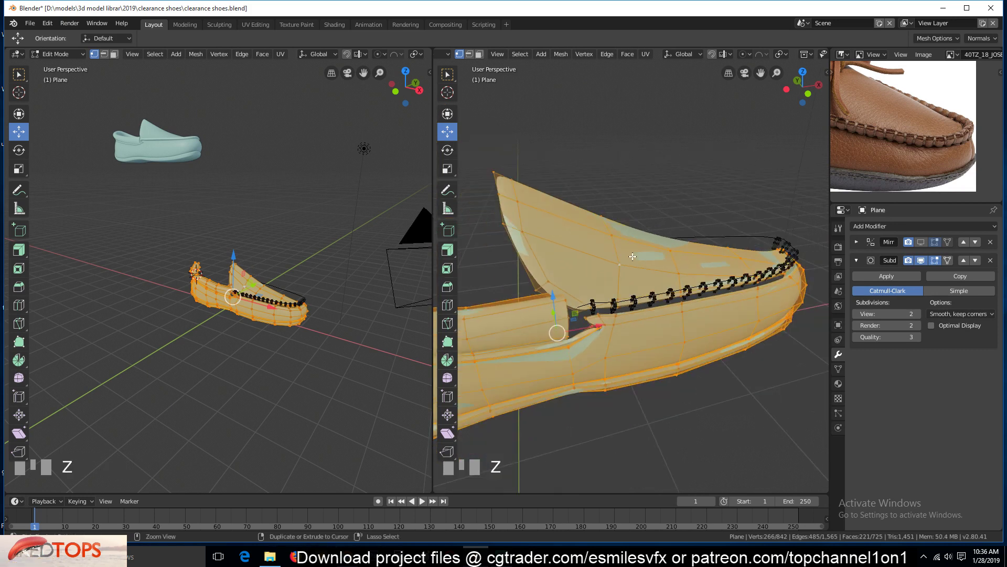
pyautogui.hotkey('ctrl', 'i')
pyautogui.scroll(2, 633, 256)
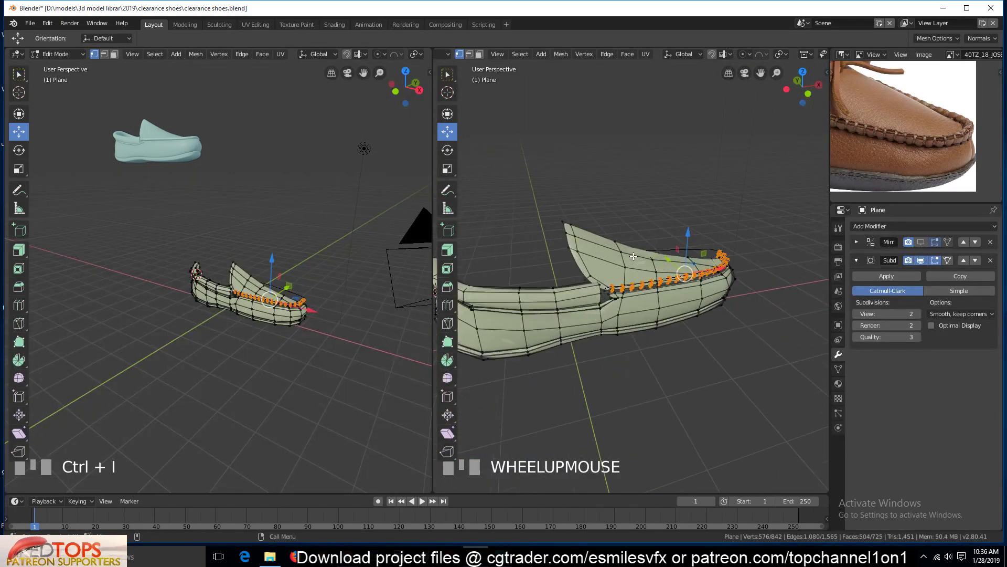
pyautogui.press('x')
pyautogui.click(634, 256)
pyautogui.scroll(3, 682, 278)
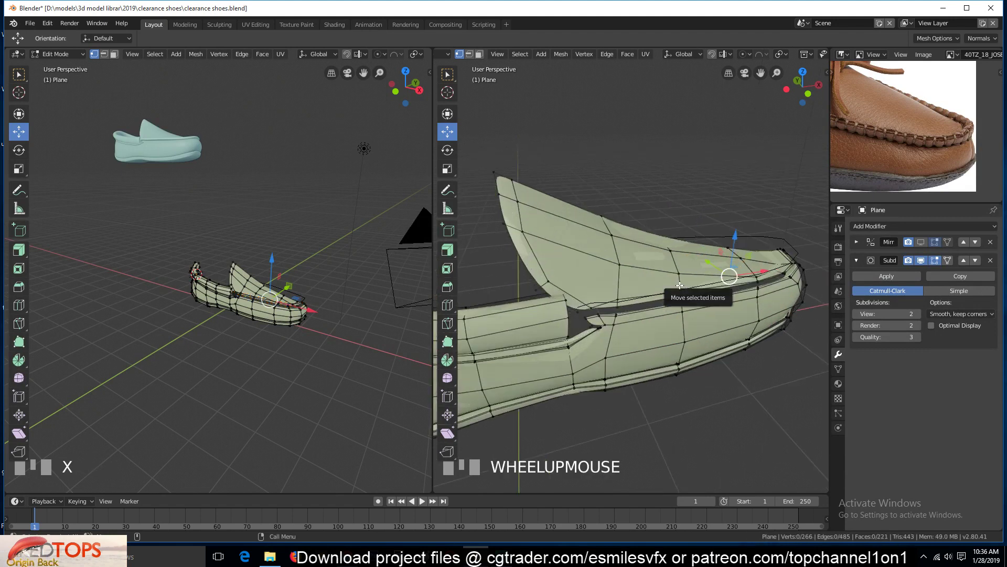
# Leave Edit Mode, save the file and reveal all hidden objects
pyautogui.press('Tab')
pyautogui.hotkey('ctrl', 's')
pyautogui.hotkey('alt', 'h')
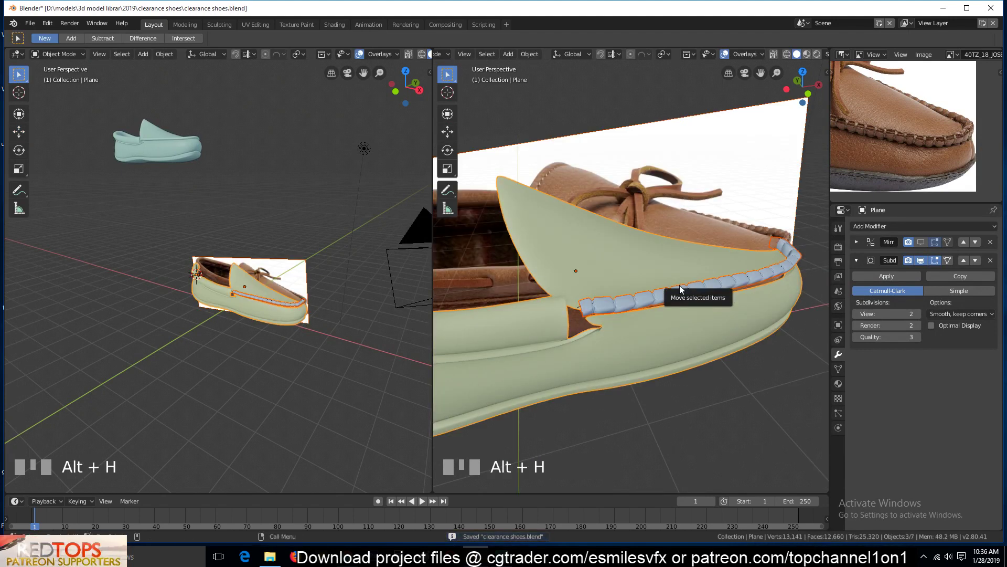
# Select only the original arrayed block row, isolate it in Local View and frame its mesh in Edit Mode
pyautogui.hotkey('alt', 'a')
pyautogui.click(696, 287)
pyautogui.scroll(3, 732, 300)
pyautogui.press('Tab')
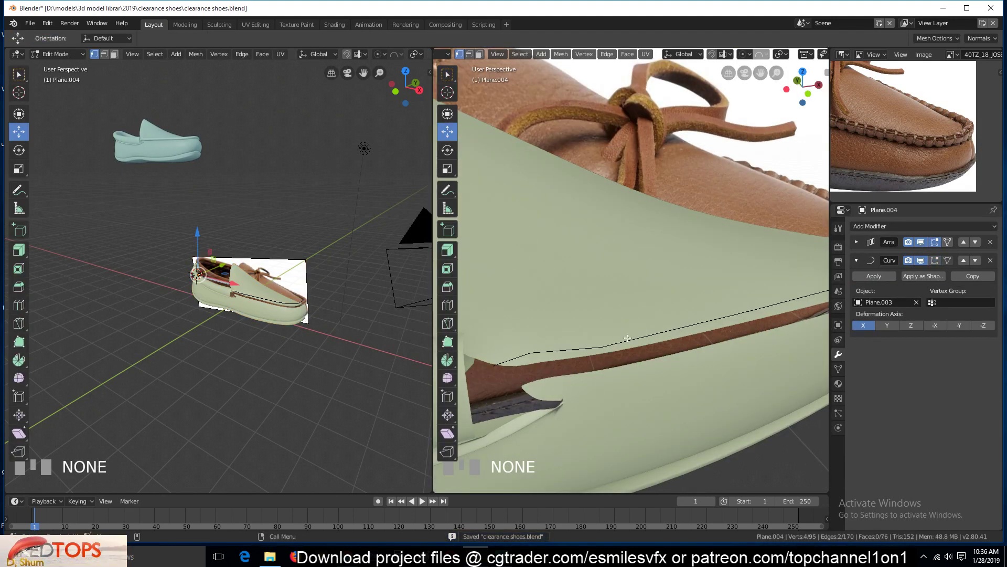
pyautogui.press('Tab')
pyautogui.scroll(-4, 648, 325)
pyautogui.press('Tab')
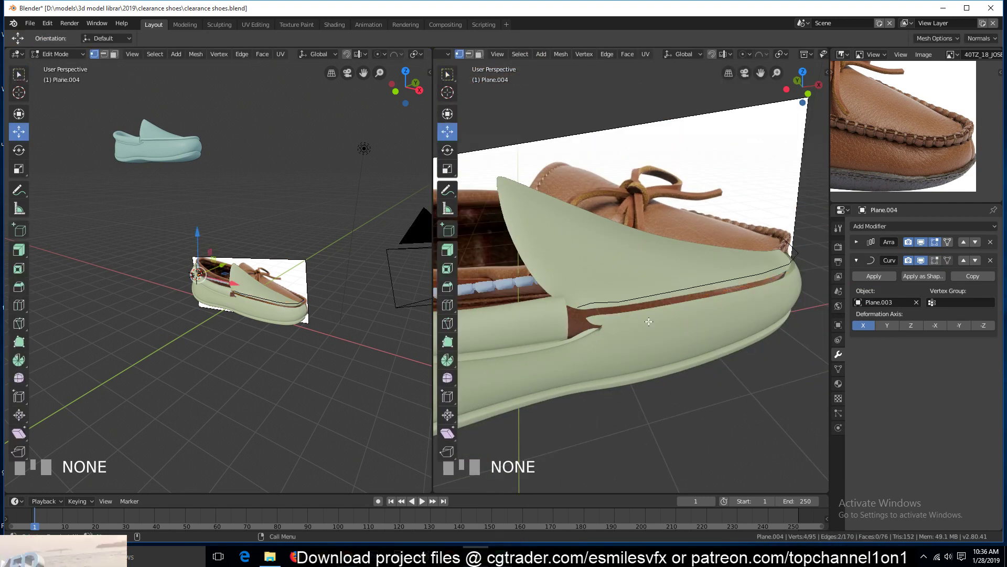
pyautogui.press('KP_Decimal')
pyautogui.press('KP_Divide')
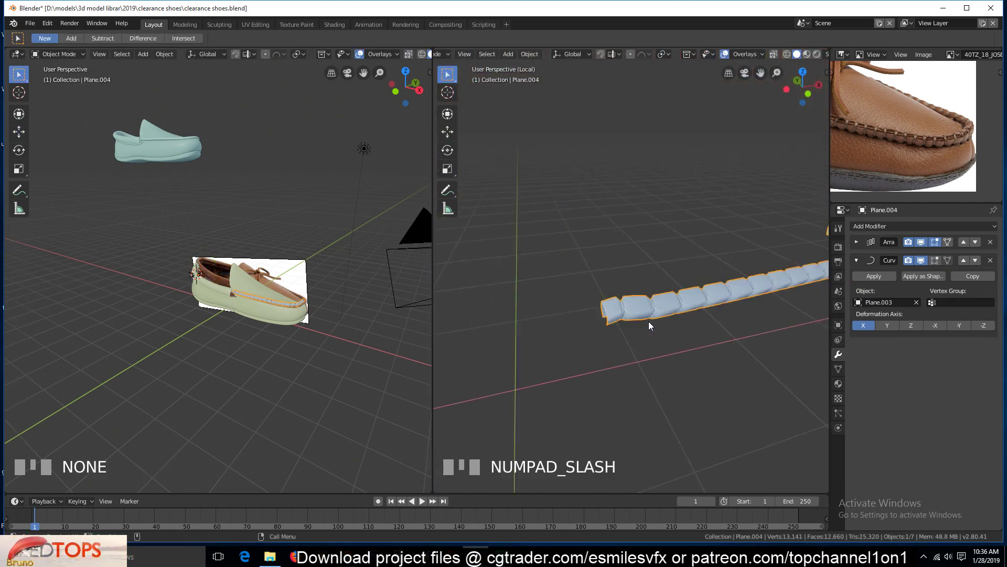
pyautogui.press('KP_Decimal')
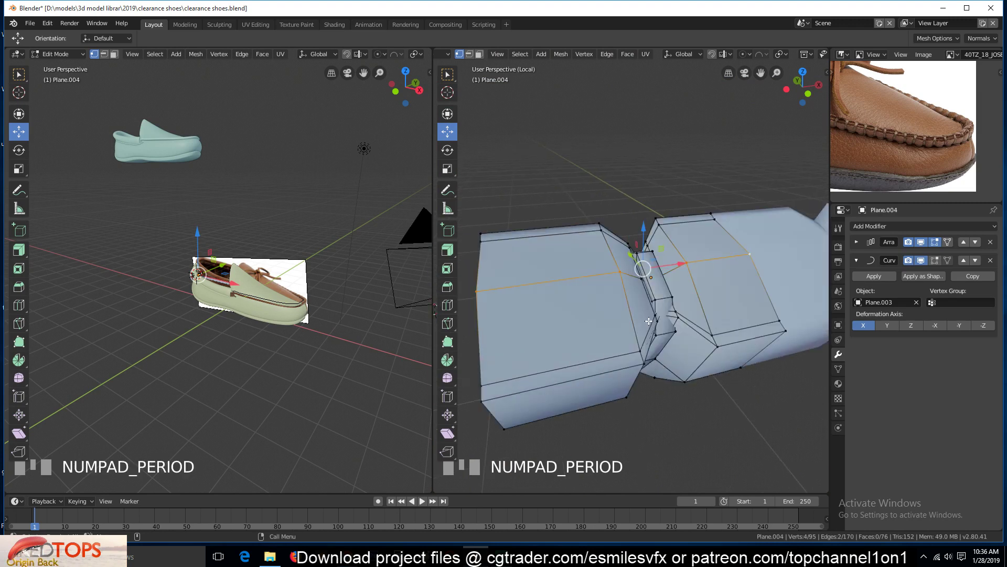
# Select the vertex path along one long edge across the gap between blocks and merge it at the last vertex
pyautogui.press('`')
pyautogui.scroll(-1, 636, 218)
pyautogui.keyDown('shift'); pyautogui.moveTo(631, 273); pyautogui.dragTo(631, 216, button='middle'); pyautogui.keyUp('shift')
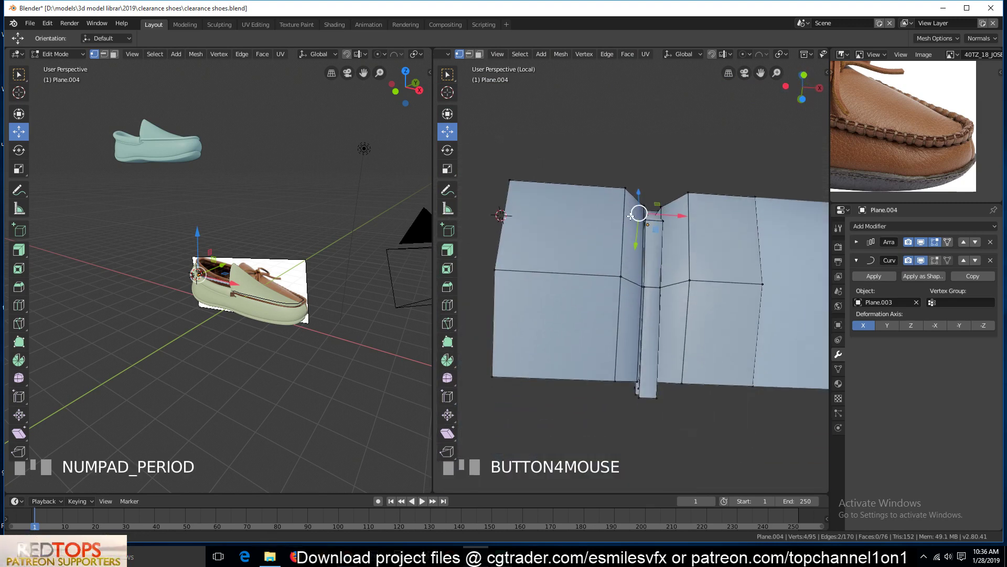
pyautogui.click(631, 292)
pyautogui.moveTo(631, 292); pyautogui.dragTo(647, 345, button='middle')
pyautogui.scroll(2, 647, 344)
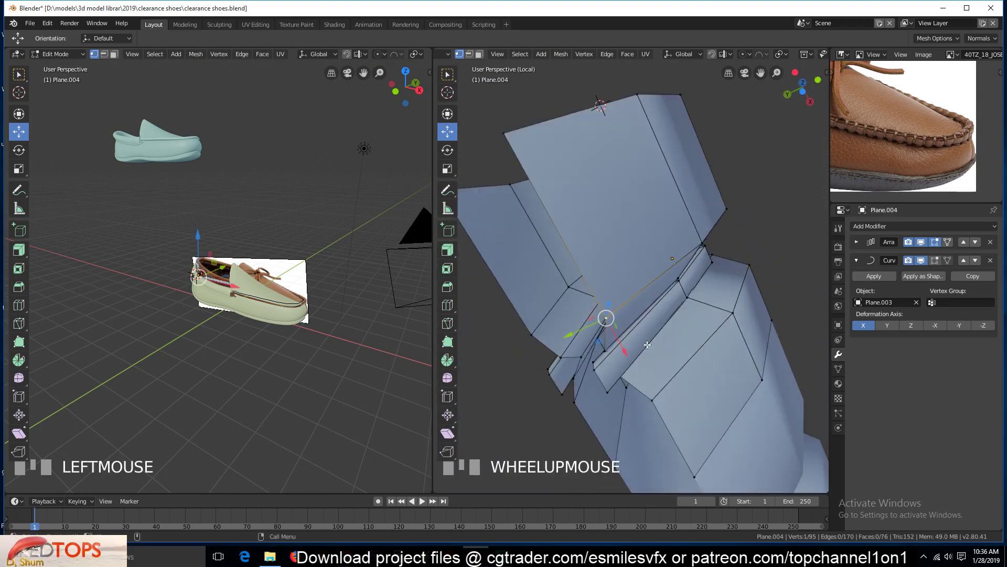
pyautogui.keyDown('ctrl'); pyautogui.click(655, 400); pyautogui.keyUp('ctrl')
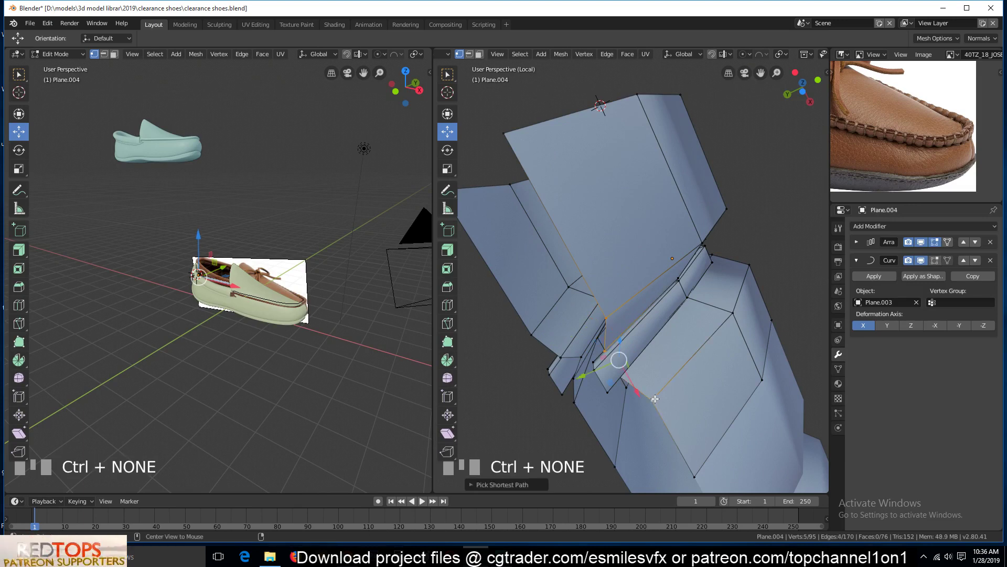
pyautogui.hotkey('alt', 'm')
pyautogui.click(654, 398)
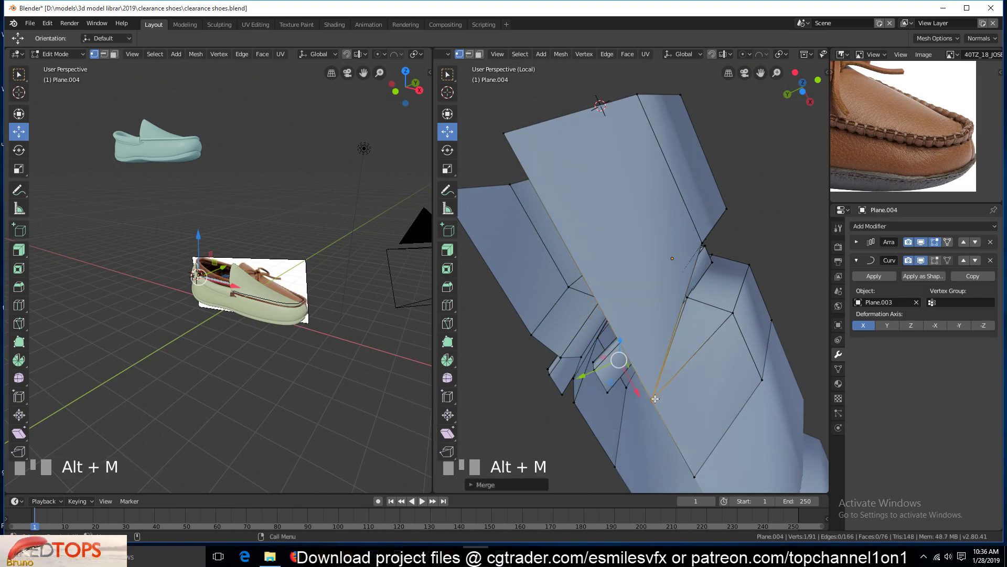
# Move the merged vertex along X to the middle of the gap in front view and save the file
pyautogui.press('KP_1')
pyautogui.moveTo(700, 405); pyautogui.dragTo(670, 405)
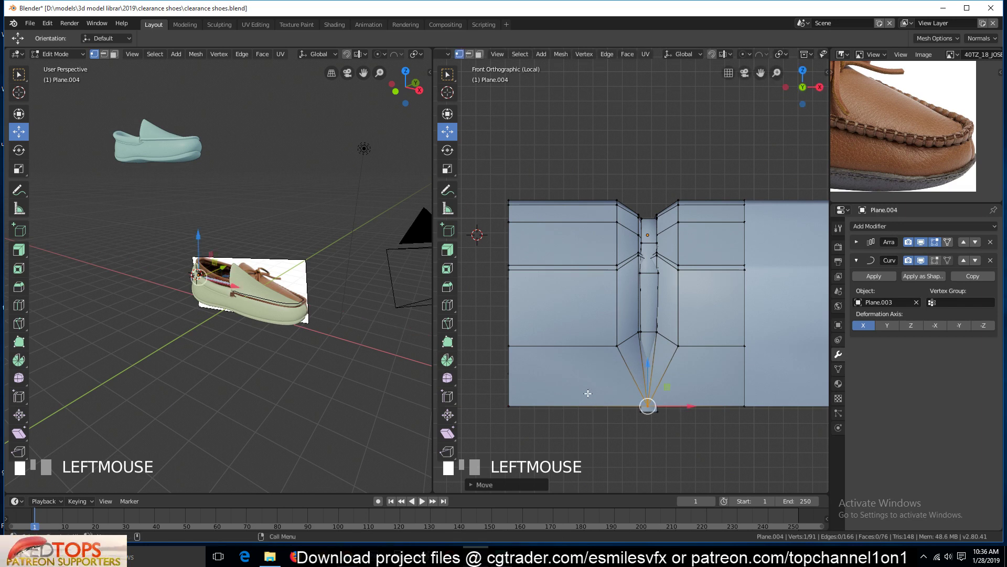
pyautogui.hotkey('ctrl', 's')
# Select the vertex path across the gap on the opposite long edge, merge it at center and clear the selection
pyautogui.moveTo(587, 393); pyautogui.dragTo(331, 369, button='middle')
pyautogui.moveTo(405, 381); pyautogui.dragTo(236, 367, button='middle')
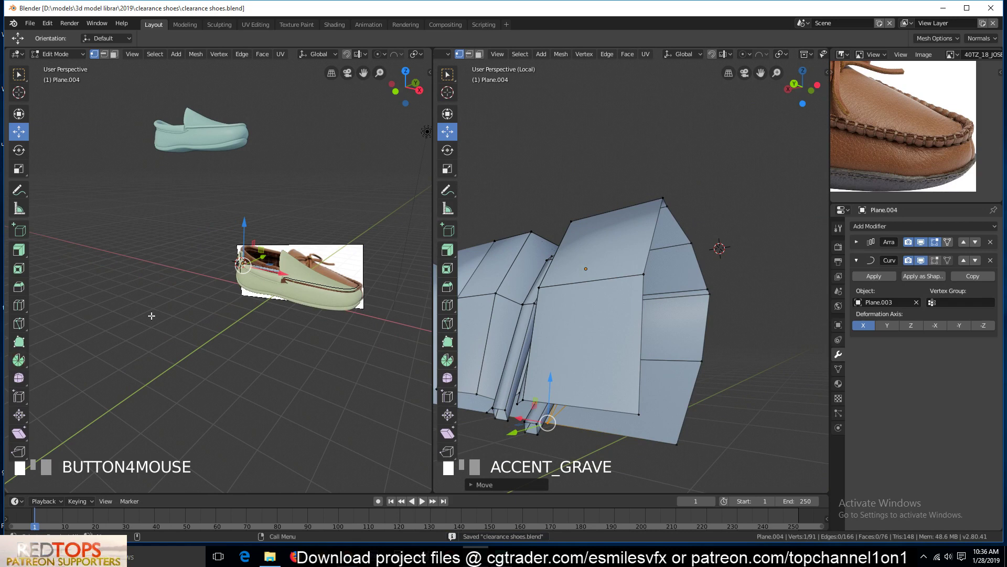
pyautogui.moveTo(425, 320); pyautogui.dragTo(79, 310, button='middle')
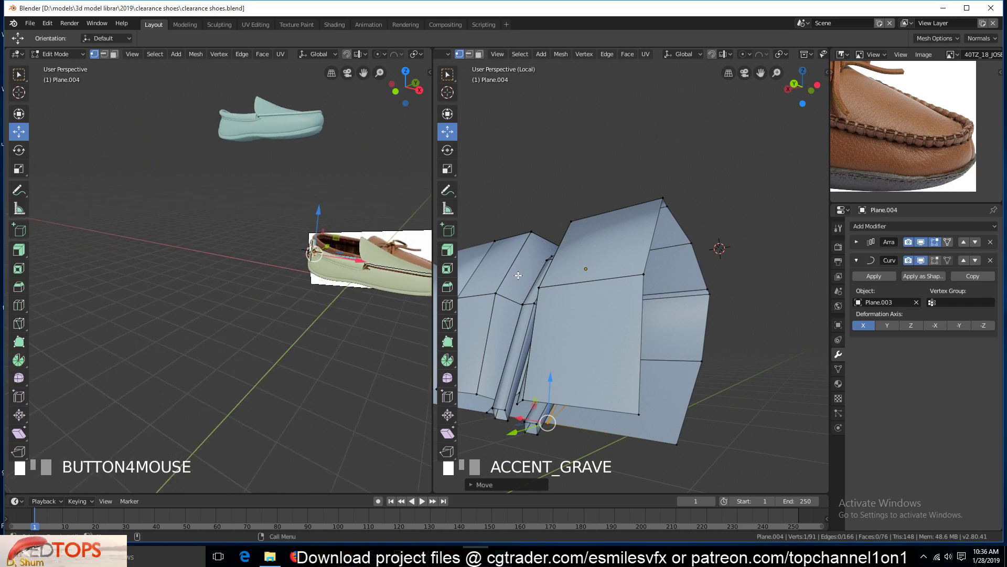
pyautogui.moveTo(518, 275); pyautogui.dragTo(581, 227, button='middle')
pyautogui.scroll(2, 581, 228)
pyautogui.click(533, 333)
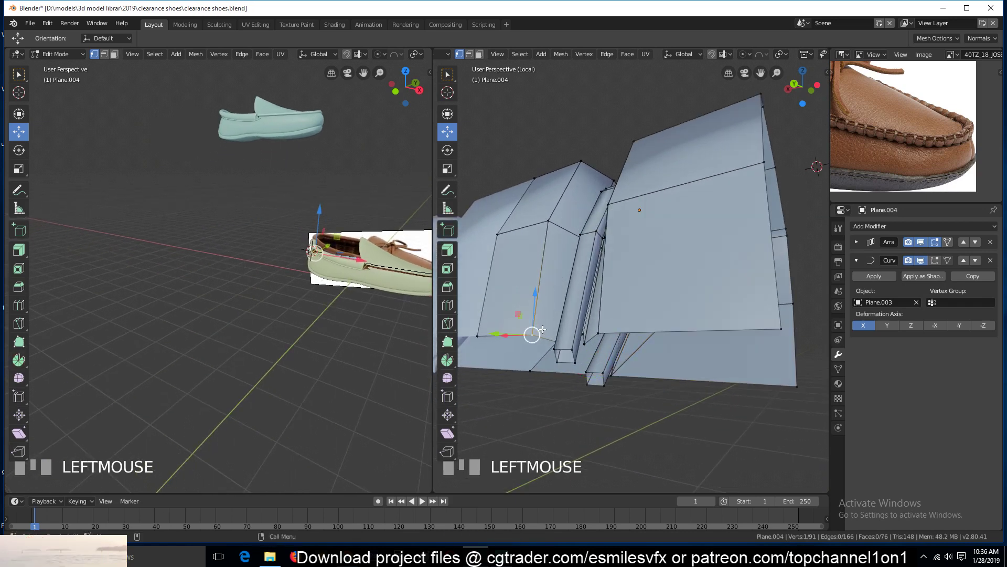
pyautogui.keyDown('ctrl'); pyautogui.click(599, 326); pyautogui.keyUp('ctrl')
pyautogui.hotkey('alt', 'm')
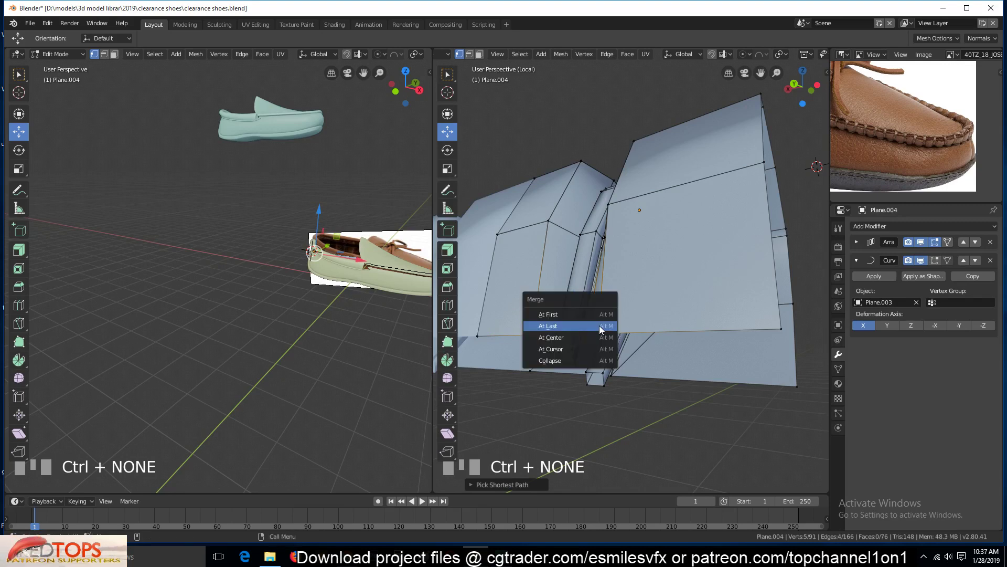
pyautogui.click(587, 335)
pyautogui.hotkey('alt', 'a')
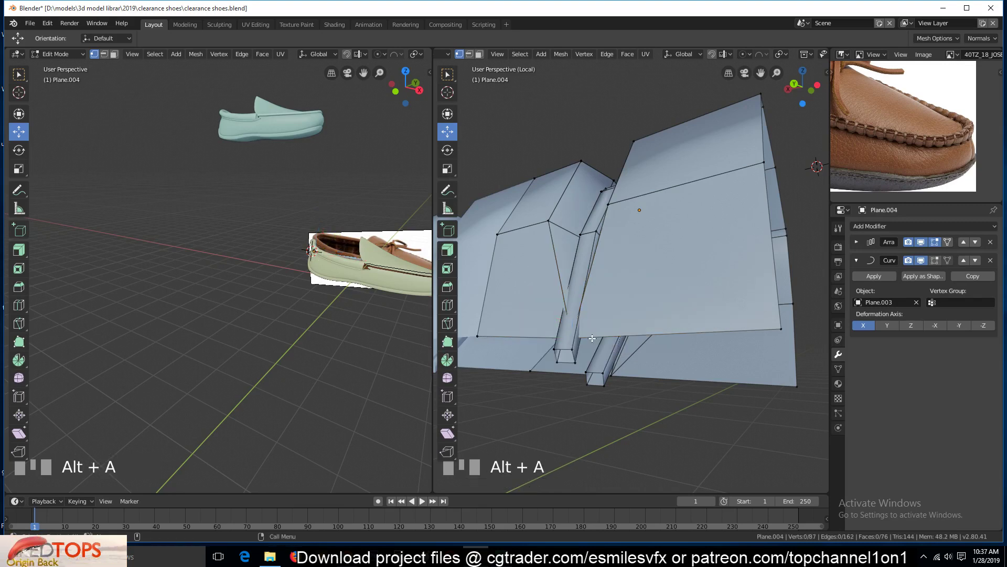
# Leave Edit Mode and examine the block row's joined edges along its length
pyautogui.press('Tab')
pyautogui.press('`')
pyautogui.scroll(-2, 659, 252)
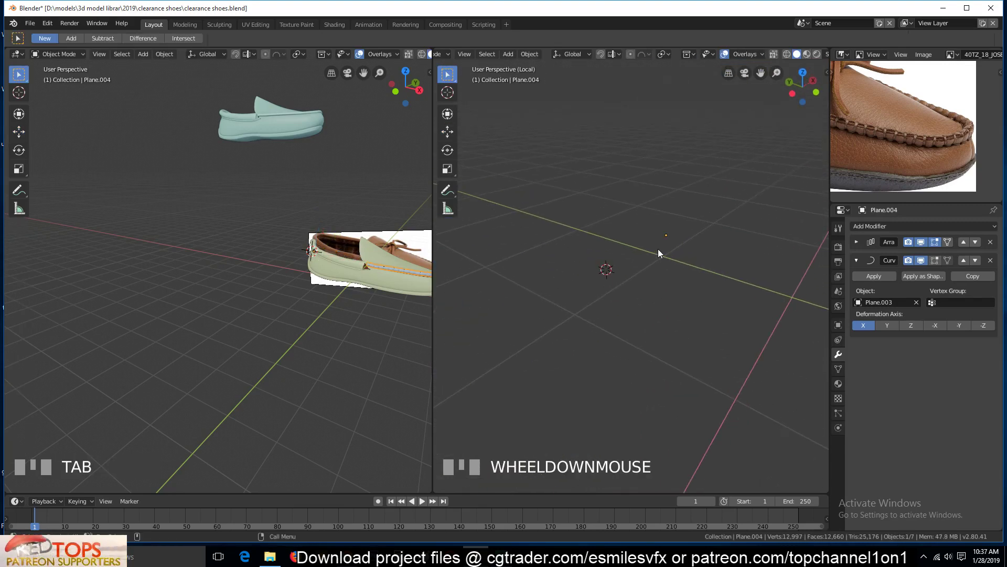
pyautogui.scroll(-1, 585, 379)
pyautogui.press('KP_Decimal')
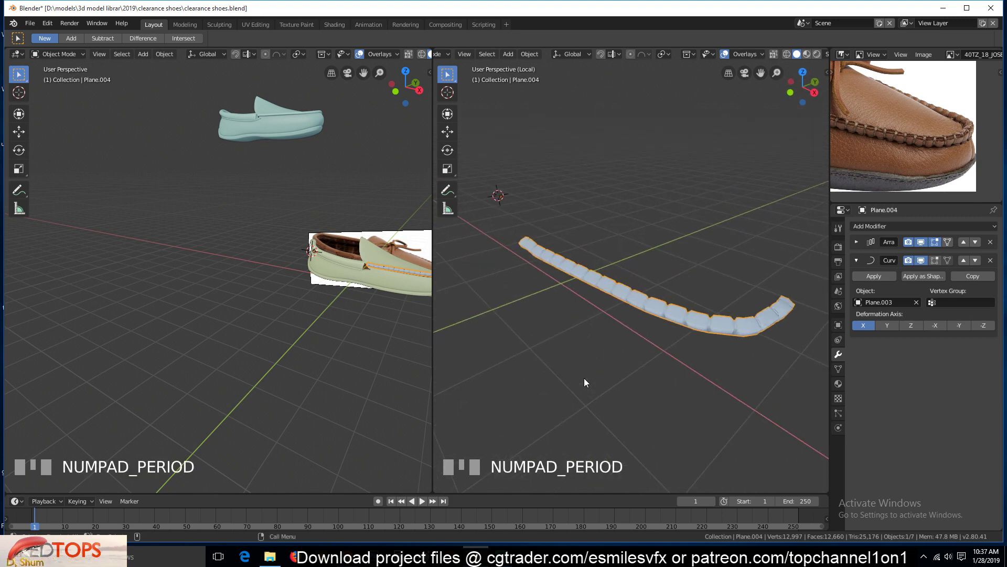
pyautogui.scroll(3, 584, 382)
pyautogui.press('`')
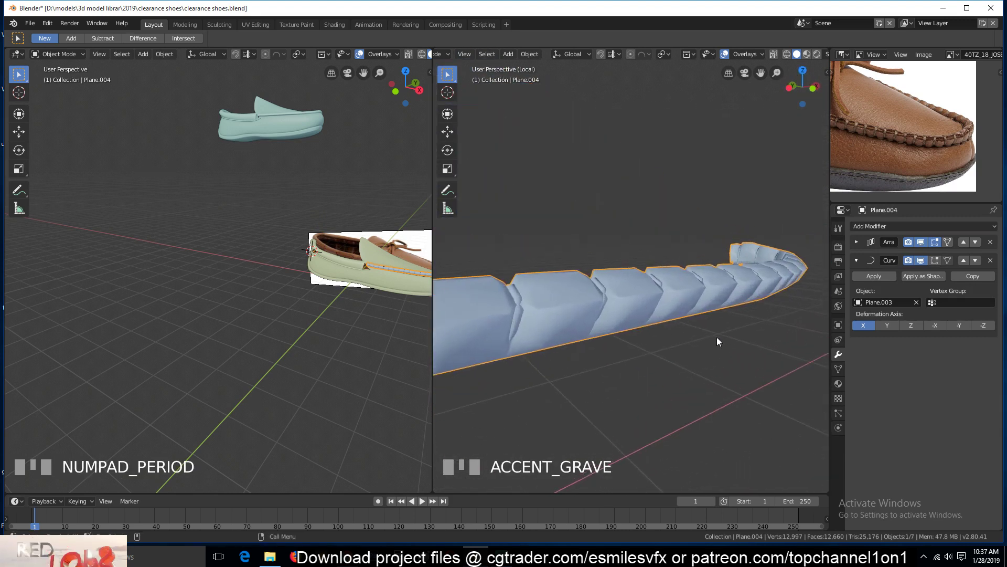
pyautogui.scroll(2, 717, 337)
# Select all geometry linked to the thin strip between the blocks and delete its vertices
pyautogui.press('Tab')
pyautogui.press('a')
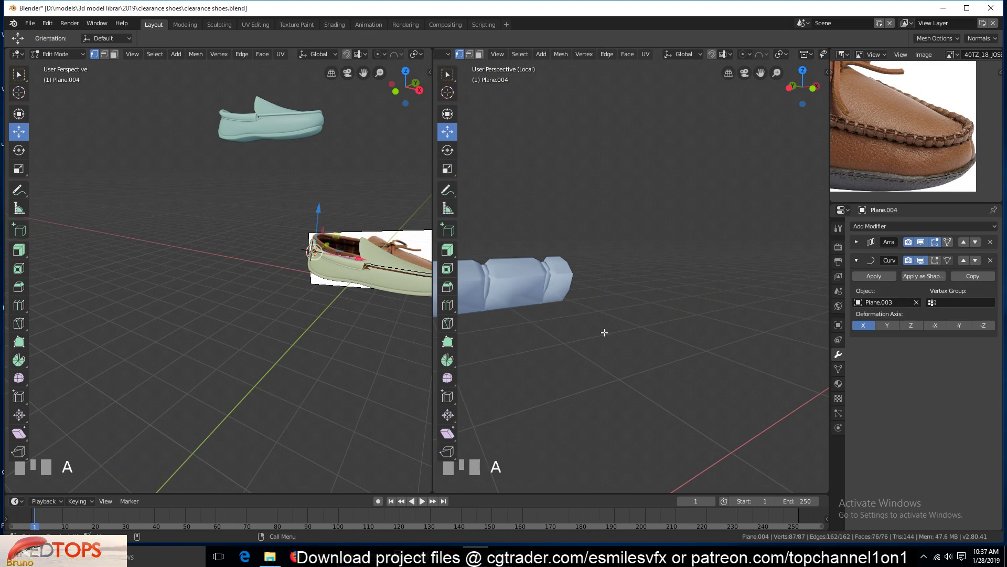
pyautogui.press('KP_Decimal')
pyautogui.hotkey('alt', 'a')
pyautogui.press('`')
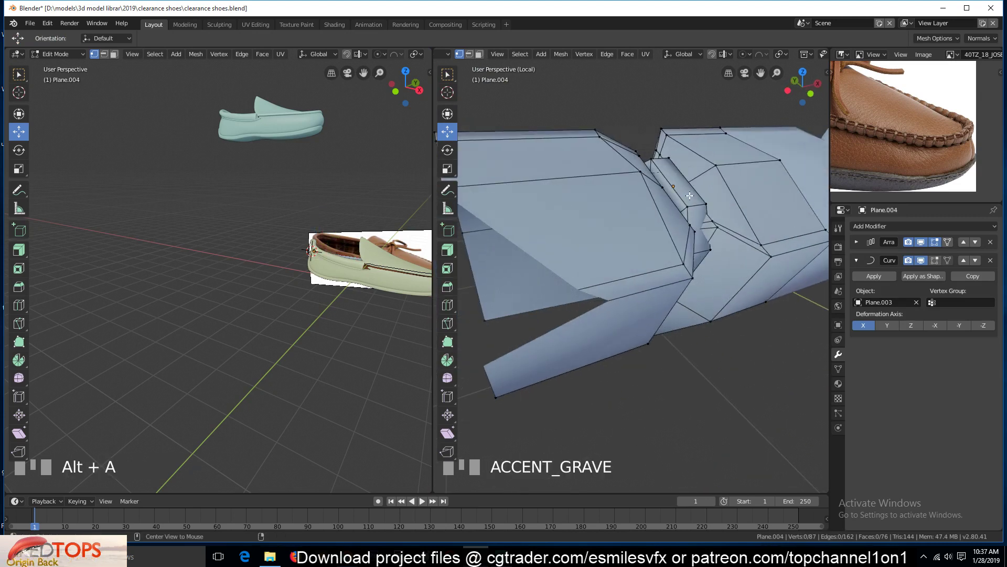
pyautogui.keyDown('alt'); pyautogui.click(682, 197); pyautogui.keyUp('alt')
pyautogui.hotkey('ctrl', 'l')
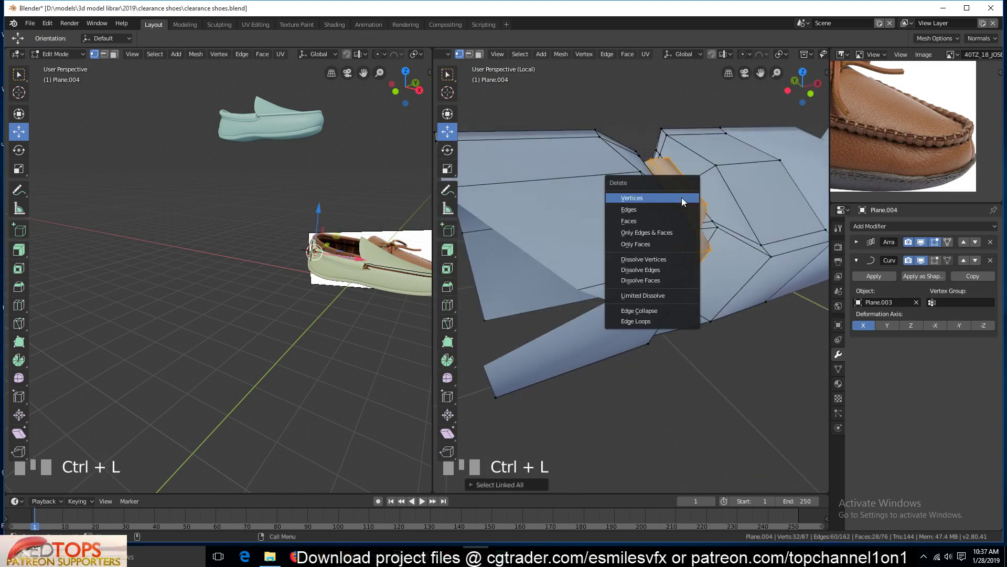
pyautogui.click(682, 199)
# Dissolve two lengthwise edge loops on the side of the source block mesh and leave Edit Mode
pyautogui.press('`')
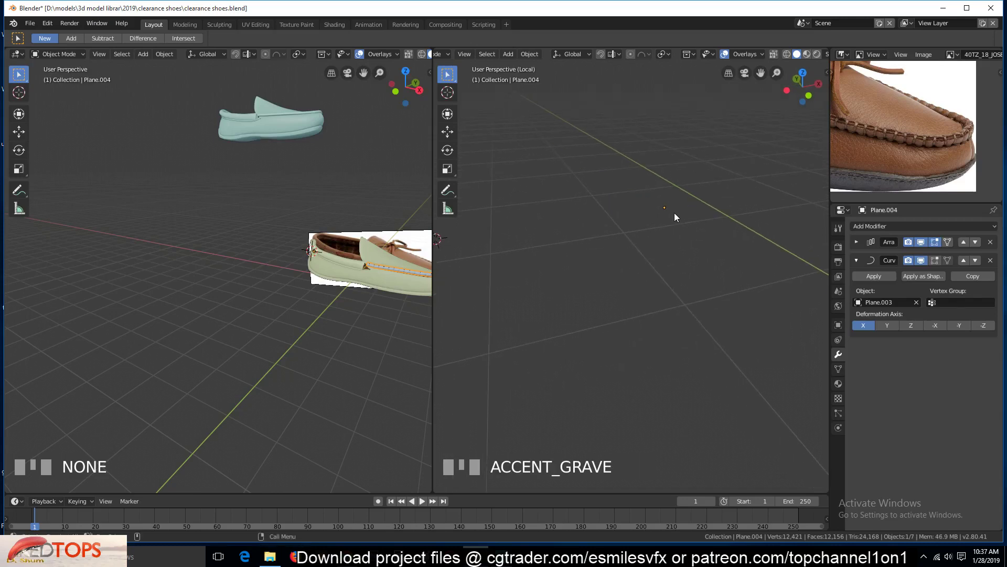
pyautogui.press('KP_Decimal')
pyautogui.press('Tab')
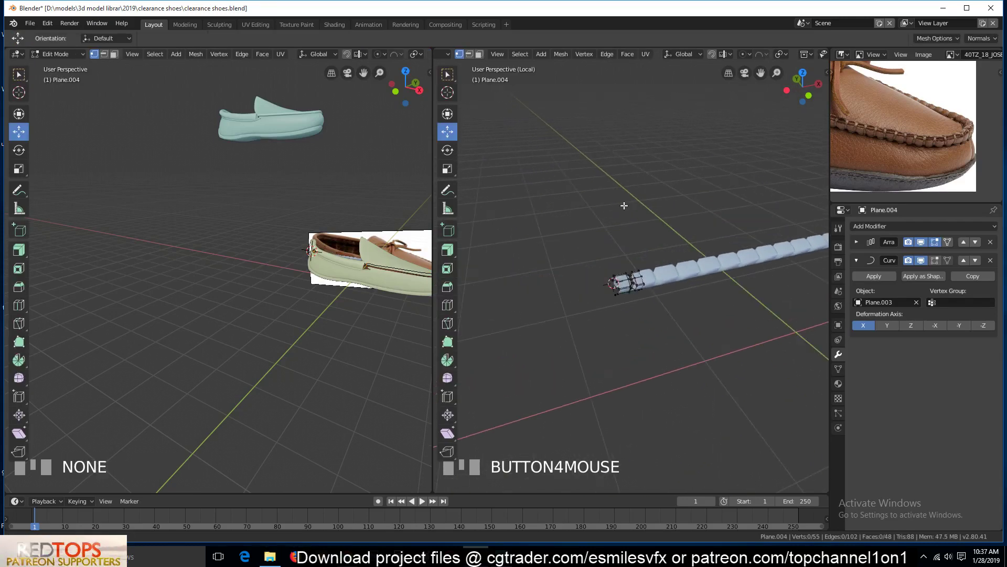
pyautogui.scroll(10, 623, 205)
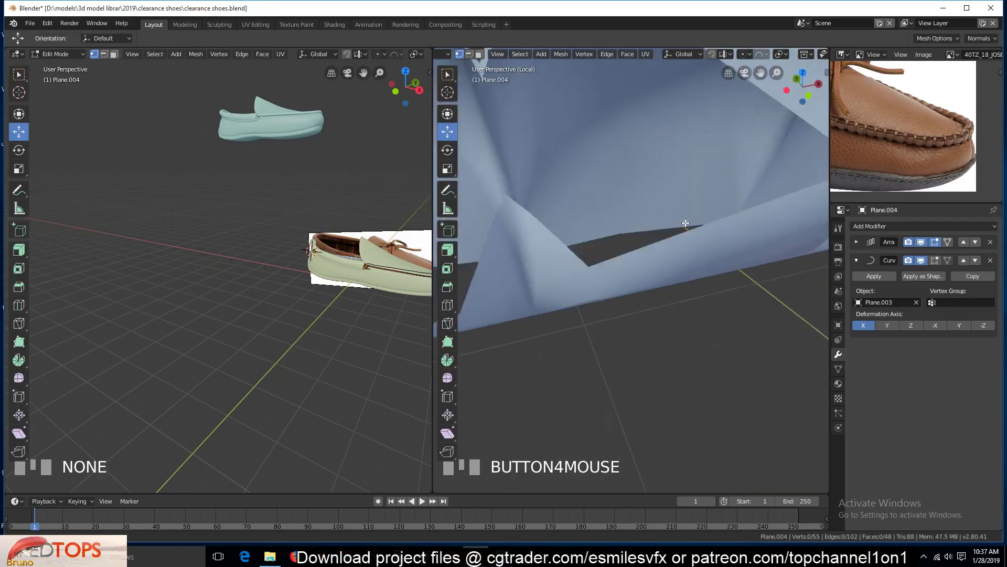
pyautogui.scroll(-5, 686, 226)
pyautogui.scroll(4, 708, 244)
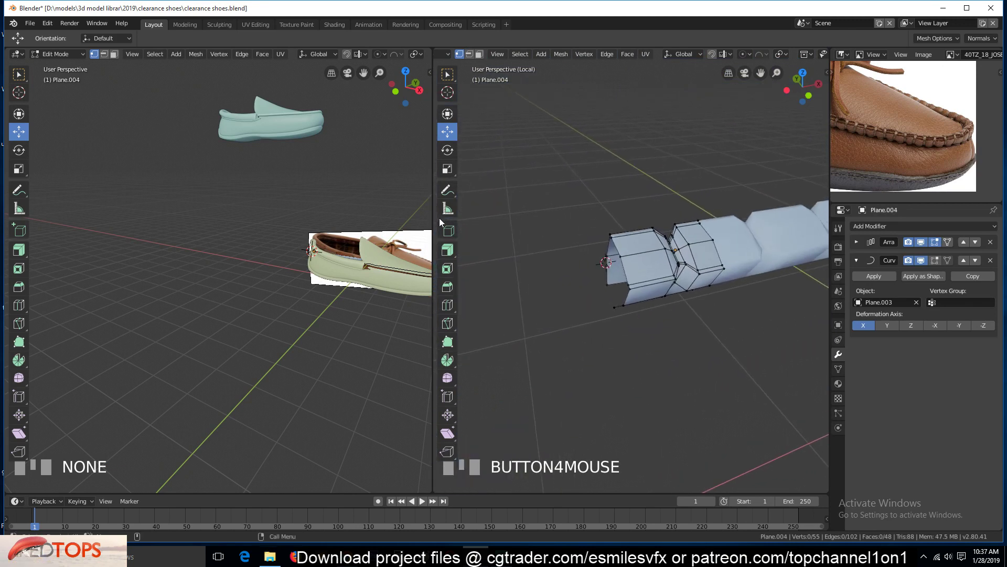
pyautogui.press('2')
pyautogui.keyDown('alt'); pyautogui.click(678, 268); pyautogui.keyUp('alt')
pyautogui.hotkey('ctrl', 'x')
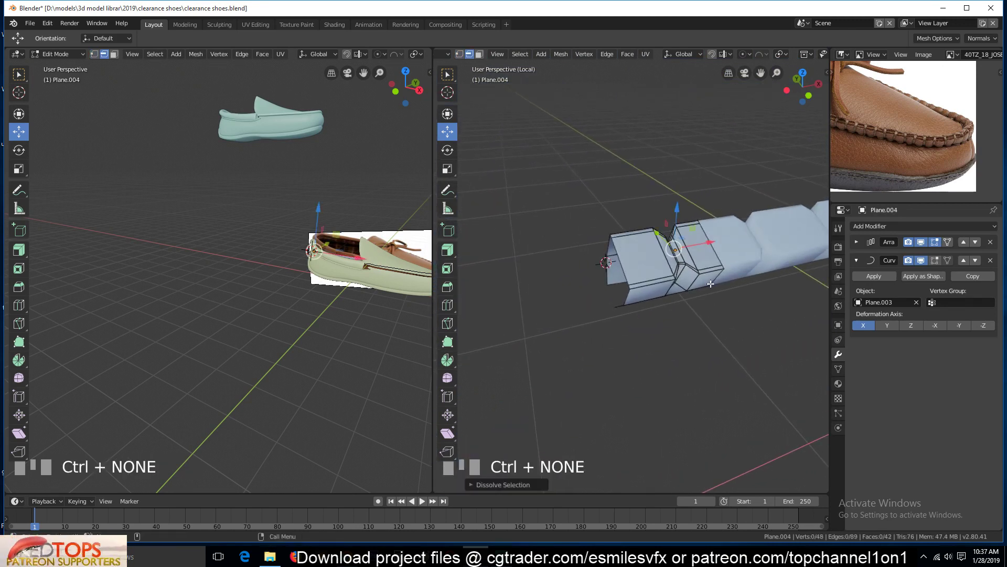
pyautogui.keyDown('alt'); pyautogui.click(662, 267); pyautogui.keyUp('alt')
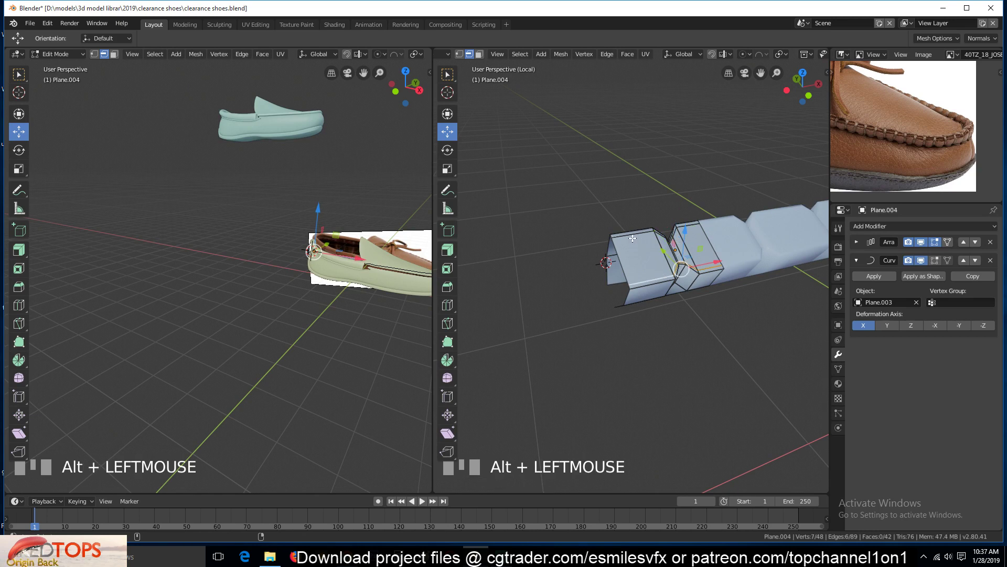
pyautogui.hotkey('ctrl', 'x')
pyautogui.press('Tab')
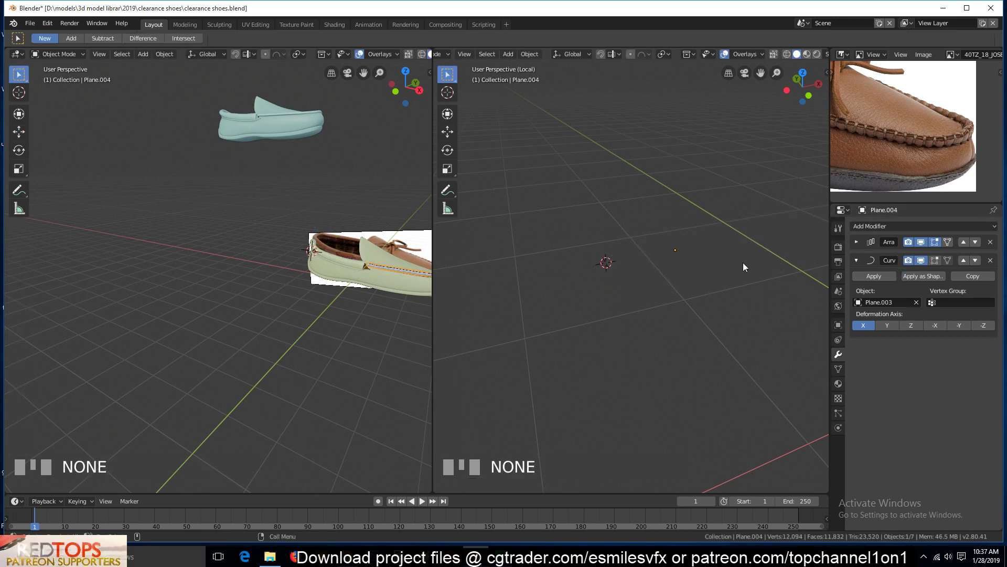
# Add a level 2 Subdivision Surface modifier to the block row, examine the smoothed blocks and disable the modifier's viewport display
pyautogui.scroll(-2, 683, 259)
pyautogui.press('KP_Decimal')
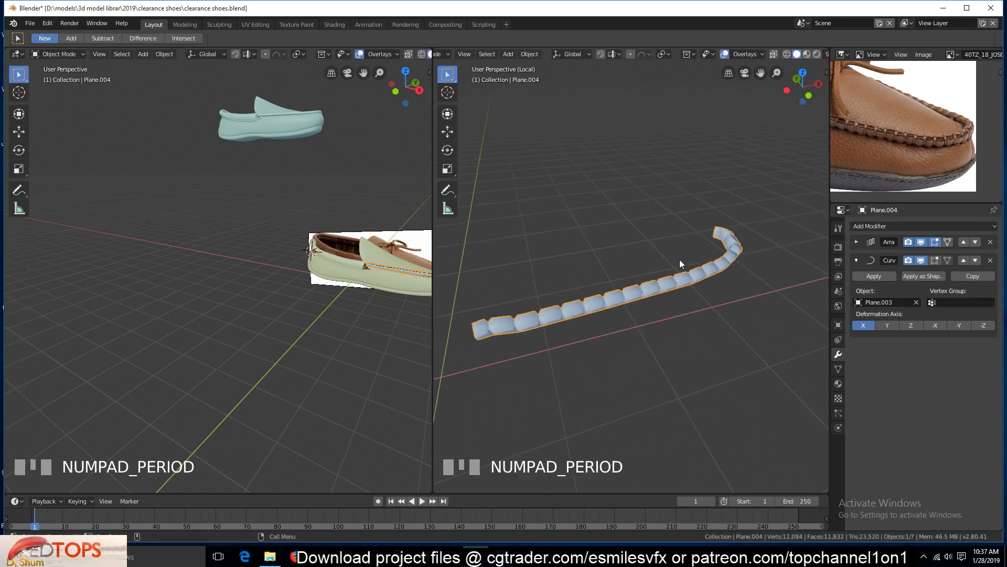
pyautogui.hotkey('ctrl', '2')
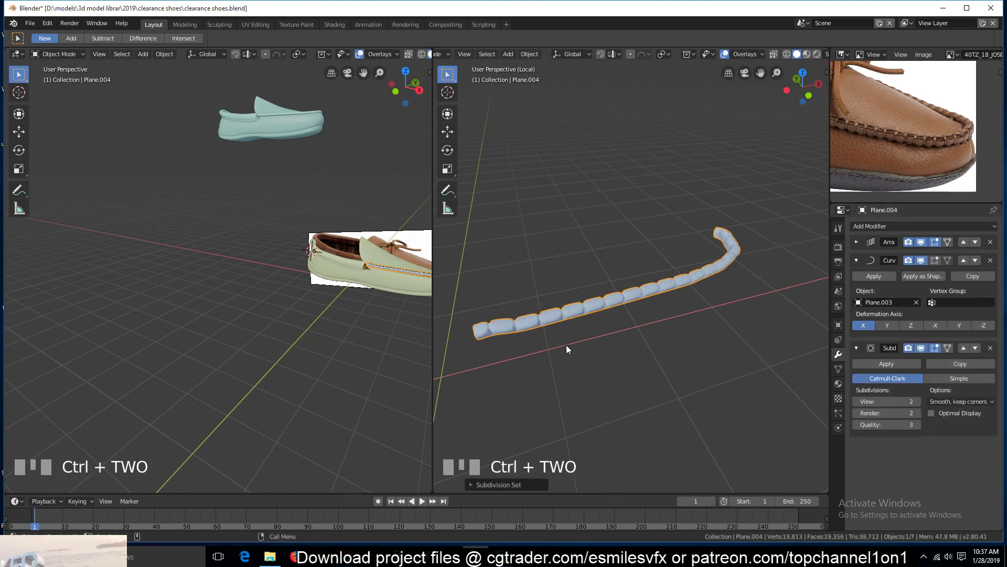
pyautogui.moveTo(566, 345); pyautogui.dragTo(632, 301, button='middle')
pyautogui.scroll(2, 639, 292)
pyautogui.press('`')
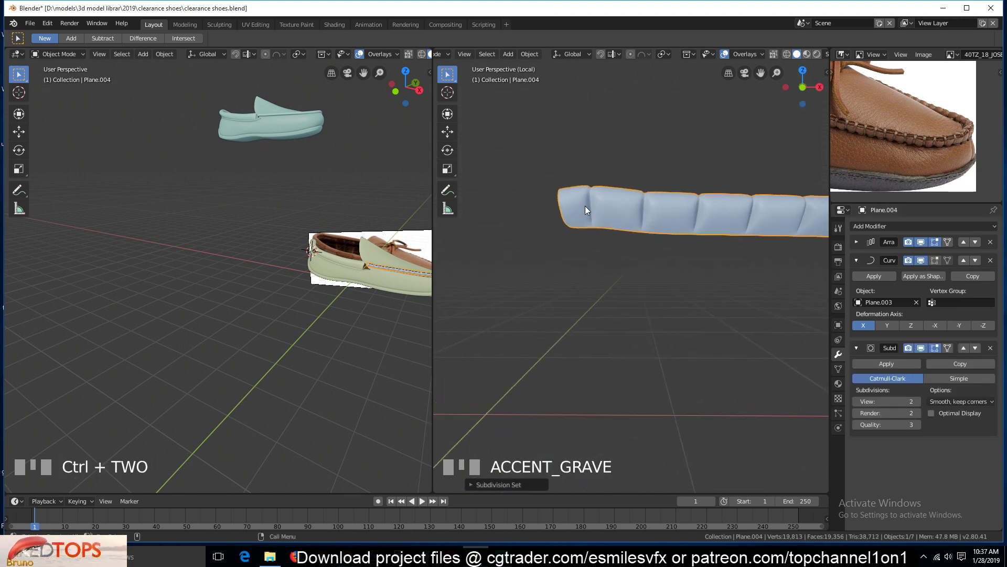
pyautogui.scroll(3, 587, 206)
pyautogui.moveTo(587, 206); pyautogui.dragTo(597, 254, button='middle')
pyautogui.press('`')
pyautogui.moveTo(597, 295); pyautogui.dragTo(577, 262, button='middle')
pyautogui.click(921, 348)
# Enter Edit Mode on the block row and dissolve the two edge loops flanking the pinched gap
pyautogui.press('Tab')
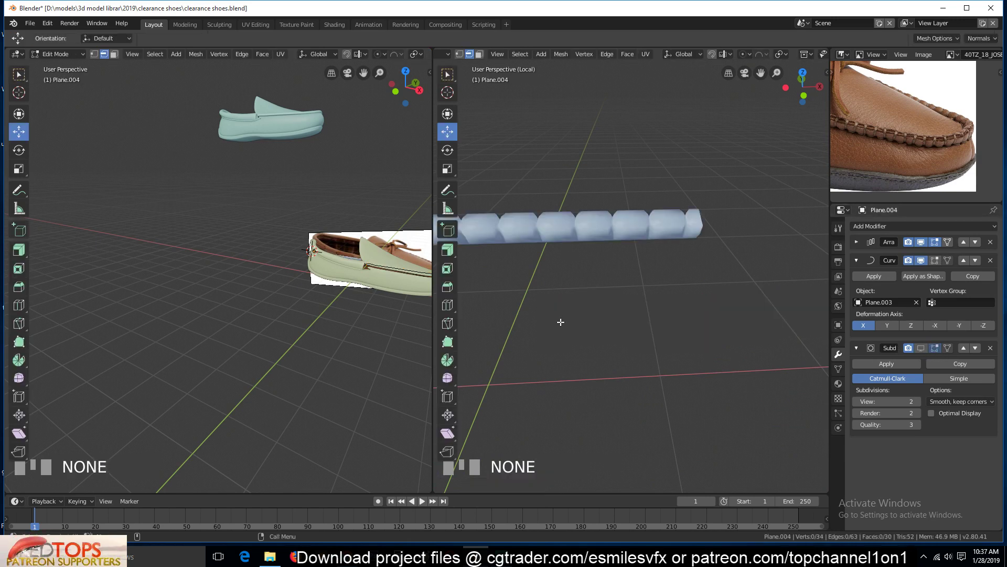
pyautogui.press('KP_Decimal')
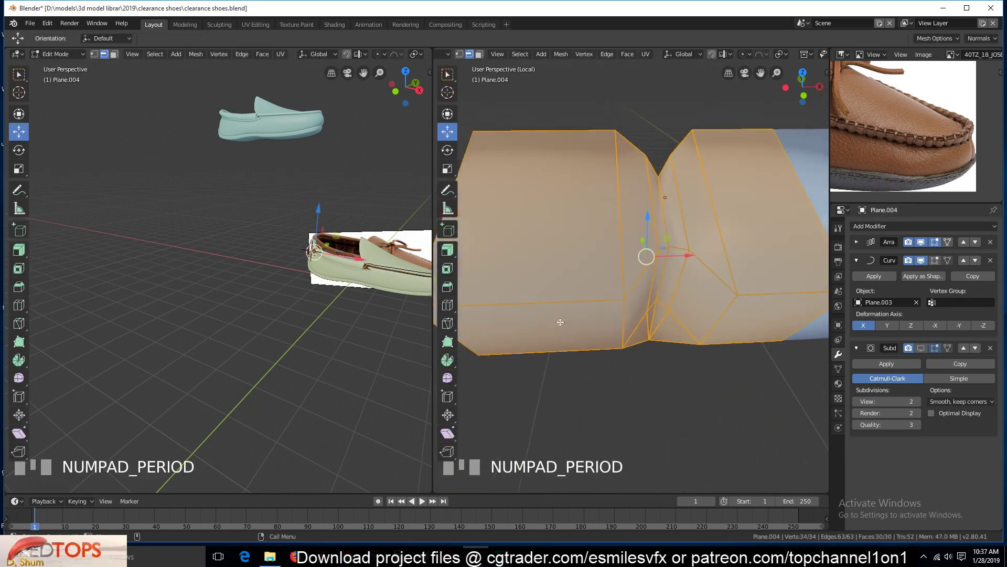
pyautogui.hotkey('alt', 'a')
pyautogui.press('`')
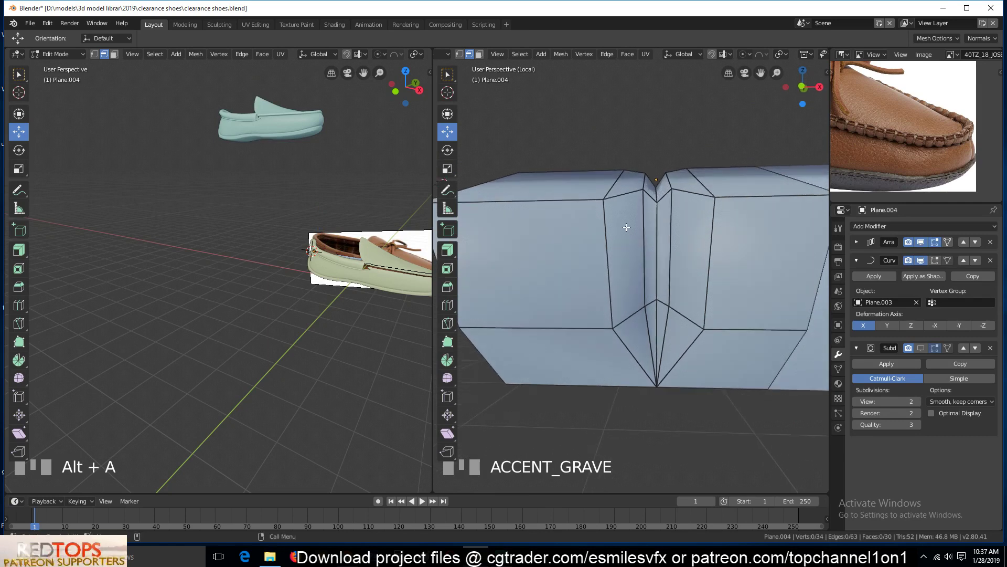
pyautogui.keyDown('alt'); pyautogui.click(613, 233); pyautogui.keyUp('alt')
pyautogui.keyDown('alt'); pyautogui.keyDown('shift'); pyautogui.click(742, 230); pyautogui.keyUp('shift'); pyautogui.keyUp('alt')
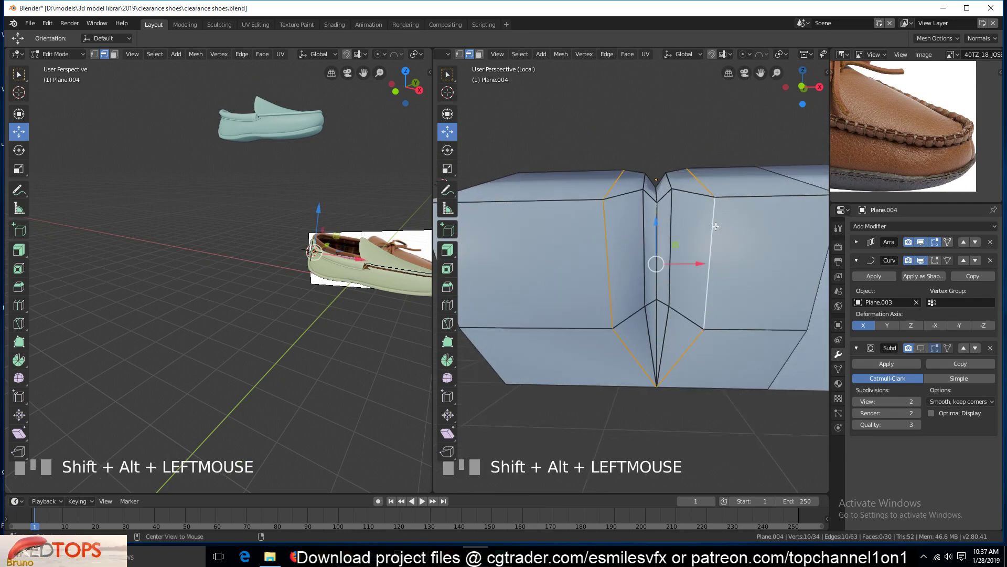
pyautogui.hotkey('ctrl', 'x')
# Examine the simplified block's underside, clear the selection in vertex mode and inspect the whole row in Object Mode
pyautogui.press('`')
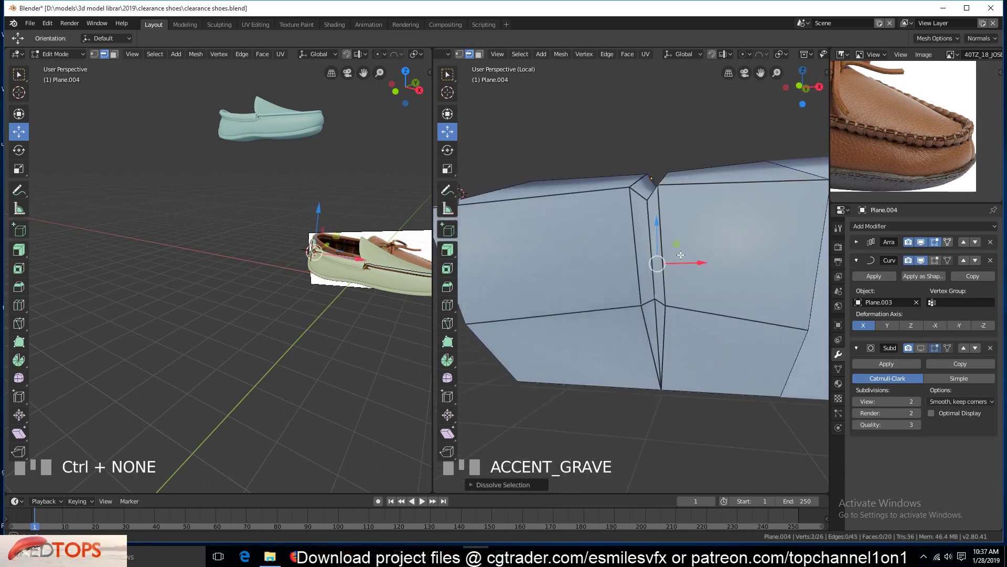
pyautogui.scroll(-3, 667, 330)
pyautogui.press('`')
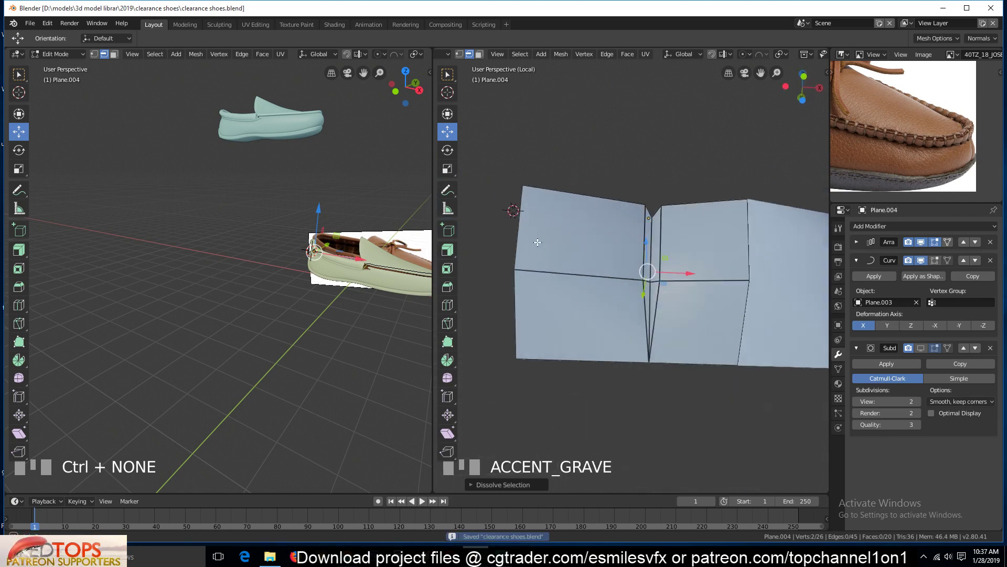
pyautogui.press('1')
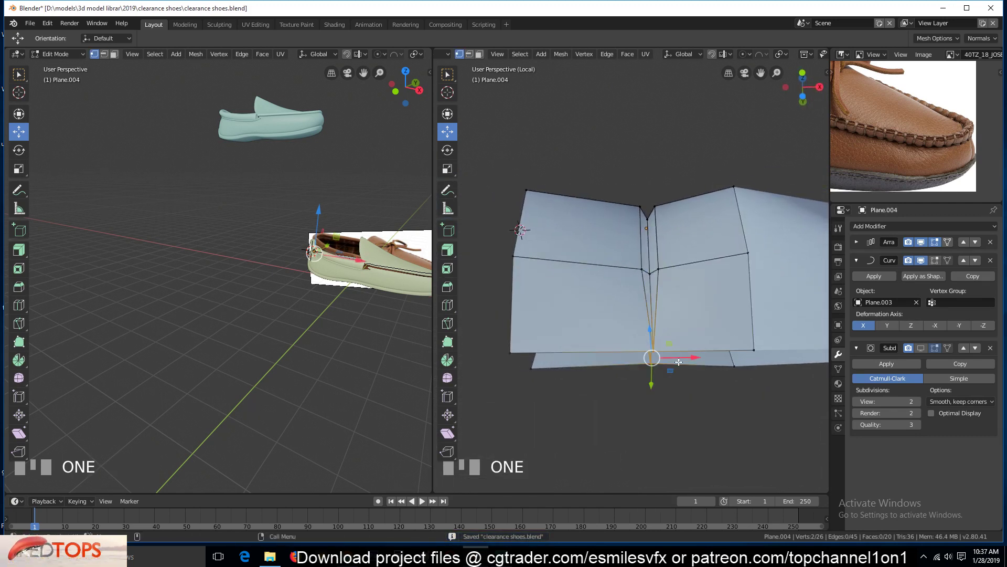
pyautogui.hotkey('alt', 'a')
pyautogui.press('`')
pyautogui.moveTo(486, 395); pyautogui.dragTo(629, 386, button='middle')
pyautogui.press('Tab')
pyautogui.scroll(-1, 674, 321)
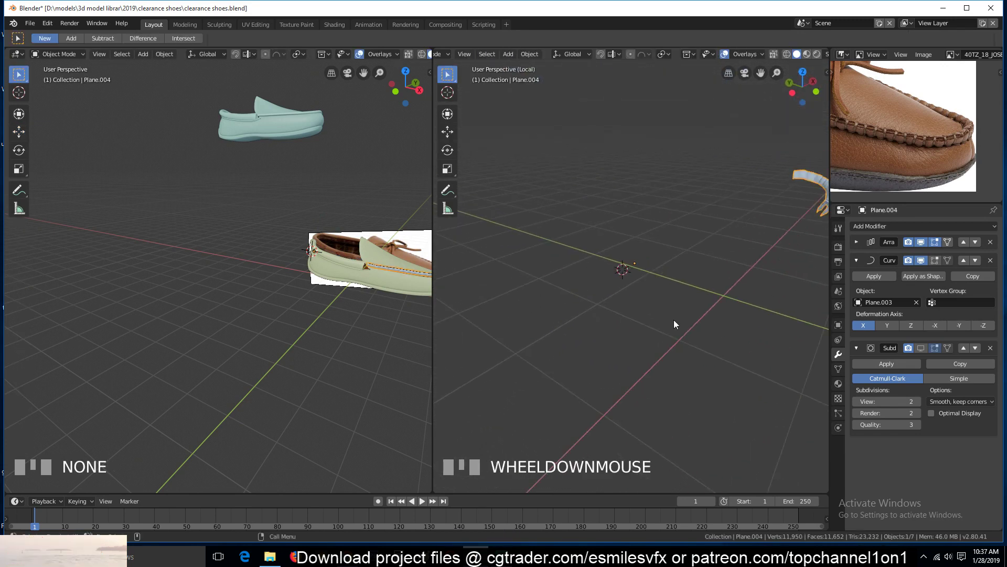
pyautogui.press('KP_Decimal')
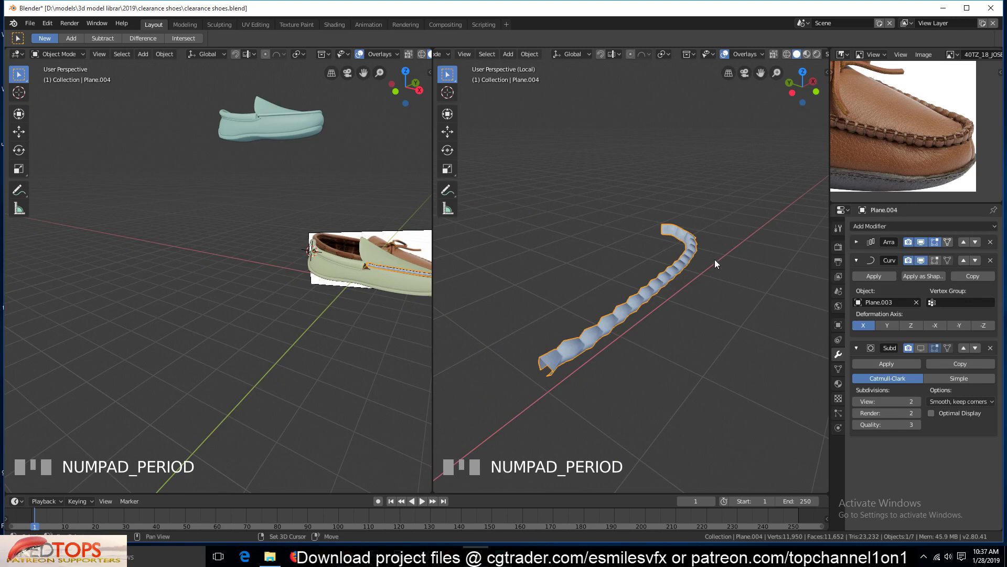
# Duplicate the block row in place as a backup, hide the copy and exit local view
pyautogui.hotkey('shift', 'd')
pyautogui.rightClick(713, 213)
pyautogui.press('m')
pyautogui.click(713, 213)
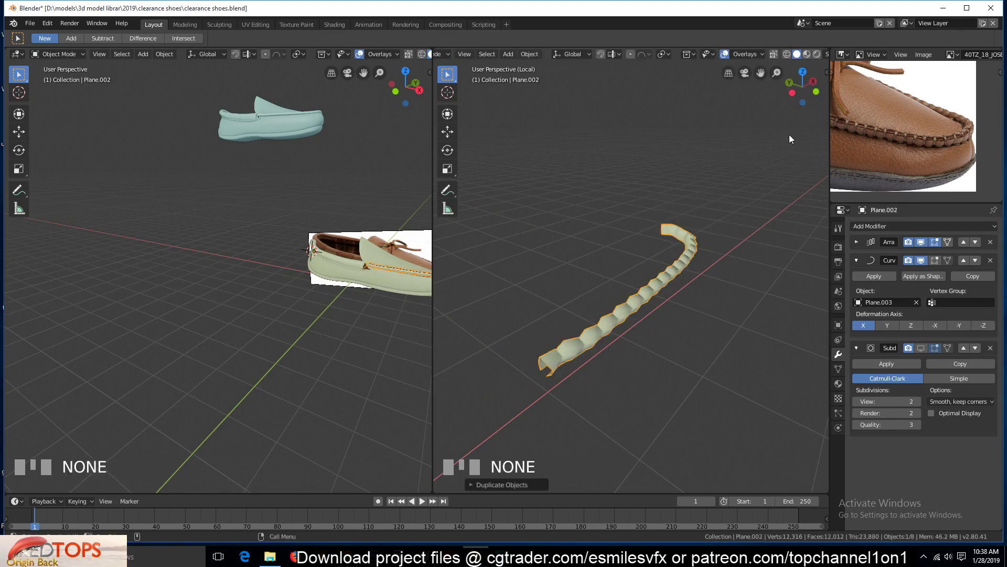
pyautogui.press('h')
pyautogui.press('KP_Divide')
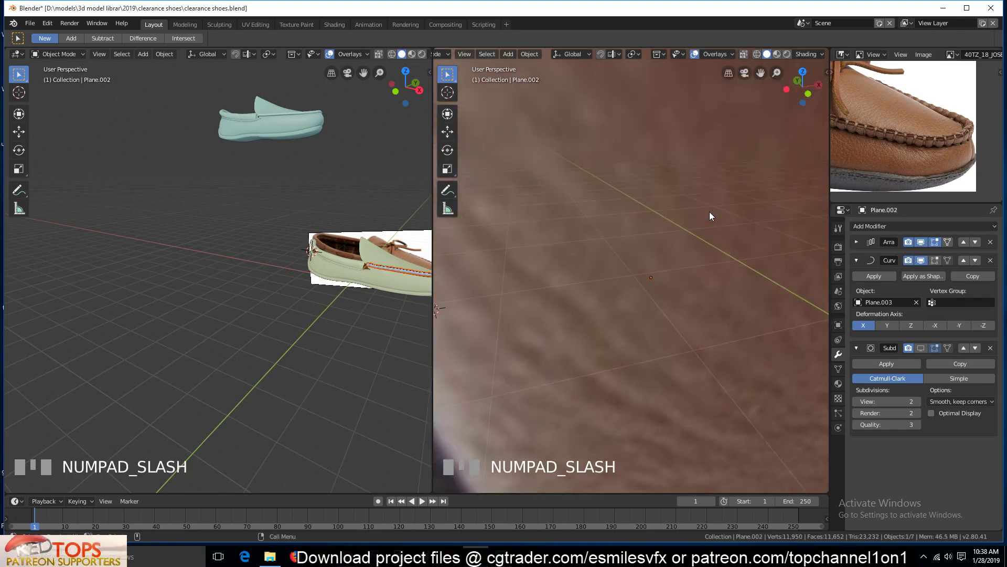
# Select the remaining block row on the shoe and apply its Array and Curve modifiers
pyautogui.scroll(-8, 715, 213)
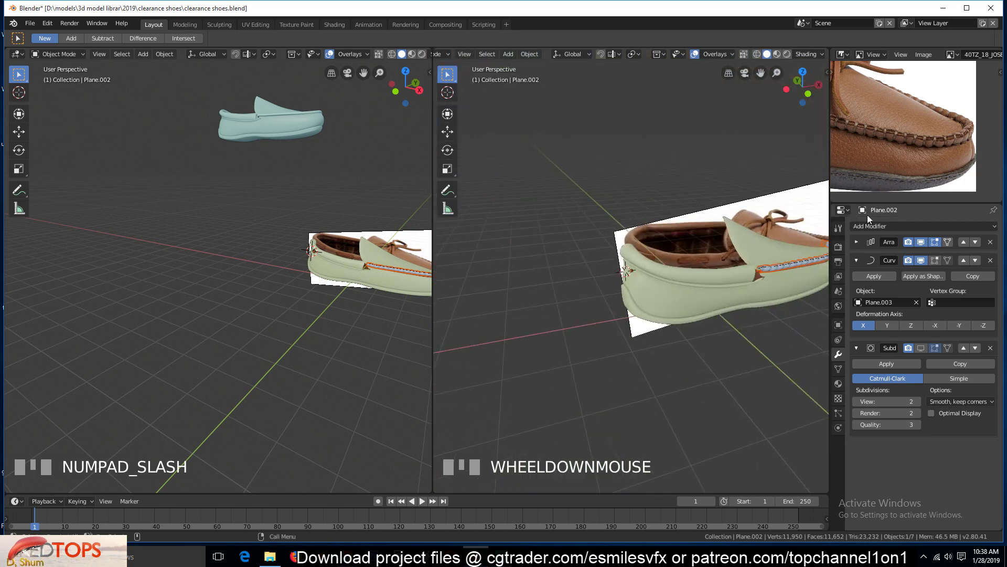
pyautogui.press('KP_Decimal')
pyautogui.hotkey('alt', 'a')
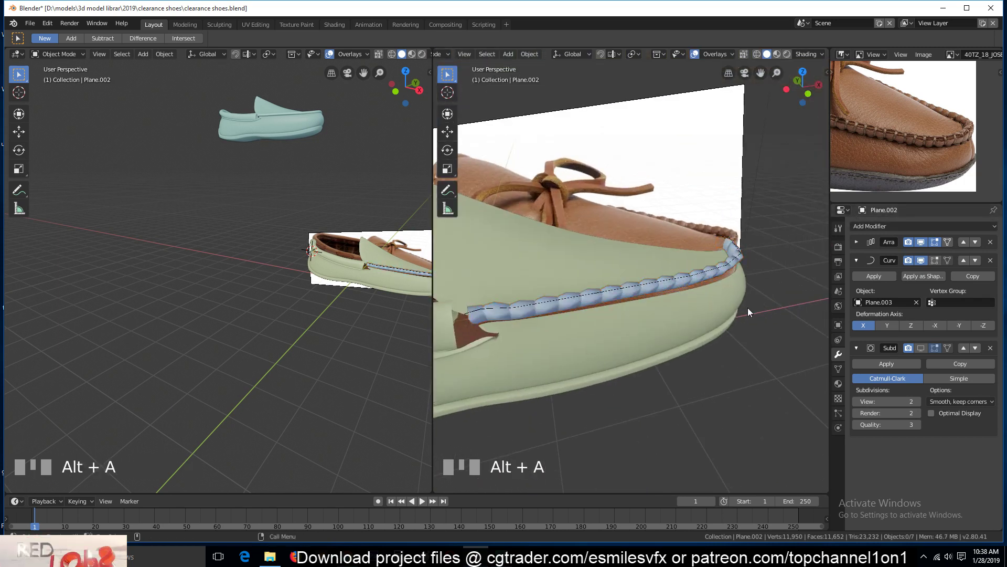
pyautogui.scroll(3, 747, 307)
pyautogui.click(706, 303)
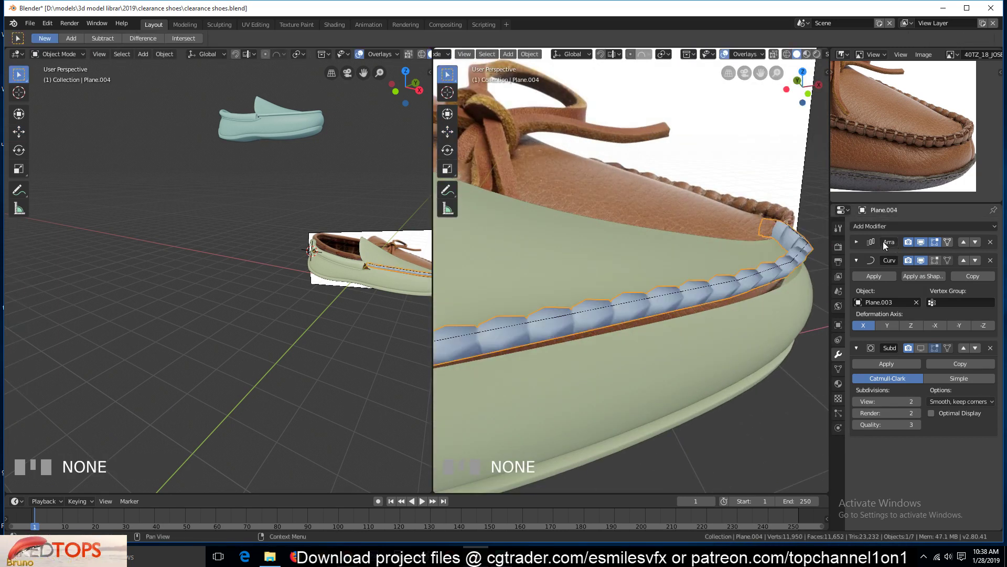
pyautogui.click(856, 242)
pyautogui.click(864, 257)
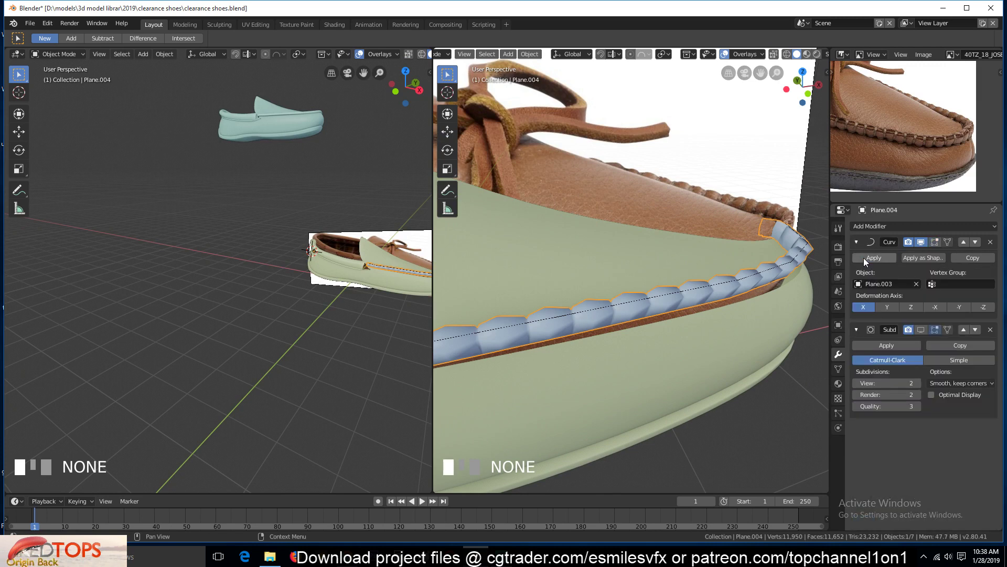
pyautogui.click(863, 255)
# Add the shoe mesh to the selection as the active object and join the block row into it
pyautogui.press('`')
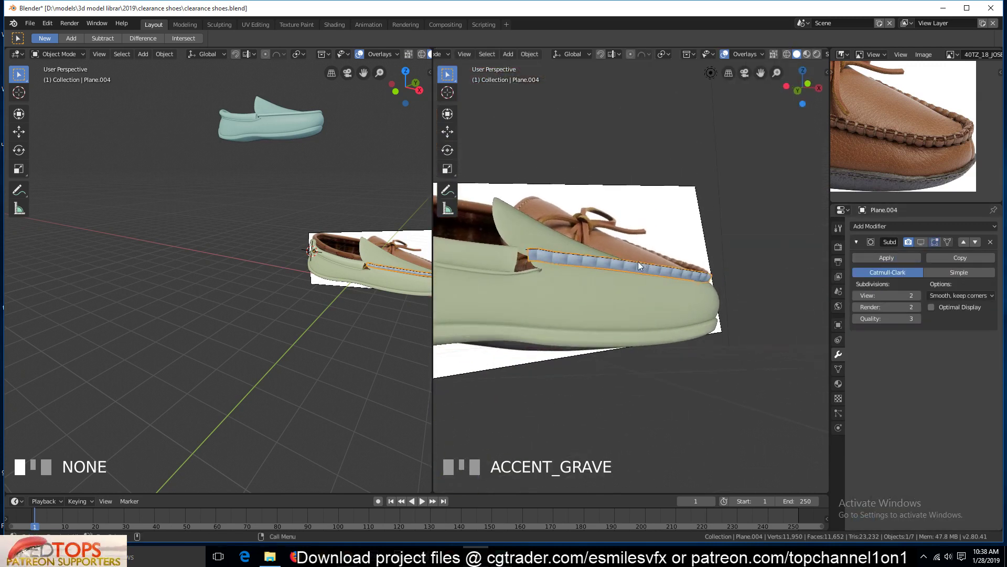
pyautogui.scroll(8, 638, 261)
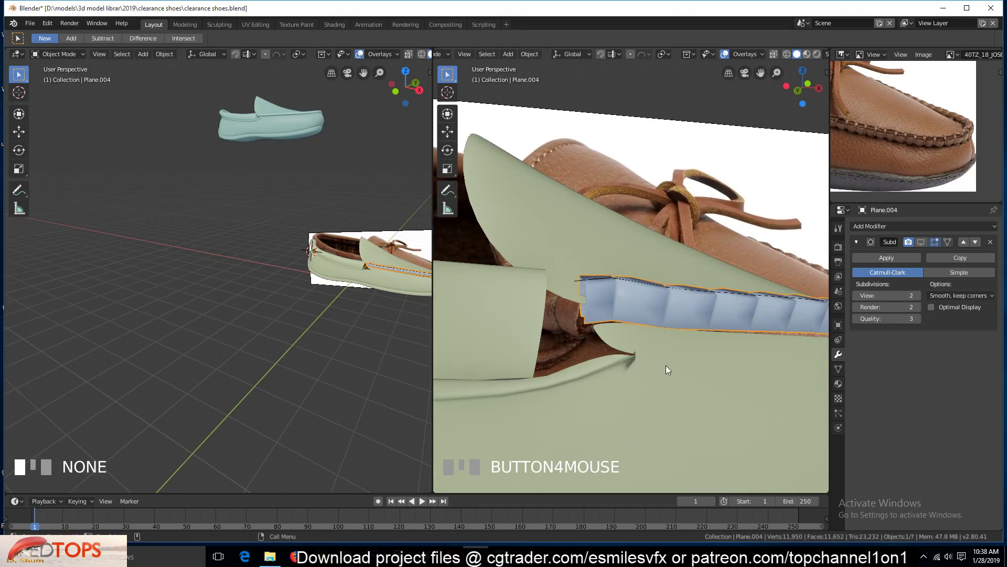
pyautogui.keyDown('shift'); pyautogui.click(666, 365); pyautogui.keyUp('shift')
pyautogui.press('Tab')
pyautogui.press('`')
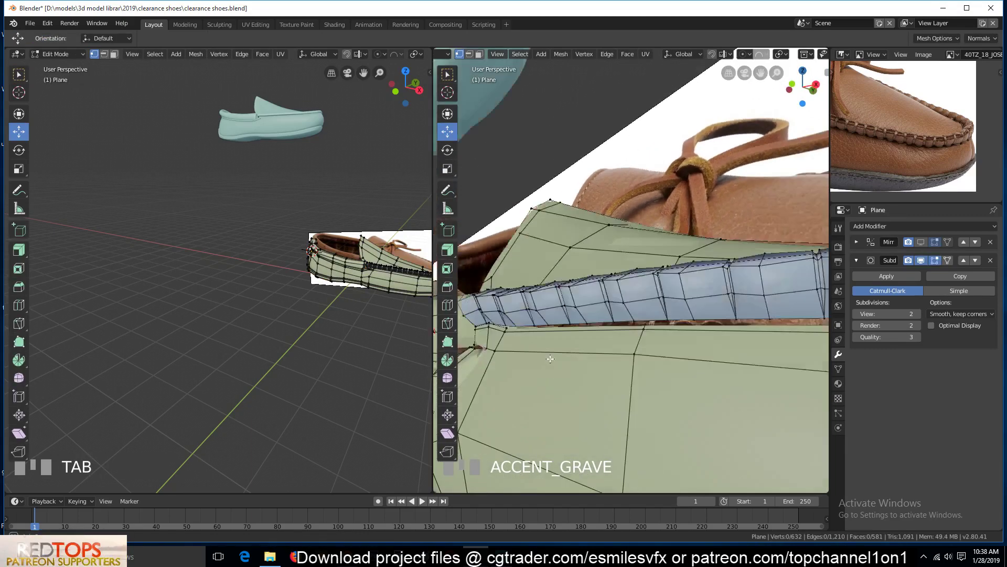
pyautogui.moveTo(549, 358); pyautogui.dragTo(608, 372, button='middle')
pyautogui.hotkey('alt', 'a')
pyautogui.press('Tab')
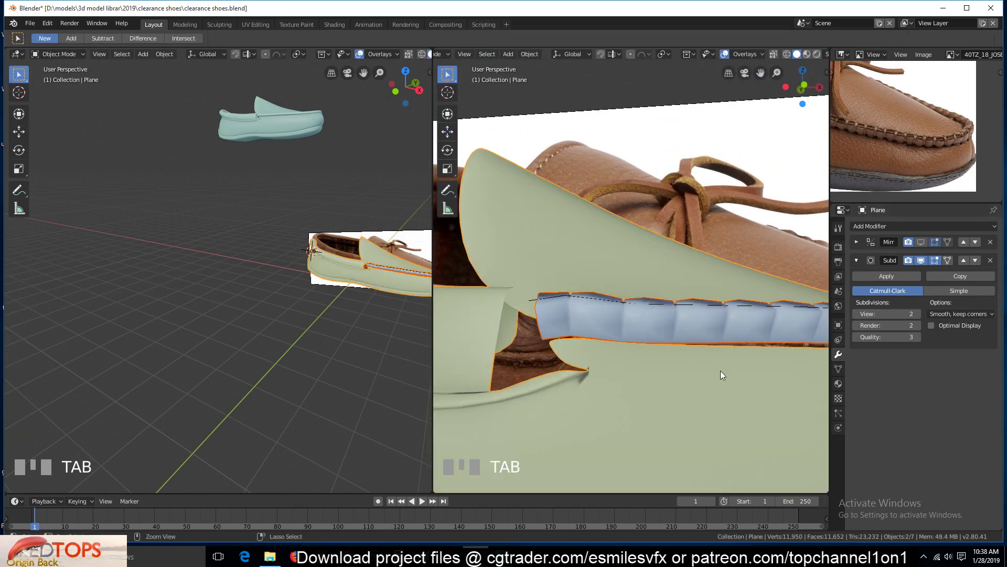
pyautogui.hotkey('ctrl', 'j')
pyautogui.hotkey('alt', 'a')
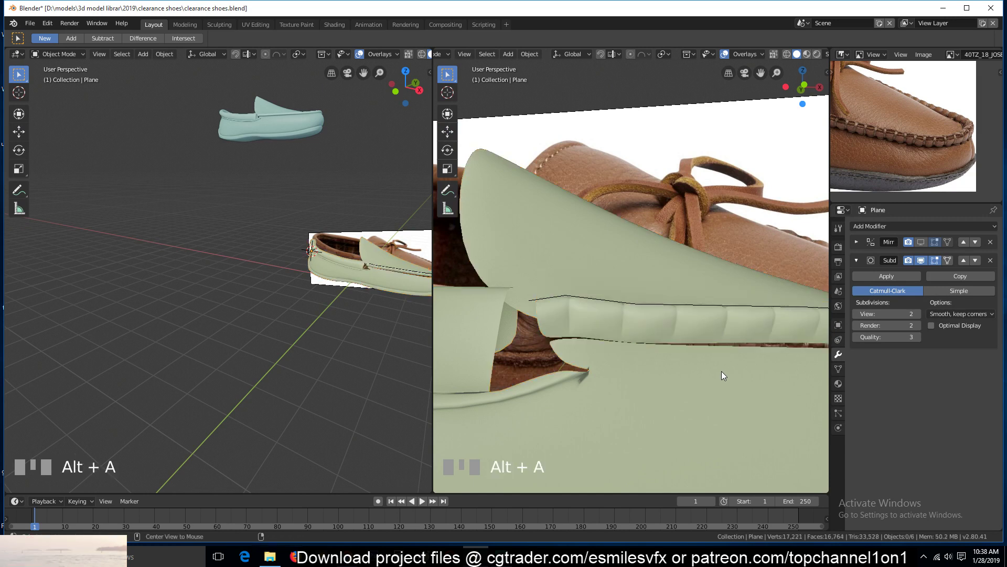
# Disable the shoe's subdivision display in the viewport, save the file and enter Edit Mode at the row's rear end
pyautogui.click(921, 260)
pyautogui.hotkey('ctrl', 's')
pyautogui.scroll(4, 632, 341)
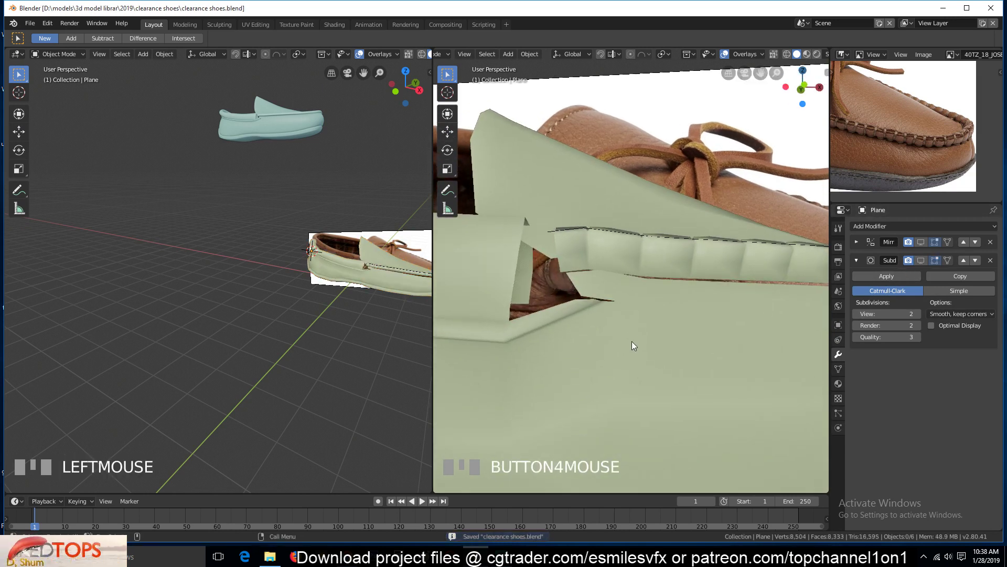
pyautogui.press('`')
pyautogui.press('Tab')
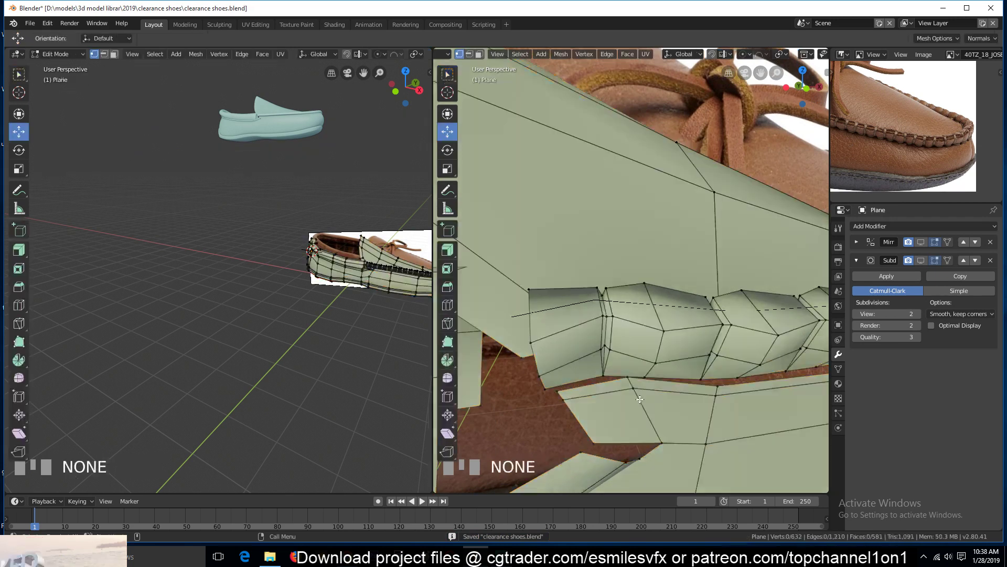
pyautogui.press('`')
pyautogui.scroll(3, 597, 369)
pyautogui.scroll(-2, 597, 370)
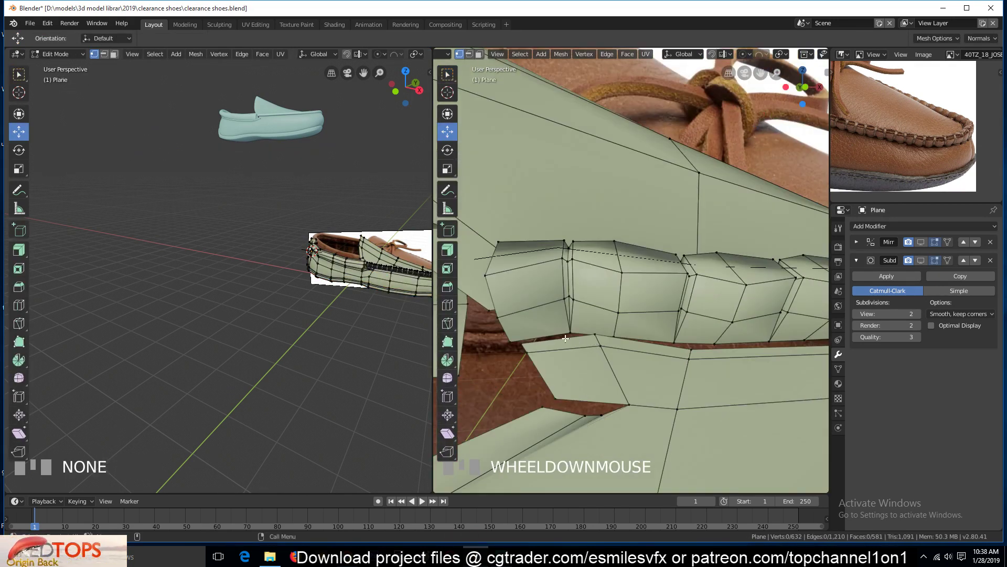
pyautogui.click(512, 342)
pyautogui.keyDown('shift'); pyautogui.click(538, 349); pyautogui.keyUp('shift')
pyautogui.moveTo(556, 344); pyautogui.dragTo(516, 308, button='middle')
pyautogui.scroll(2, 607, 333)
pyautogui.hotkey('alt', 'a')
pyautogui.scroll(-2, 516, 308)
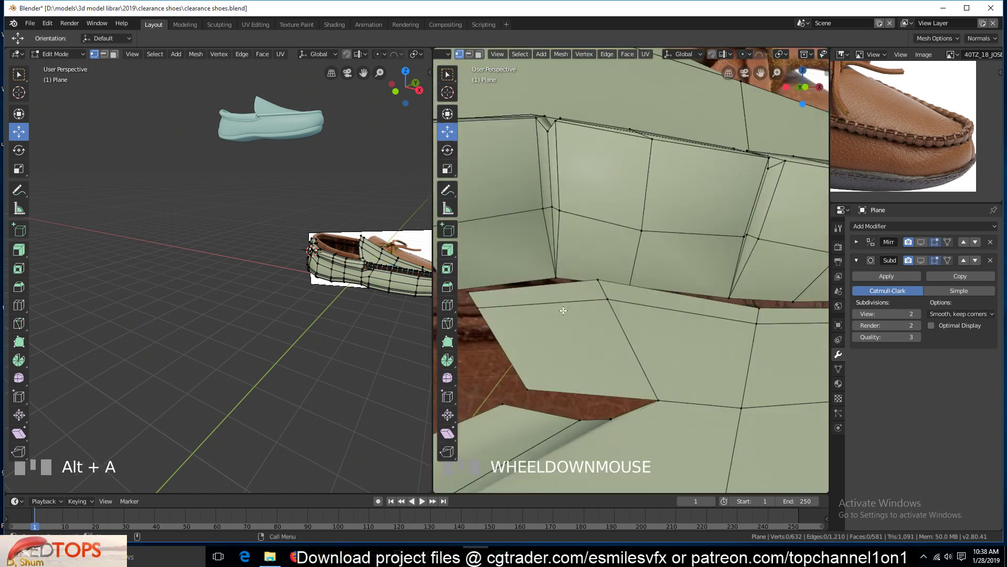
pyautogui.press('`')
pyautogui.click(539, 428)
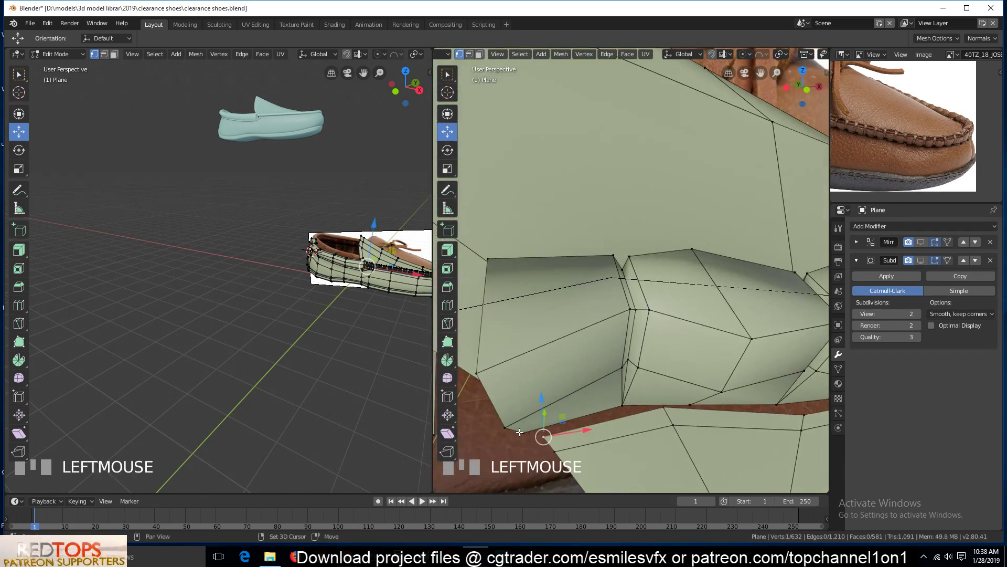
pyautogui.keyDown('shift'); pyautogui.click(524, 431); pyautogui.keyUp('shift')
pyautogui.click(540, 435)
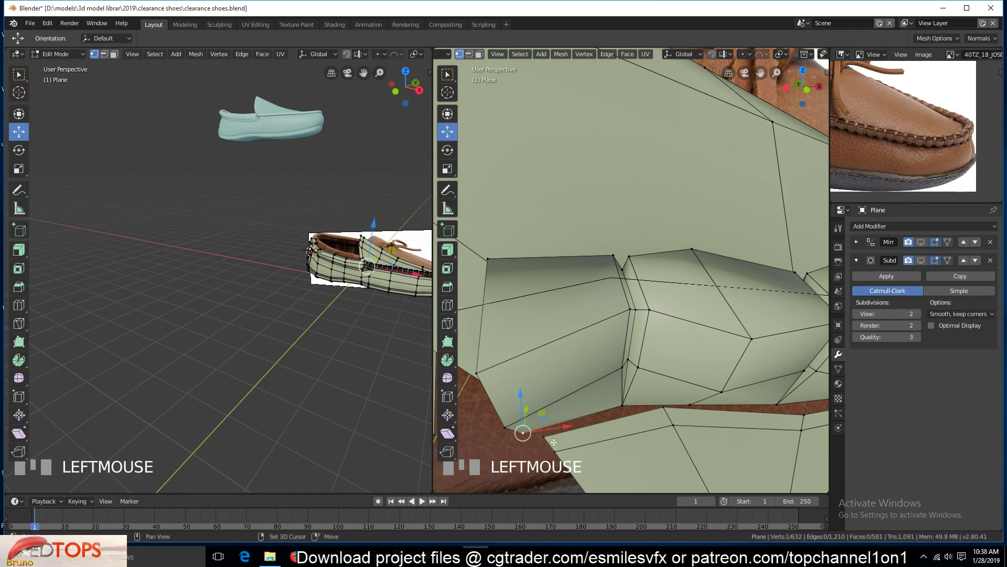
pyautogui.keyDown('shift'); pyautogui.click(554, 441); pyautogui.keyUp('shift')
pyautogui.hotkey('alt', 'a')
# Switch to the Select tool and merge the row's lower end vertex with the adjacent shoe panel corner at center
pyautogui.press('w')
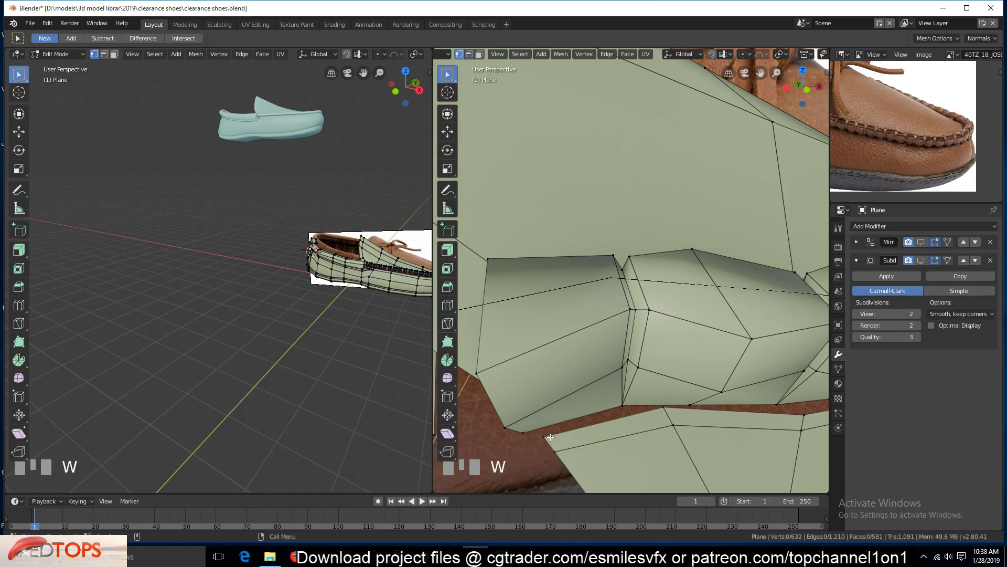
pyautogui.click(553, 442)
pyautogui.keyDown('shift'); pyautogui.click(528, 434); pyautogui.keyUp('shift')
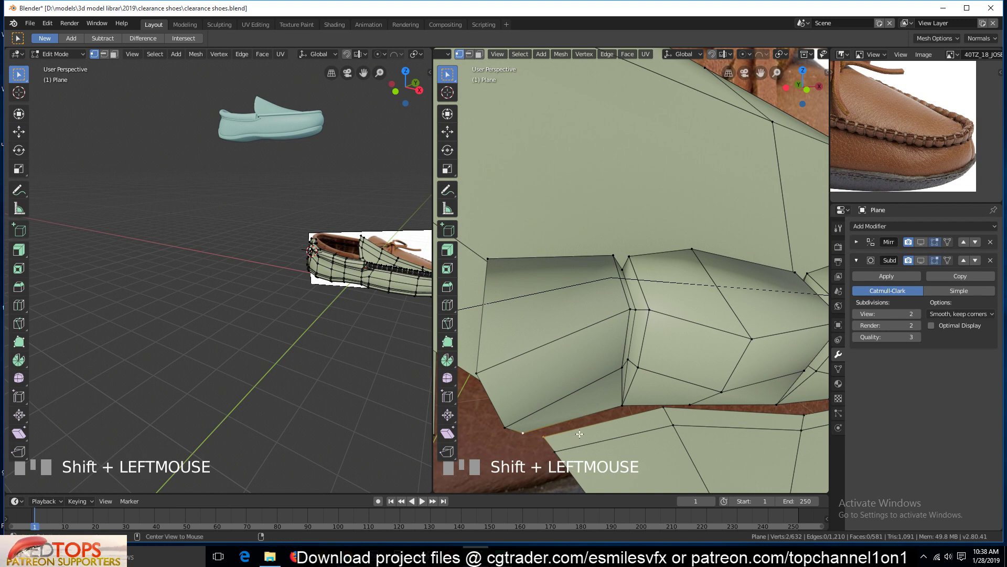
pyautogui.press('m')
pyautogui.click(581, 433)
# Merge the bottom vertex of the first pinch with the nearest vertex on the lower panel's edge at center
pyautogui.click(626, 409)
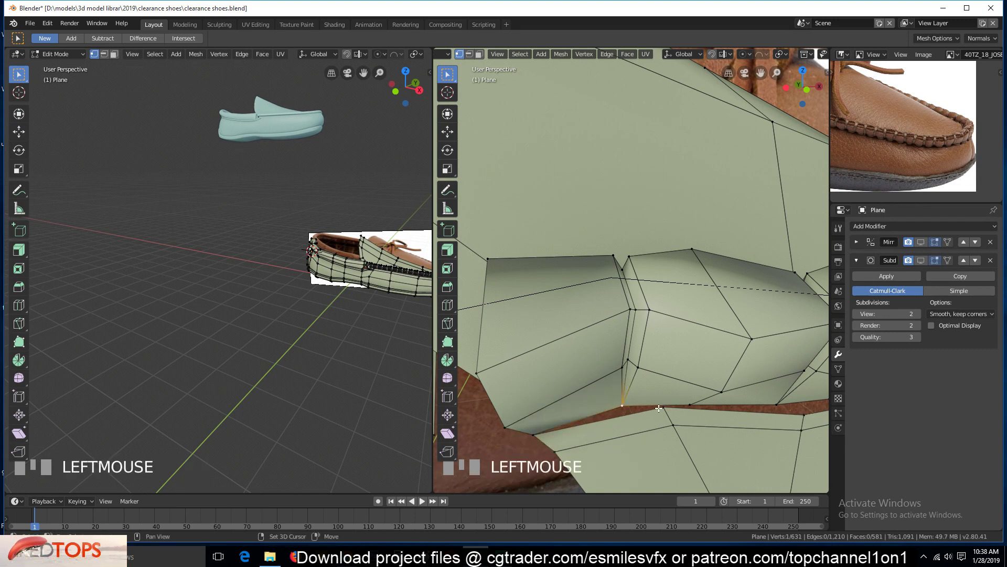
pyautogui.keyDown('shift'); pyautogui.click(676, 416); pyautogui.keyUp('shift')
pyautogui.press('m')
pyautogui.click(678, 416)
# Clear the selection and merge the second pinch's bottom vertex with the lower panel's next edge vertex at center
pyautogui.hotkey('shift', '`')
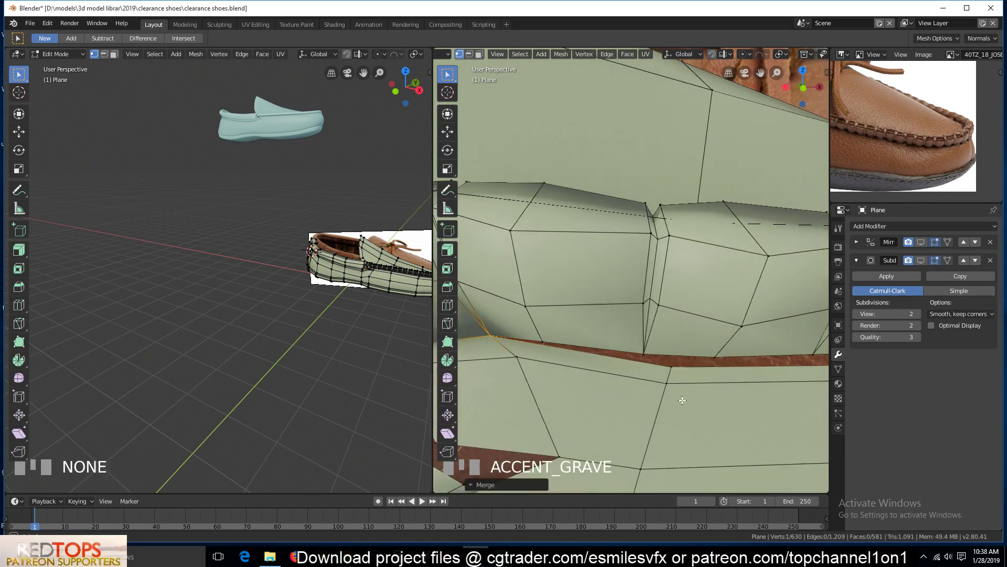
pyautogui.press('a')
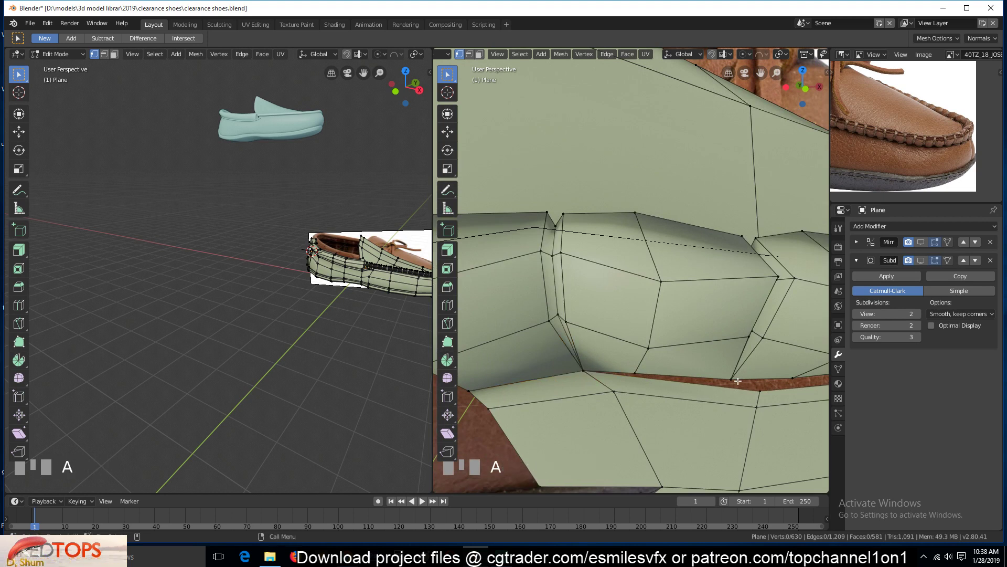
pyautogui.keyDown('shift'); pyautogui.click(763, 392); pyautogui.keyUp('shift')
pyautogui.press('m')
pyautogui.click(764, 396)
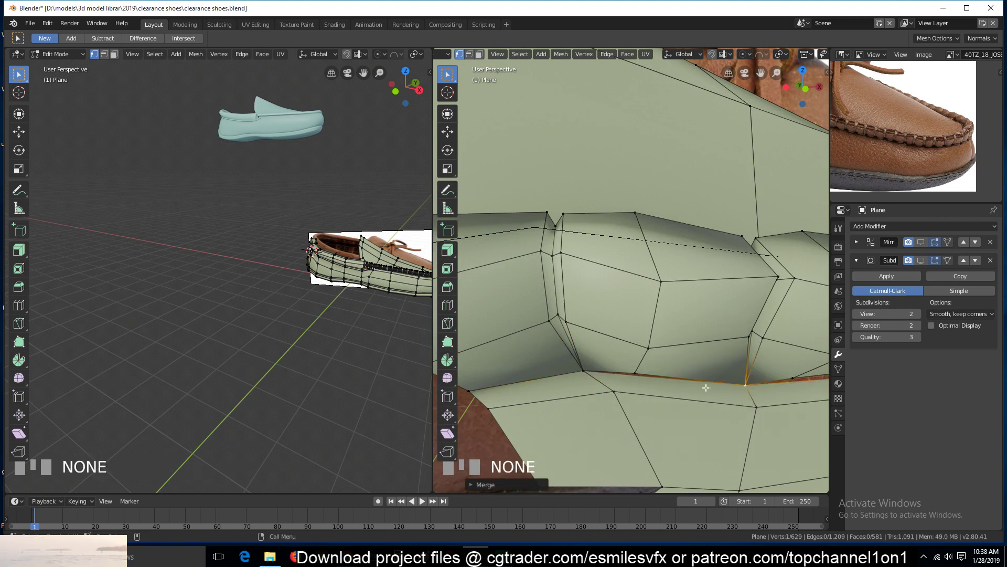
# Subdivide the lower panel's upper edge between the first two merged pinch vertices to add a midpoint vertex
pyautogui.click(641, 370)
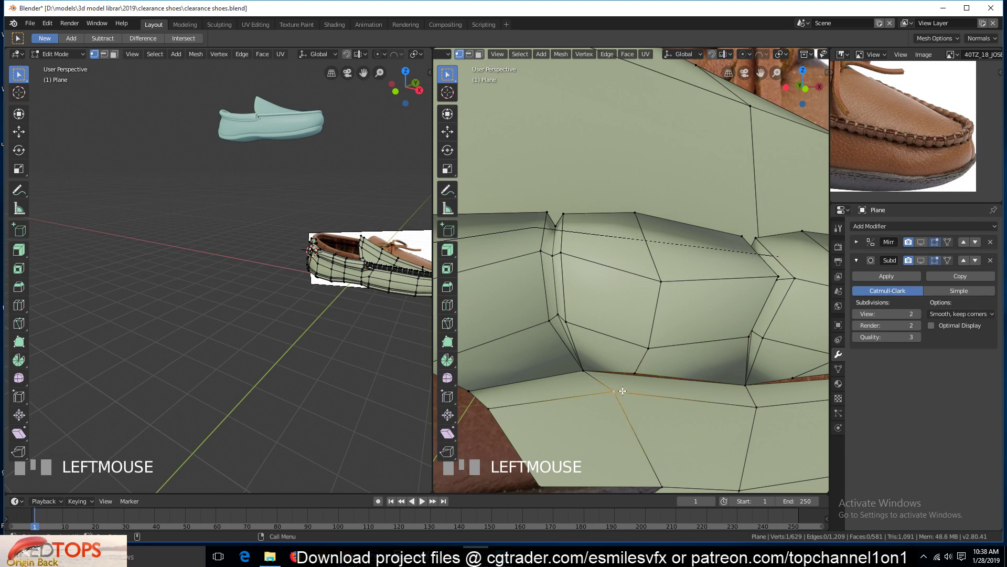
pyautogui.press('2')
pyautogui.click(634, 382)
pyautogui.rightClick(634, 382)
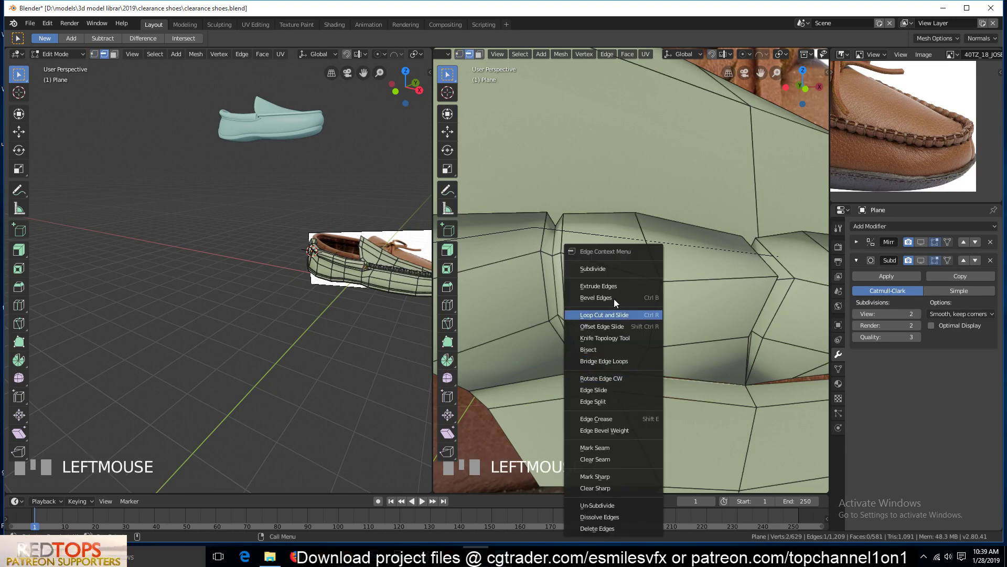
pyautogui.click(614, 268)
# Connect the new midpoint vertex to the panel vertex just below it with an edge
pyautogui.press('1')
pyautogui.click(667, 378)
pyautogui.keyDown('shift'); pyautogui.click(616, 393); pyautogui.keyUp('shift')
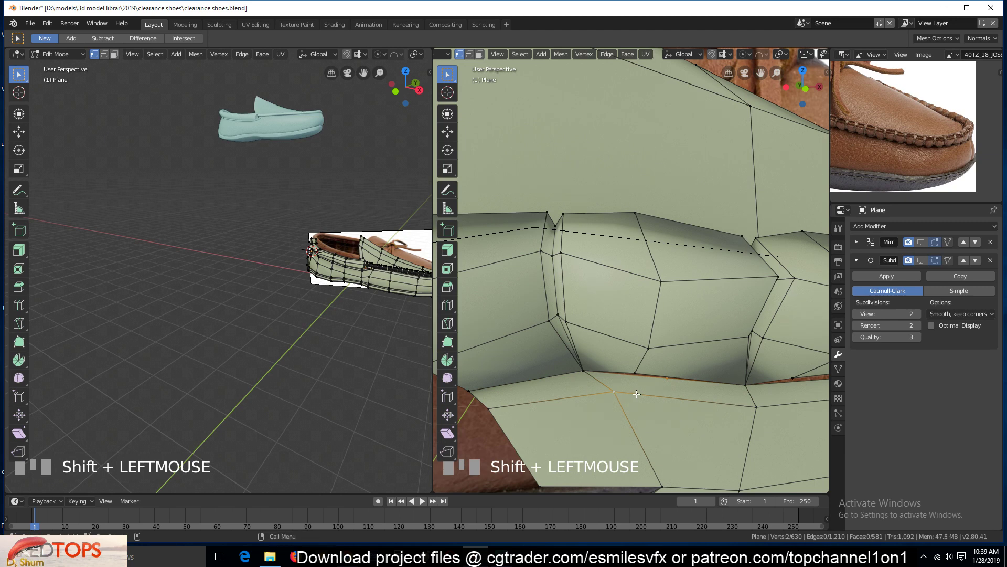
pyautogui.press('j')
# Merge the new midpoint vertex with the middle bottom vertex of the pinch above it
pyautogui.click(664, 378)
pyautogui.keyDown('shift'); pyautogui.click(635, 373); pyautogui.keyUp('shift')
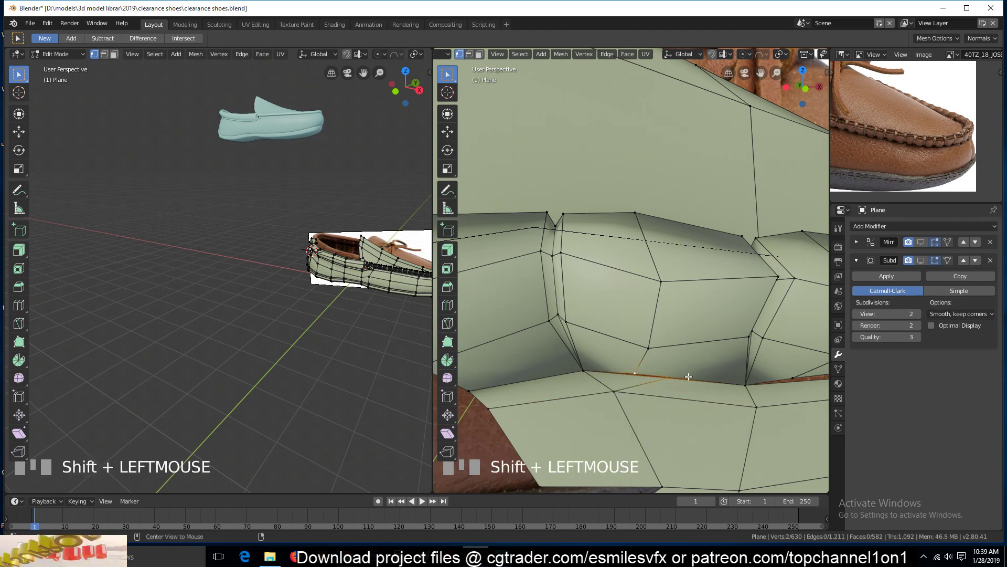
pyautogui.press('m')
pyautogui.click(689, 376)
# Leave Edit Mode, deselect the shoe and enable its subdivision display in the viewport
pyautogui.press('Tab')
pyautogui.press('Tab')
pyautogui.scroll(-4, 754, 383)
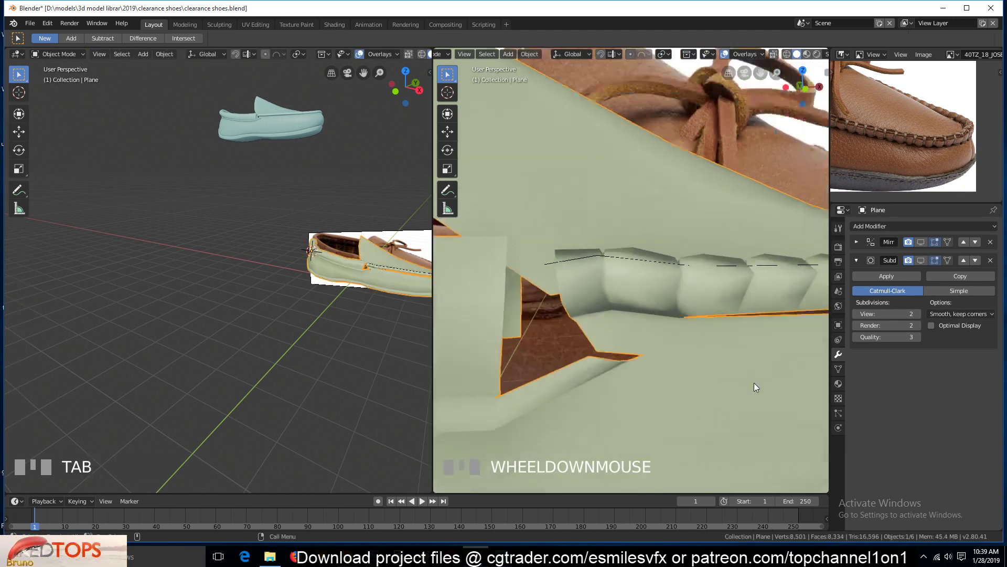
pyautogui.press('a')
pyautogui.press('Tab')
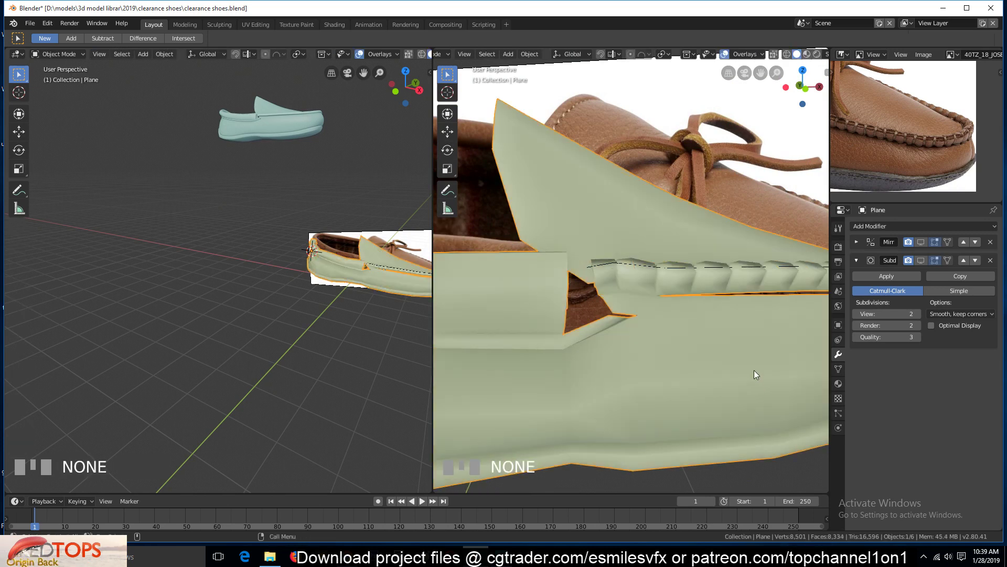
pyautogui.scroll(3, 754, 370)
pyautogui.scroll(-1, 734, 340)
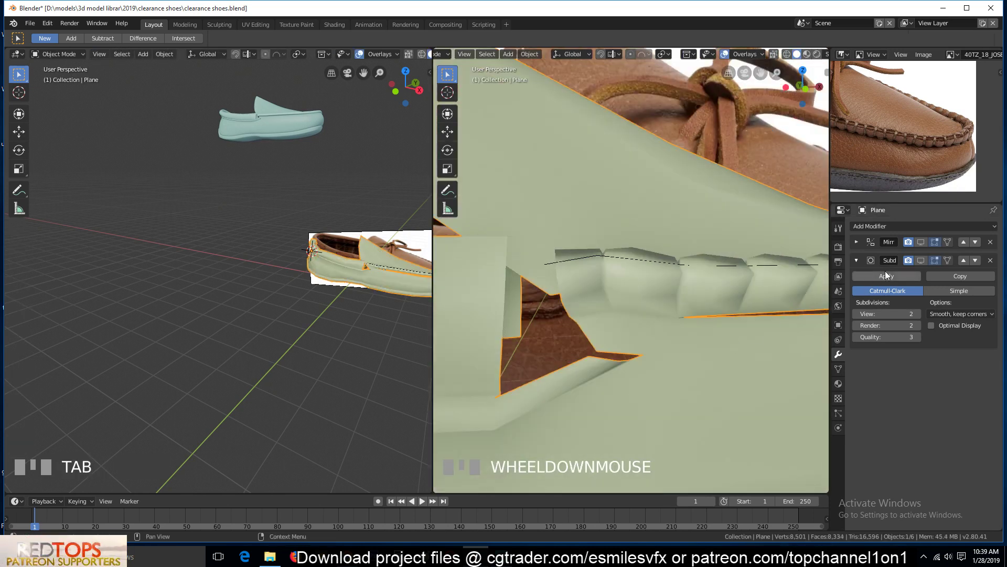
pyautogui.hotkey('alt', 'a')
pyautogui.scroll(-2, 624, 312)
pyautogui.click(920, 260)
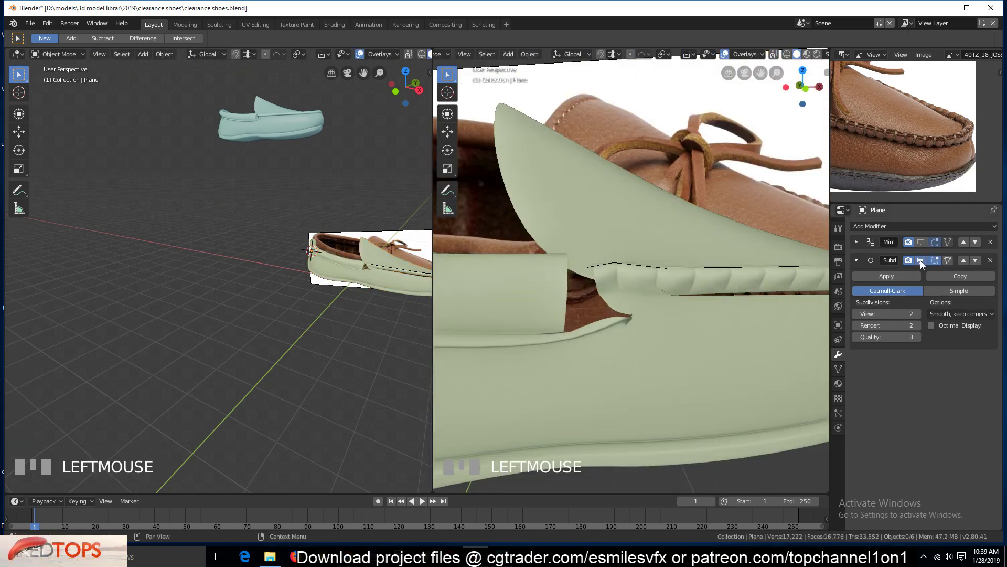
# Check the smoothed seam row's joint with the lower panel from several angles and save the file
pyautogui.hotkey('shift', '`')
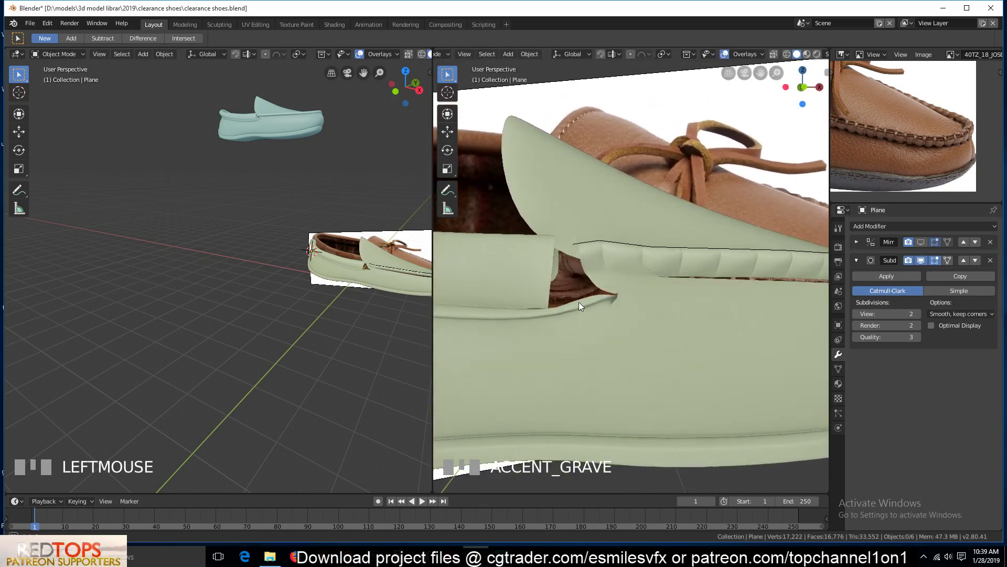
pyautogui.scroll(2, 581, 301)
pyautogui.hotkey('shift', '`')
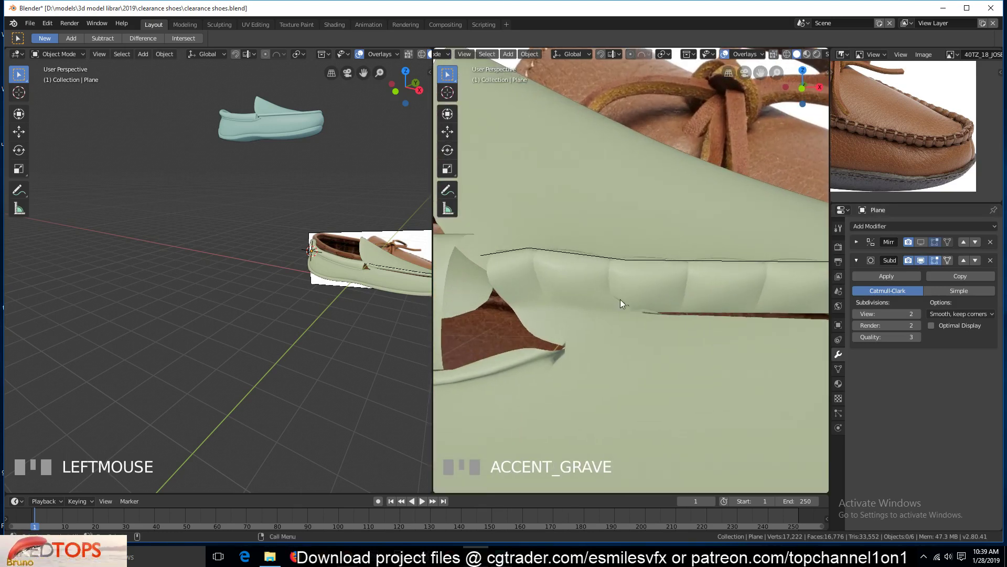
pyautogui.scroll(-5, 625, 298)
pyautogui.scroll(-2, 608, 281)
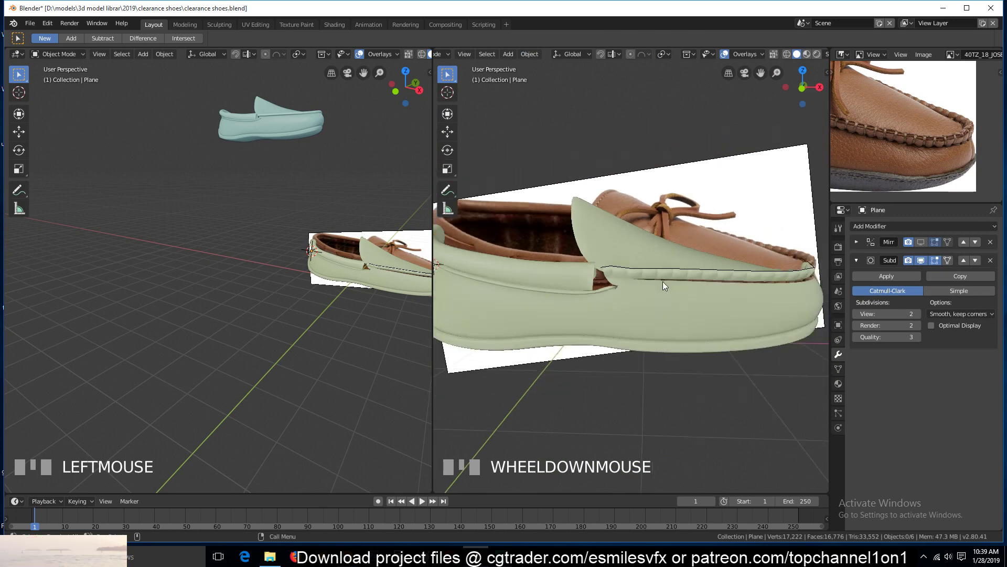
pyautogui.hotkey('shift', '`')
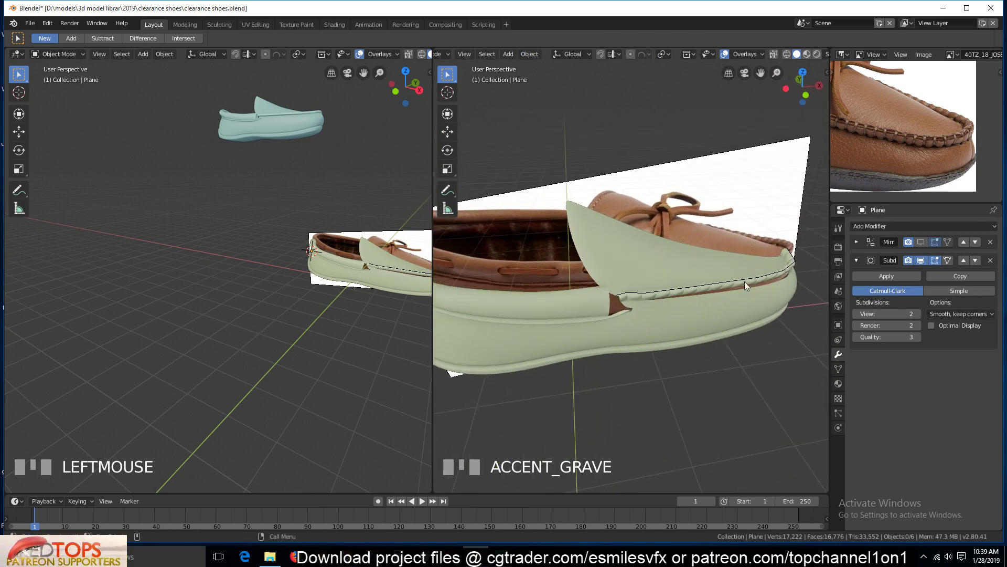
pyautogui.hotkey('ctrl', 's')
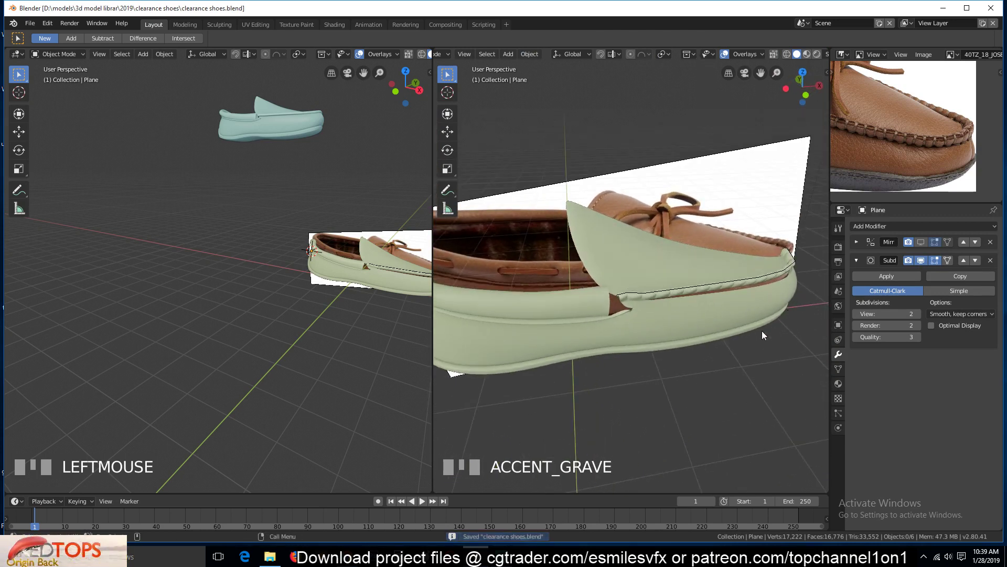